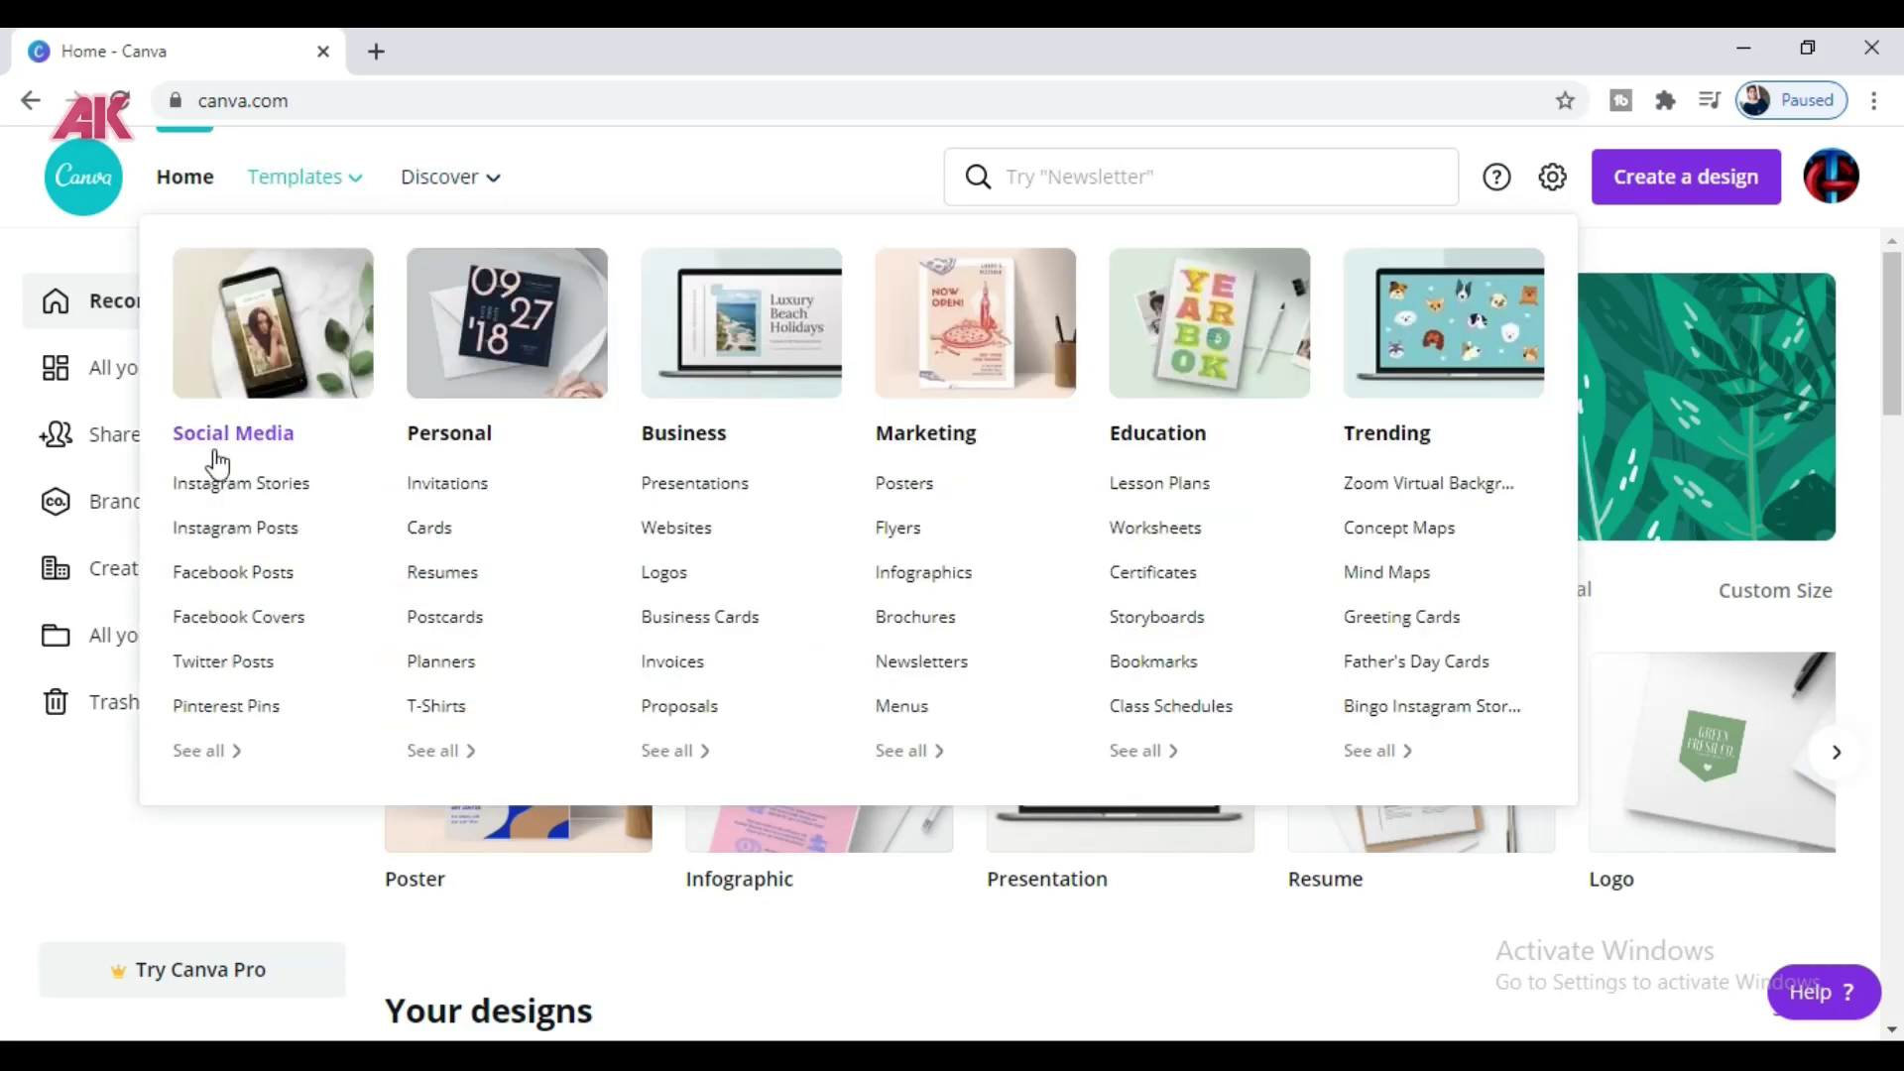
- Open a blank Untitled YouTube Thumbnail design in a new editor tab
{"action": "mouse_move", "coordinate": [331, 169]}
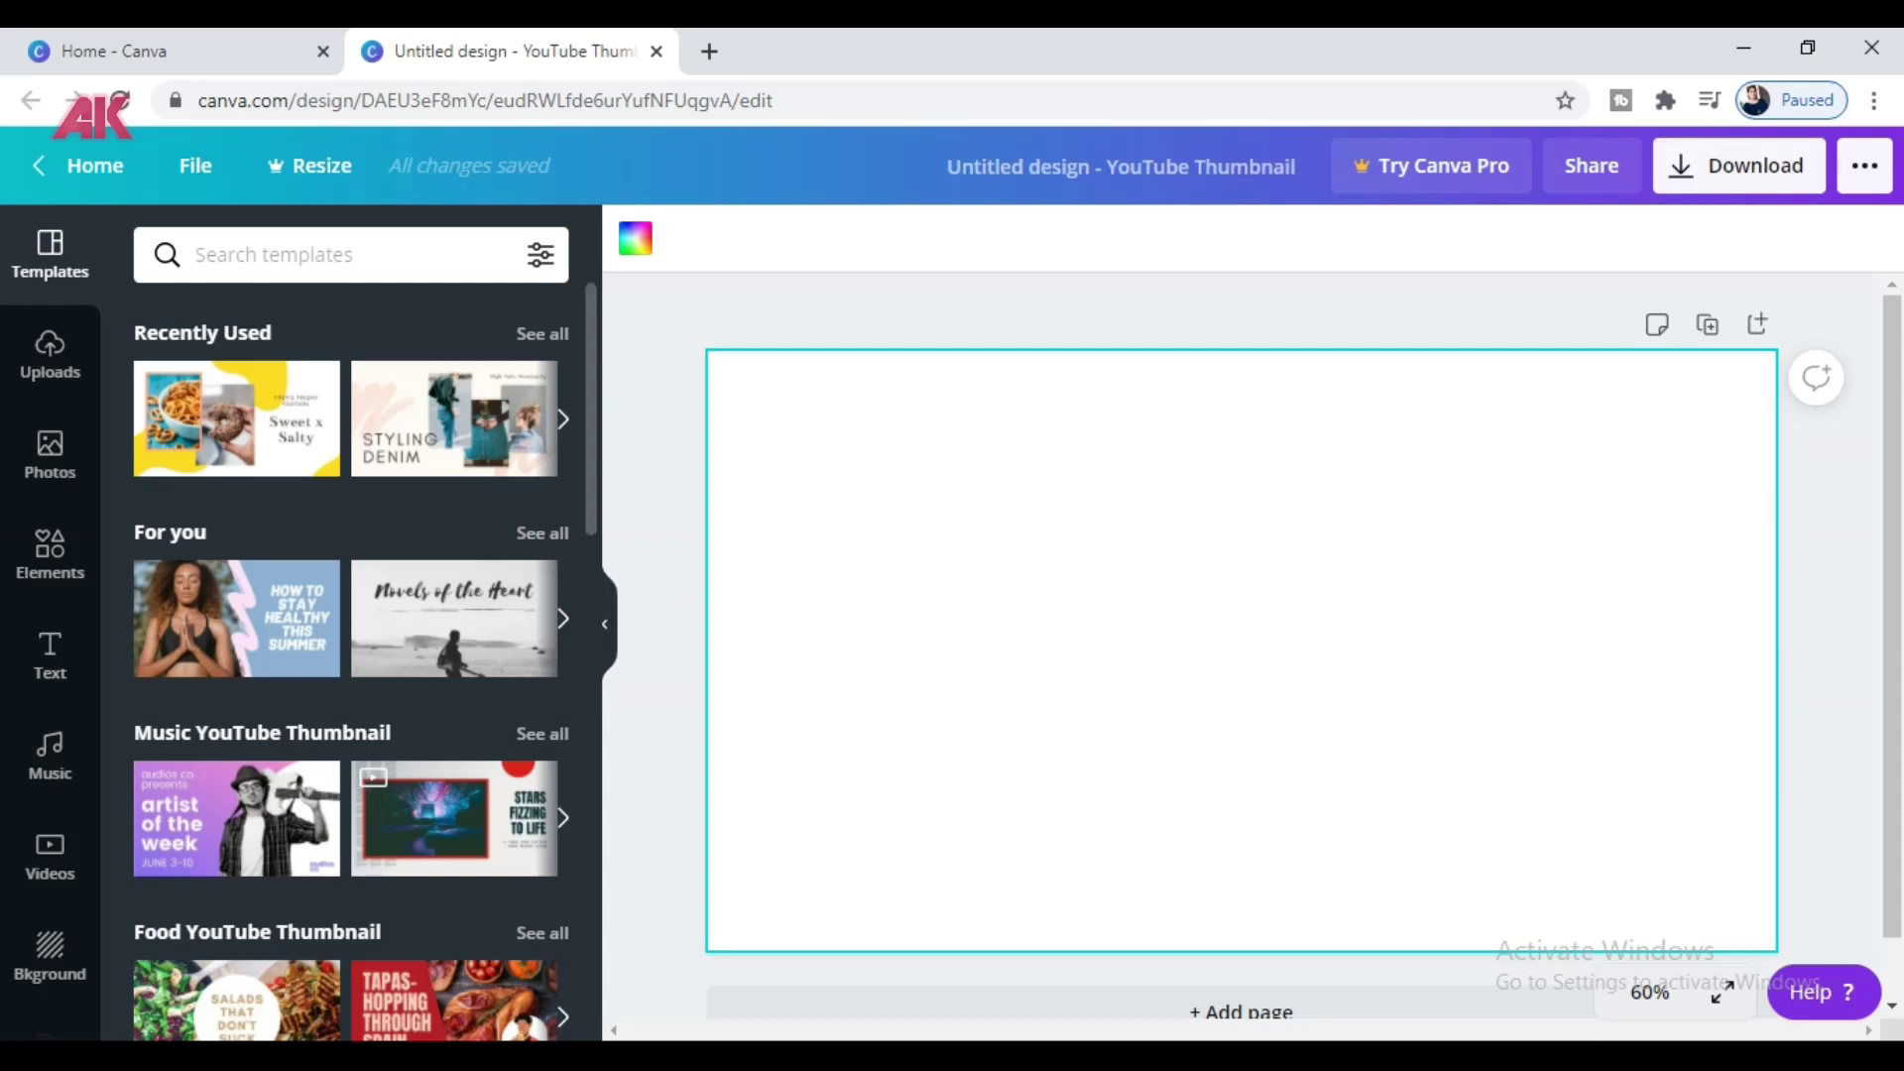
- Place the uploaded pointing-woman photo on the thumbnail, enlarged to about 690 × 912
{"action": "left_click", "coordinate": [48, 352]}
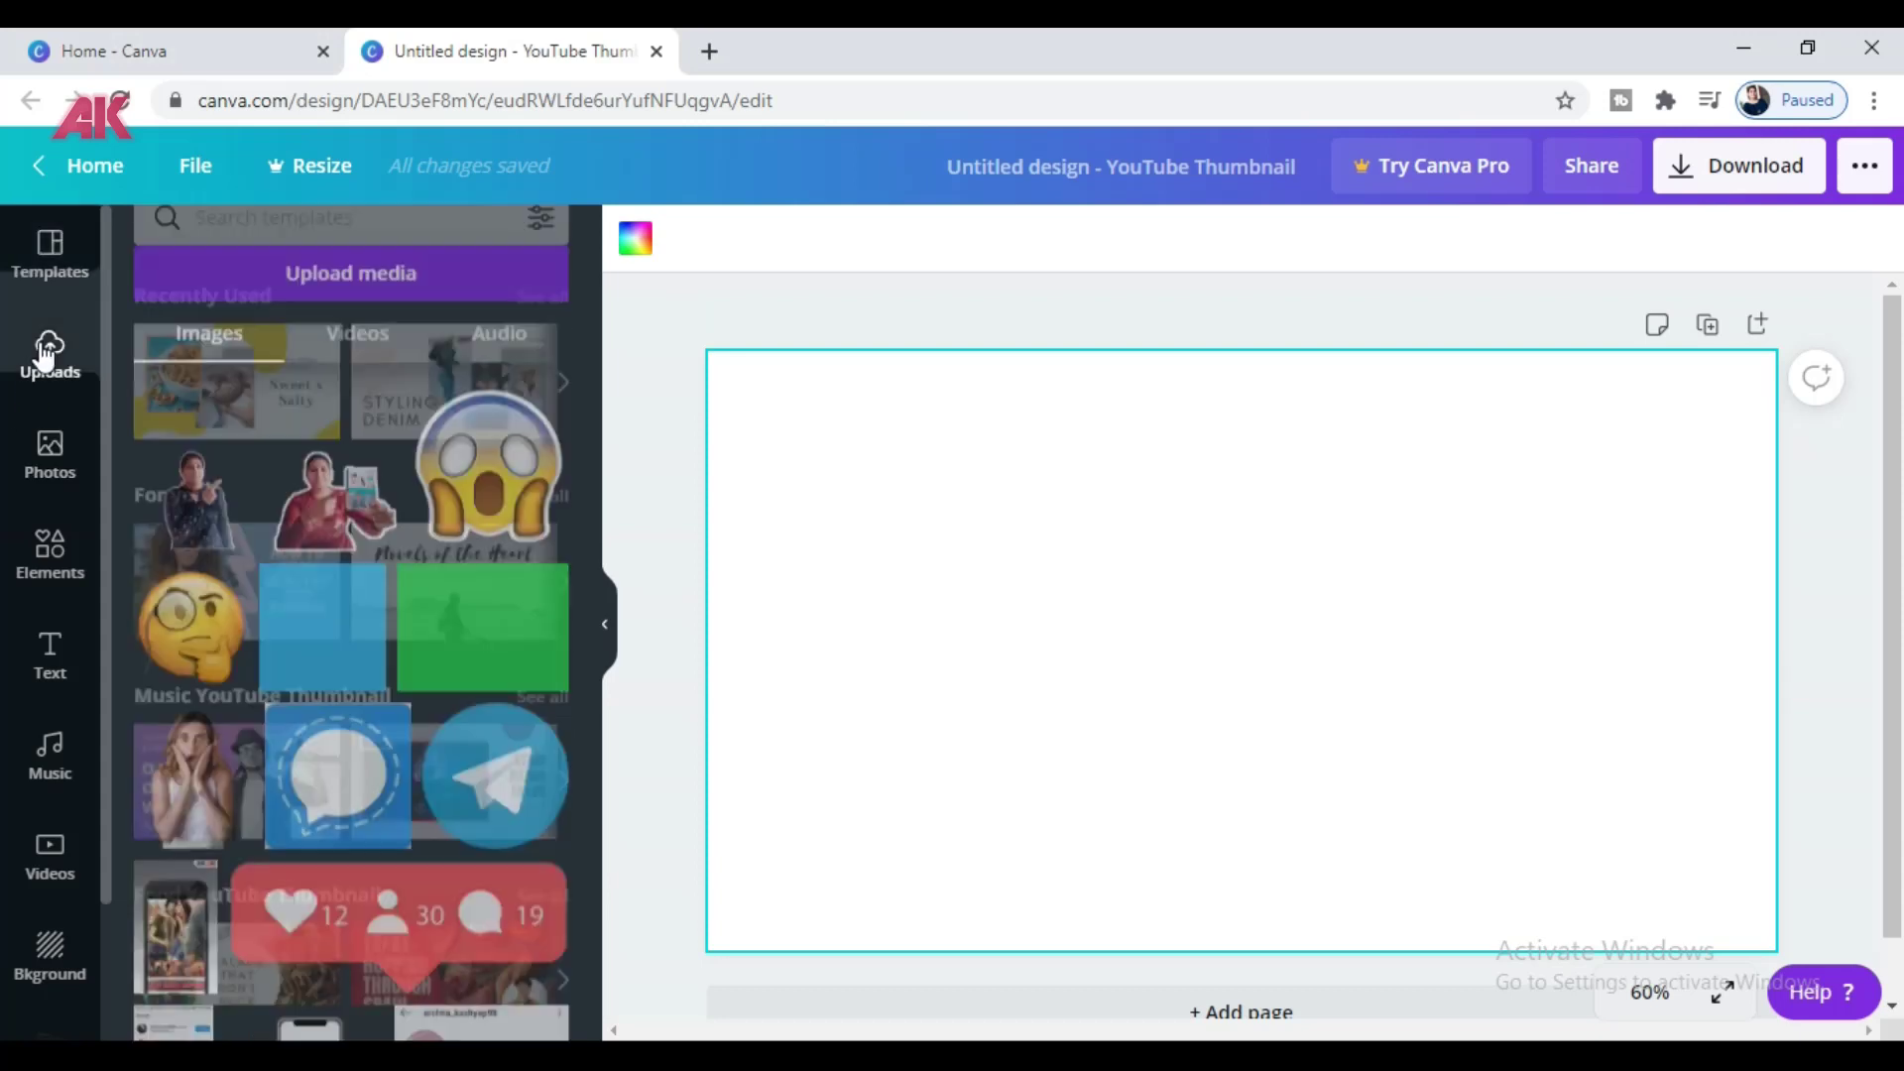
{"action": "left_click", "coordinate": [373, 254]}
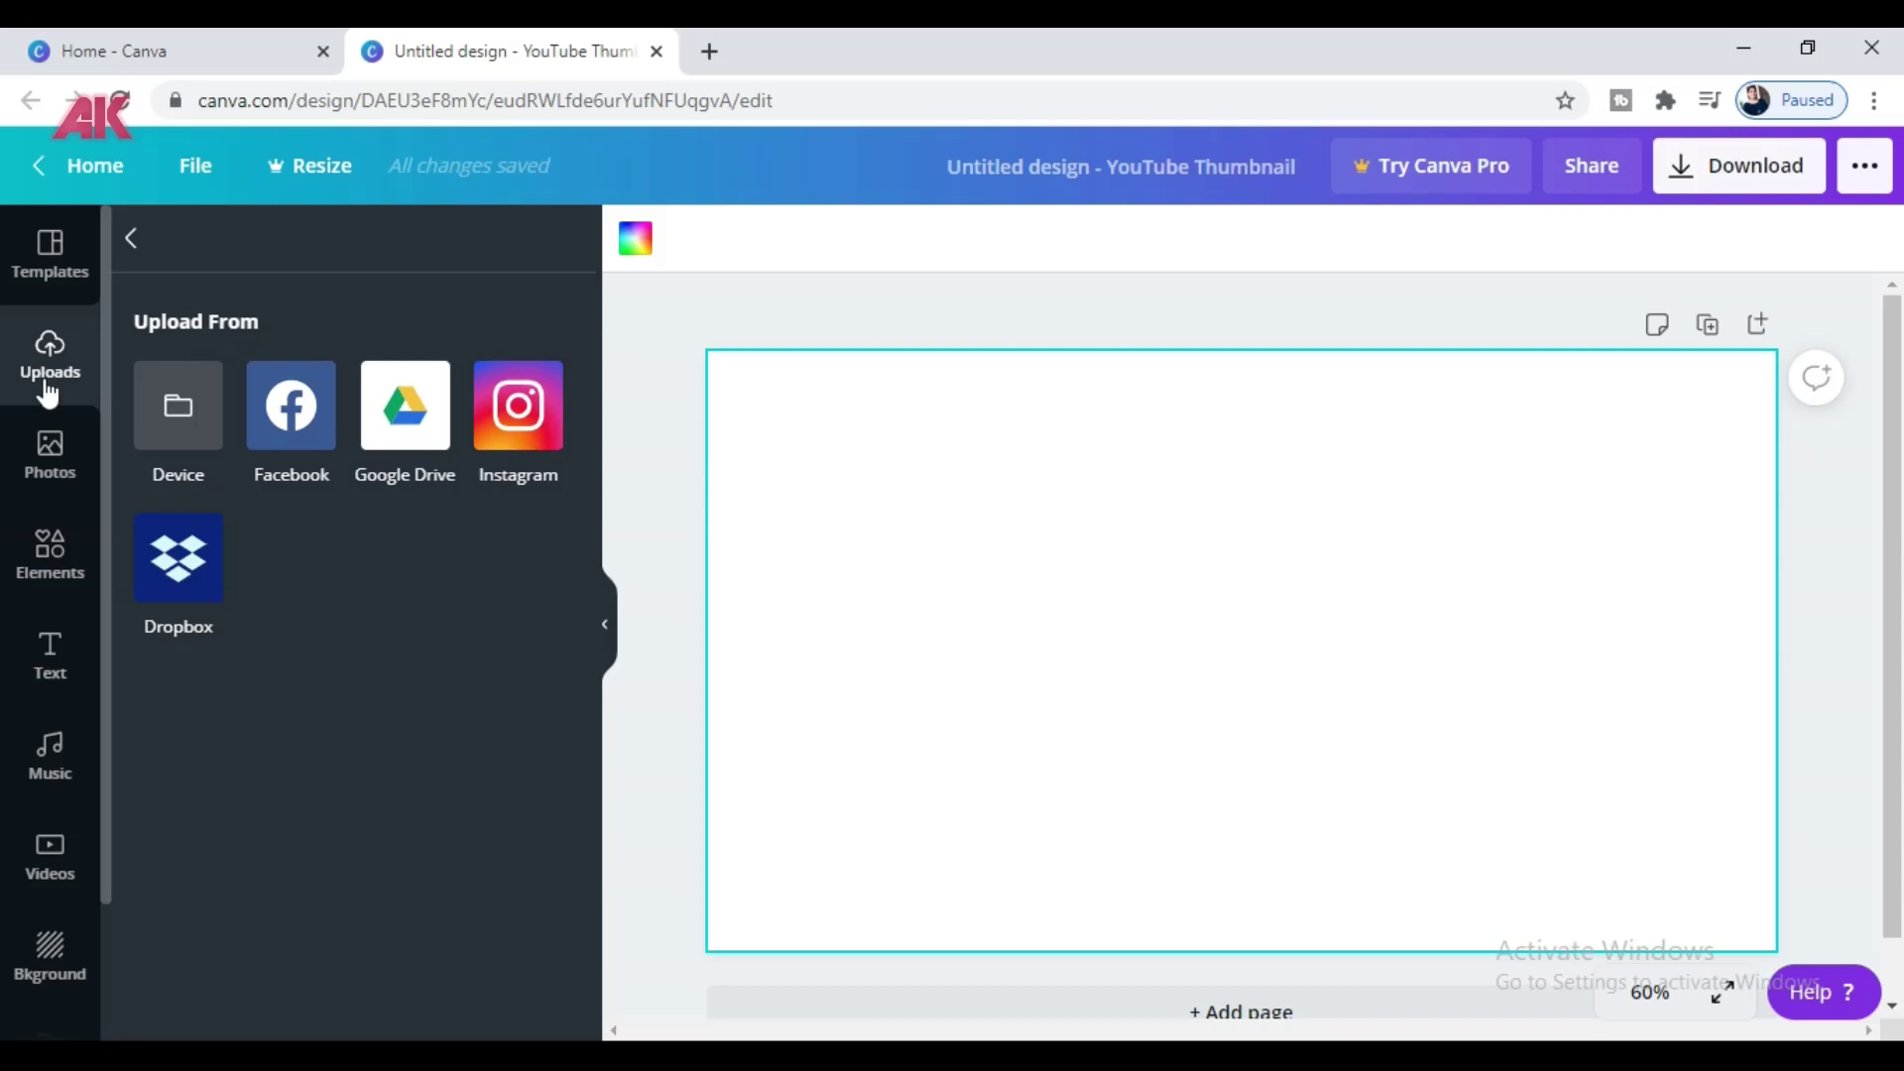
{"action": "left_click", "coordinate": [128, 240]}
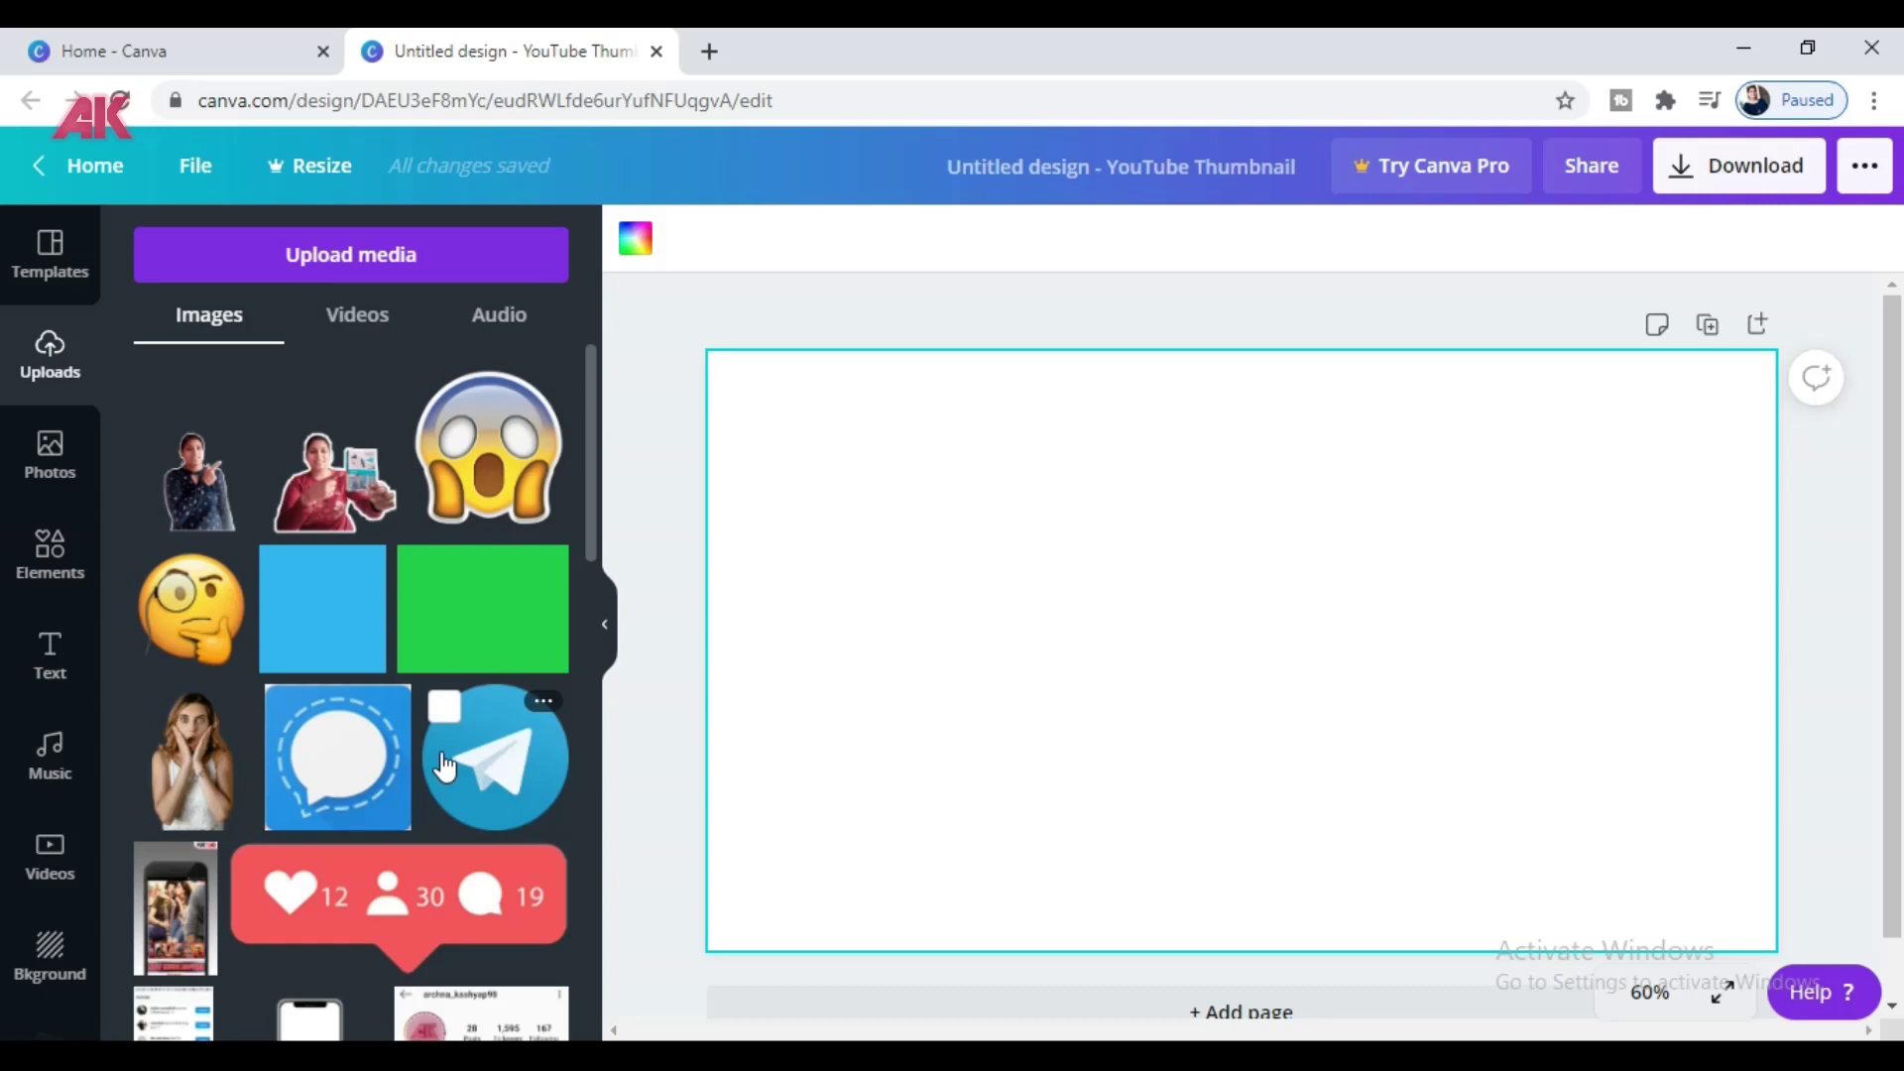
{"action": "left_click_drag", "start_coordinate": [196, 481], "coordinate": [810, 692]}
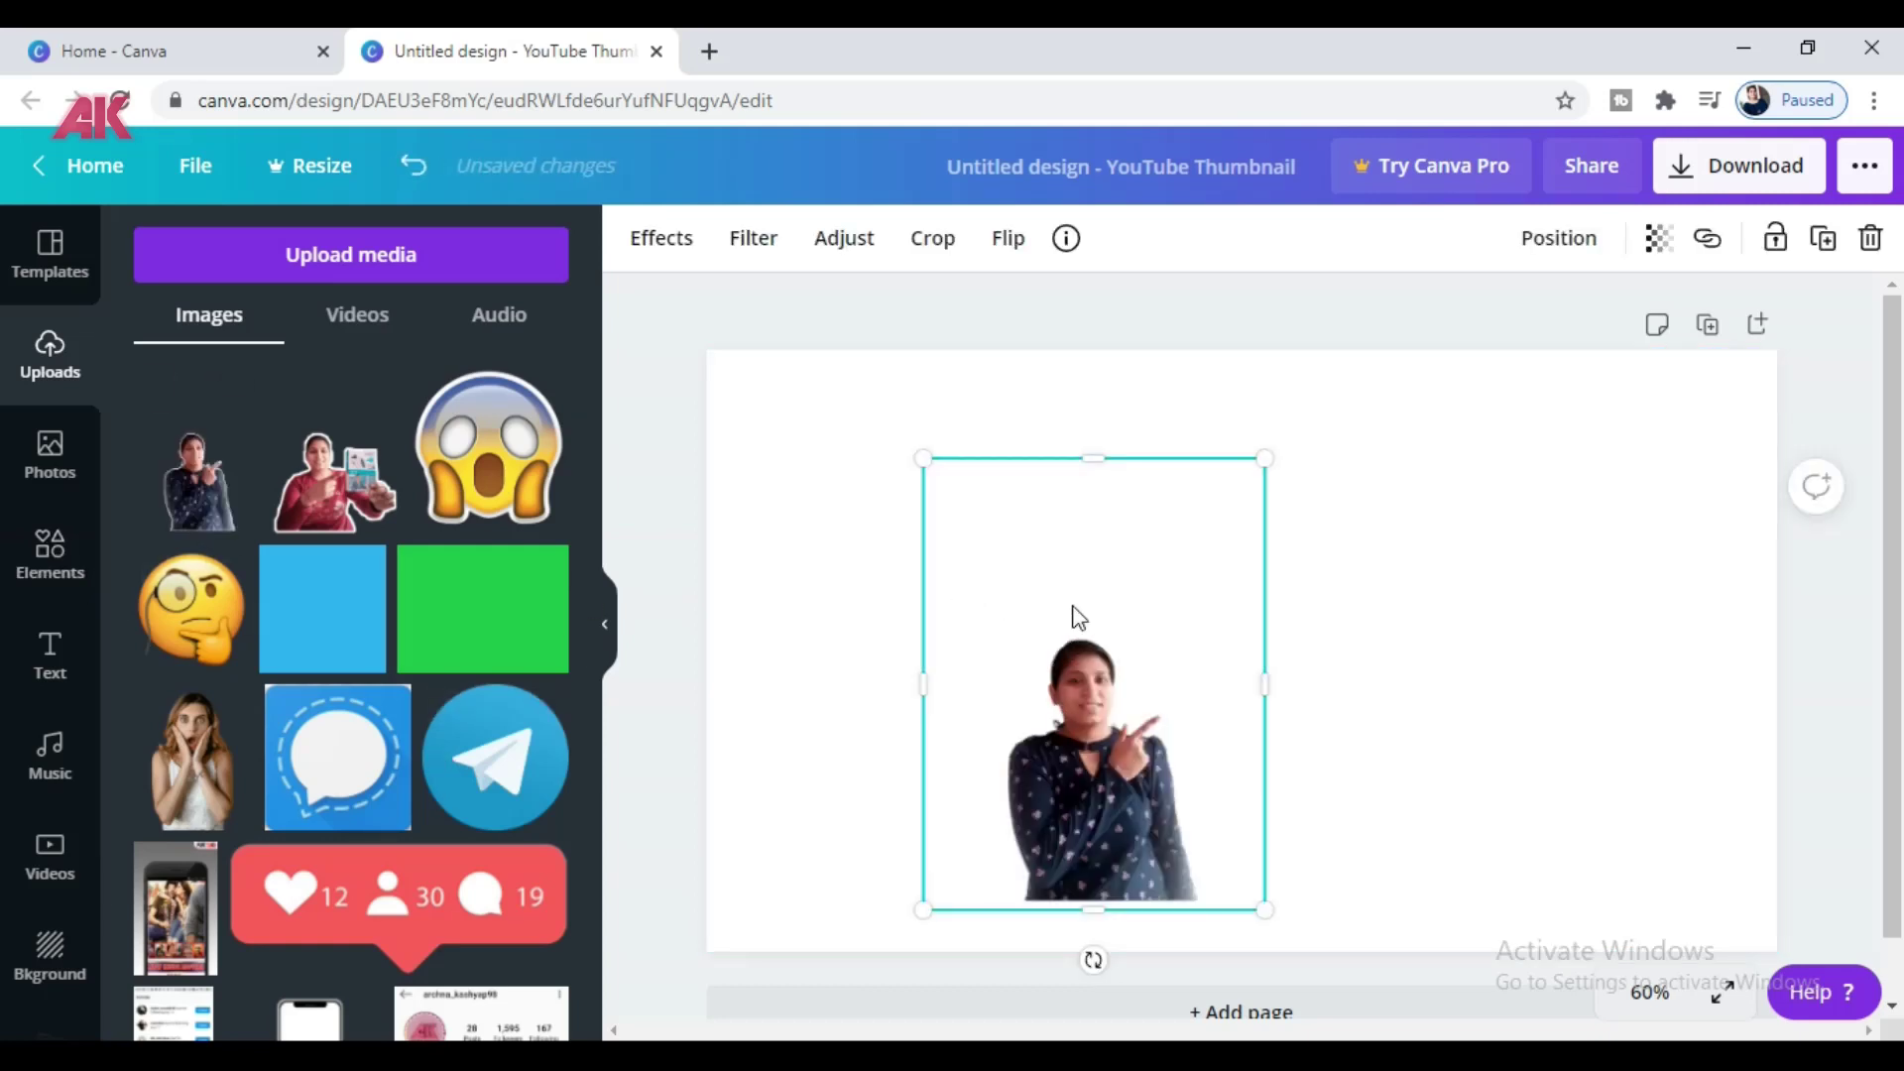
{"action": "left_click_drag", "start_coordinate": [950, 818], "coordinate": [783, 1026]}
{"action": "left_click_drag", "start_coordinate": [991, 843], "coordinate": [1024, 701]}
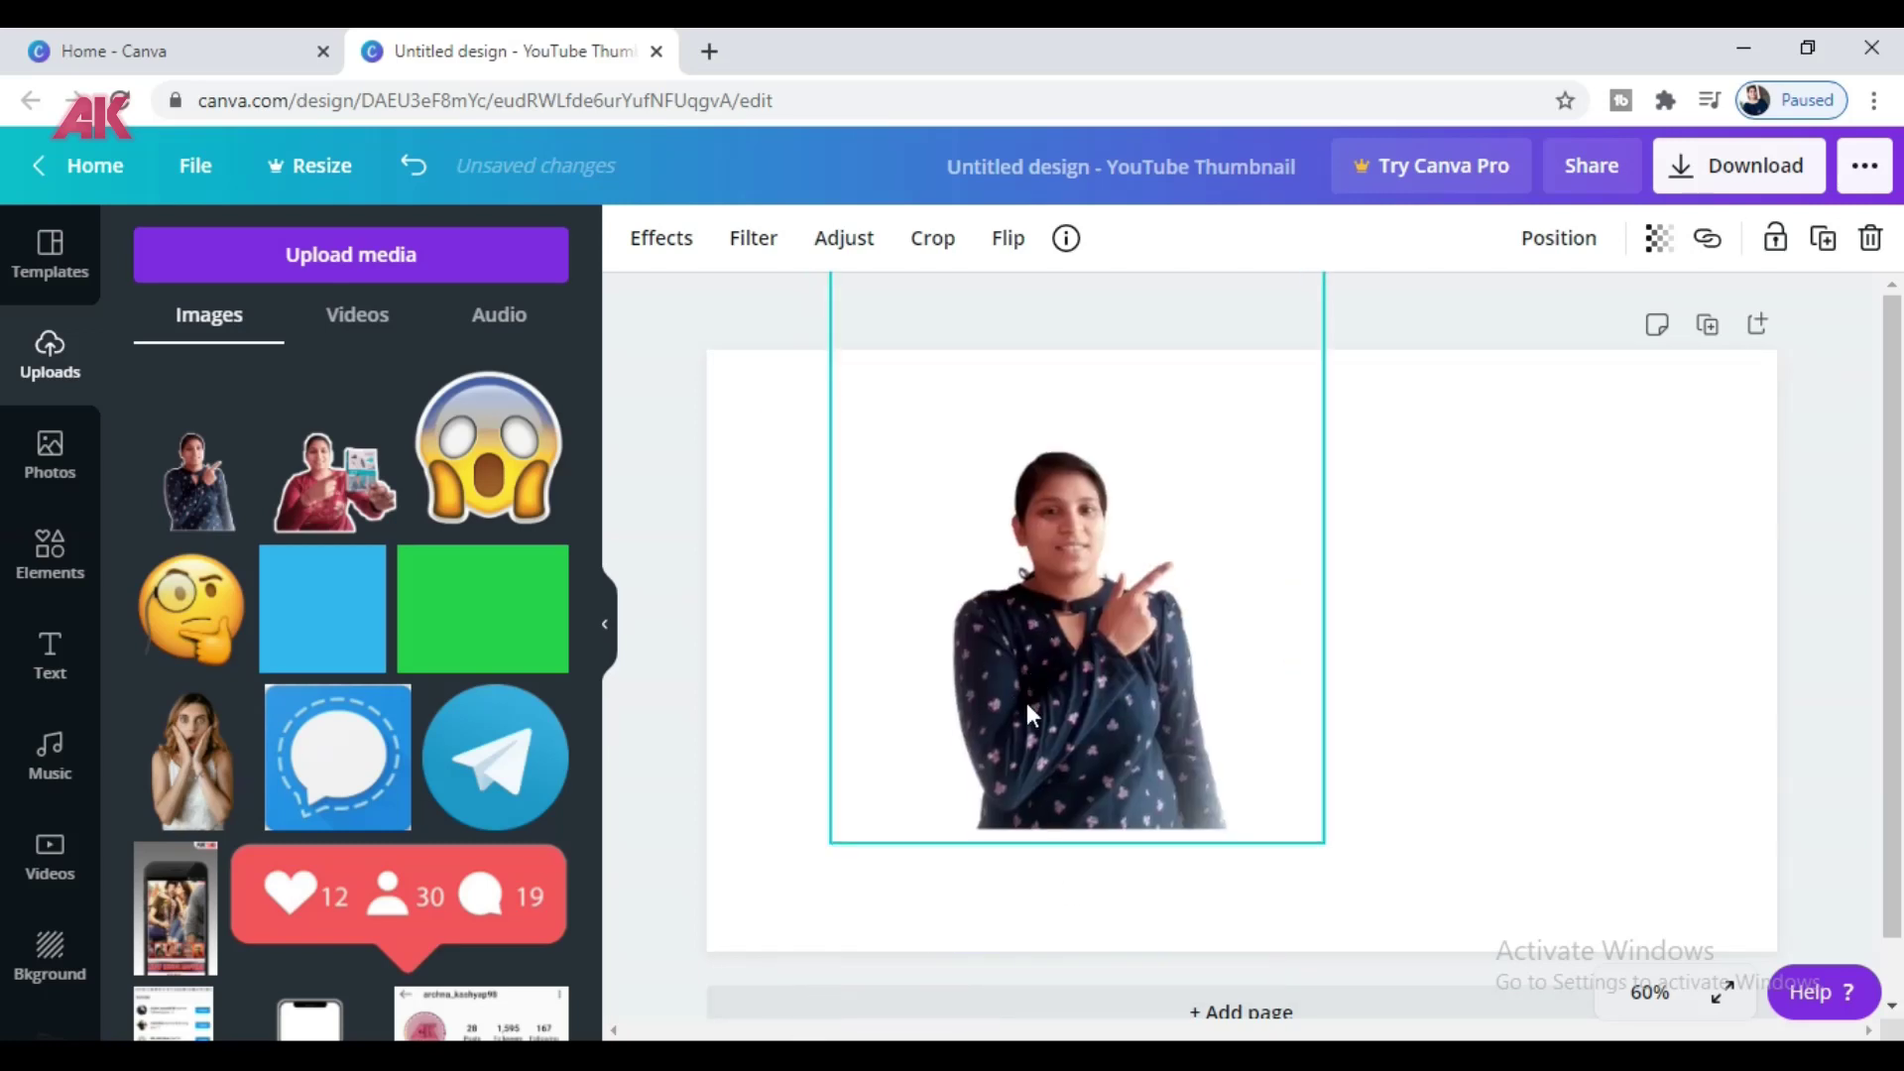
{"action": "left_click_drag", "start_coordinate": [829, 845], "coordinate": [747, 950]}
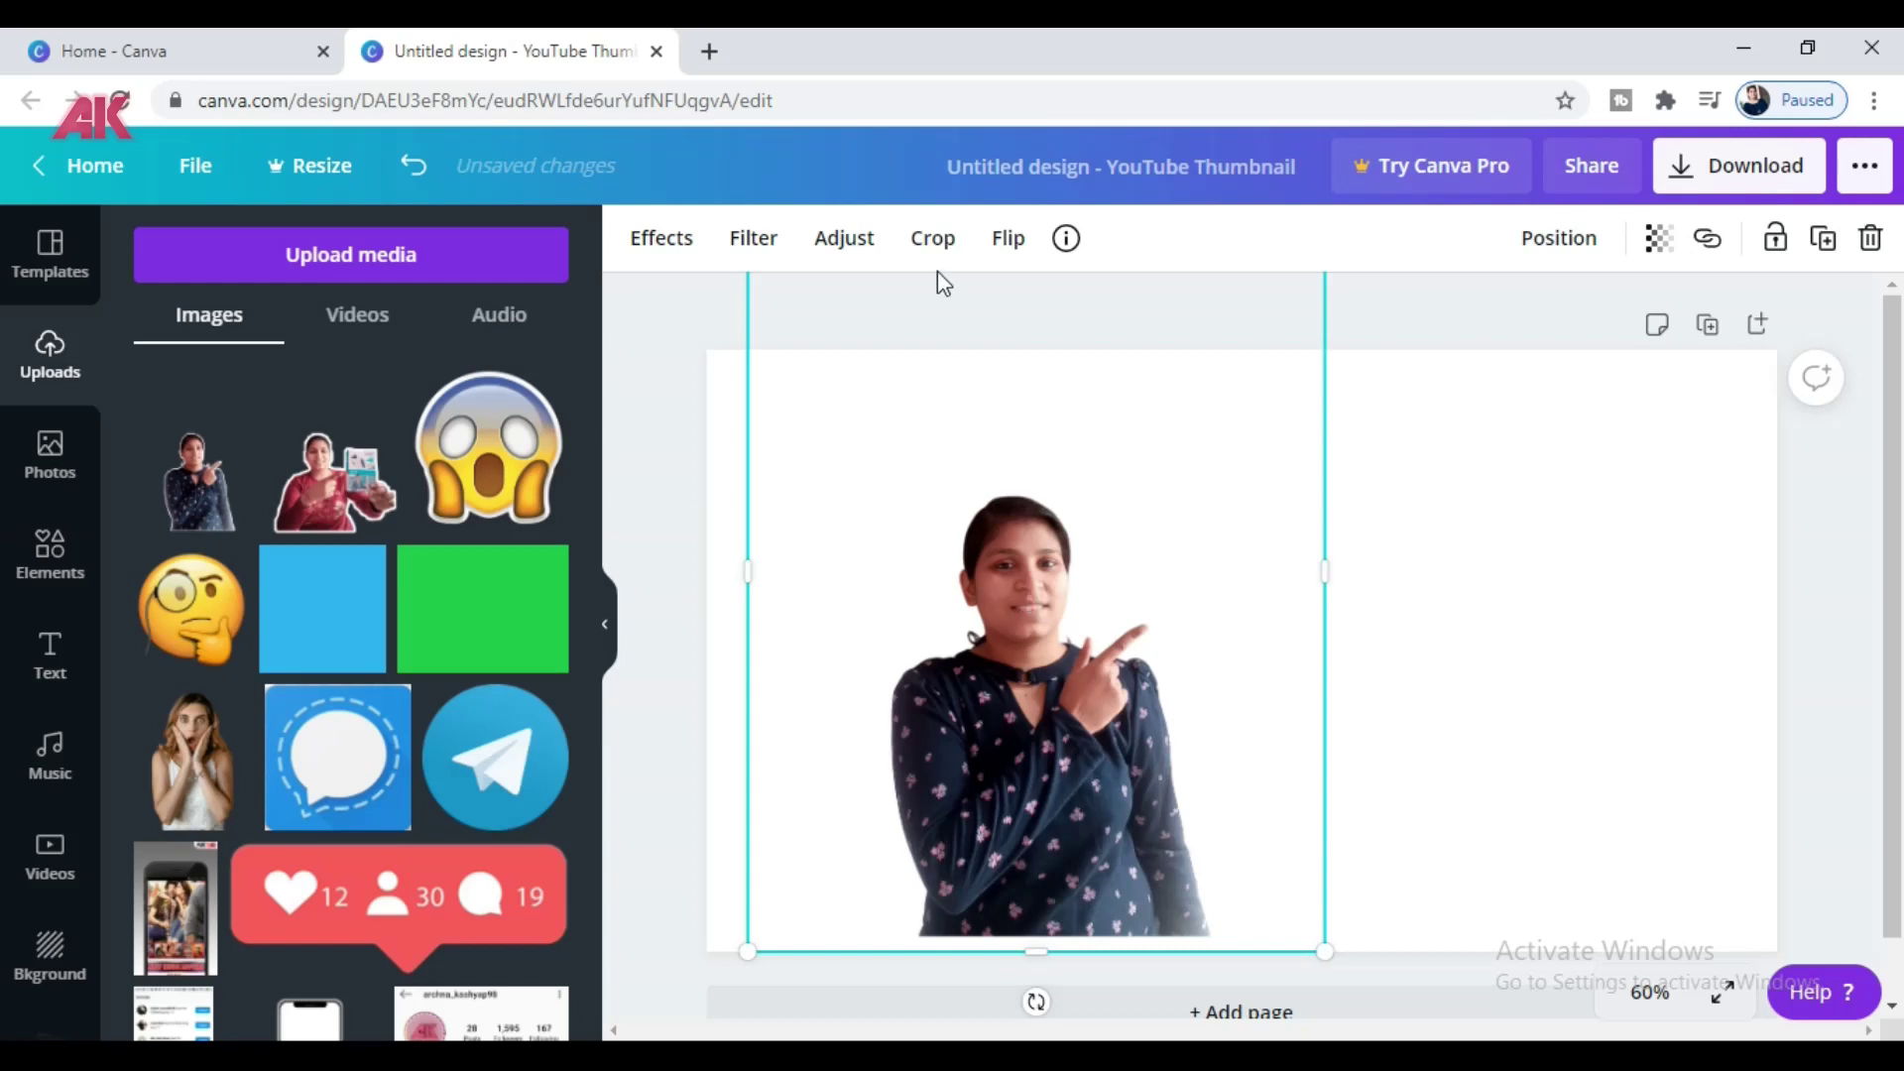
- Flip the woman's photo horizontally and move it to the right half of the page
{"action": "left_click", "coordinate": [1010, 260]}
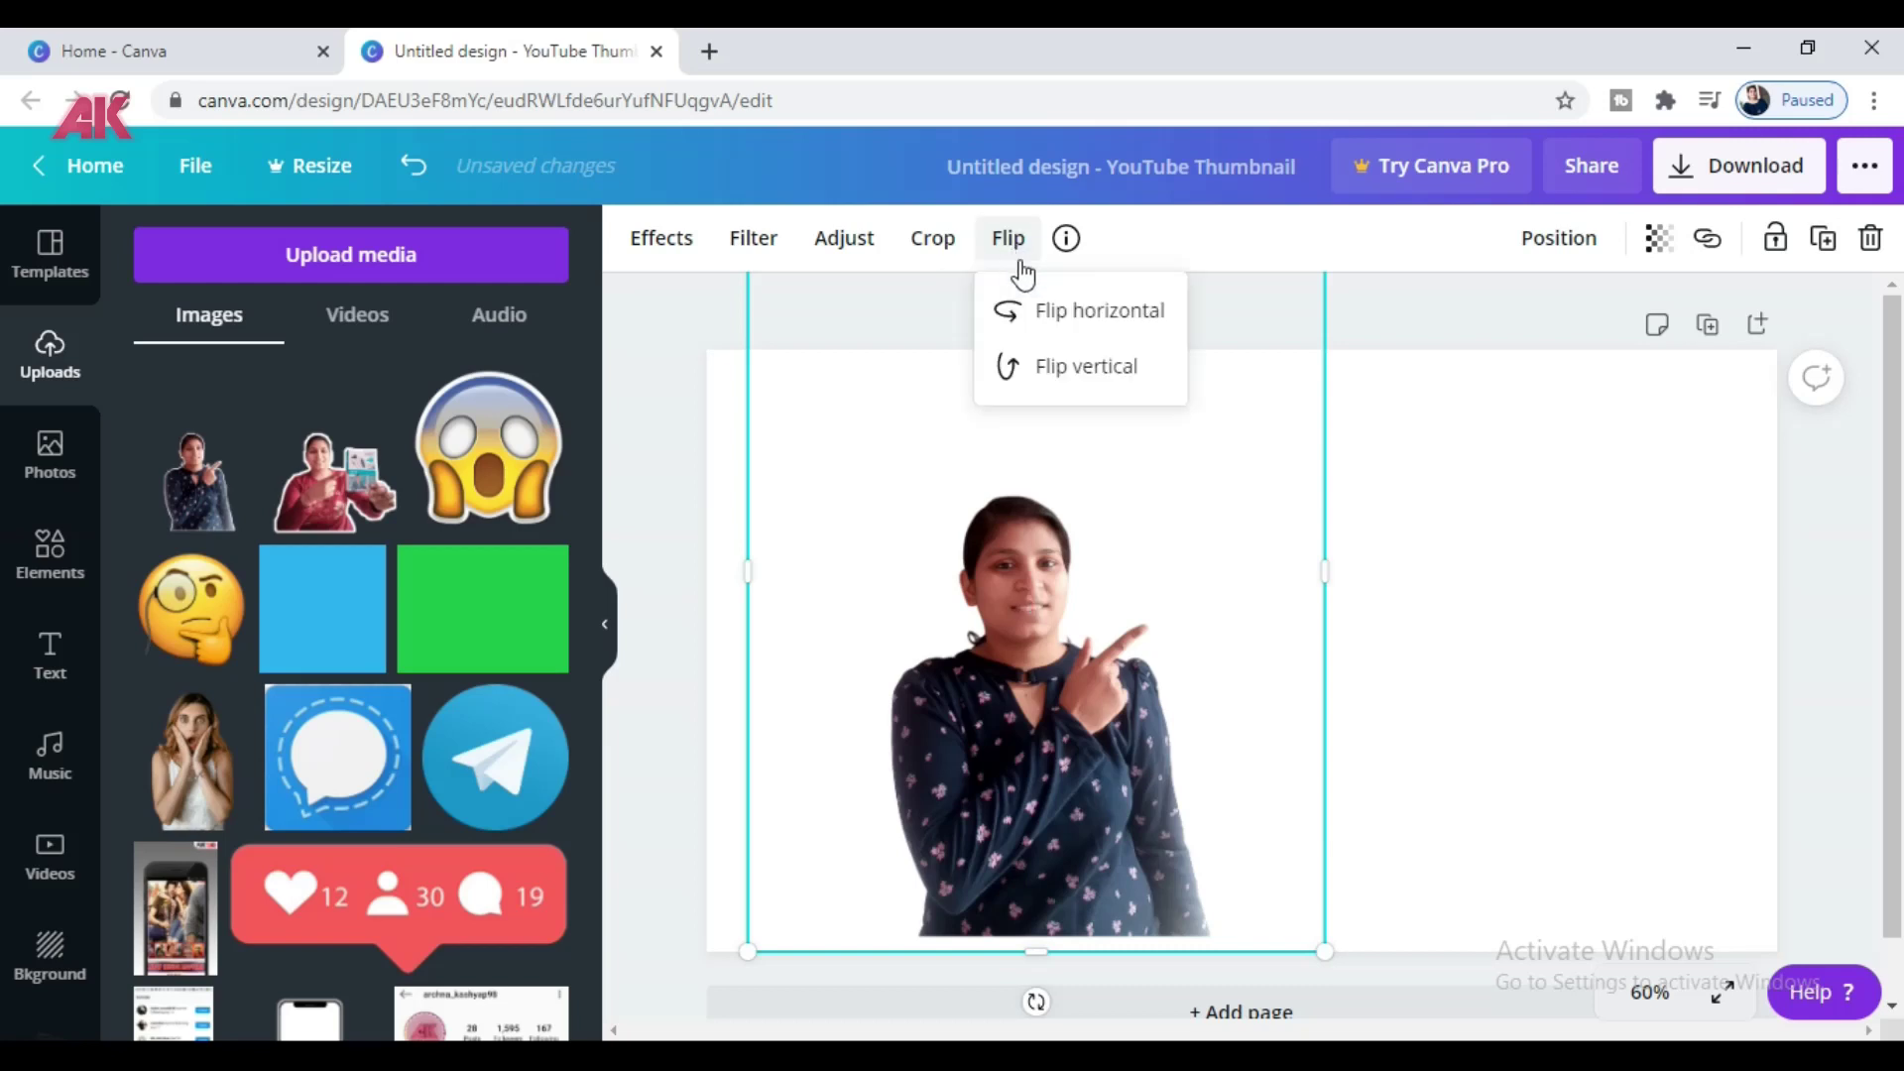
{"action": "left_click", "coordinate": [1079, 314]}
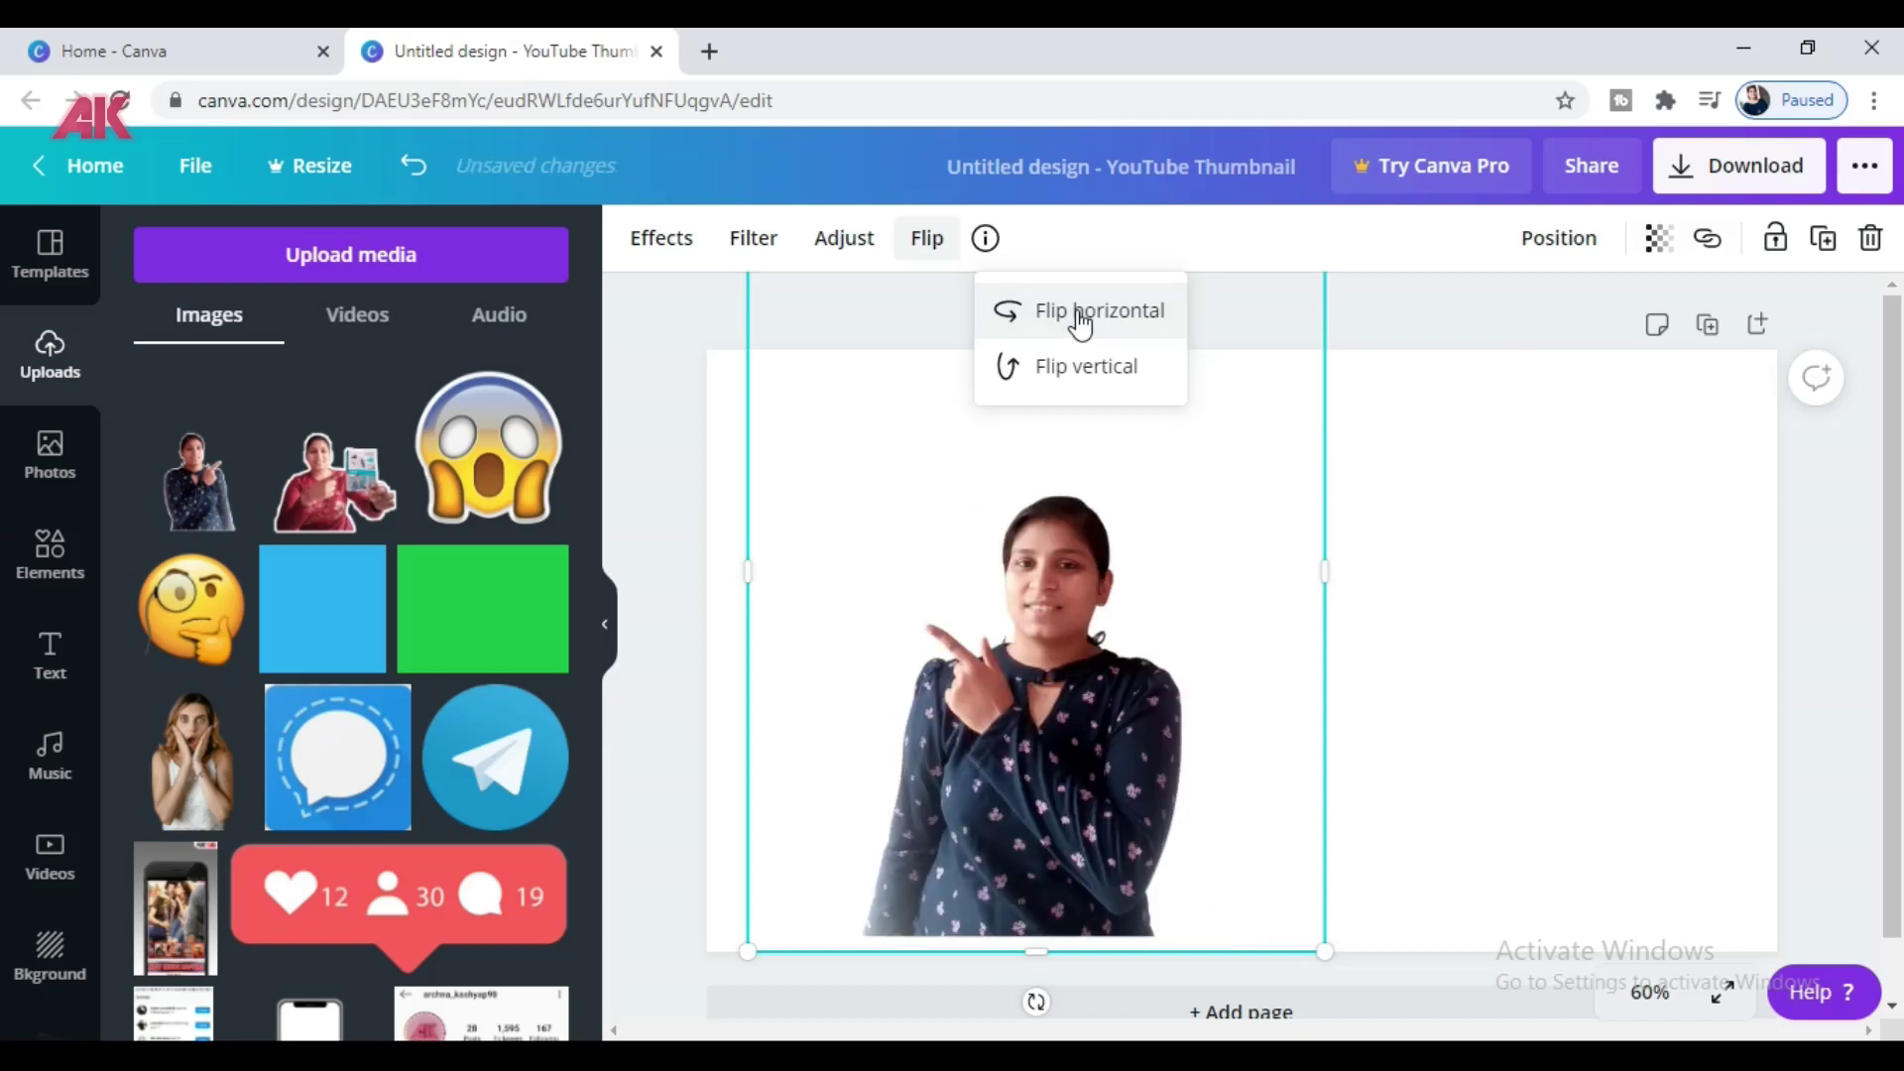
{"action": "left_click", "coordinate": [1417, 746]}
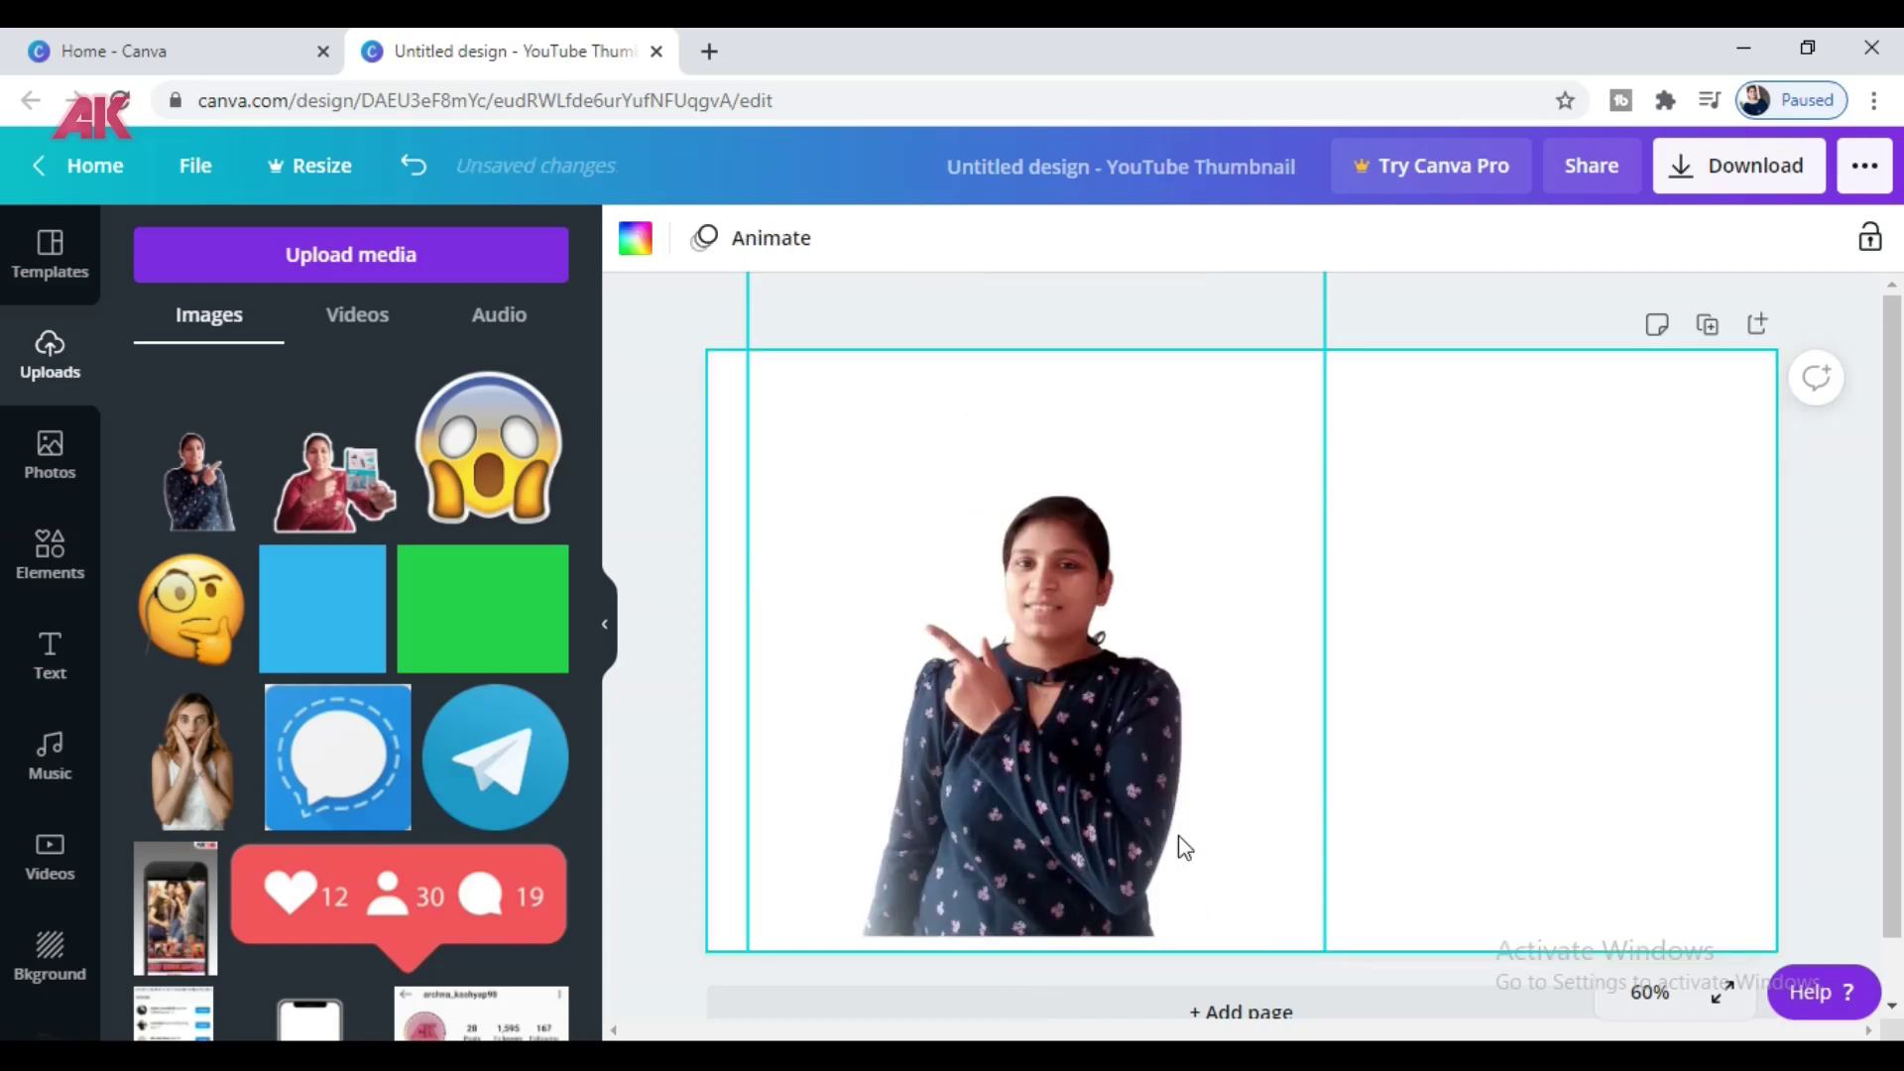
{"action": "left_click_drag", "start_coordinate": [1281, 704], "coordinate": [1647, 743]}
{"action": "left_click", "coordinate": [831, 610]}
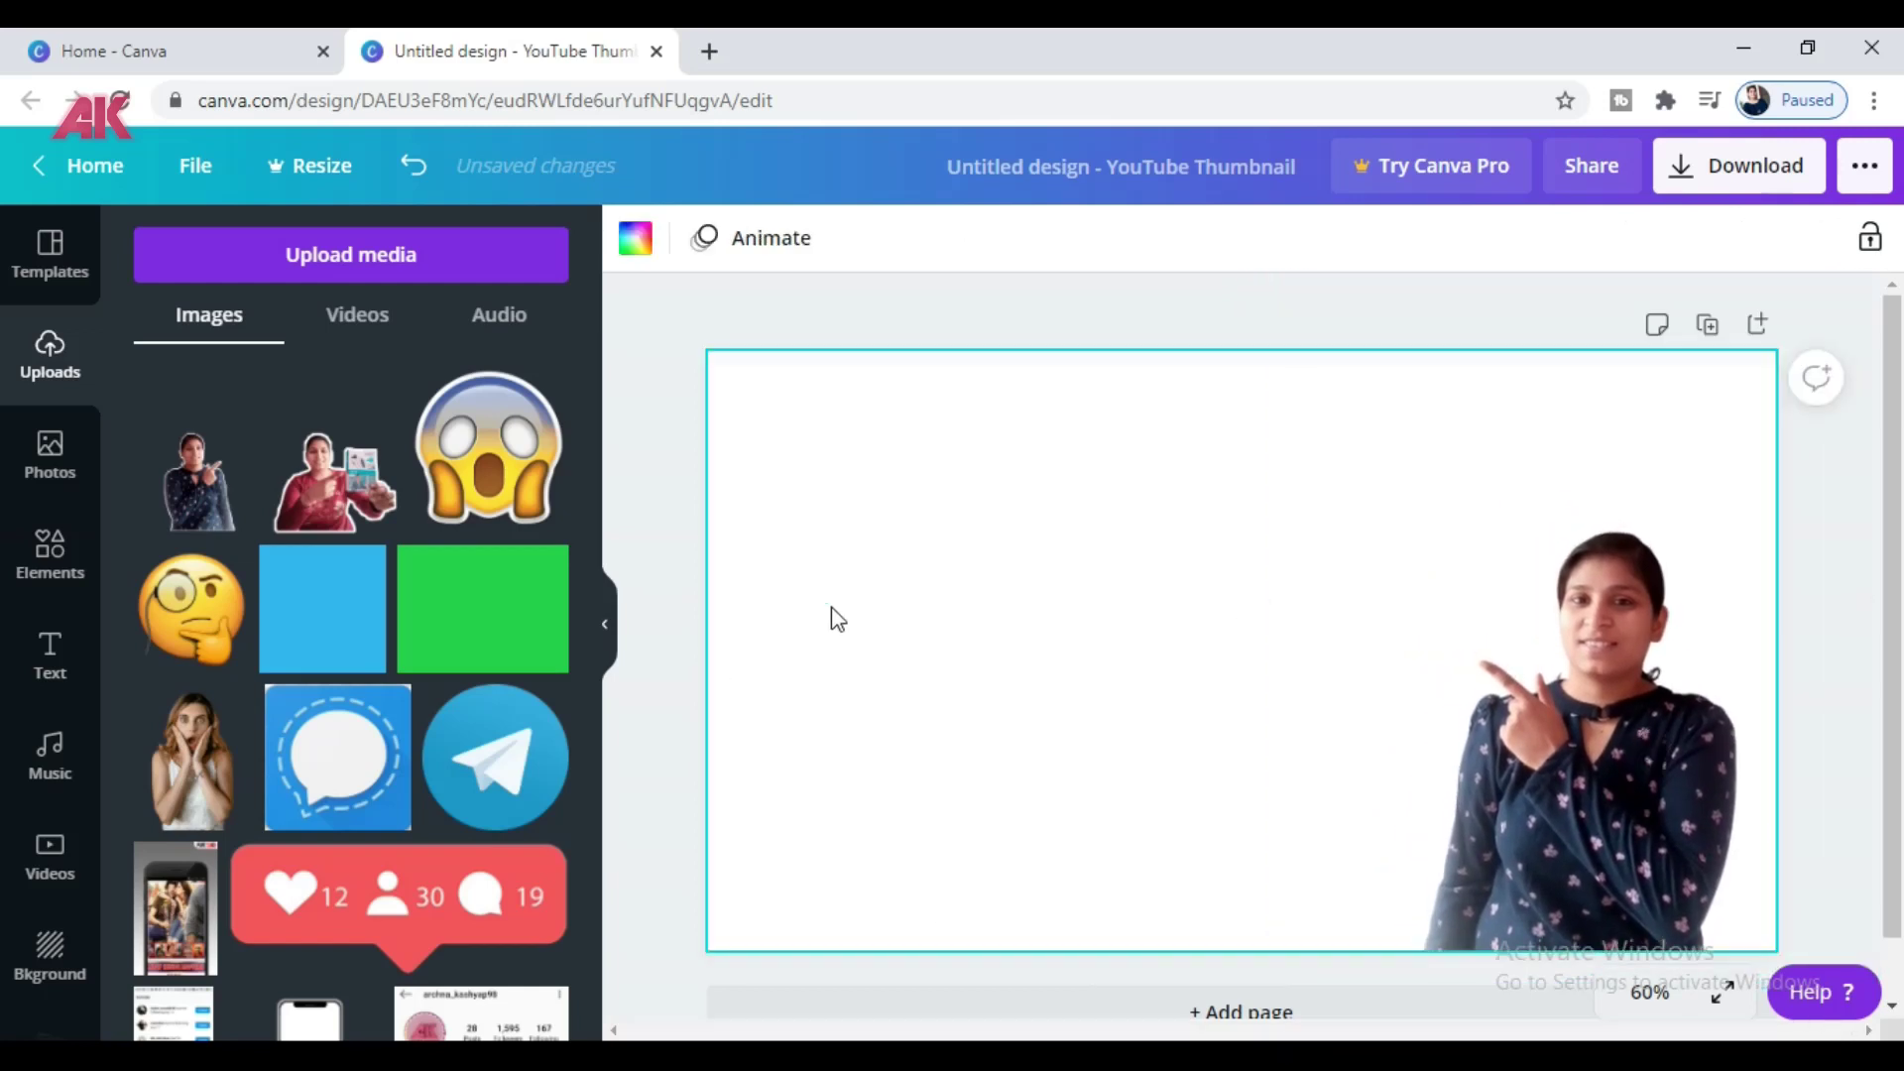
- Flip the photo vertically and back, then delete it from the page
{"action": "left_click", "coordinate": [1468, 669]}
{"action": "left_click", "coordinate": [932, 248]}
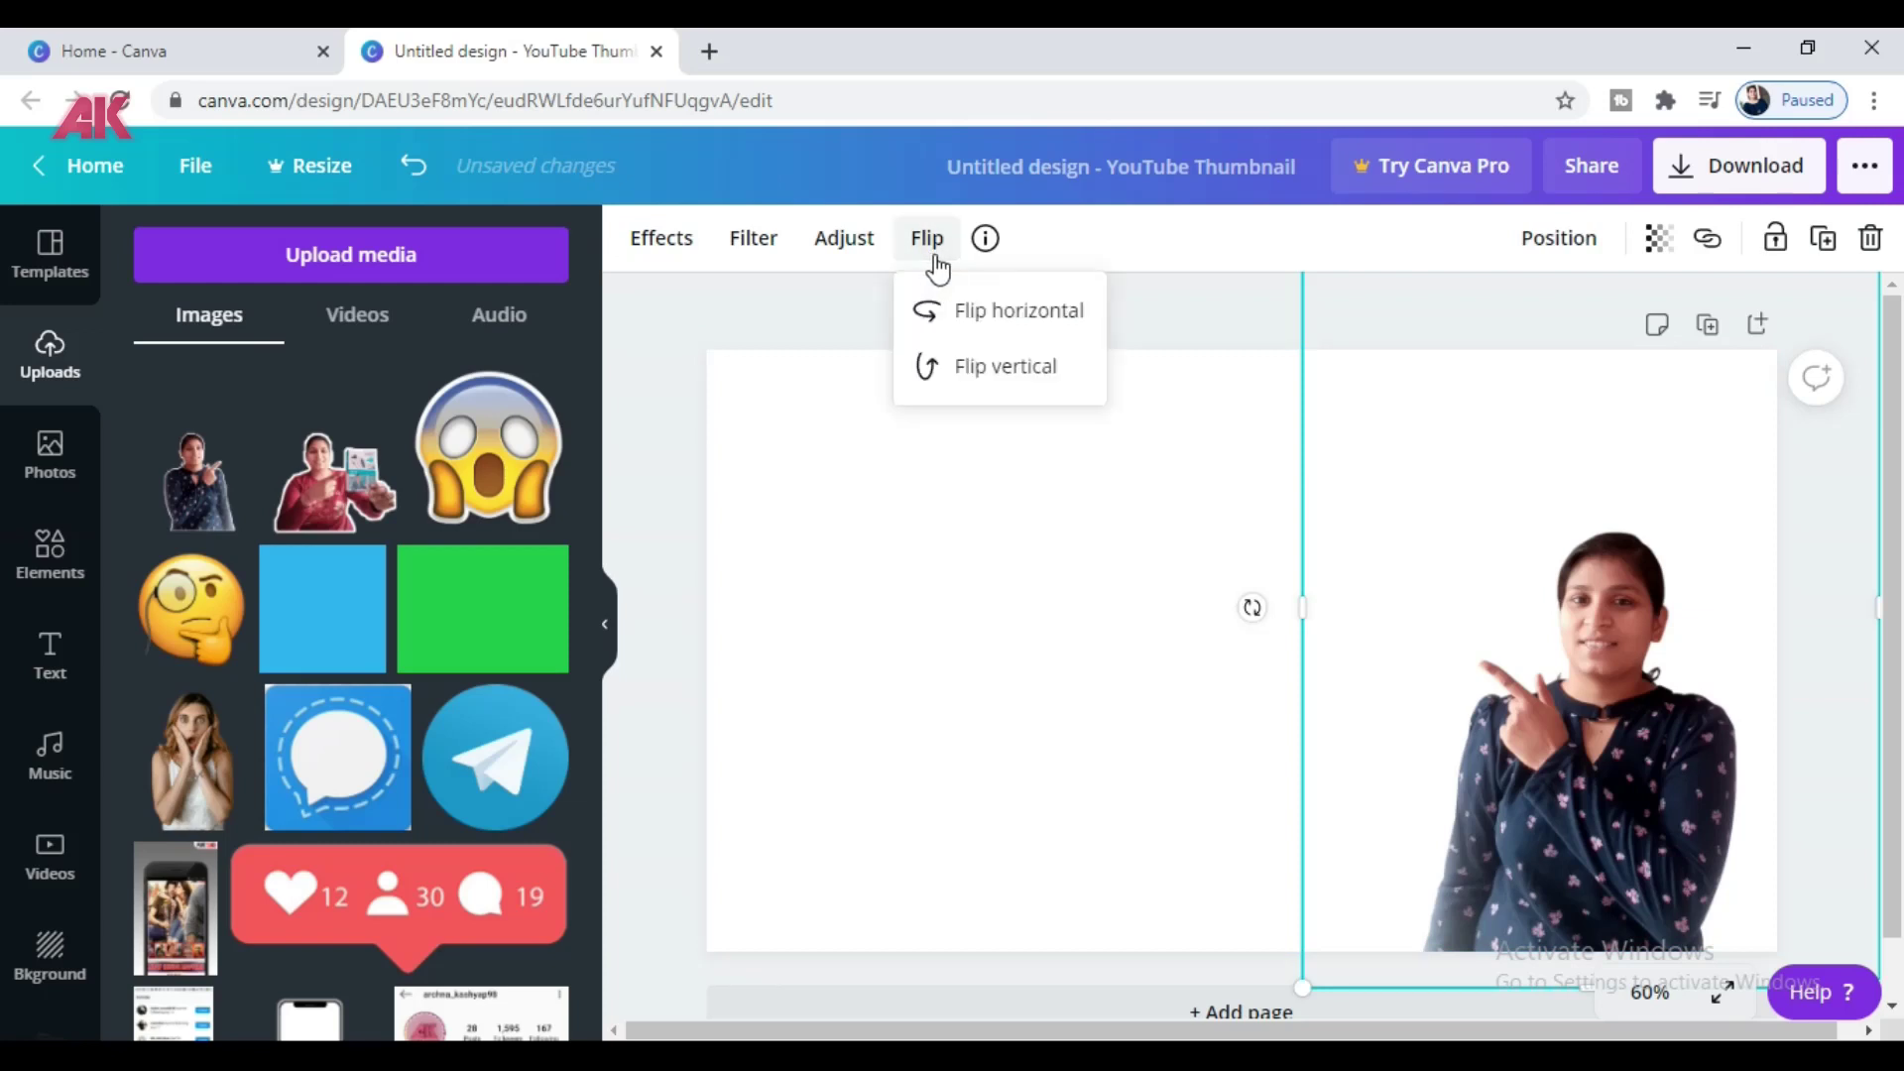
{"action": "left_click", "coordinate": [979, 382]}
{"action": "left_click", "coordinate": [986, 386]}
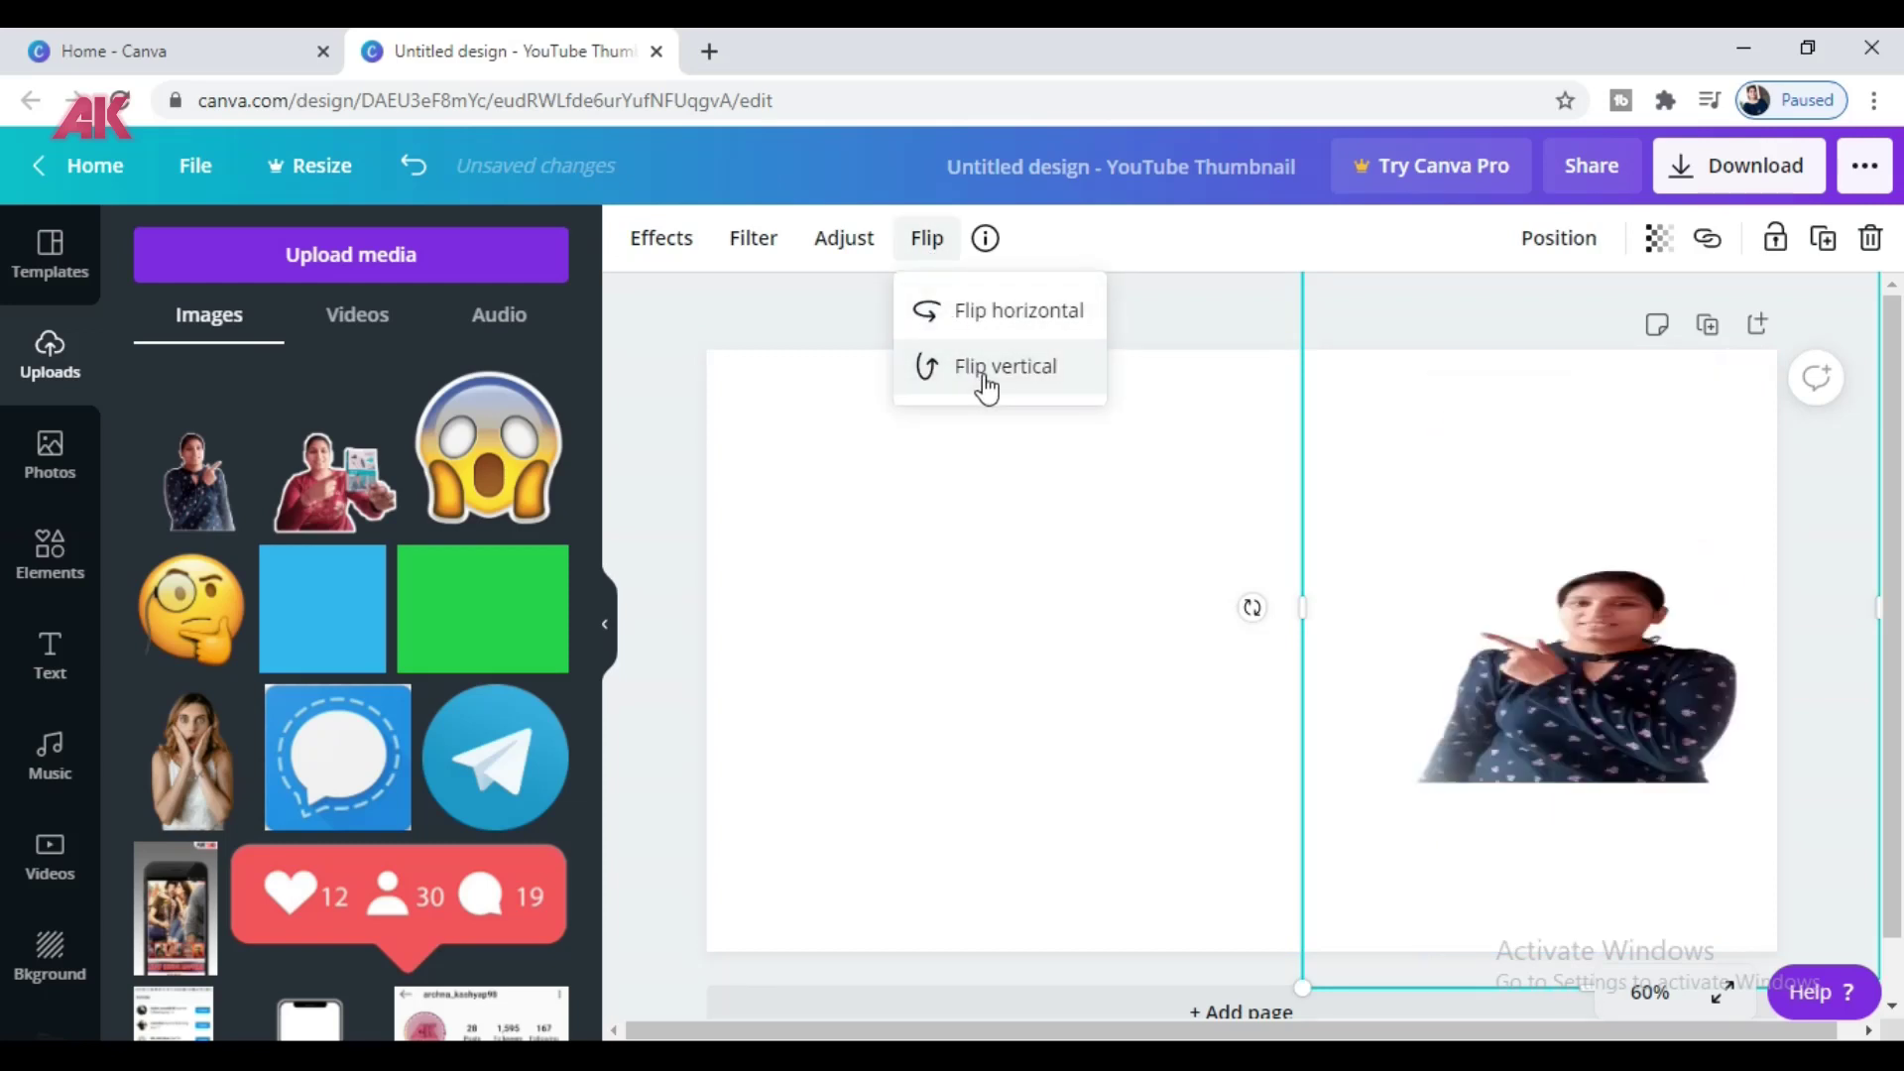
{"action": "left_click", "coordinate": [1180, 650]}
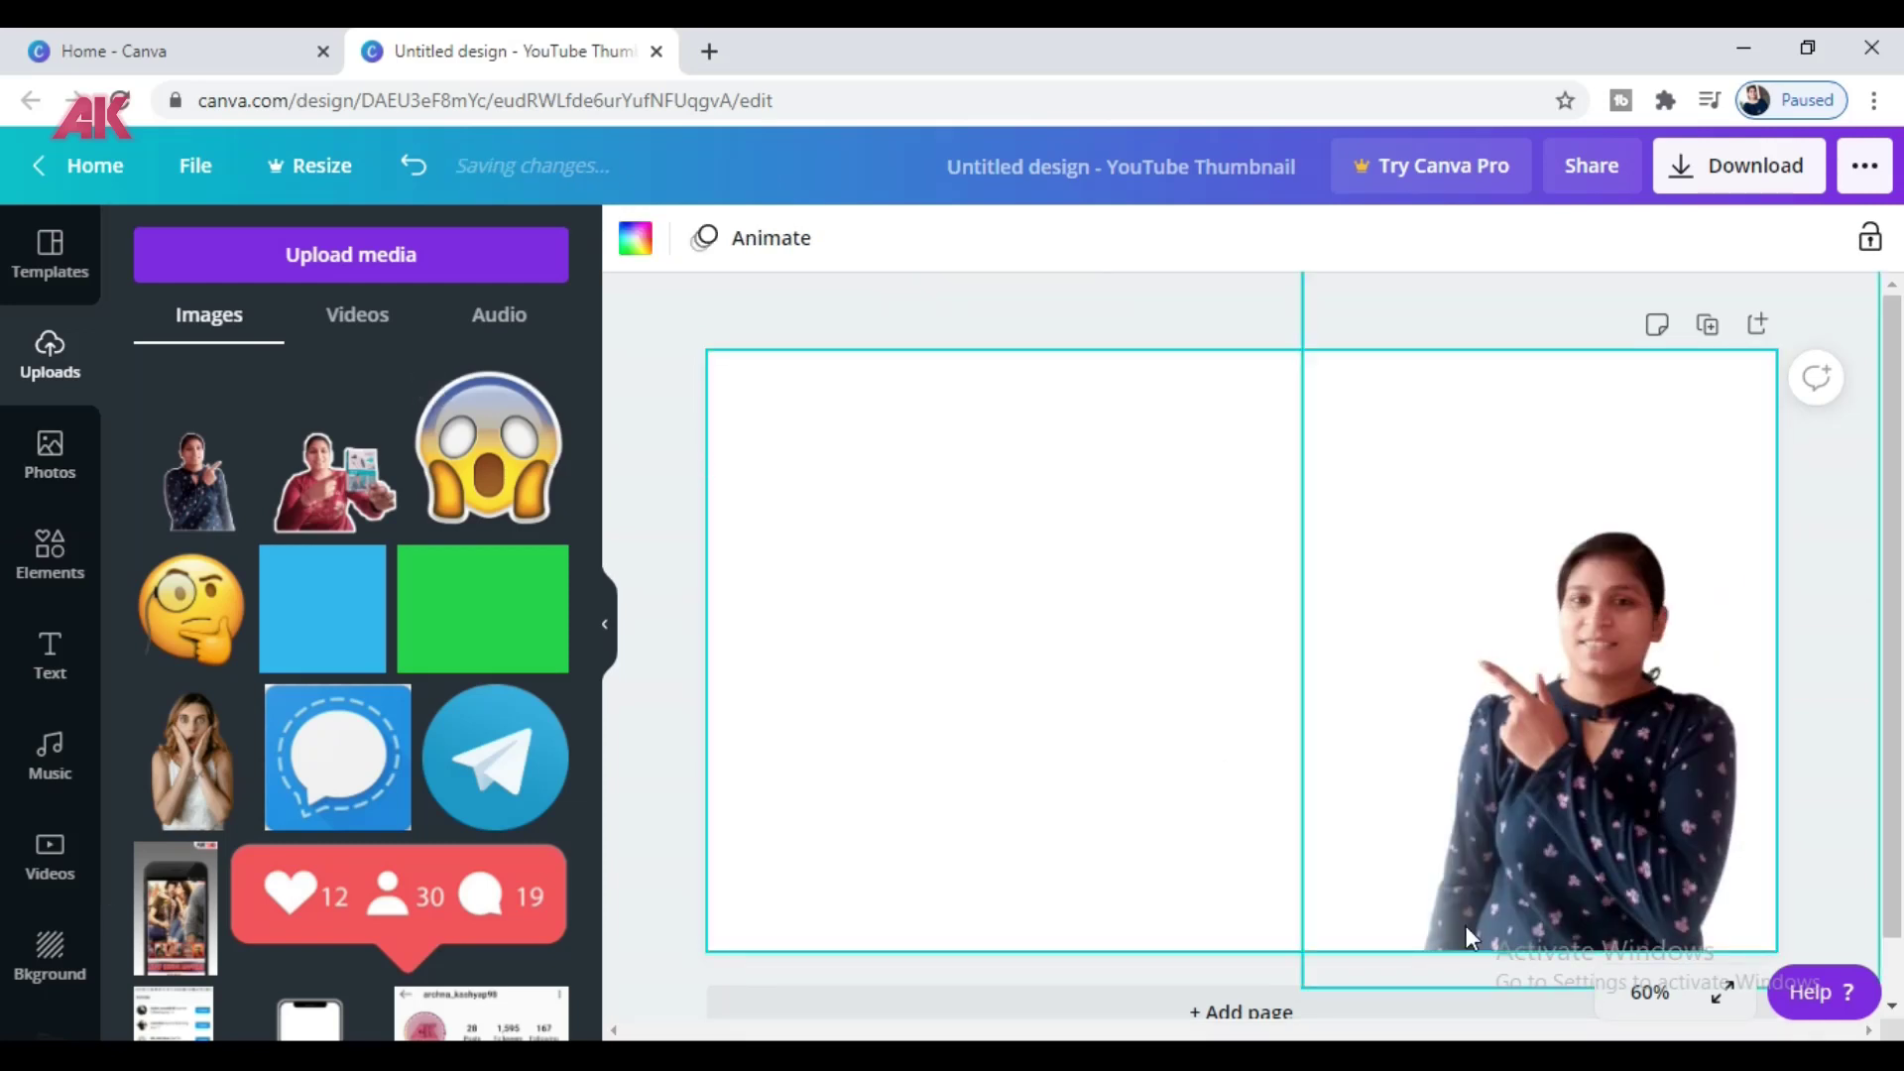
{"action": "left_click", "coordinate": [1554, 824]}
{"action": "key", "text": "Delete"}
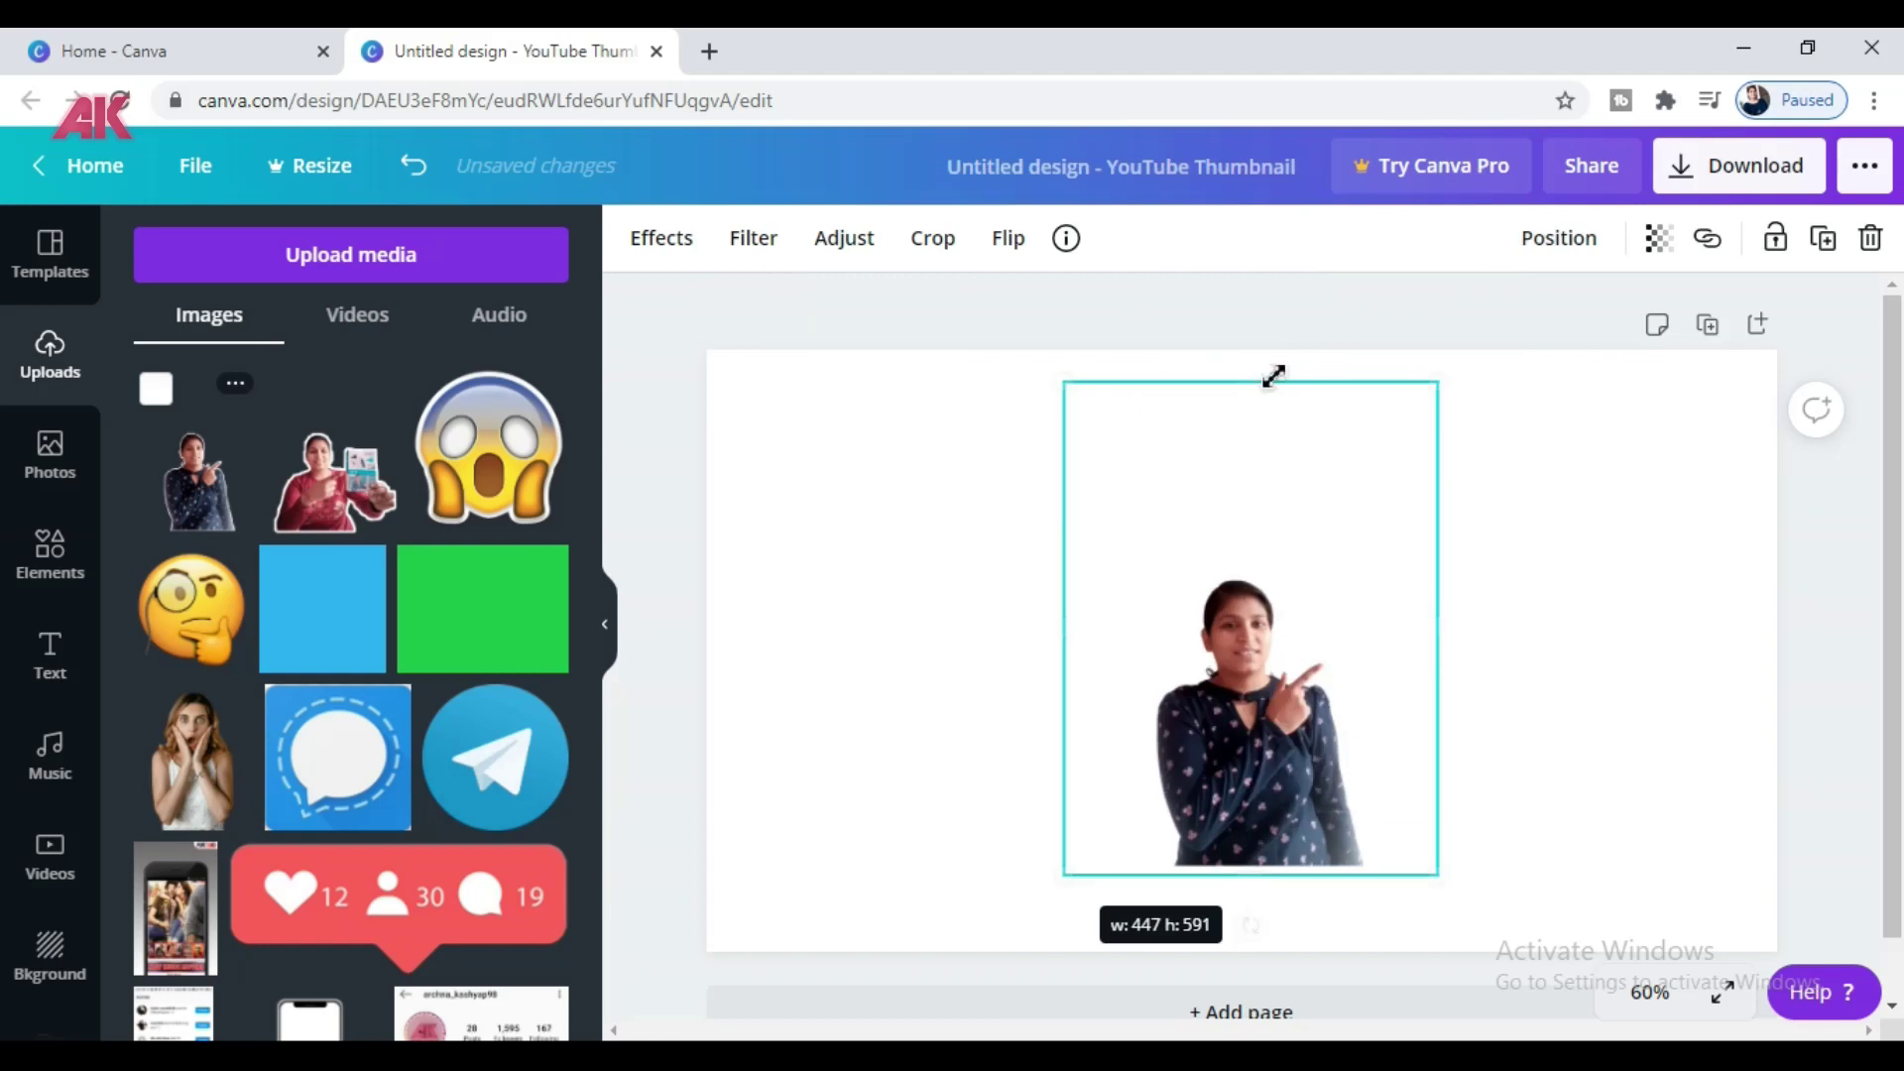
- Resize the woman cutout photo to about 404 × 529
{"action": "left_click_drag", "start_coordinate": [1270, 374], "coordinate": [1281, 392]}
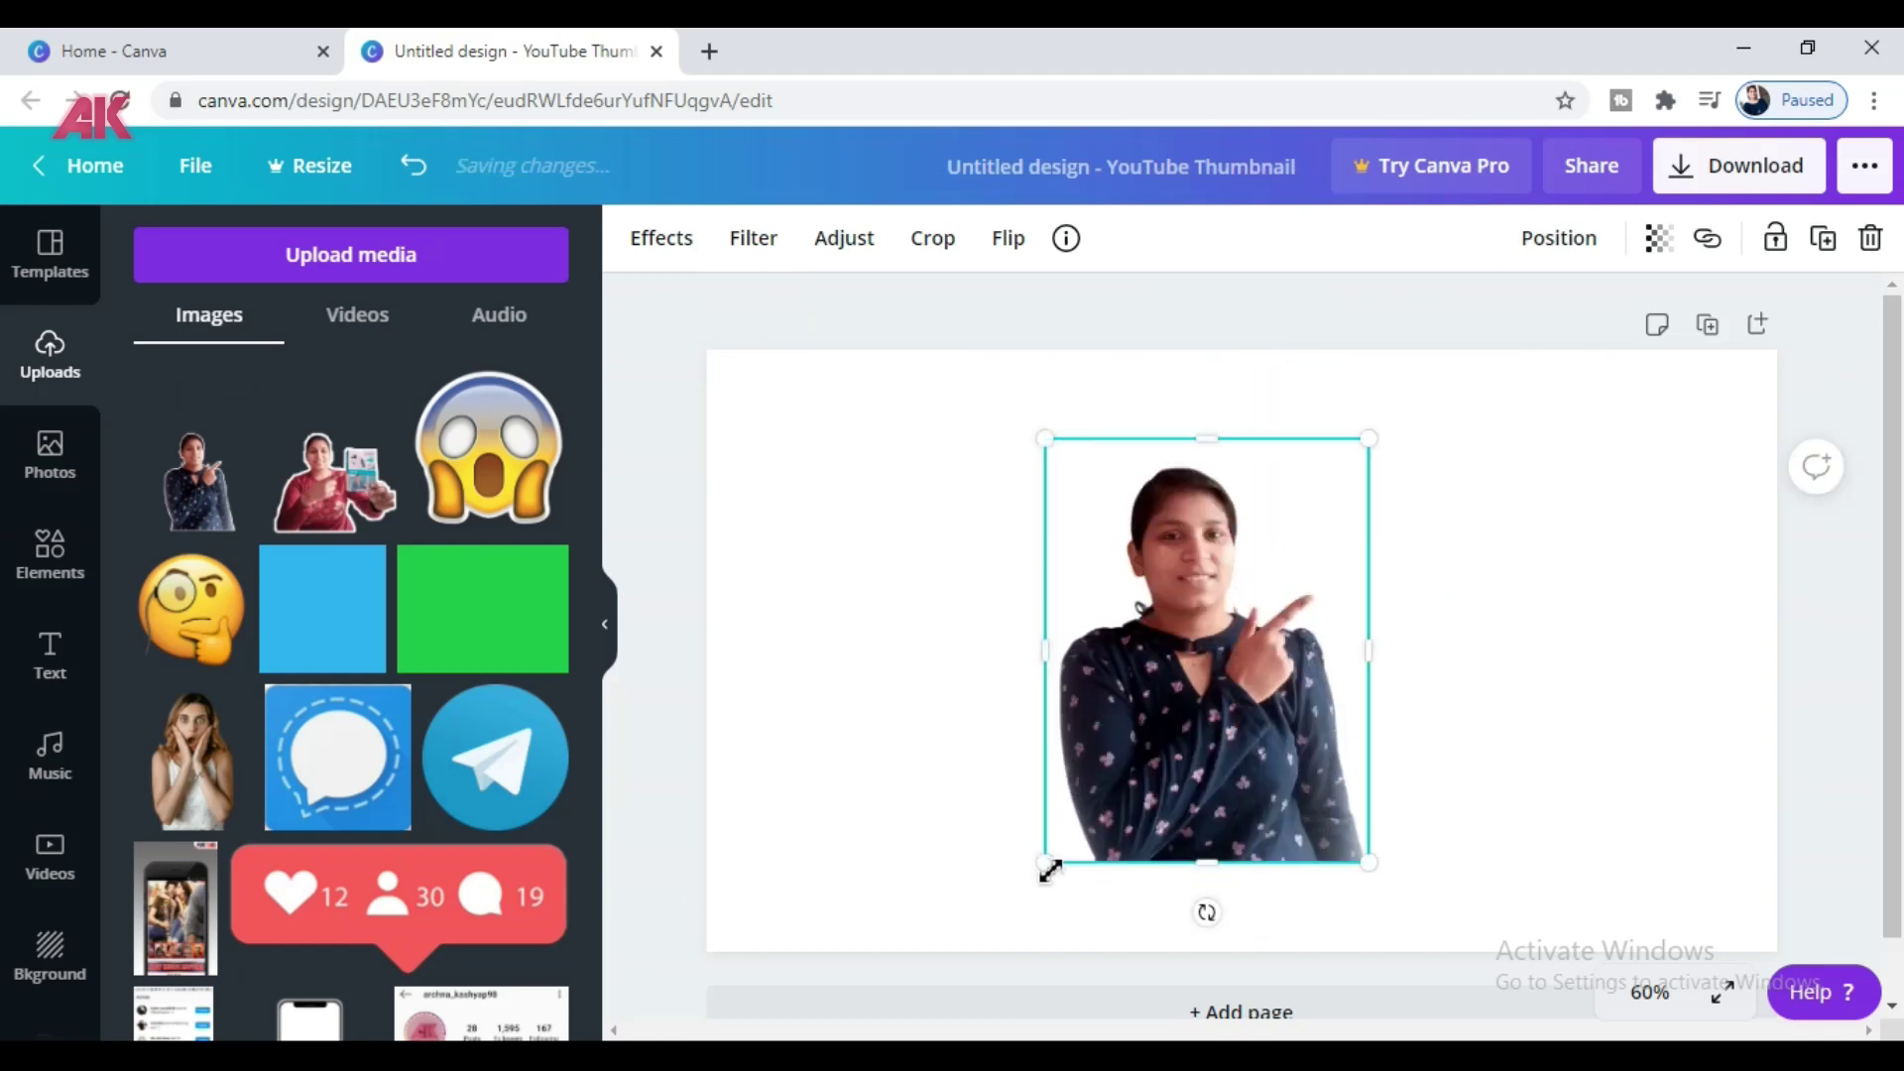
{"action": "left_click_drag", "start_coordinate": [1051, 872], "coordinate": [1031, 879]}
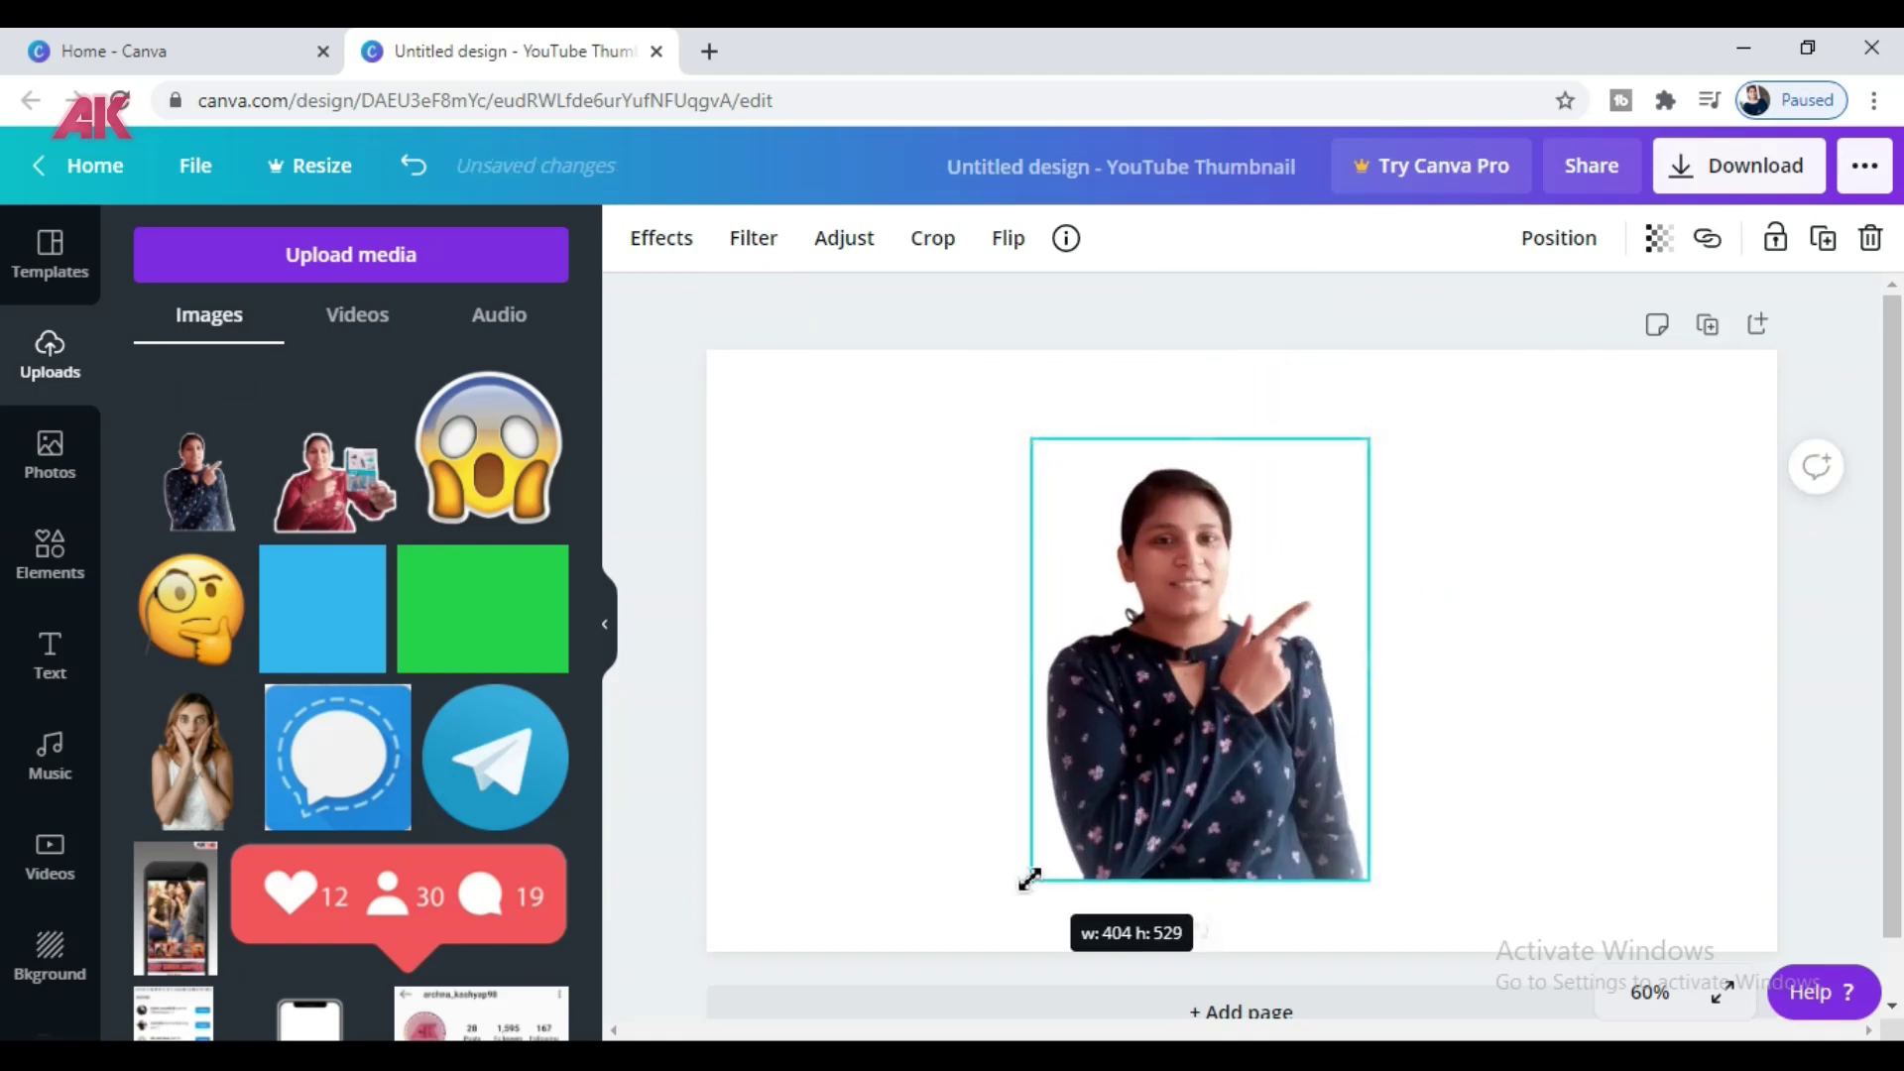
{"action": "left_click", "coordinate": [1534, 777]}
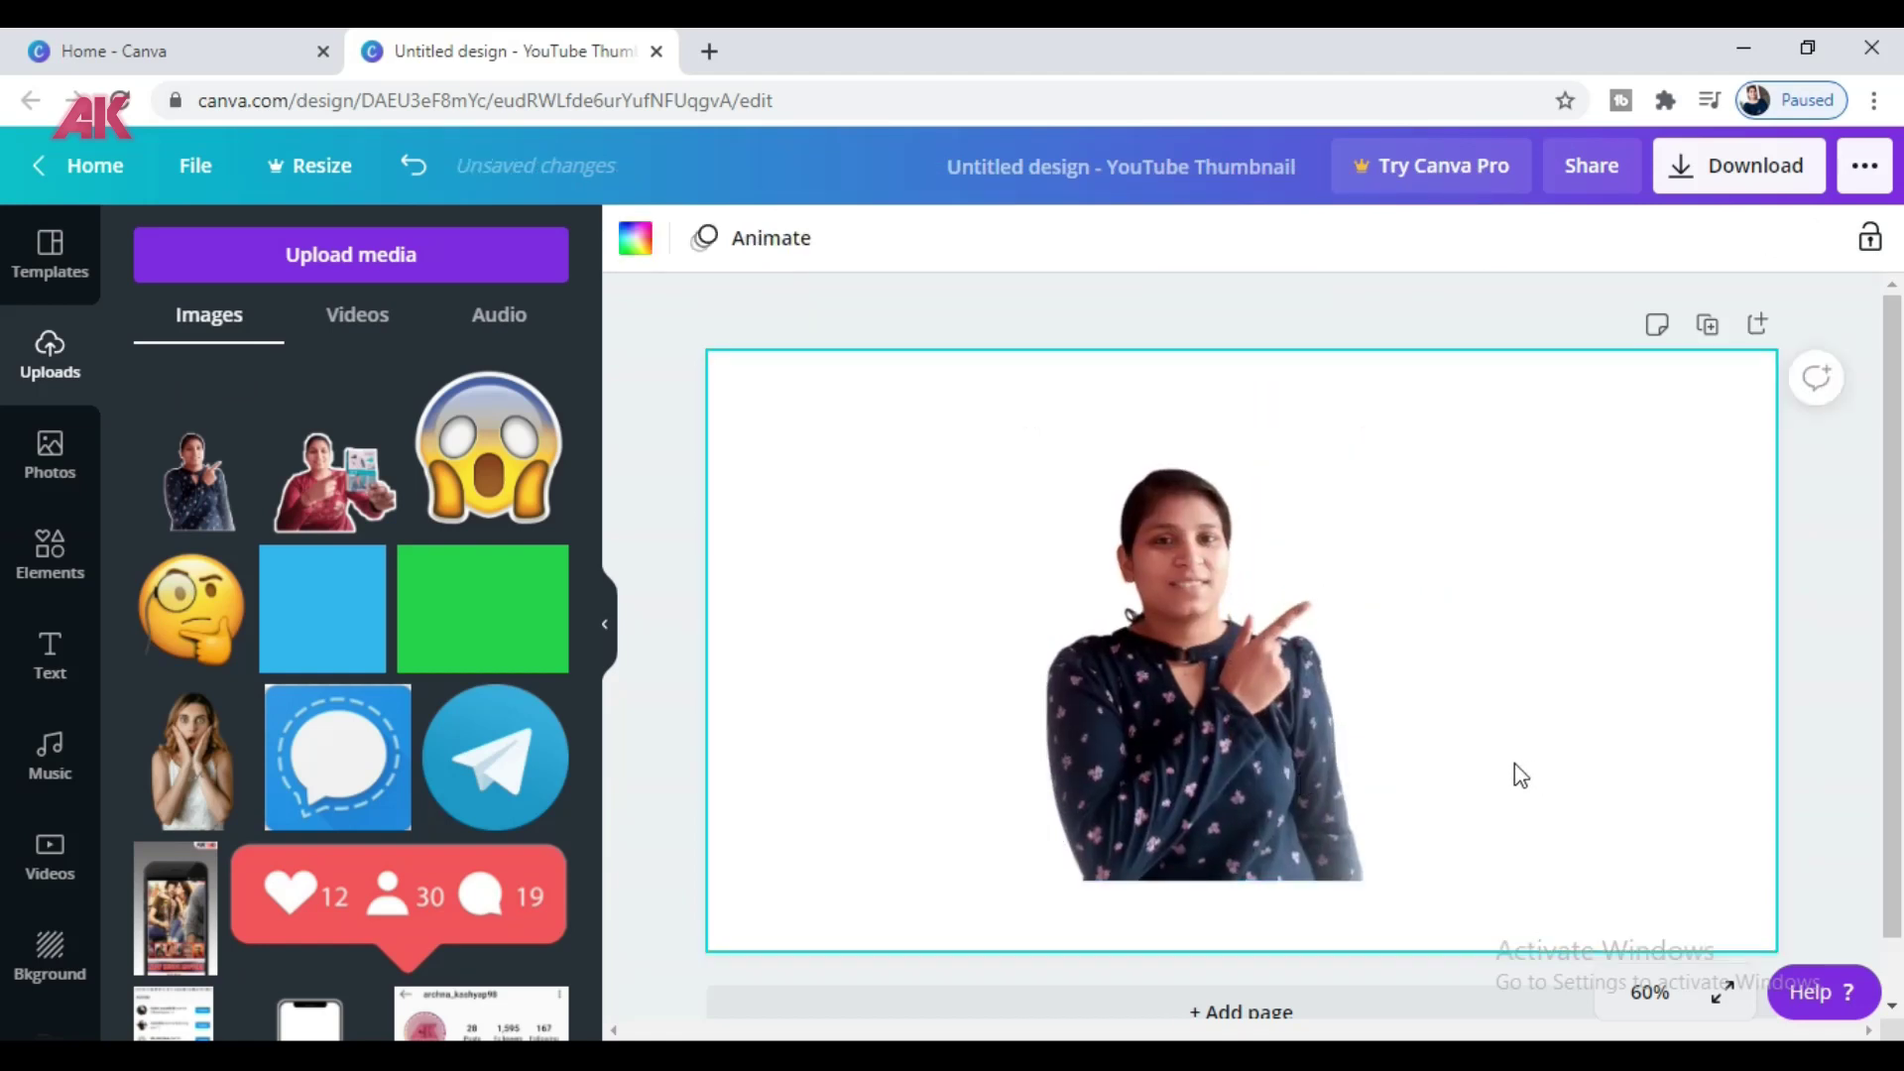
{"action": "left_click", "coordinate": [1181, 688]}
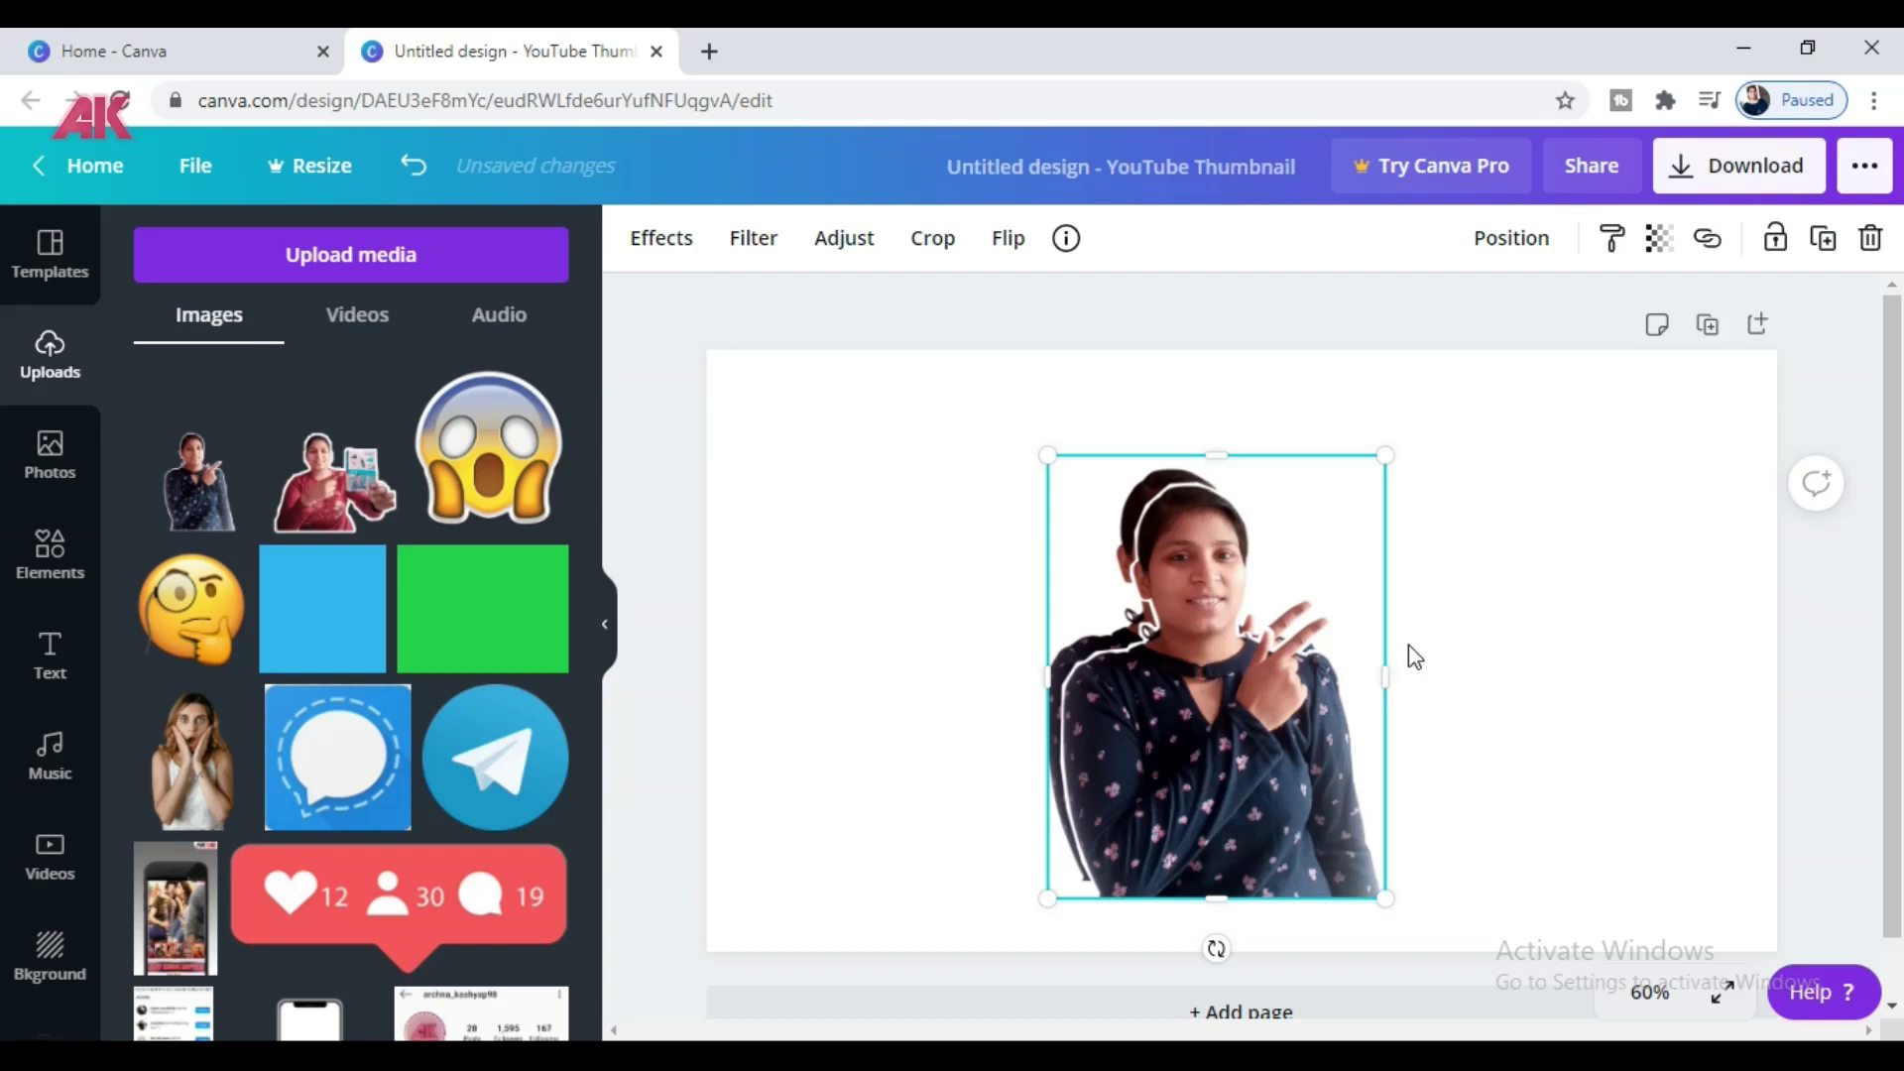
- Duplicate the woman photo, discarding a stray first copy, and reselect the outlined copy
{"action": "key", "text": "ctrl+d"}
{"action": "left_click_drag", "start_coordinate": [1359, 667], "coordinate": [1204, 660]}
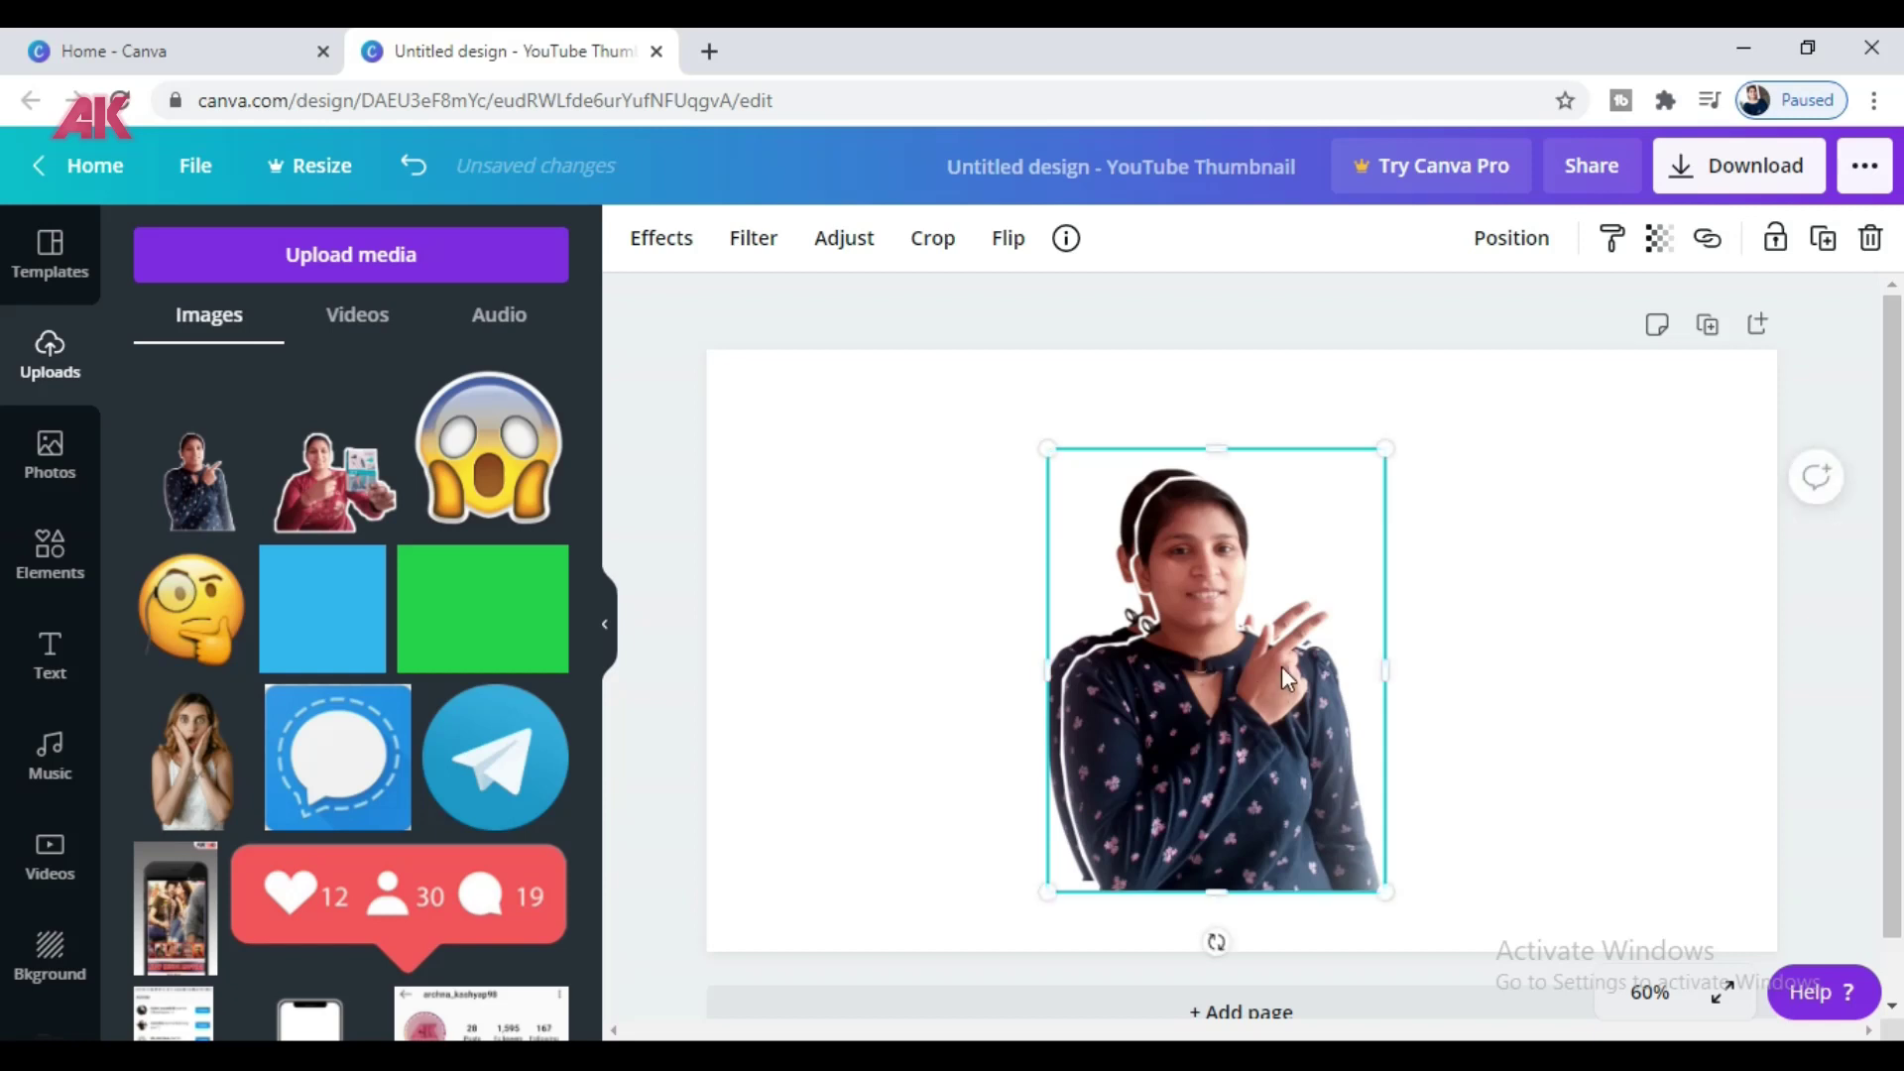
{"action": "key", "text": "Delete"}
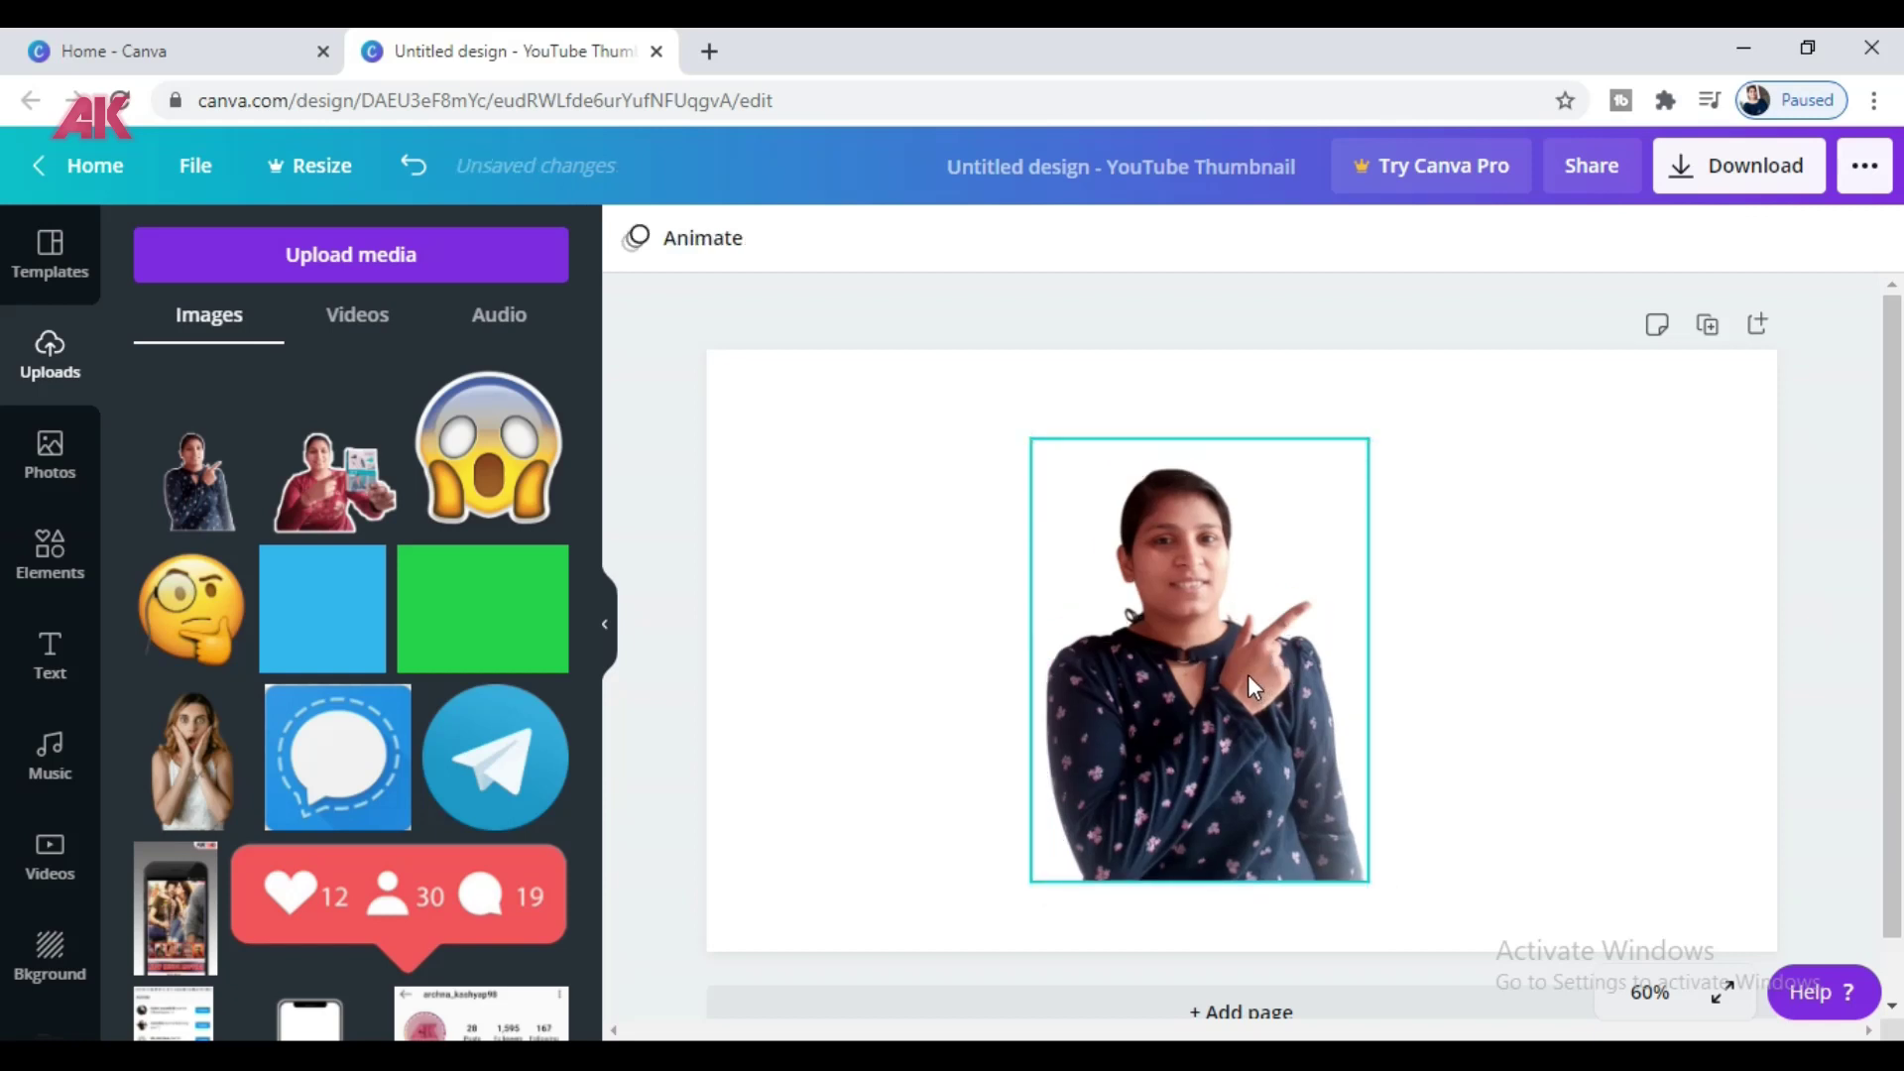
{"action": "left_click", "coordinate": [1246, 684]}
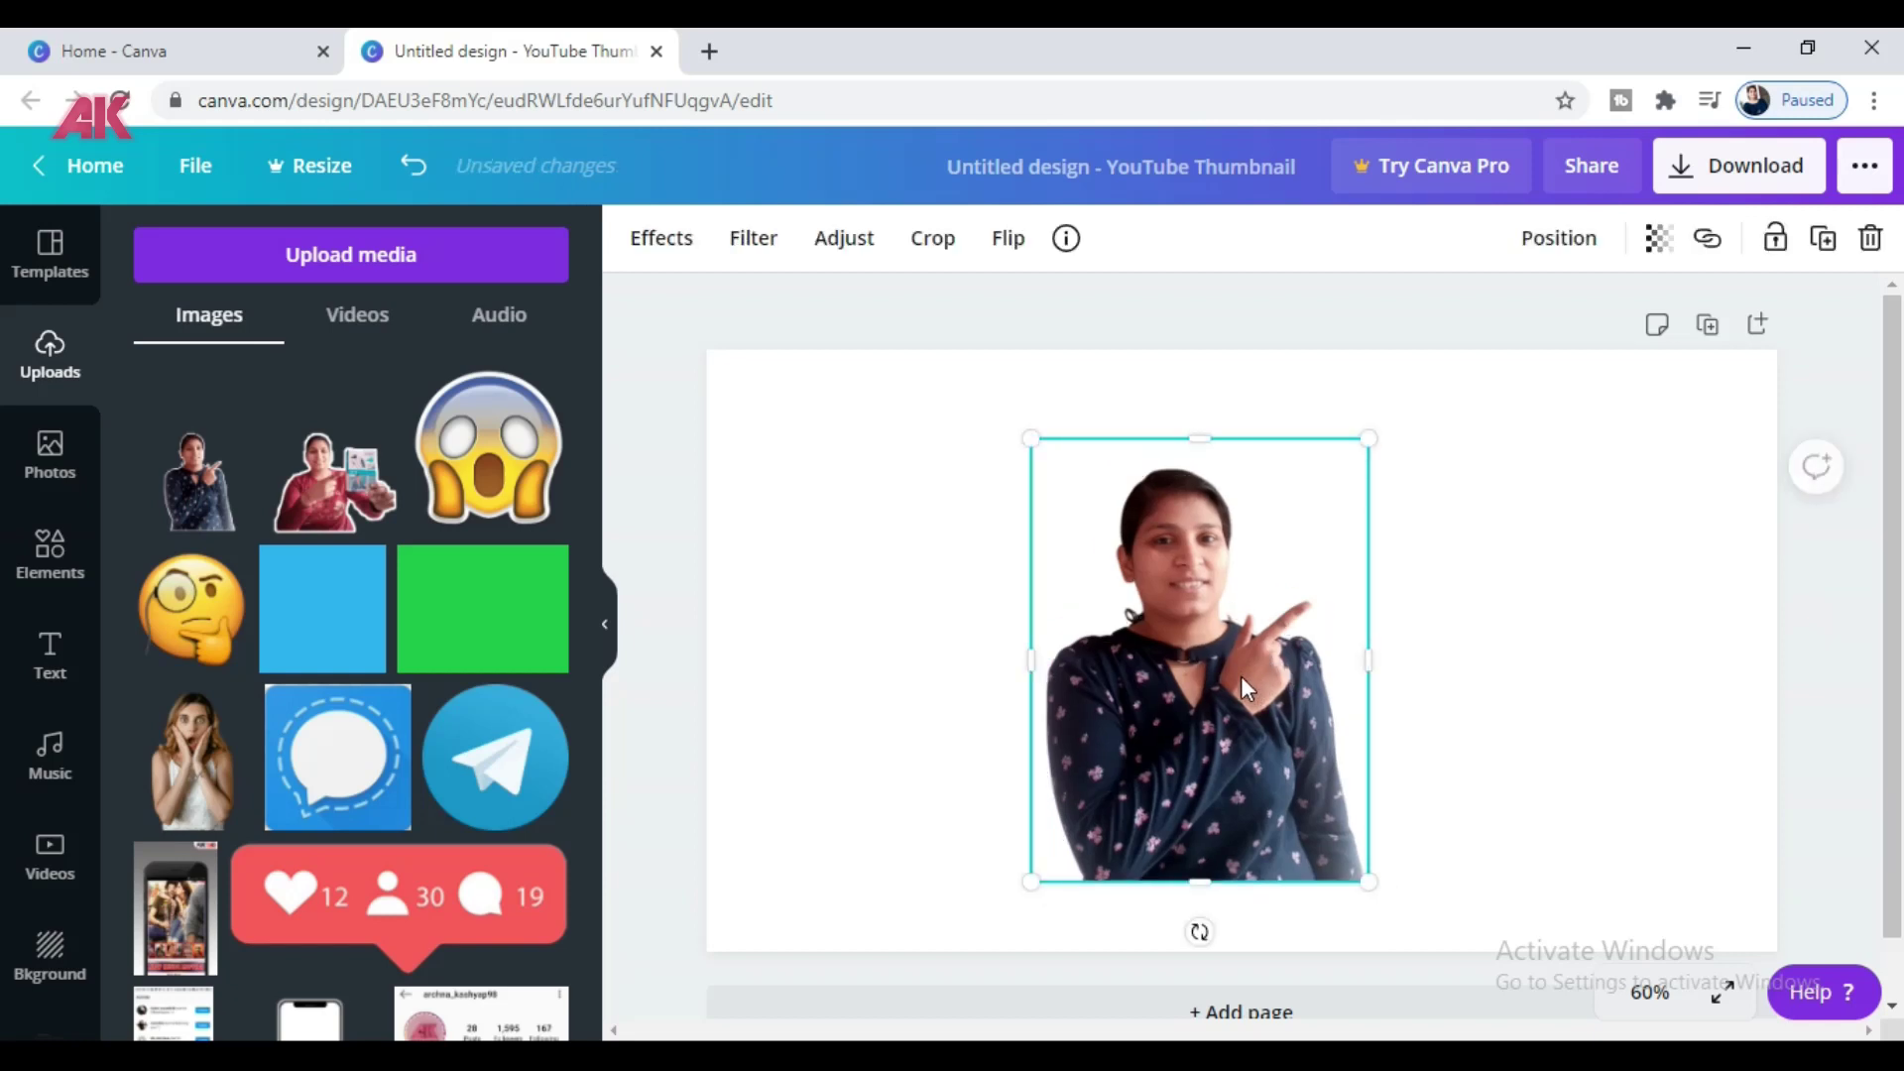
{"action": "left_click", "coordinate": [1822, 242]}
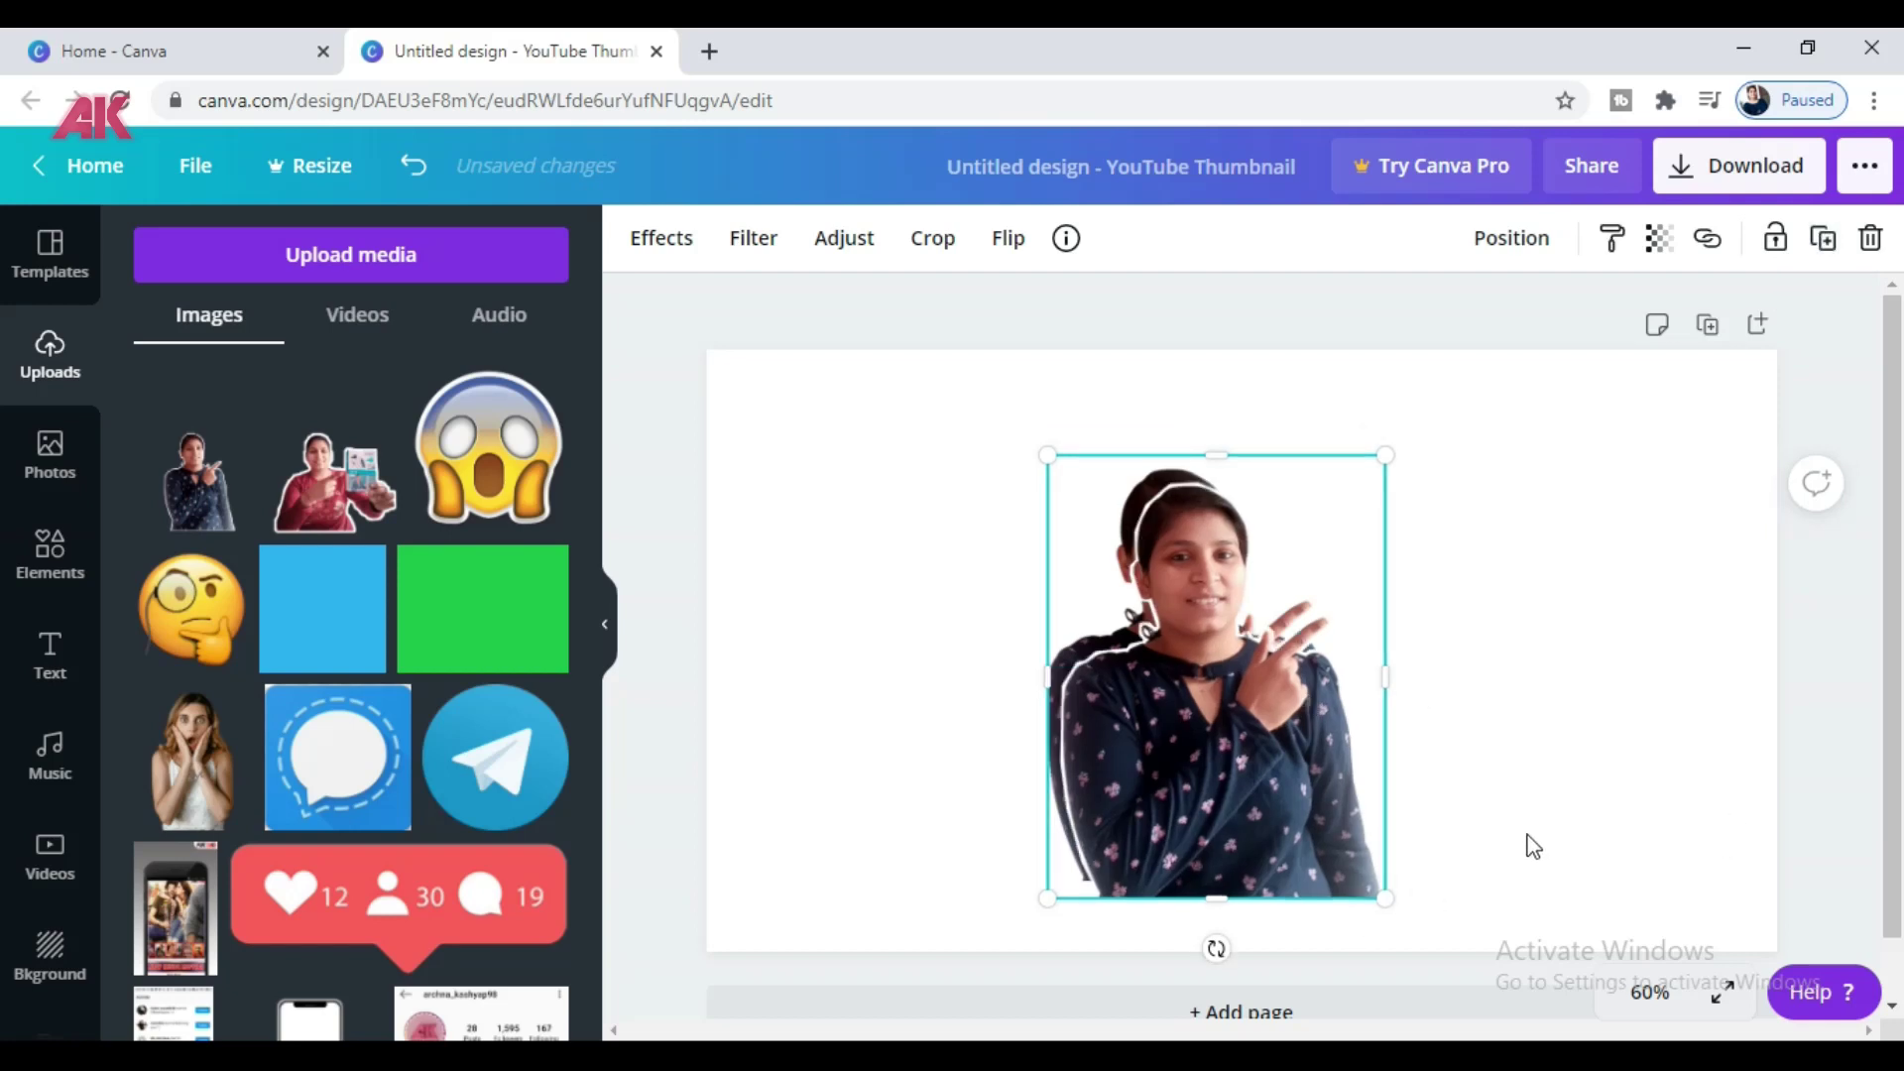
{"action": "key", "text": "Escape"}
{"action": "left_click", "coordinate": [1199, 746]}
{"action": "left_click", "coordinate": [1432, 710]}
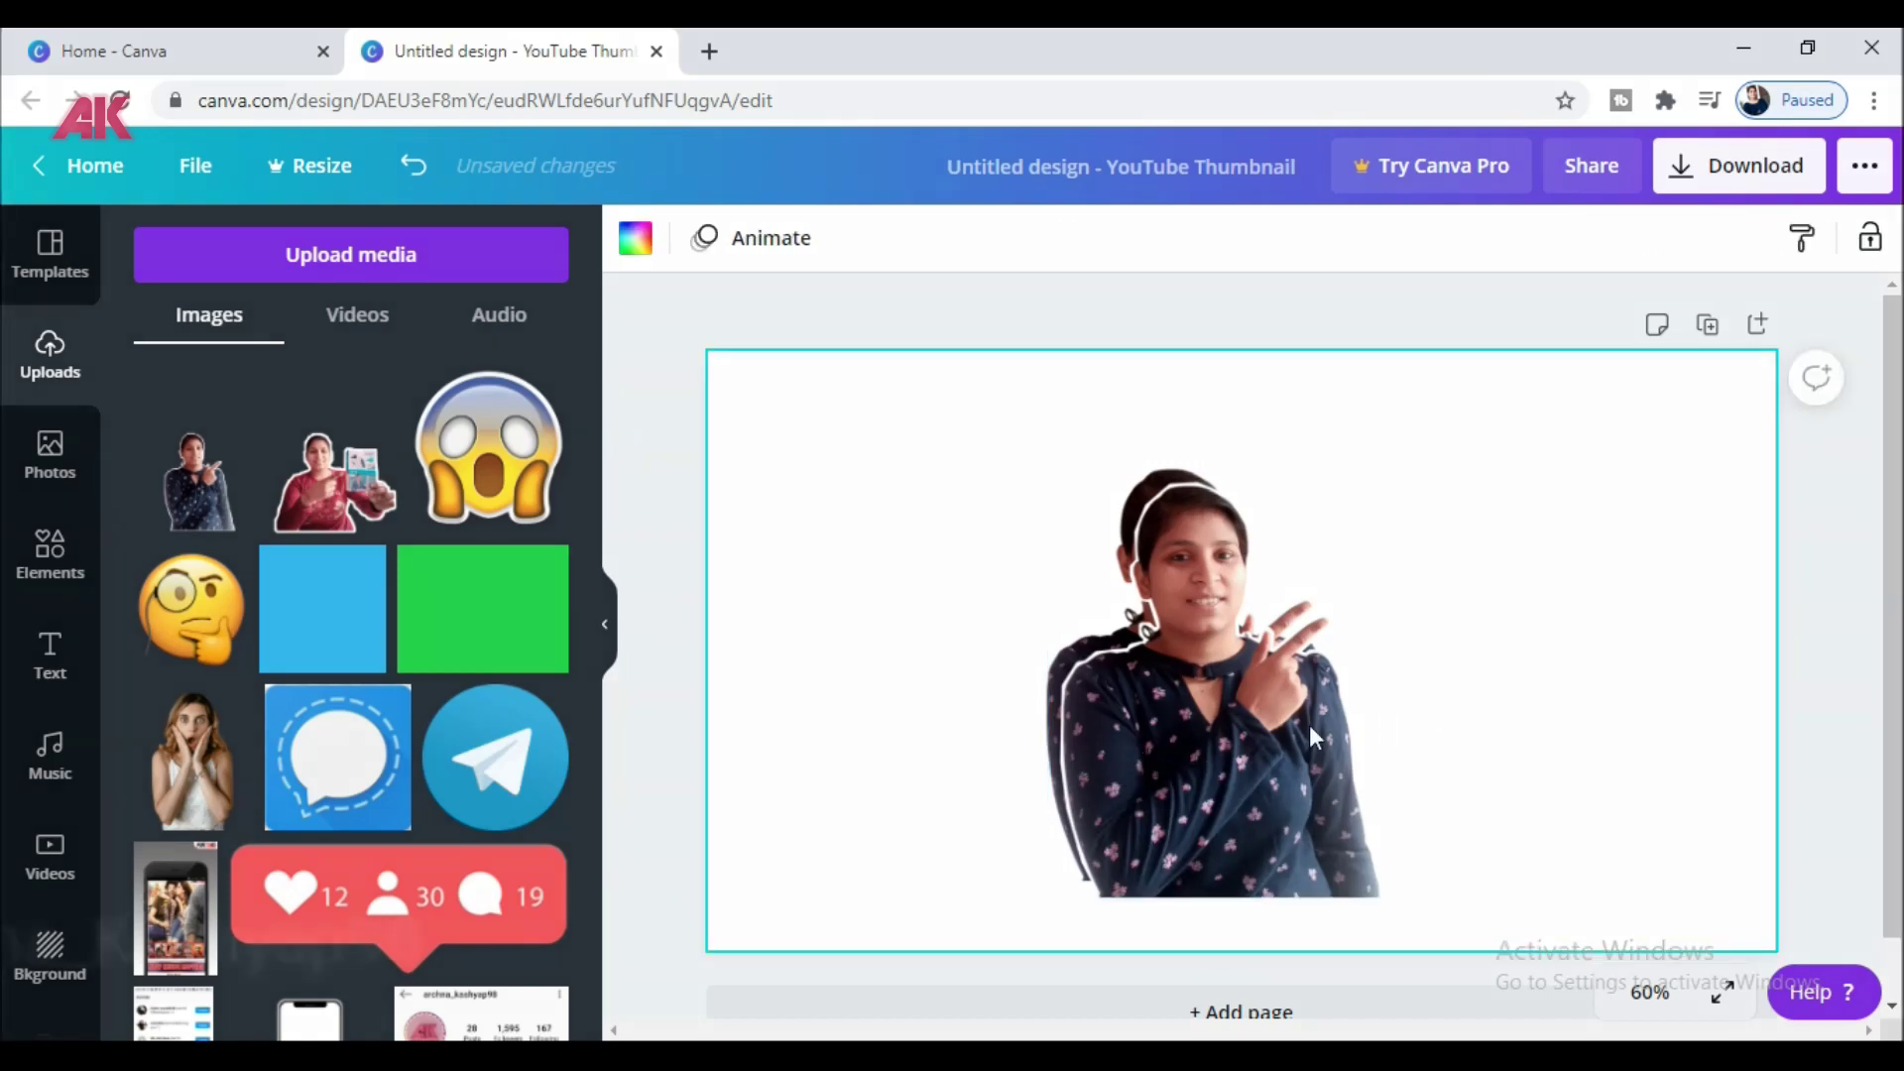
{"action": "left_click", "coordinate": [1241, 712]}
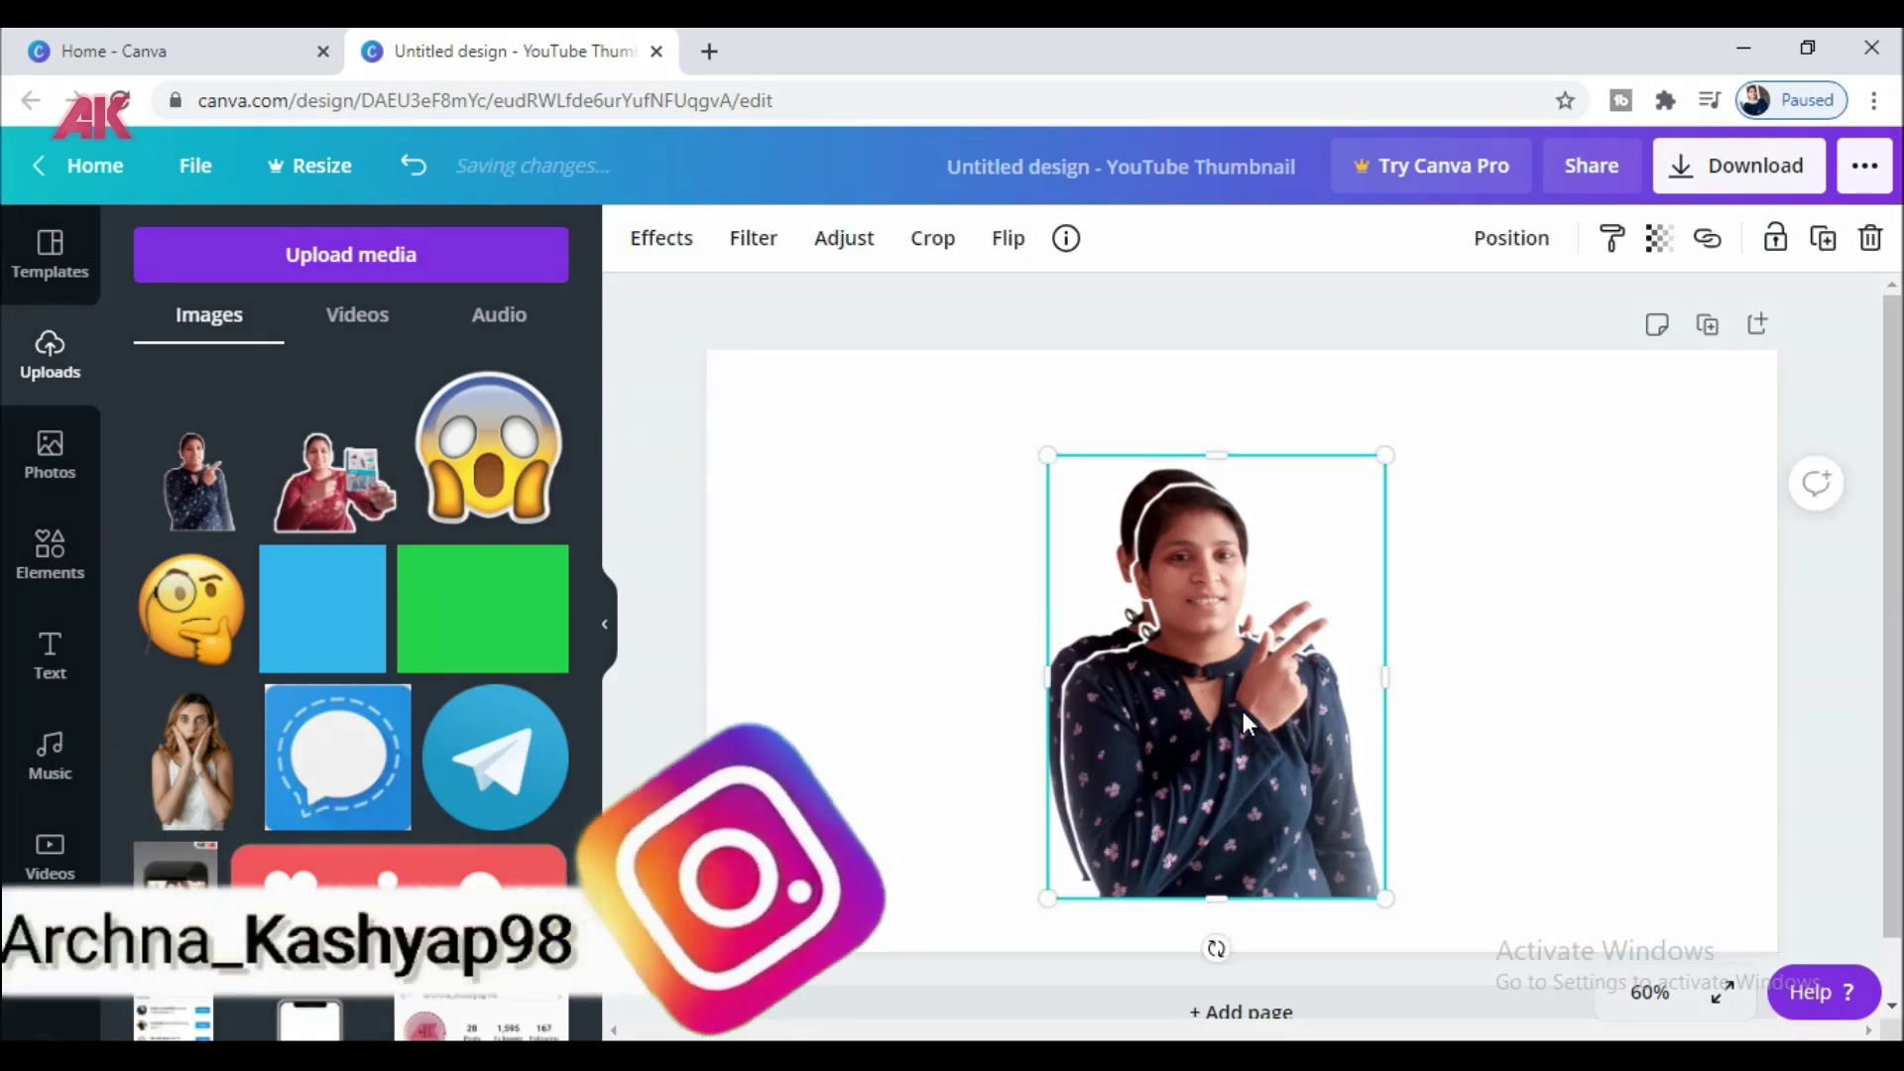
- Apply the Cherry duotone effect to the photo copy and open its settings
{"action": "left_click", "coordinate": [658, 257]}
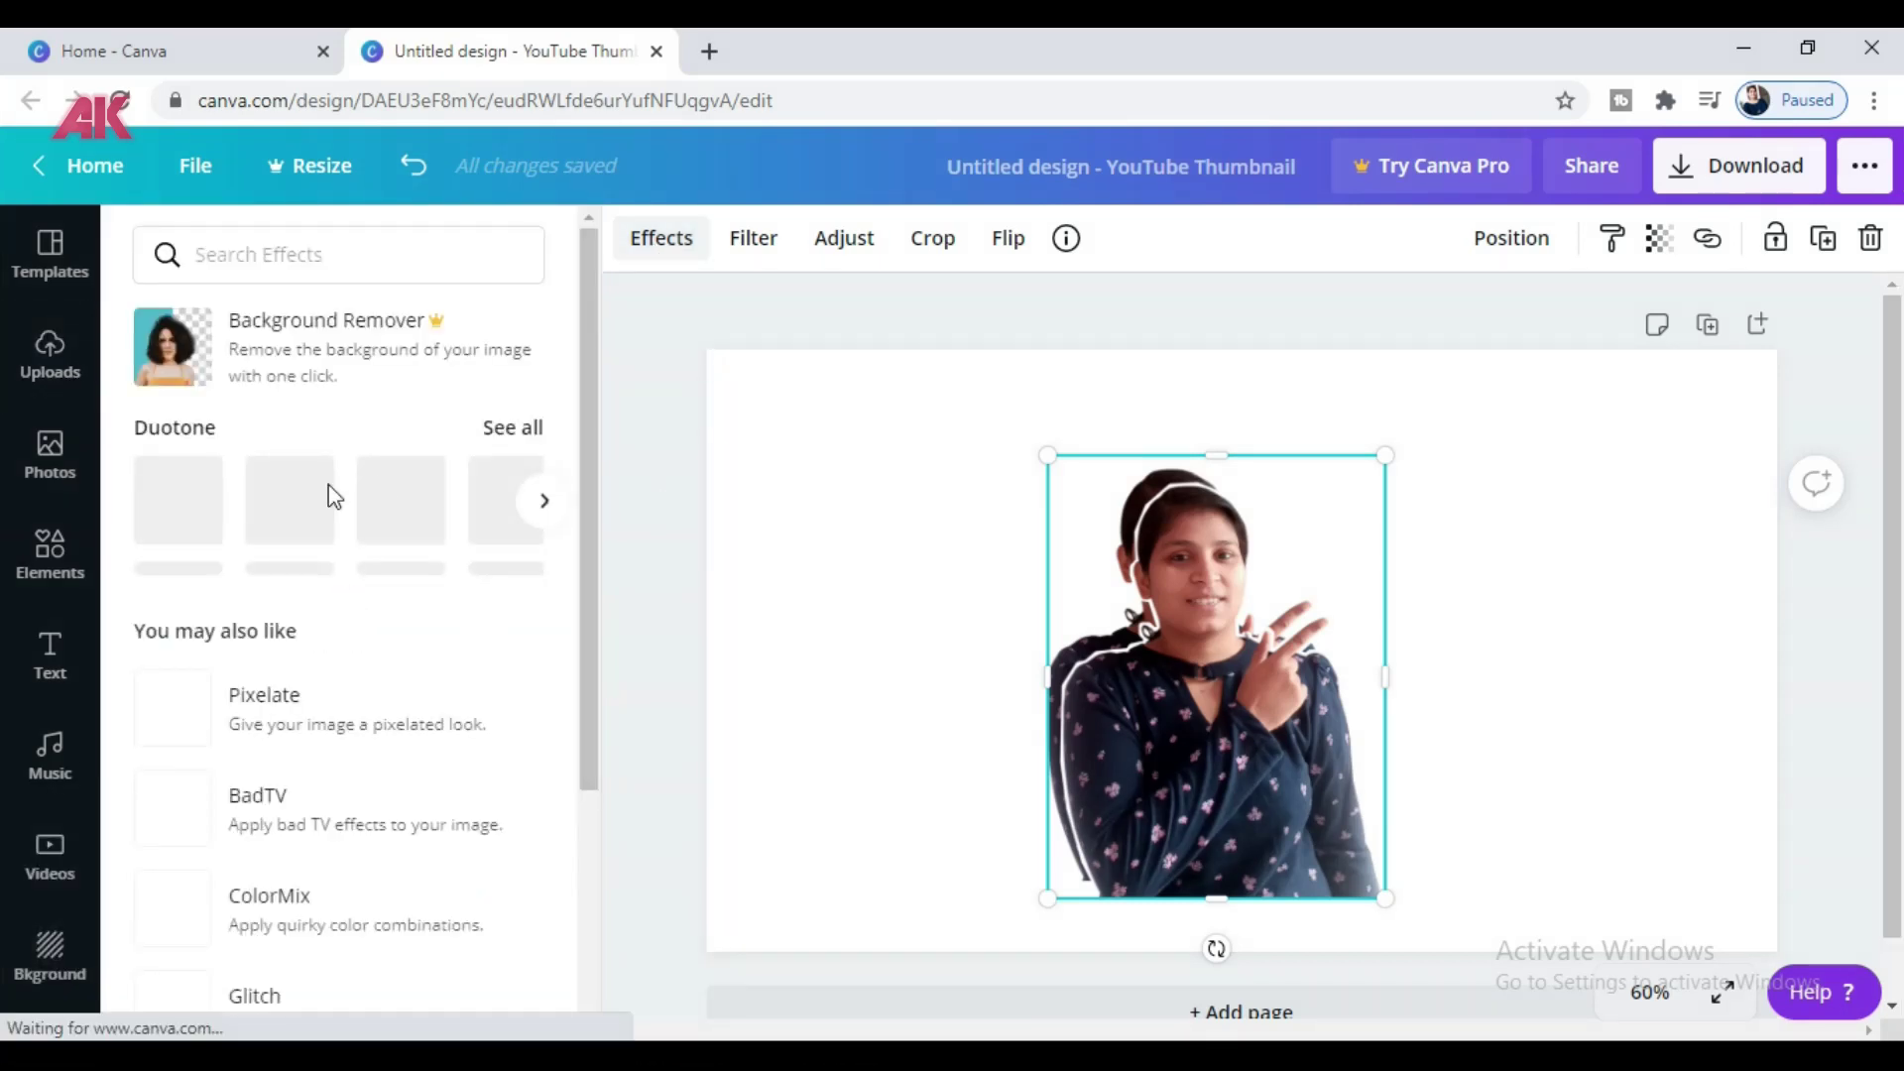
{"action": "left_click_drag", "start_coordinate": [581, 718], "coordinate": [578, 994]}
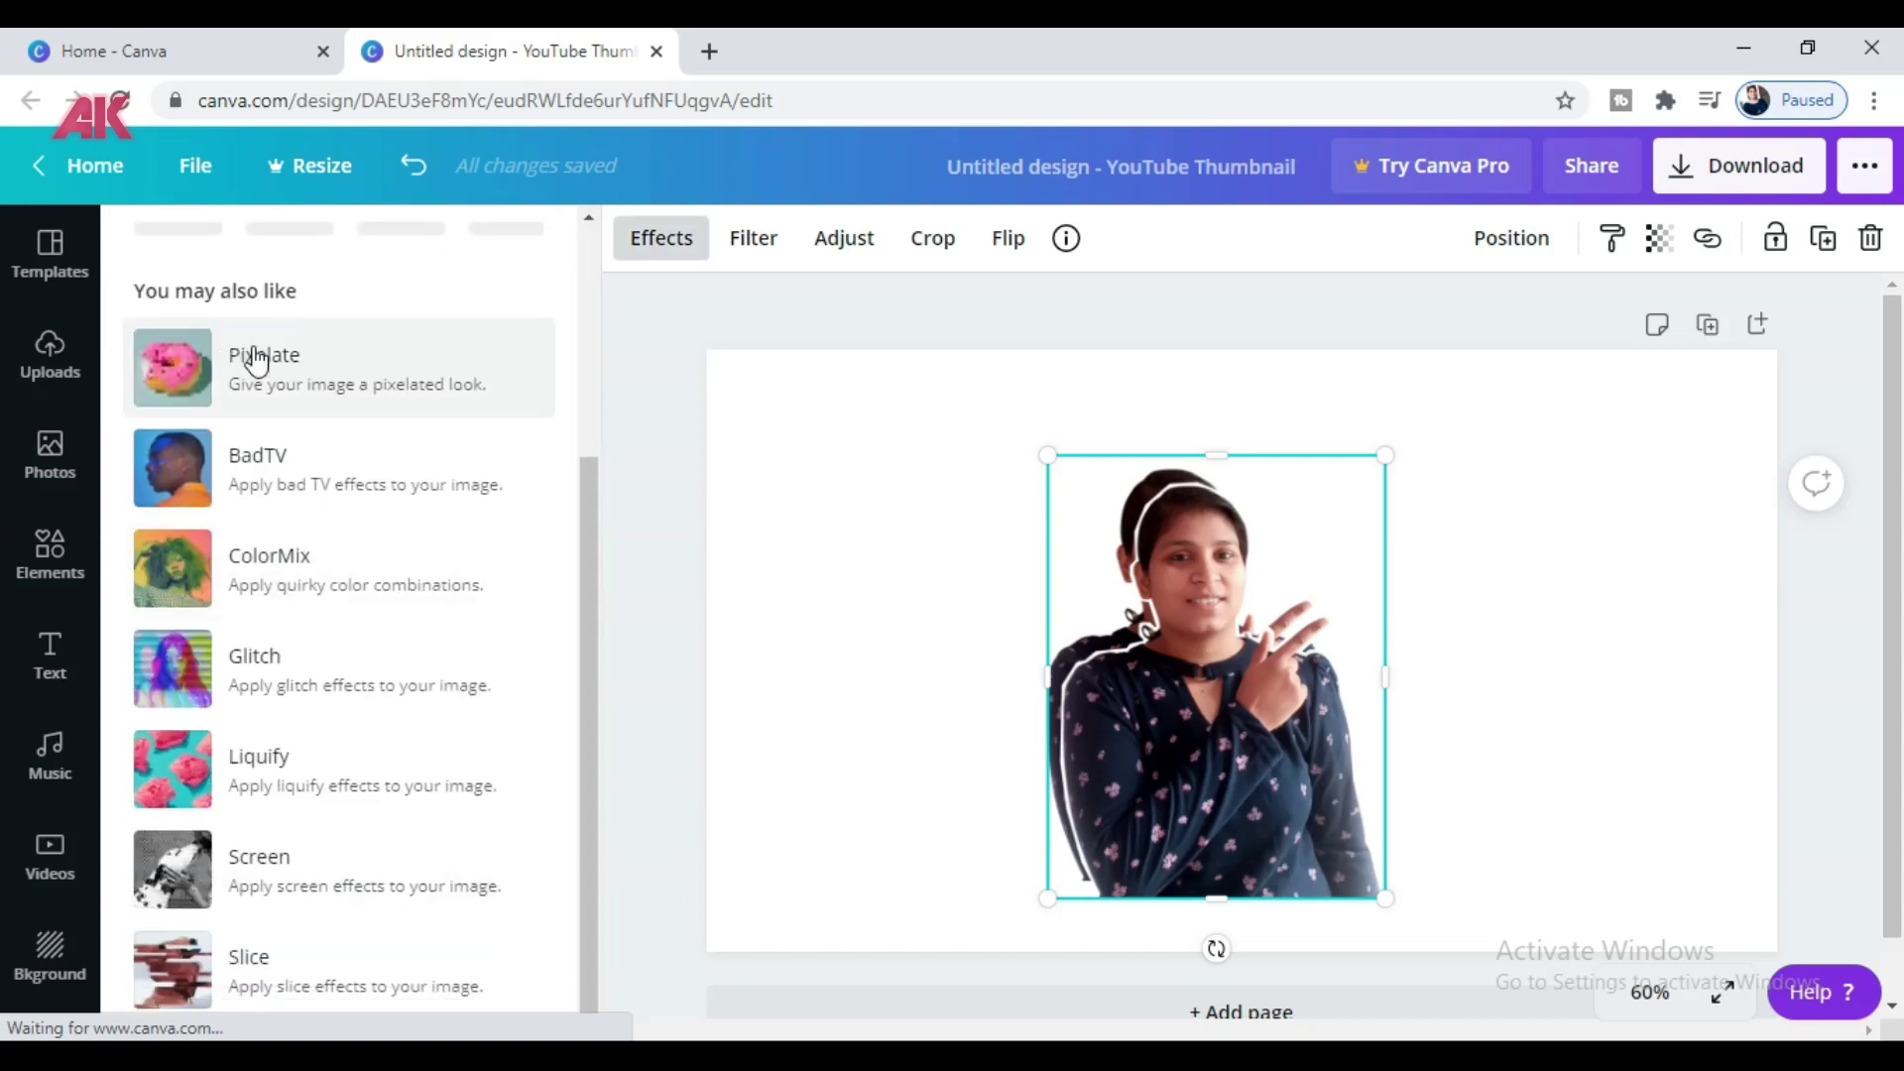
{"action": "left_click_drag", "start_coordinate": [587, 865], "coordinate": [611, 647]}
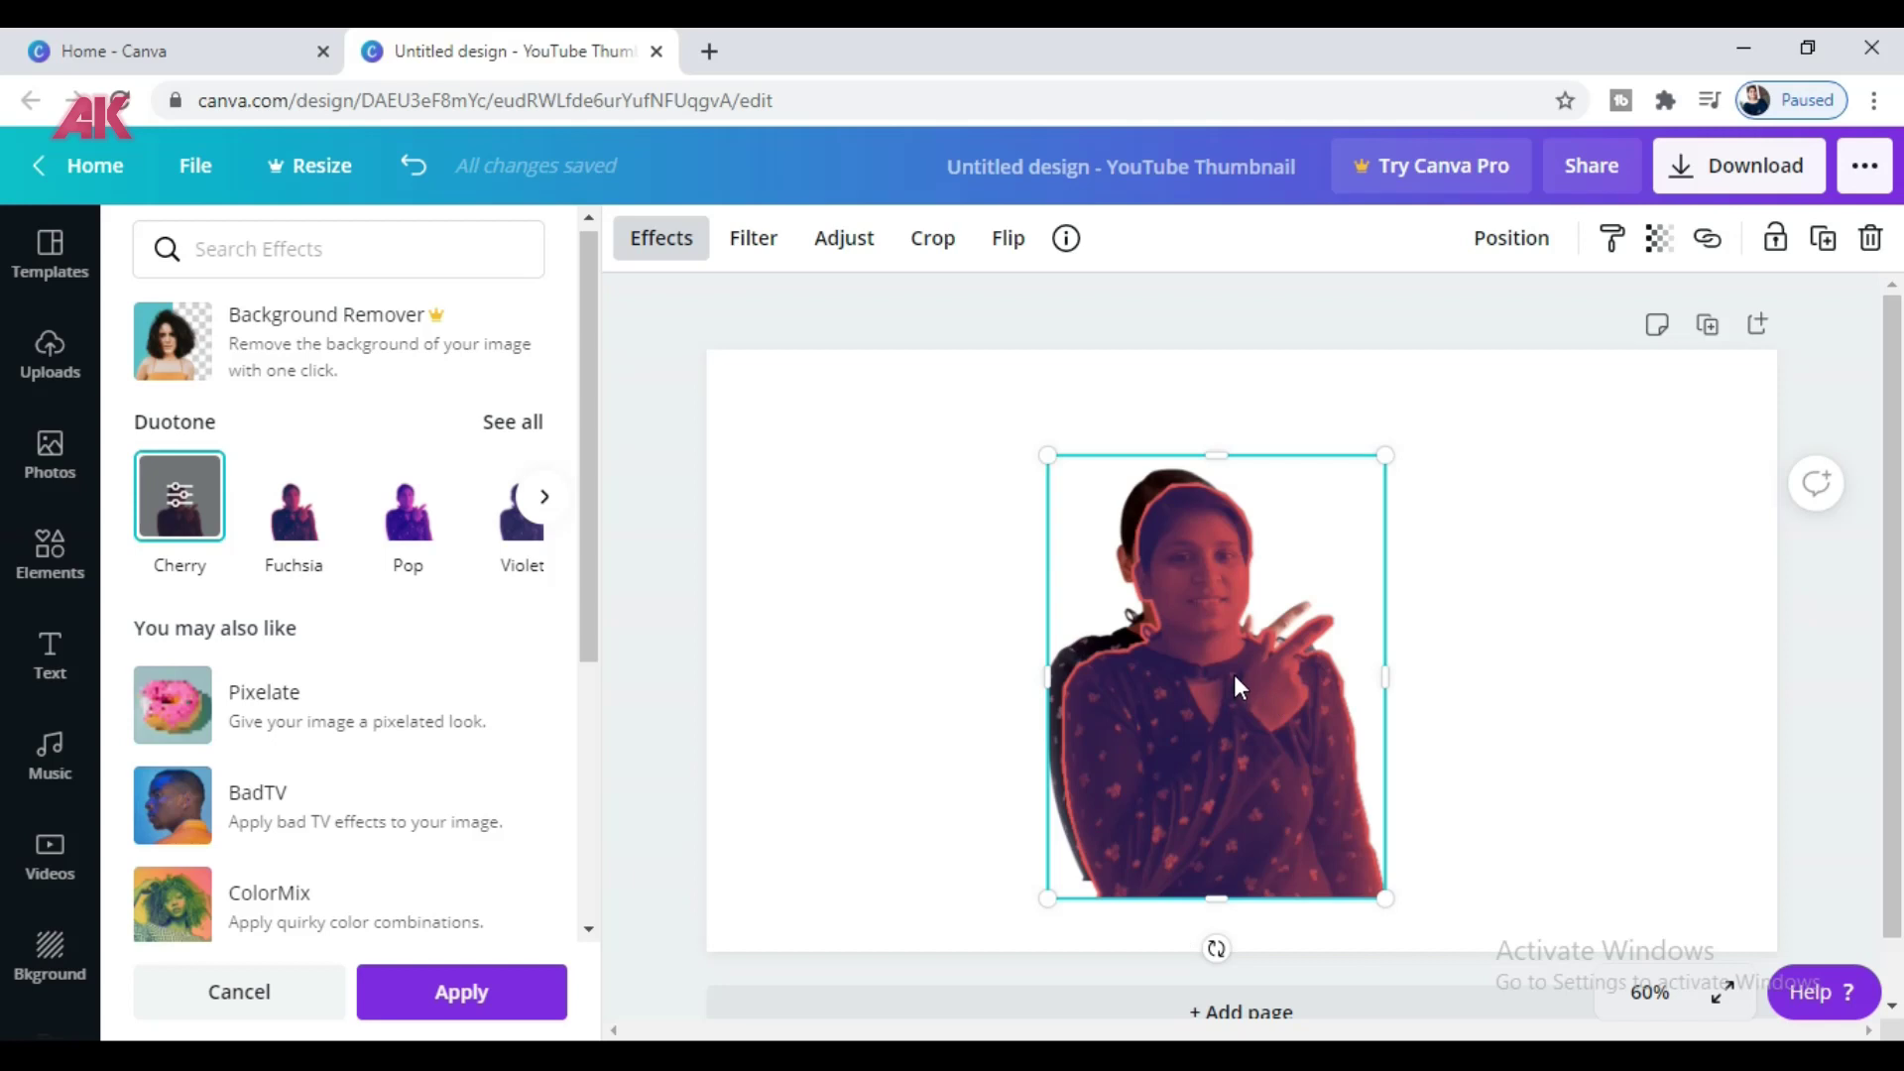
{"action": "left_click", "coordinate": [181, 500]}
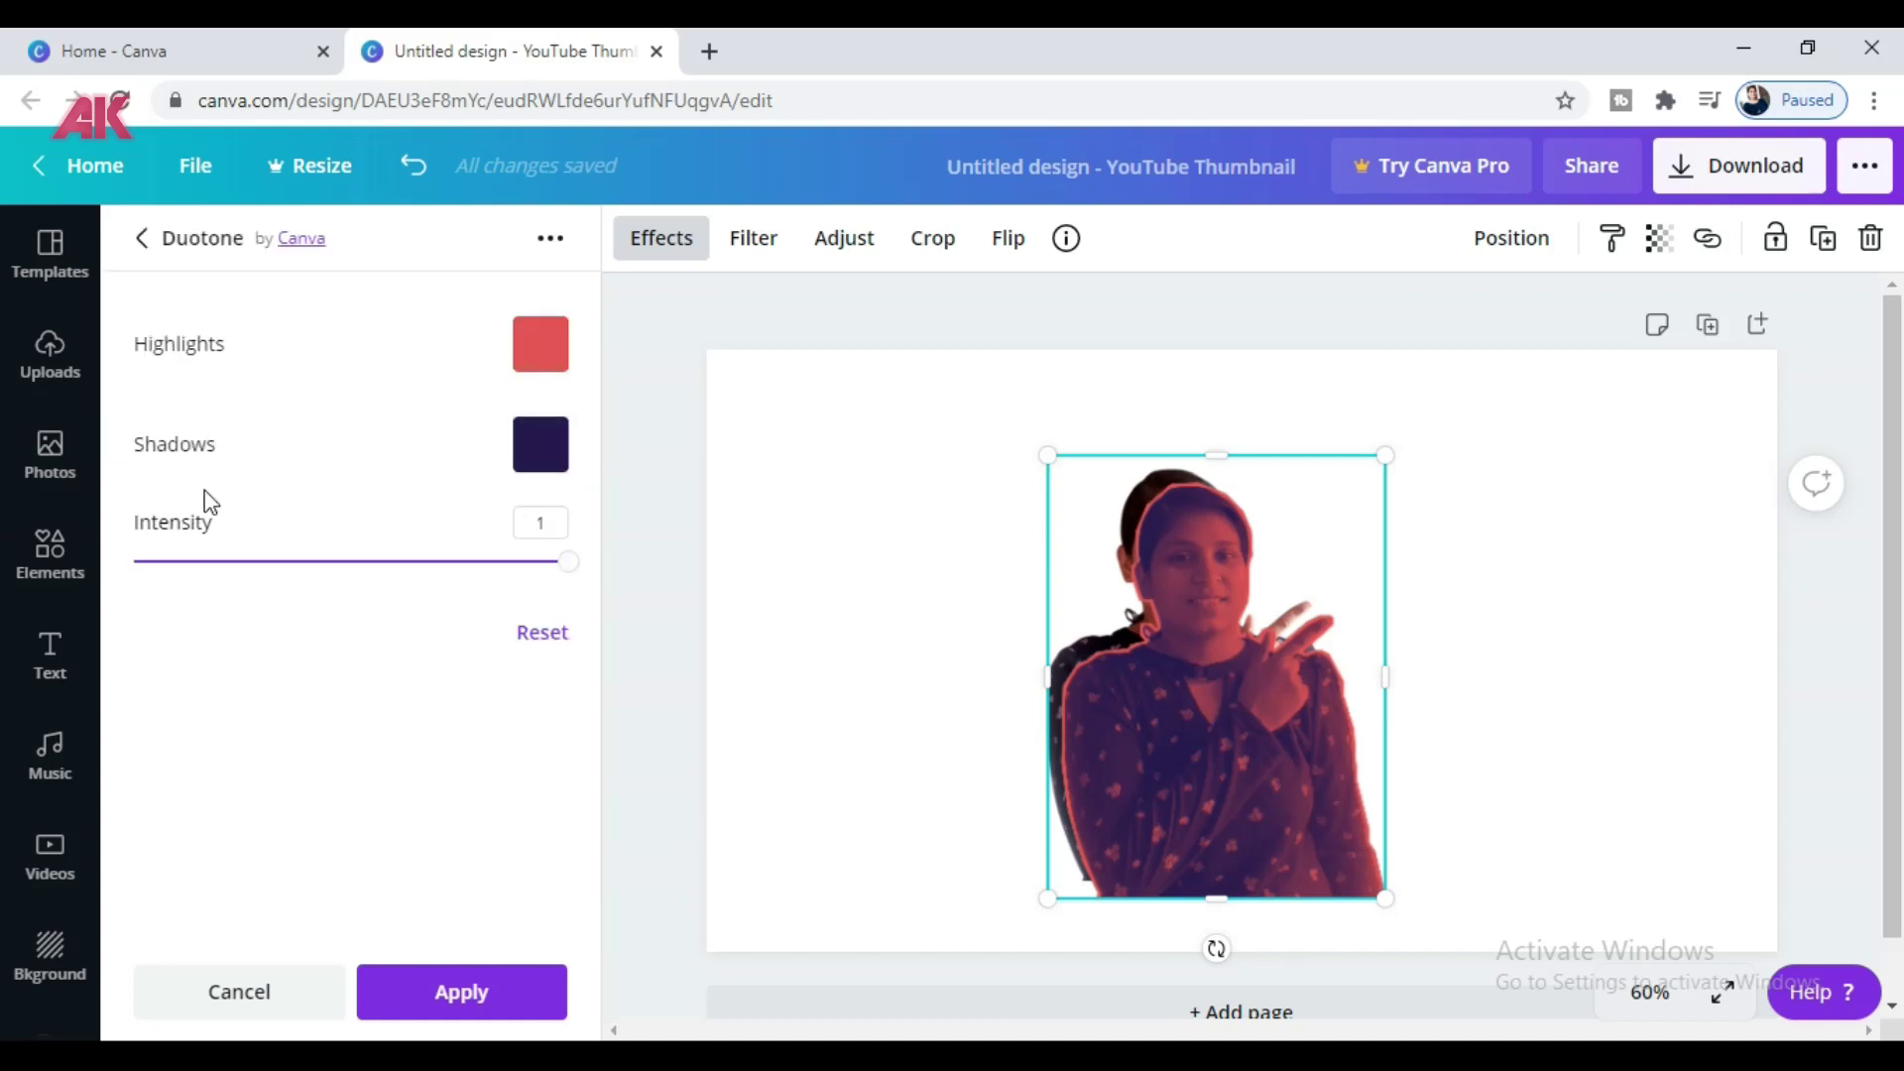
- Set duotone highlights and shadows to #000000, intensity 1, and apply
{"action": "left_click", "coordinate": [556, 337]}
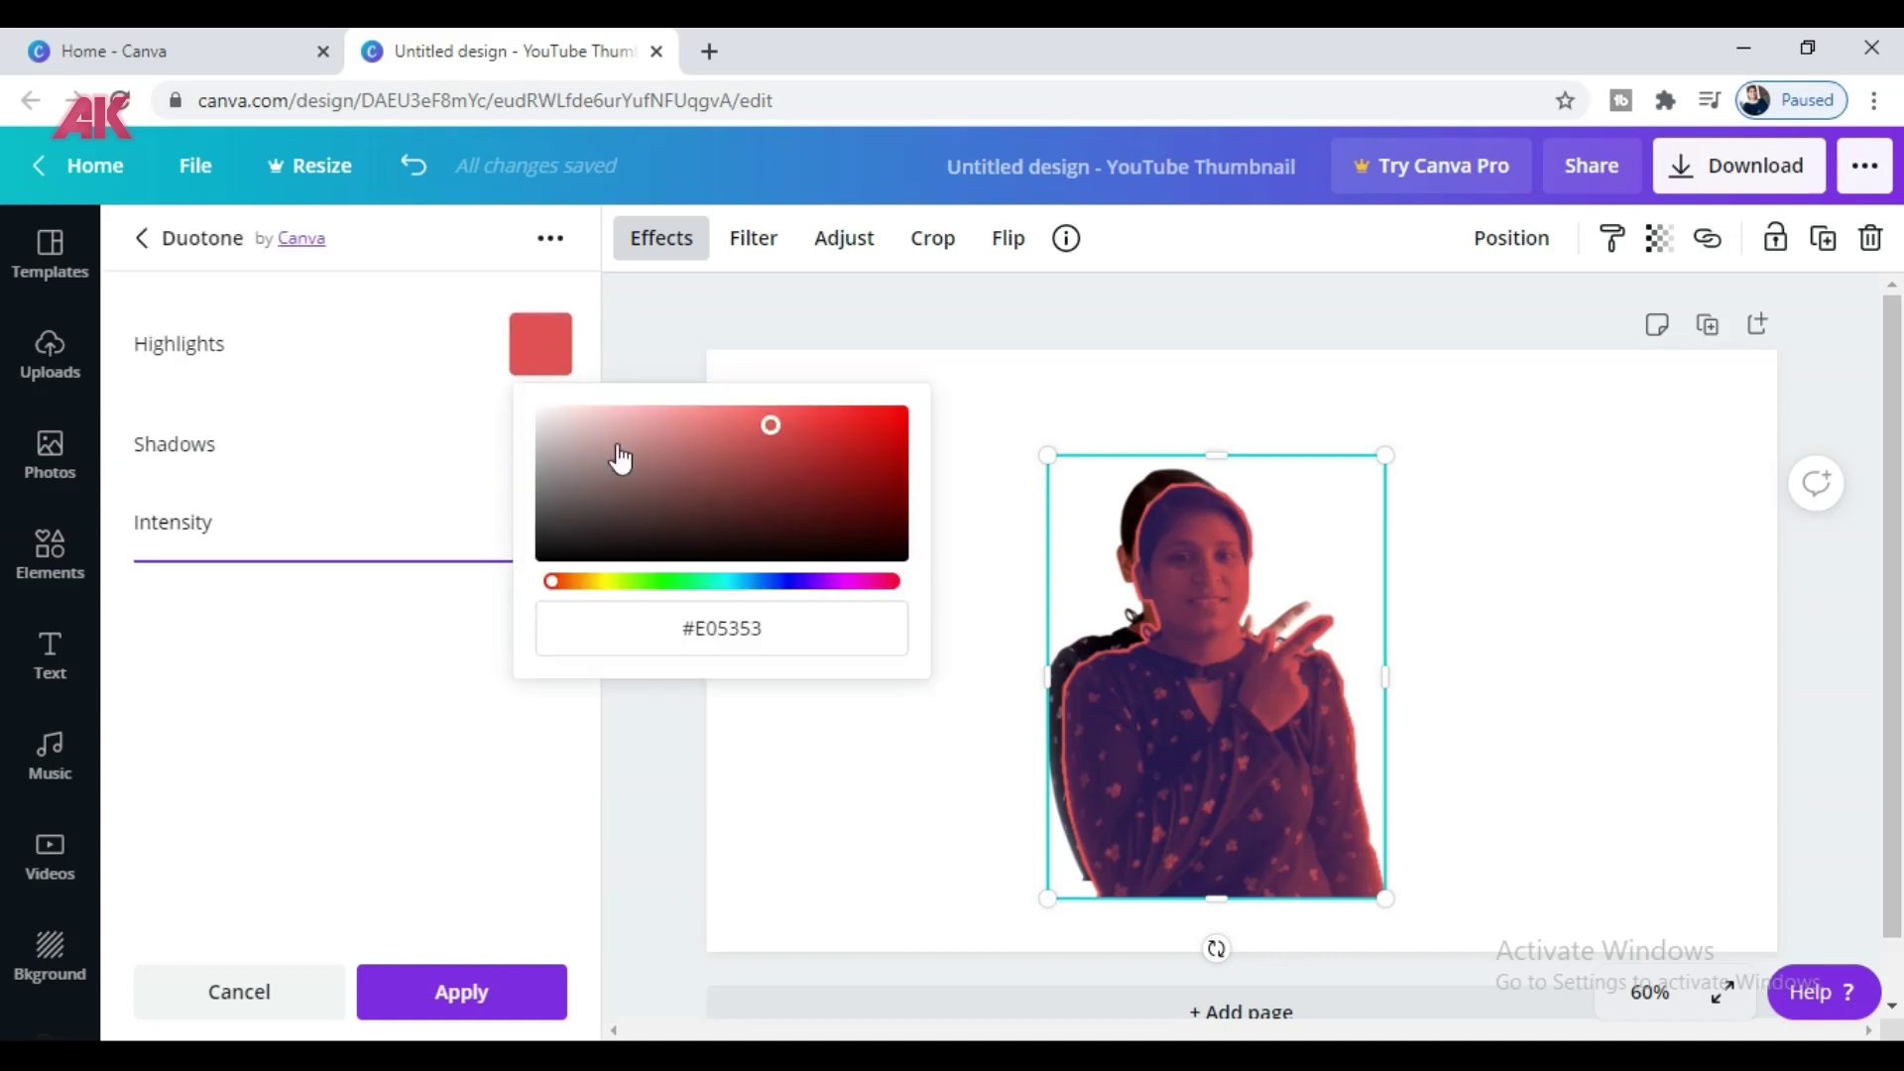
{"action": "left_click_drag", "start_coordinate": [770, 425], "coordinate": [389, 721]}
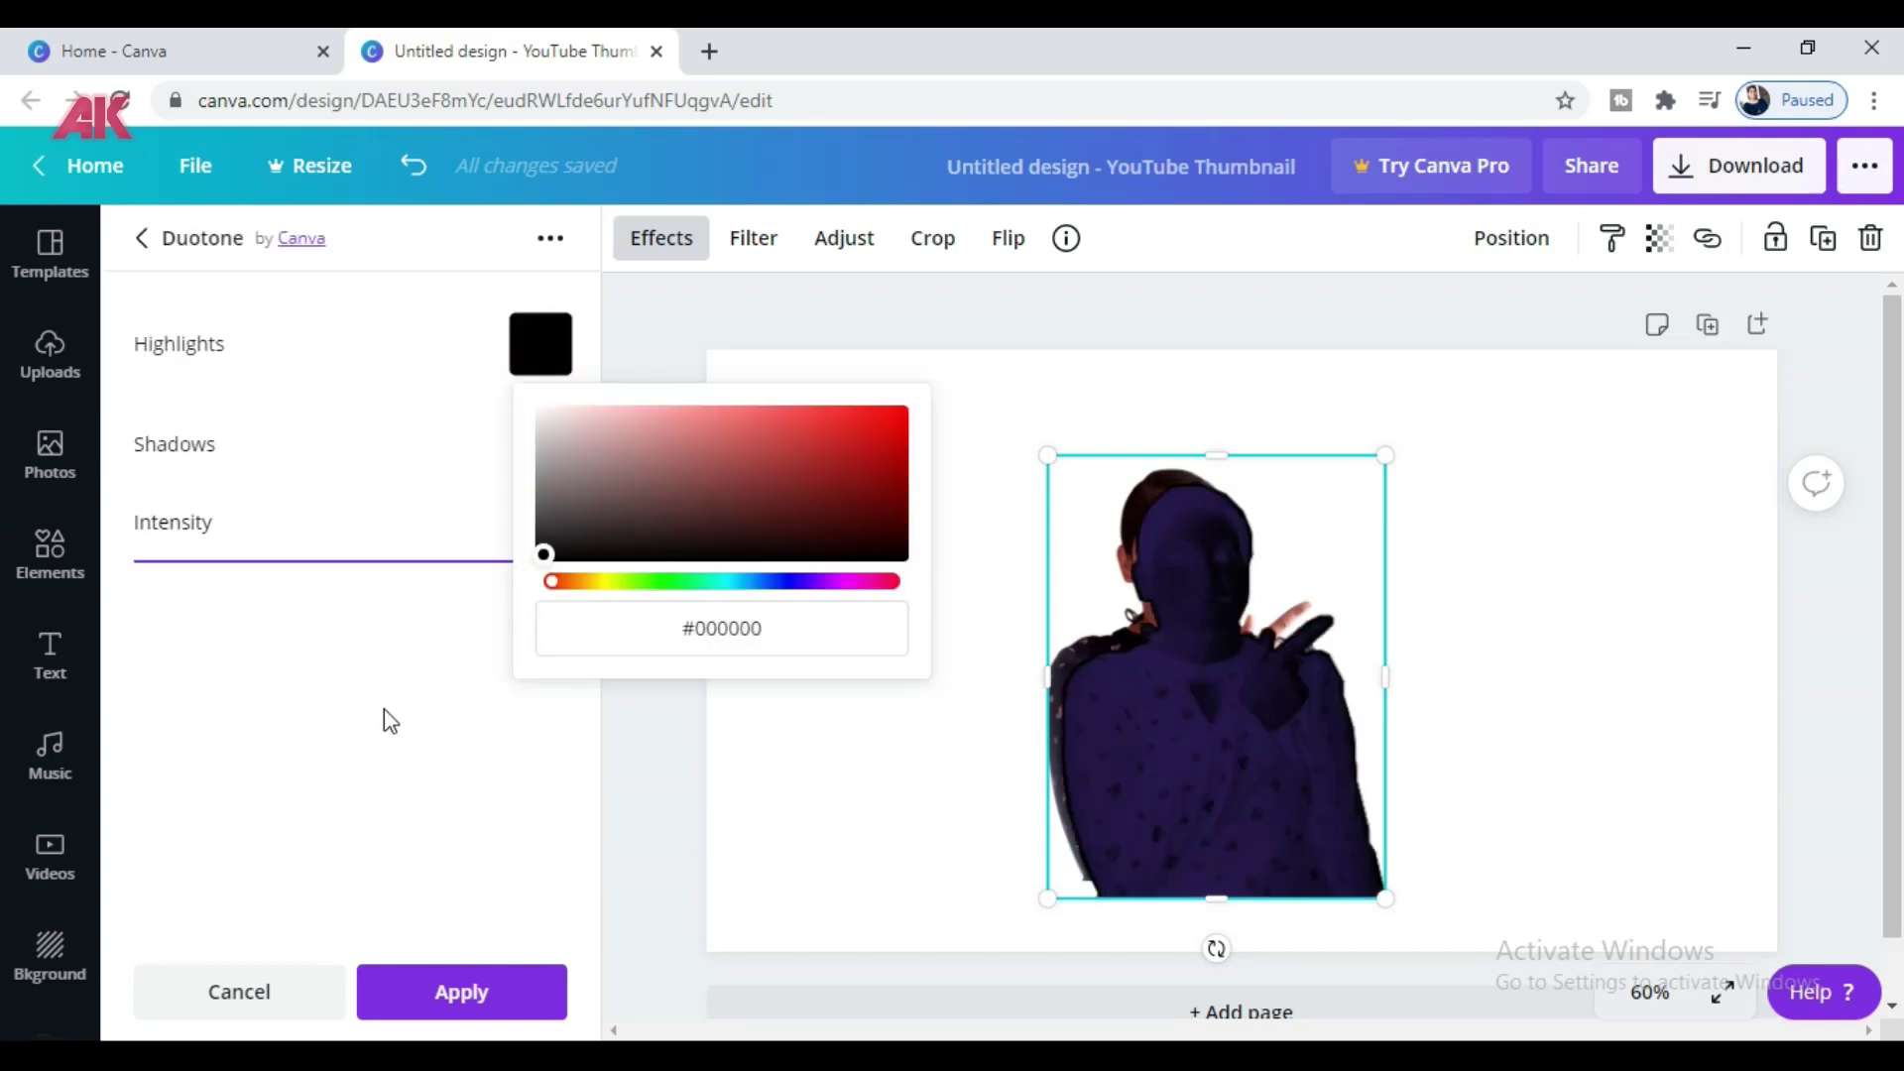
{"action": "left_click", "coordinate": [431, 704]}
{"action": "left_click", "coordinate": [540, 444]}
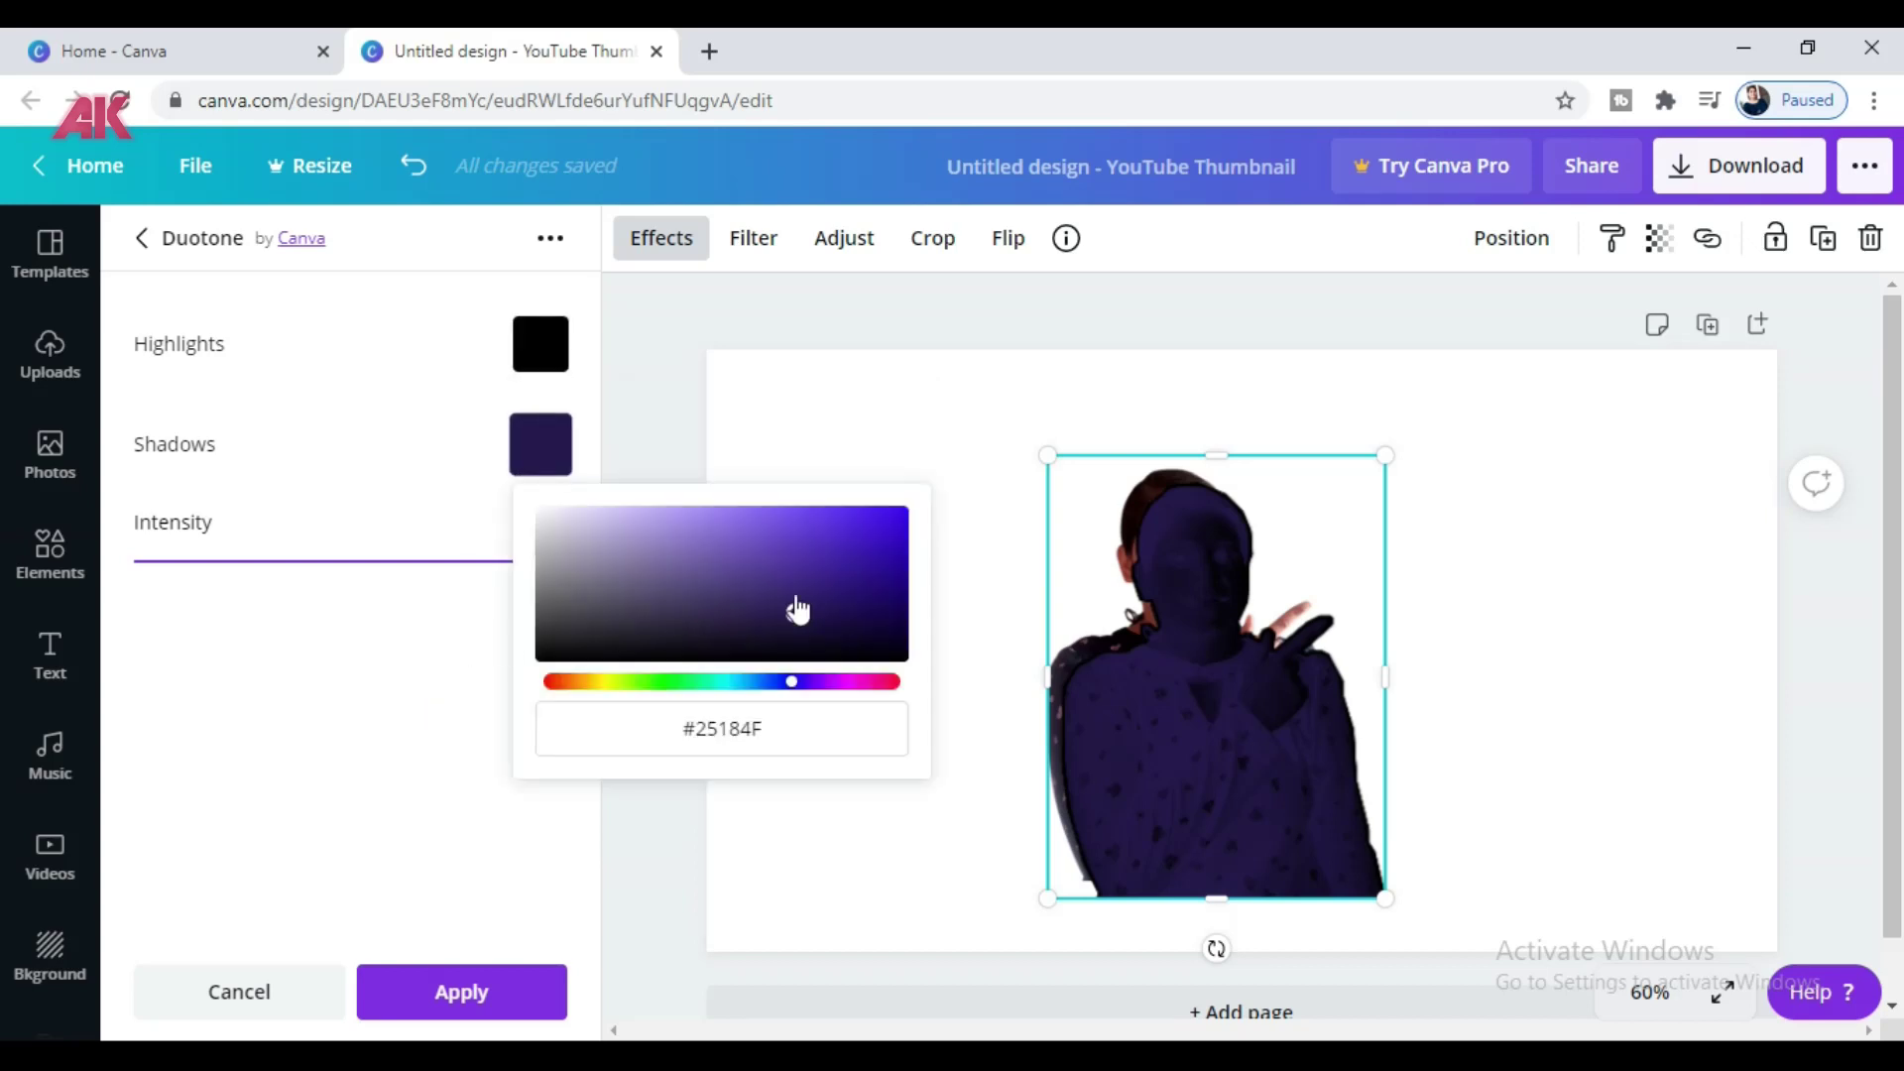
{"action": "left_click_drag", "start_coordinate": [795, 613], "coordinate": [324, 816]}
{"action": "left_click", "coordinate": [327, 816]}
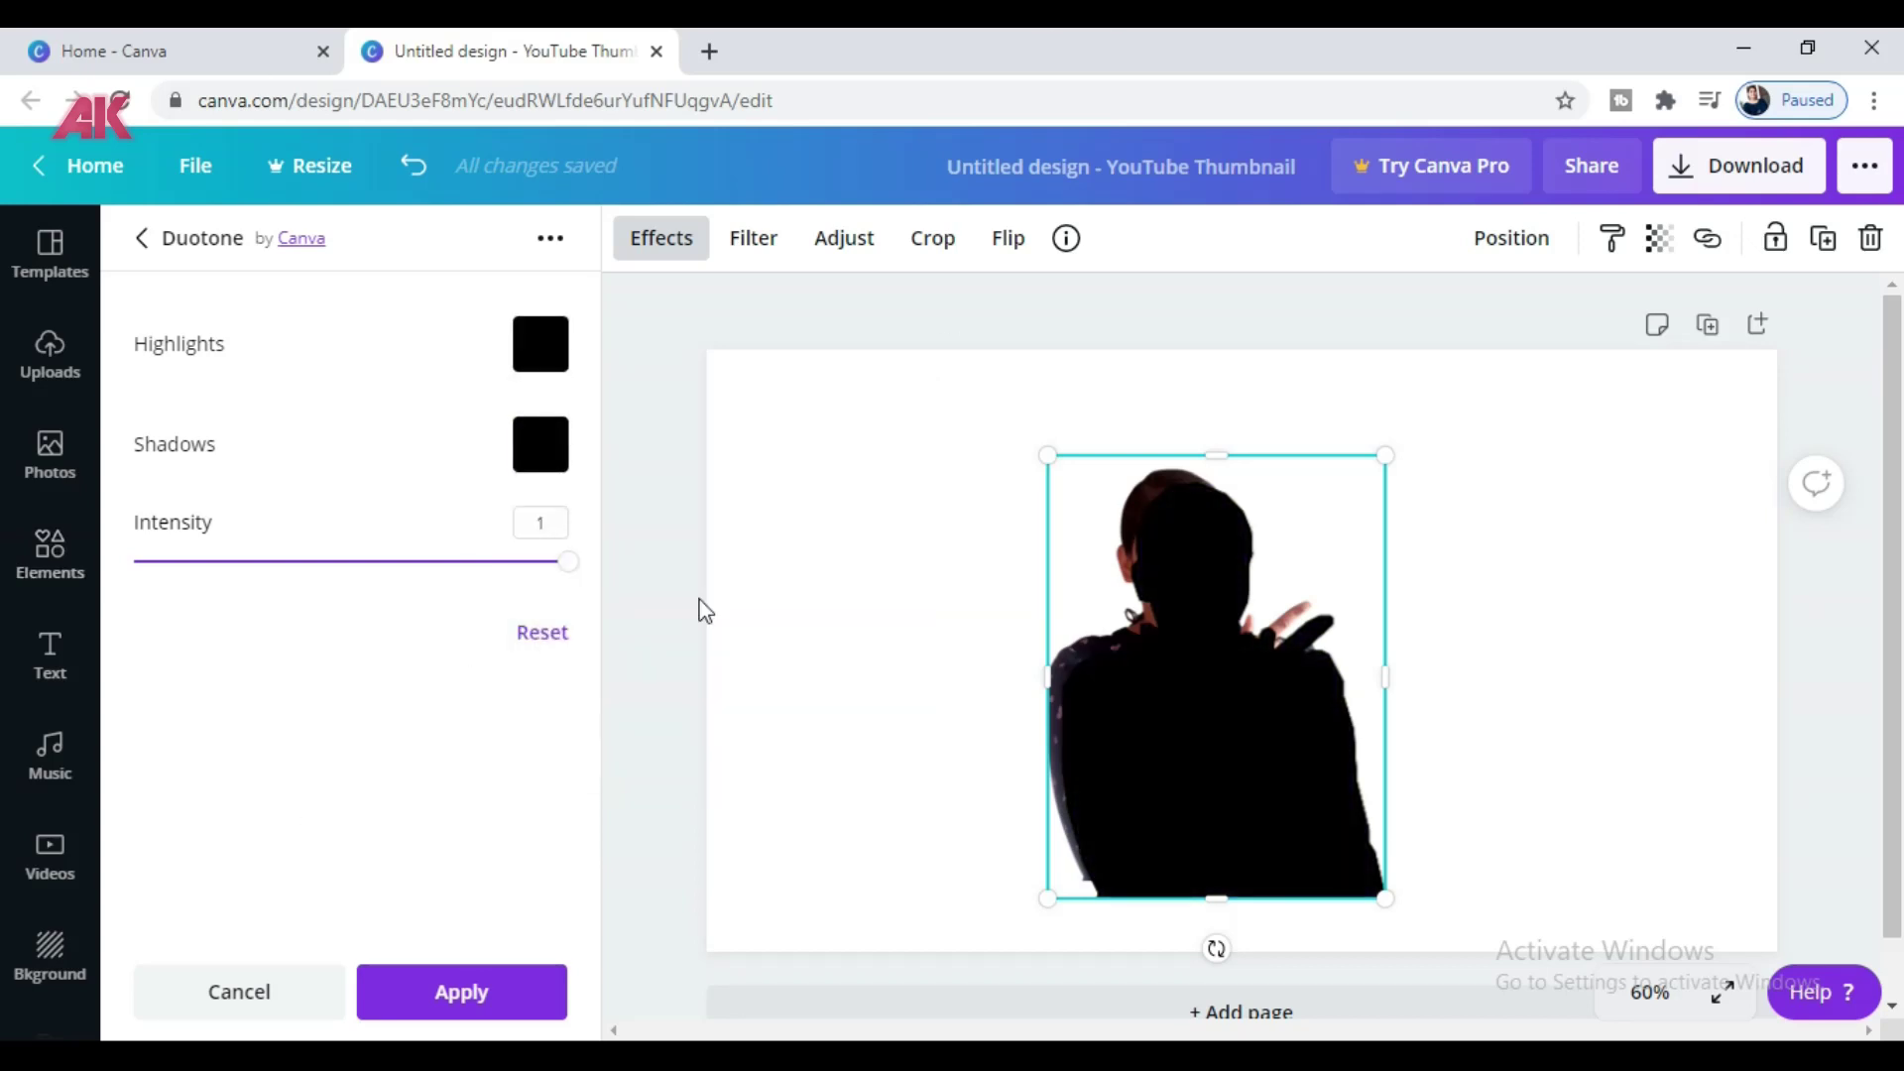
{"action": "left_click_drag", "start_coordinate": [568, 562], "coordinate": [787, 595]}
{"action": "left_click", "coordinate": [462, 992]}
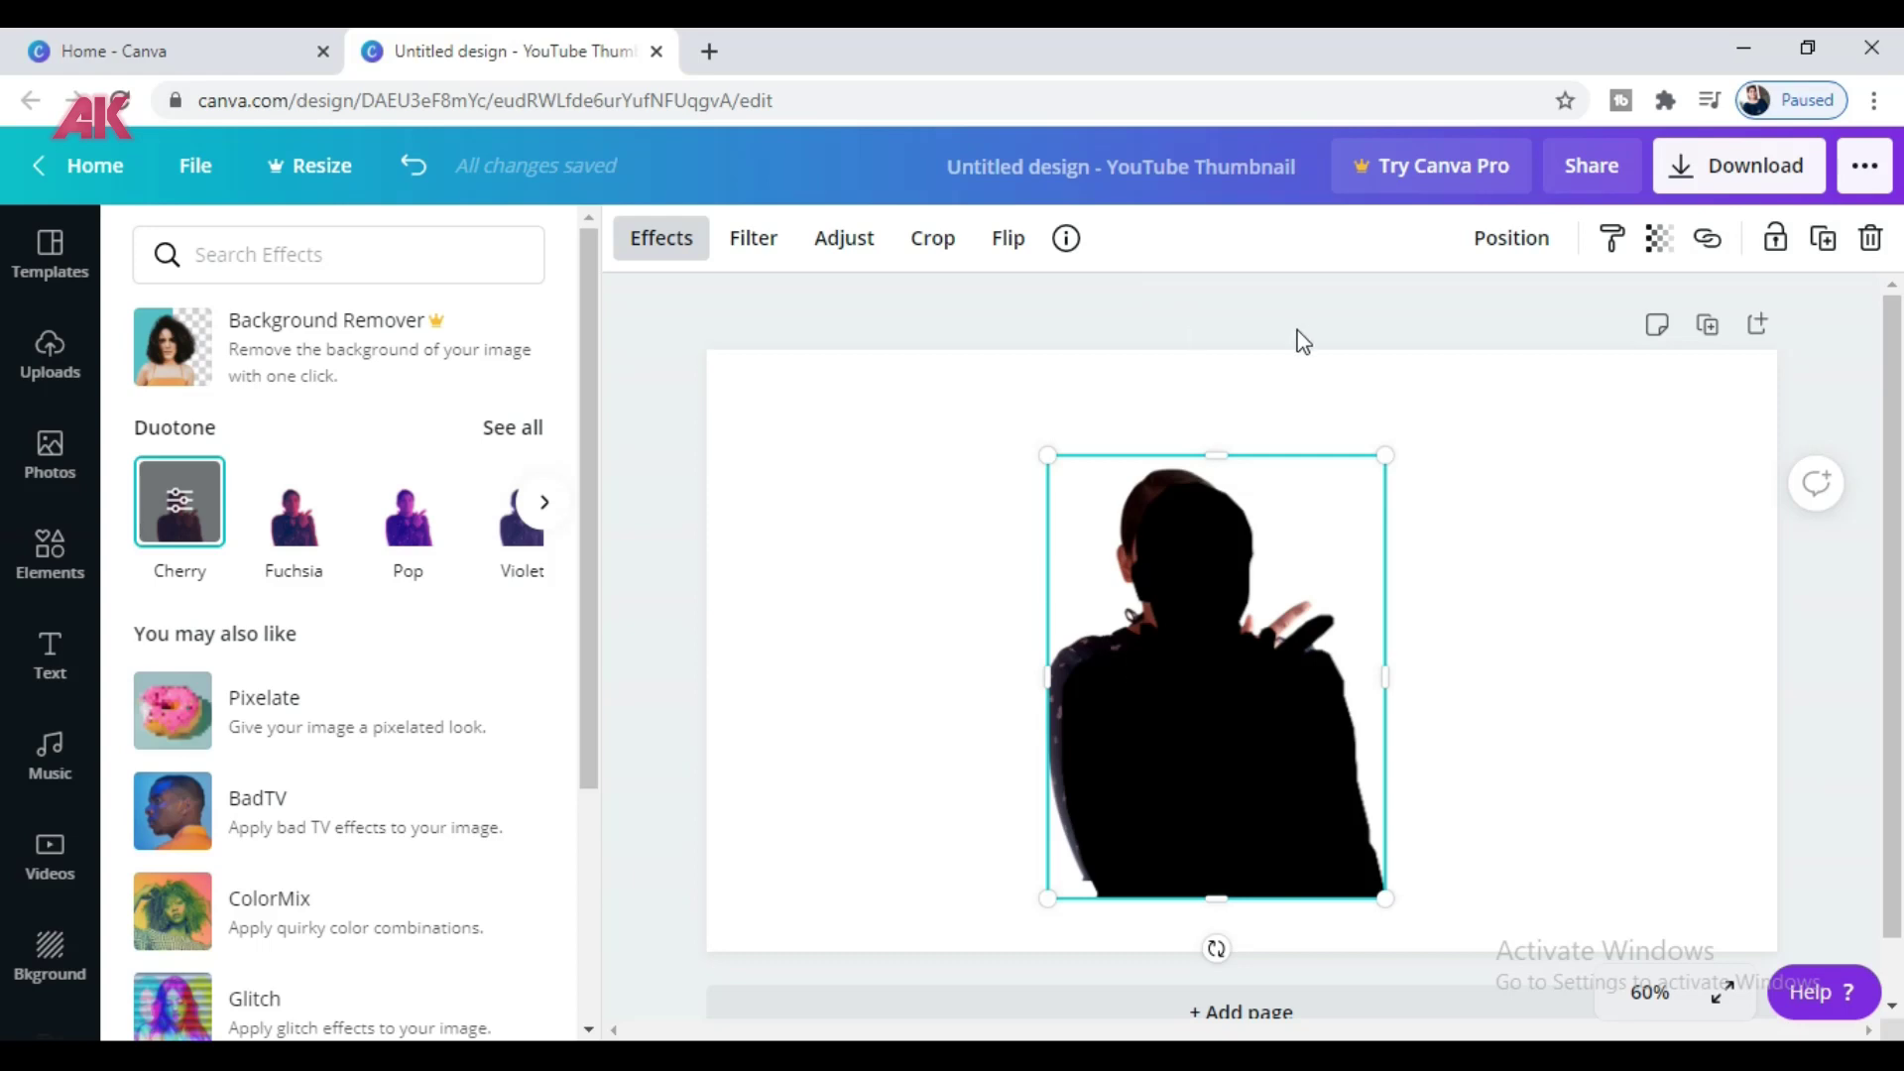
- Send the black silhouette backward behind the coloured photo and reselect it
{"action": "left_click", "coordinate": [1528, 256]}
{"action": "left_click", "coordinate": [1415, 318]}
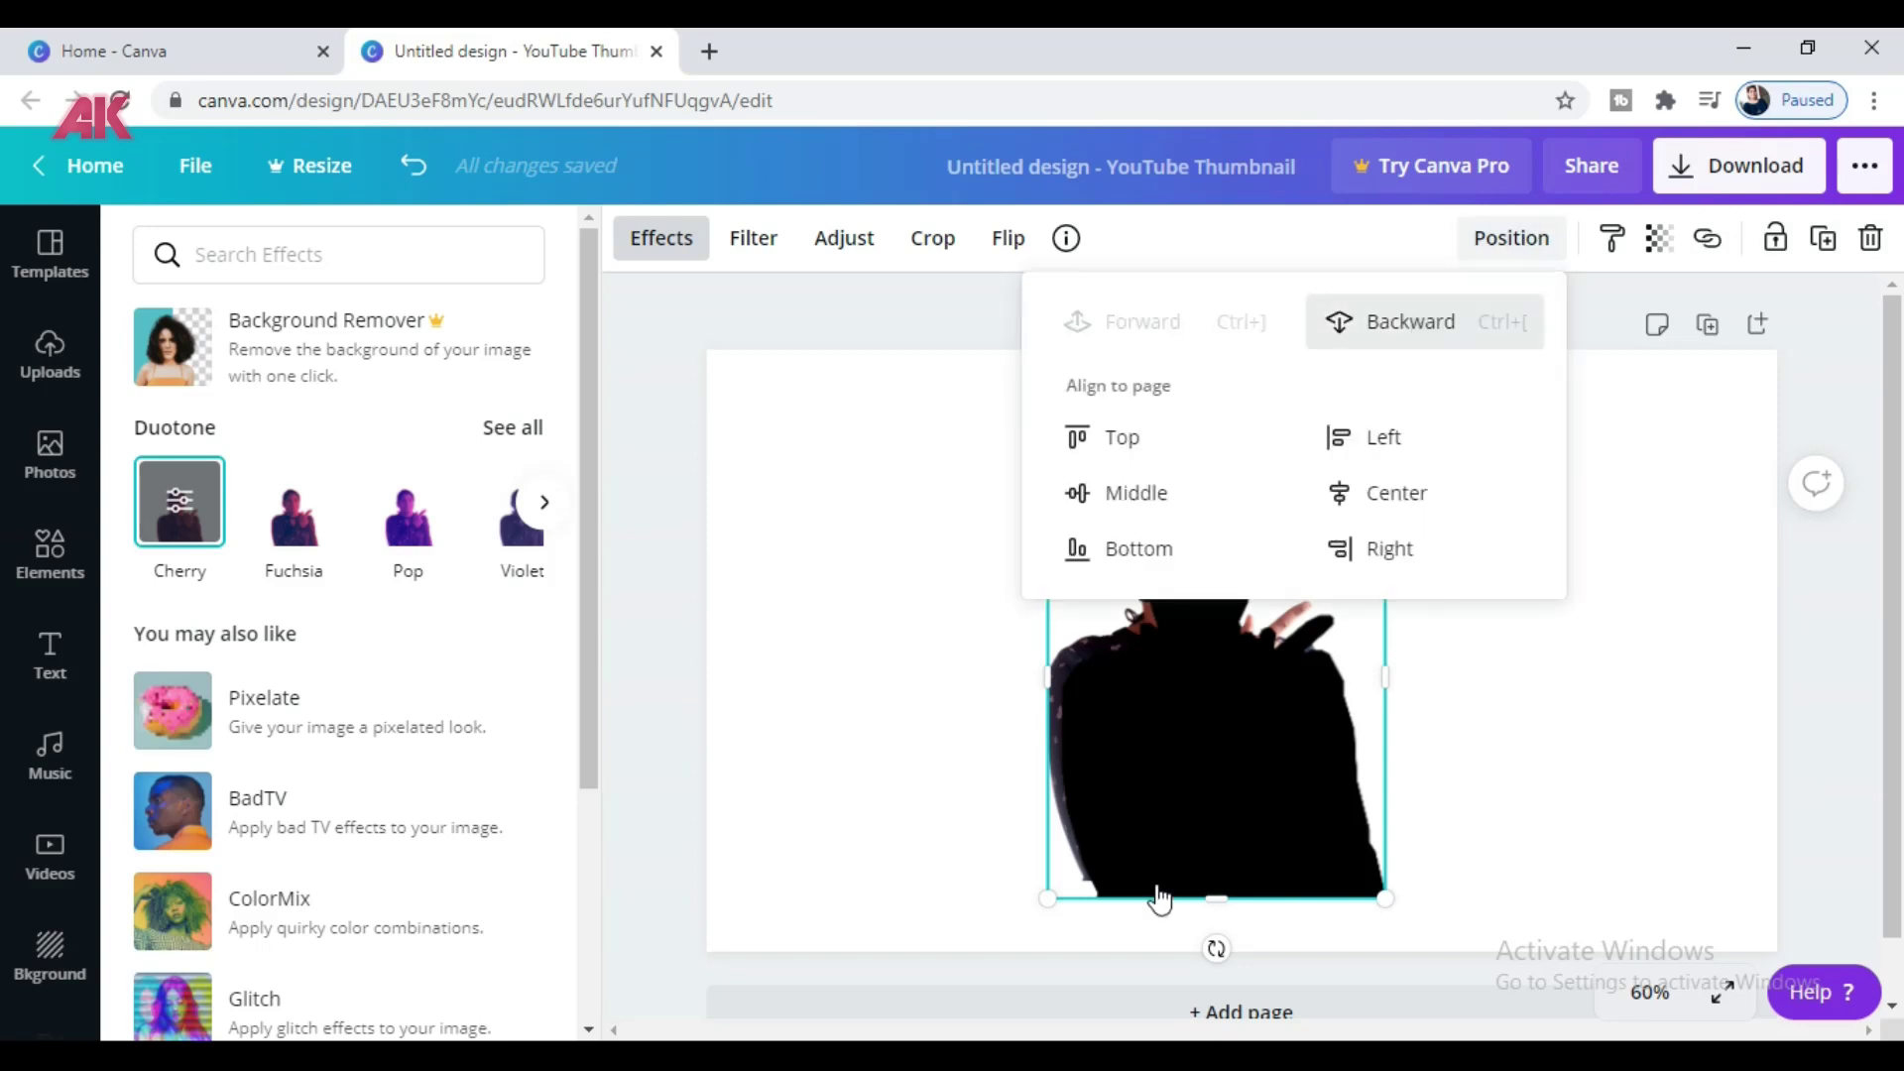
{"action": "left_click", "coordinate": [1521, 829]}
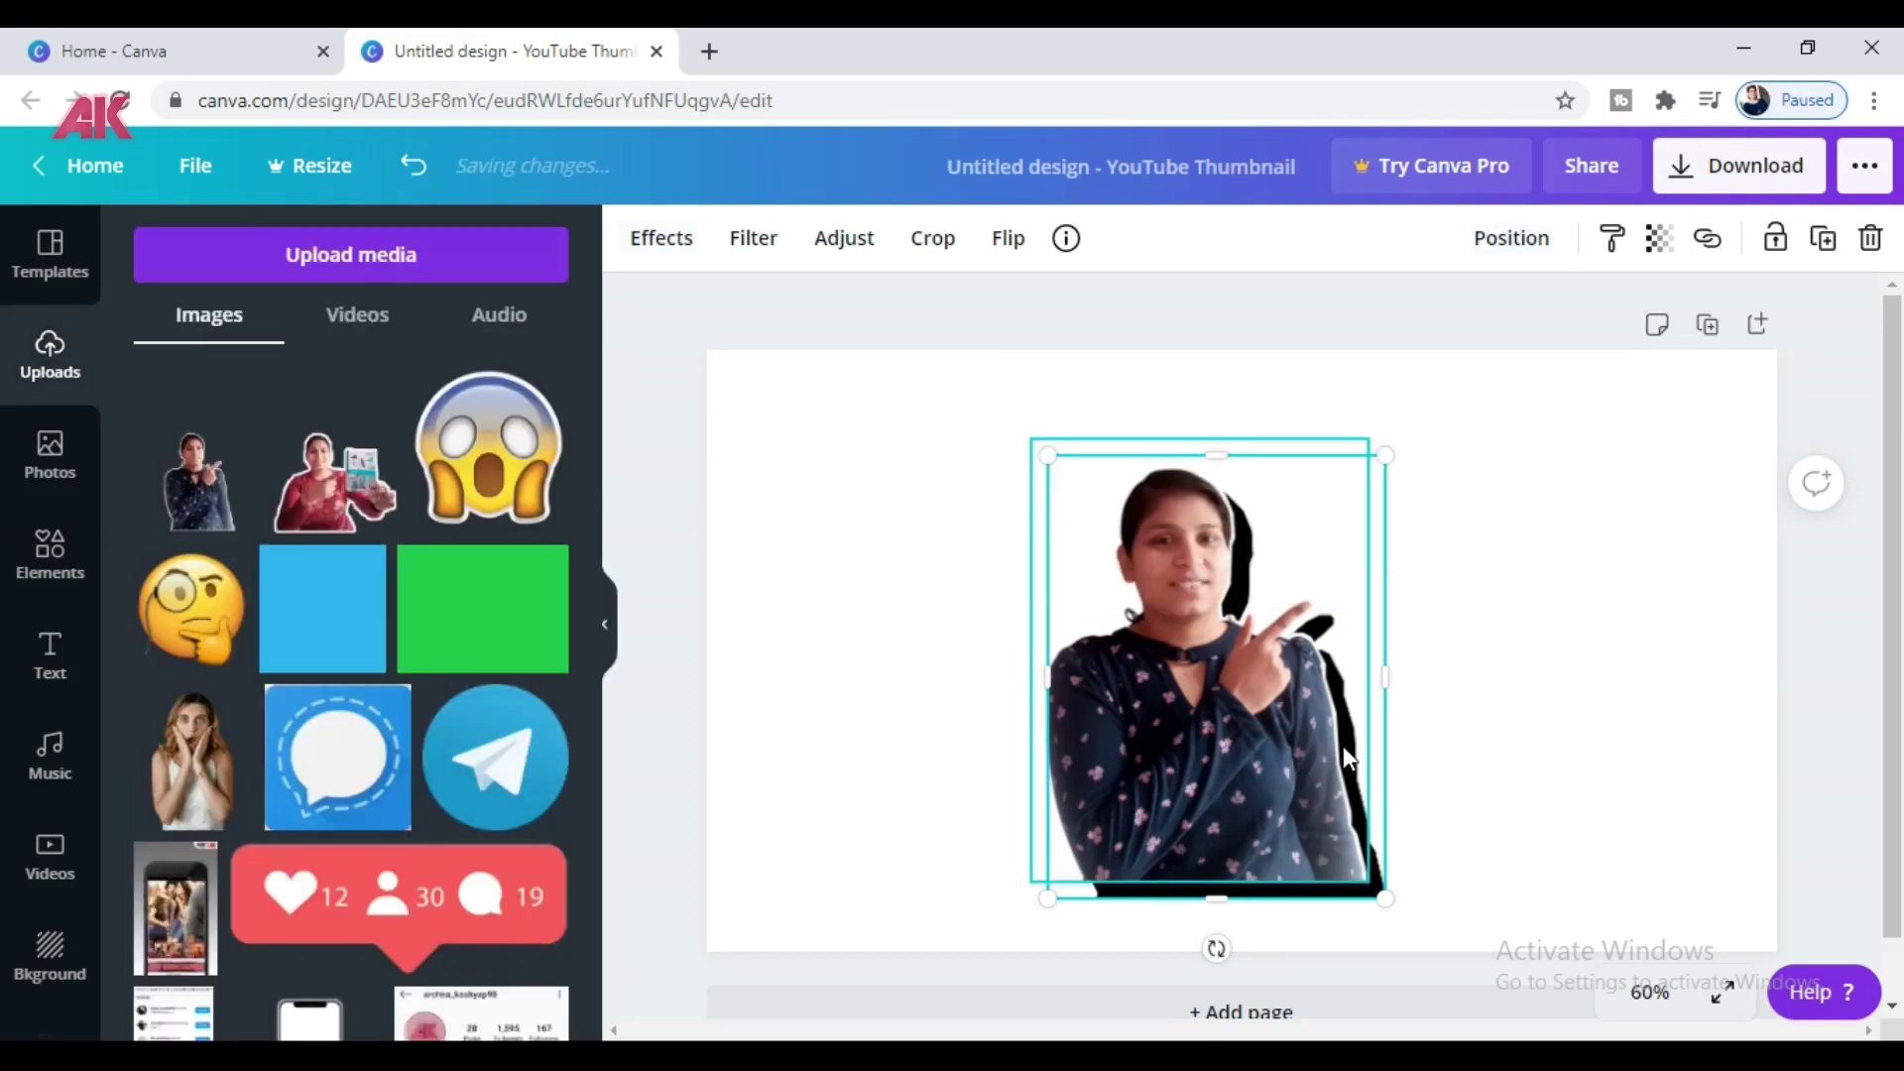
{"action": "left_click", "coordinate": [1490, 694]}
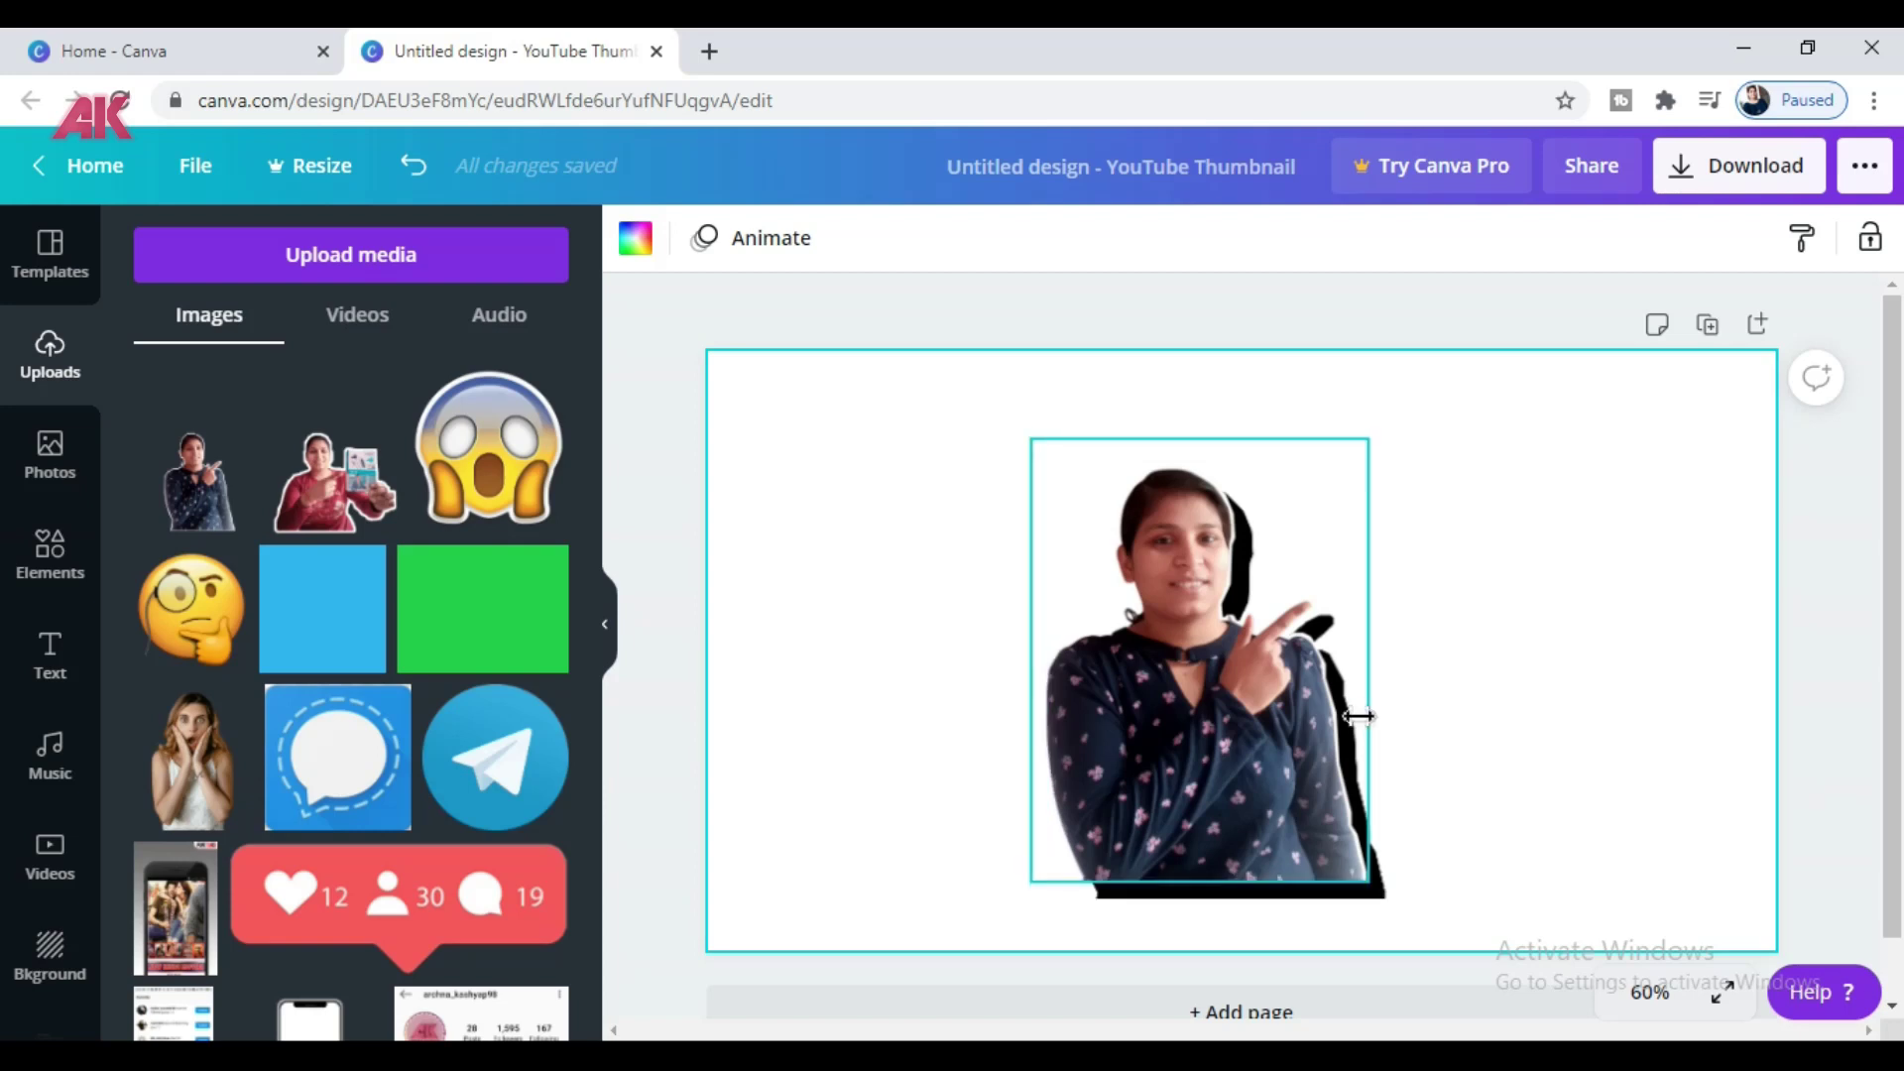
{"action": "left_click", "coordinate": [1359, 717]}
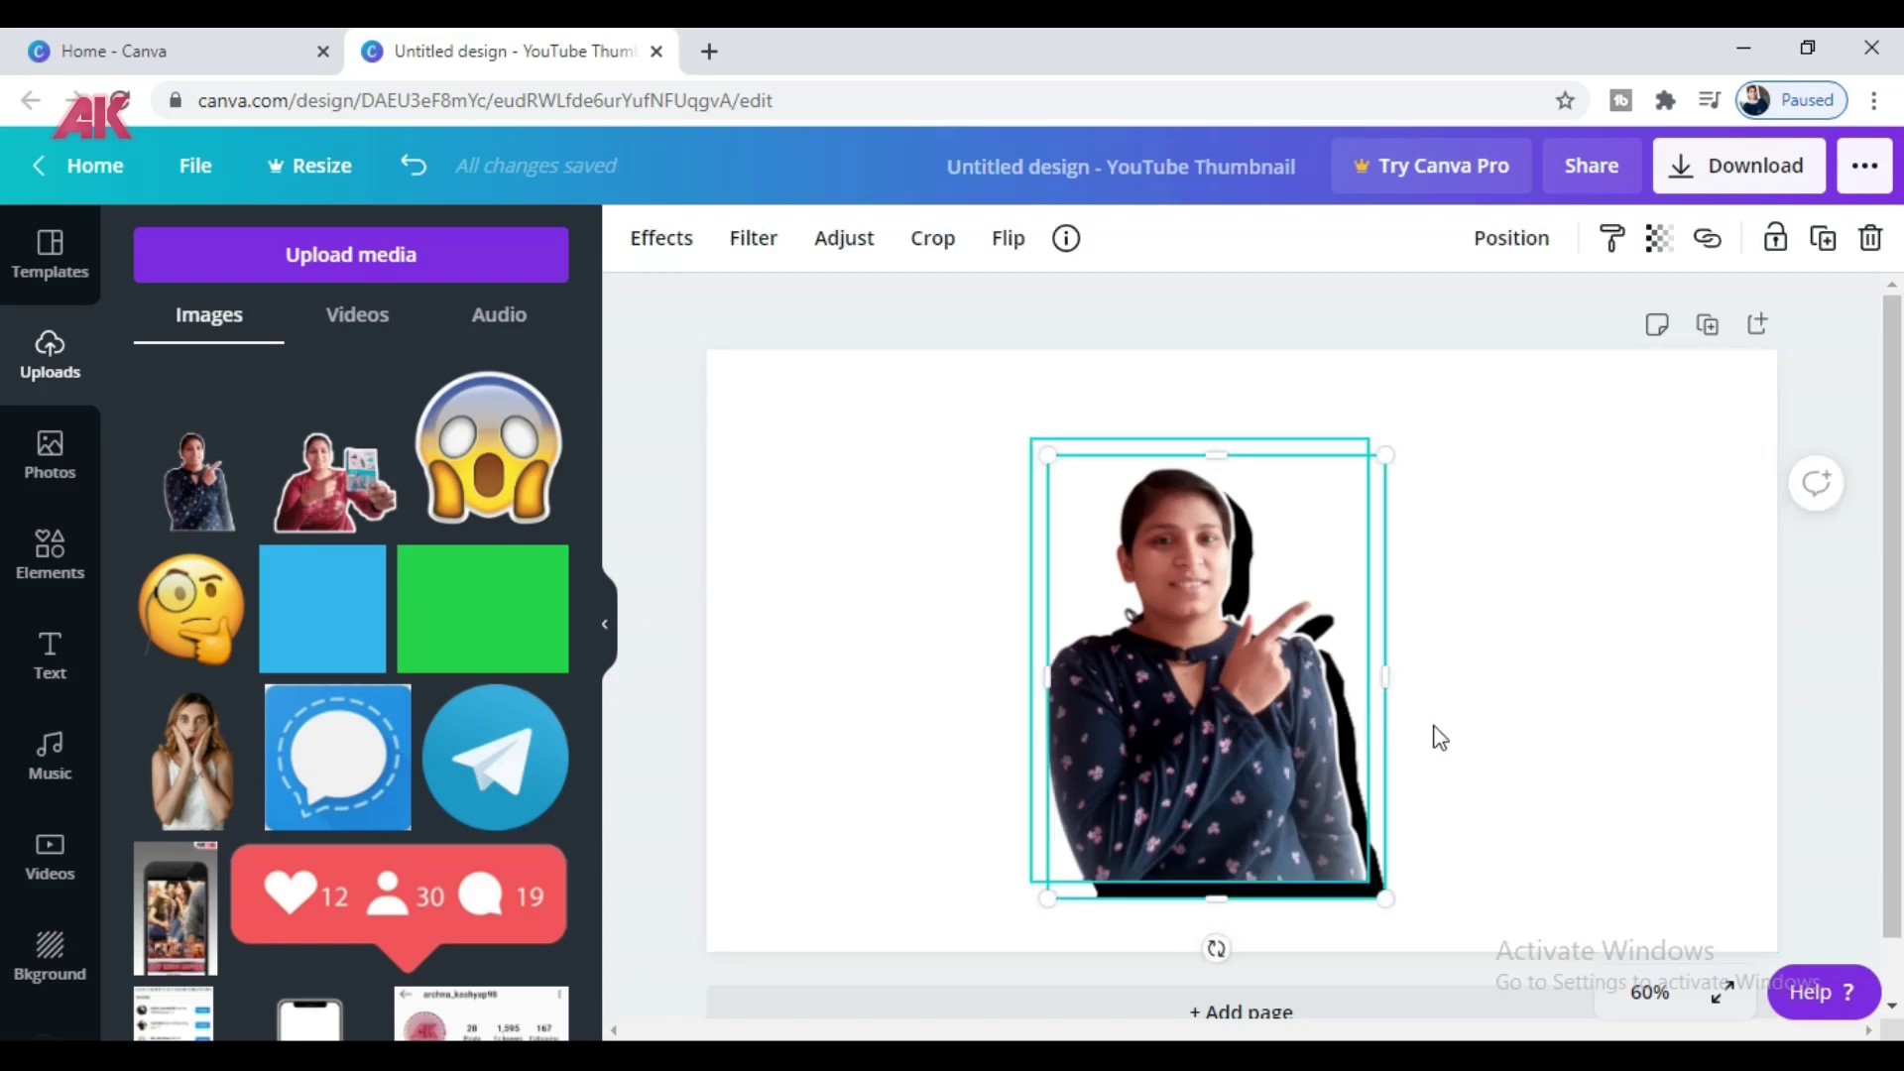
- Set the silhouette's transparency to about 24 and nudge it slightly into place
{"action": "left_click", "coordinate": [1657, 256]}
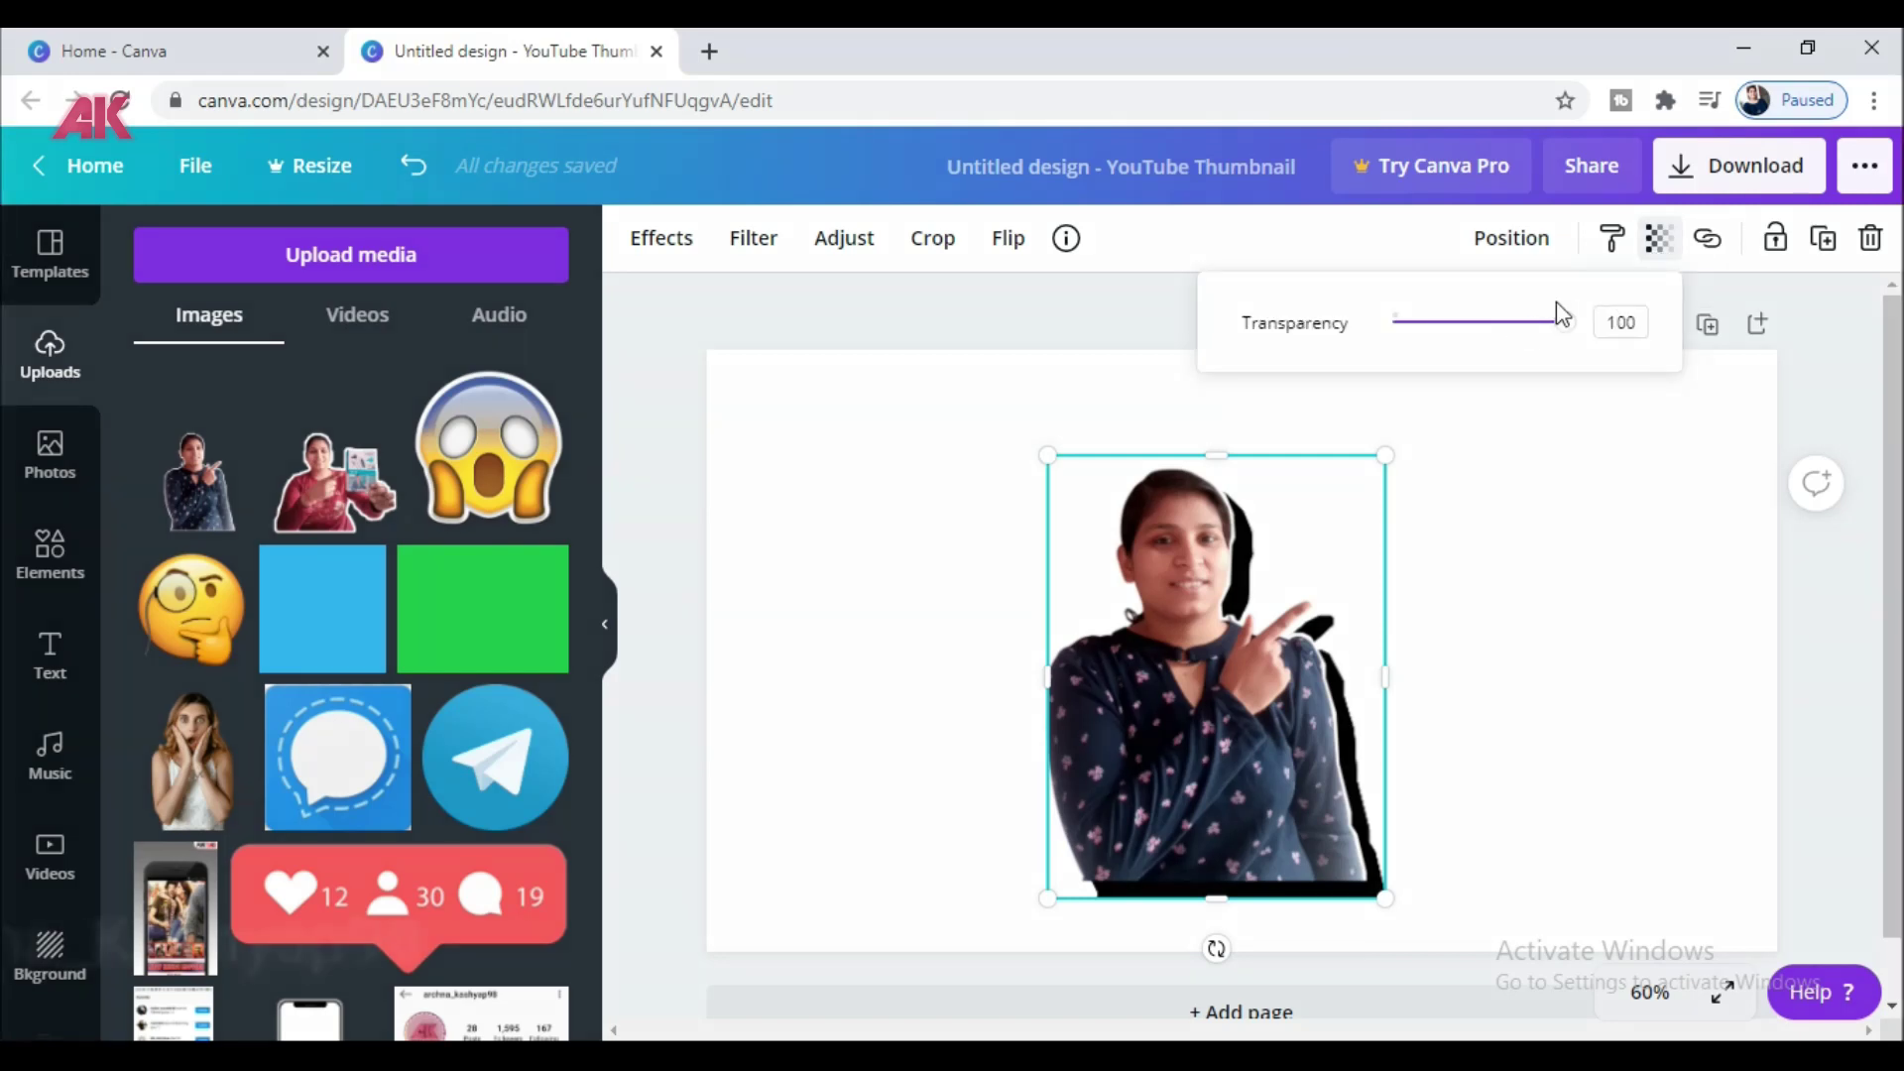
{"action": "left_click_drag", "start_coordinate": [1583, 329], "coordinate": [1439, 361]}
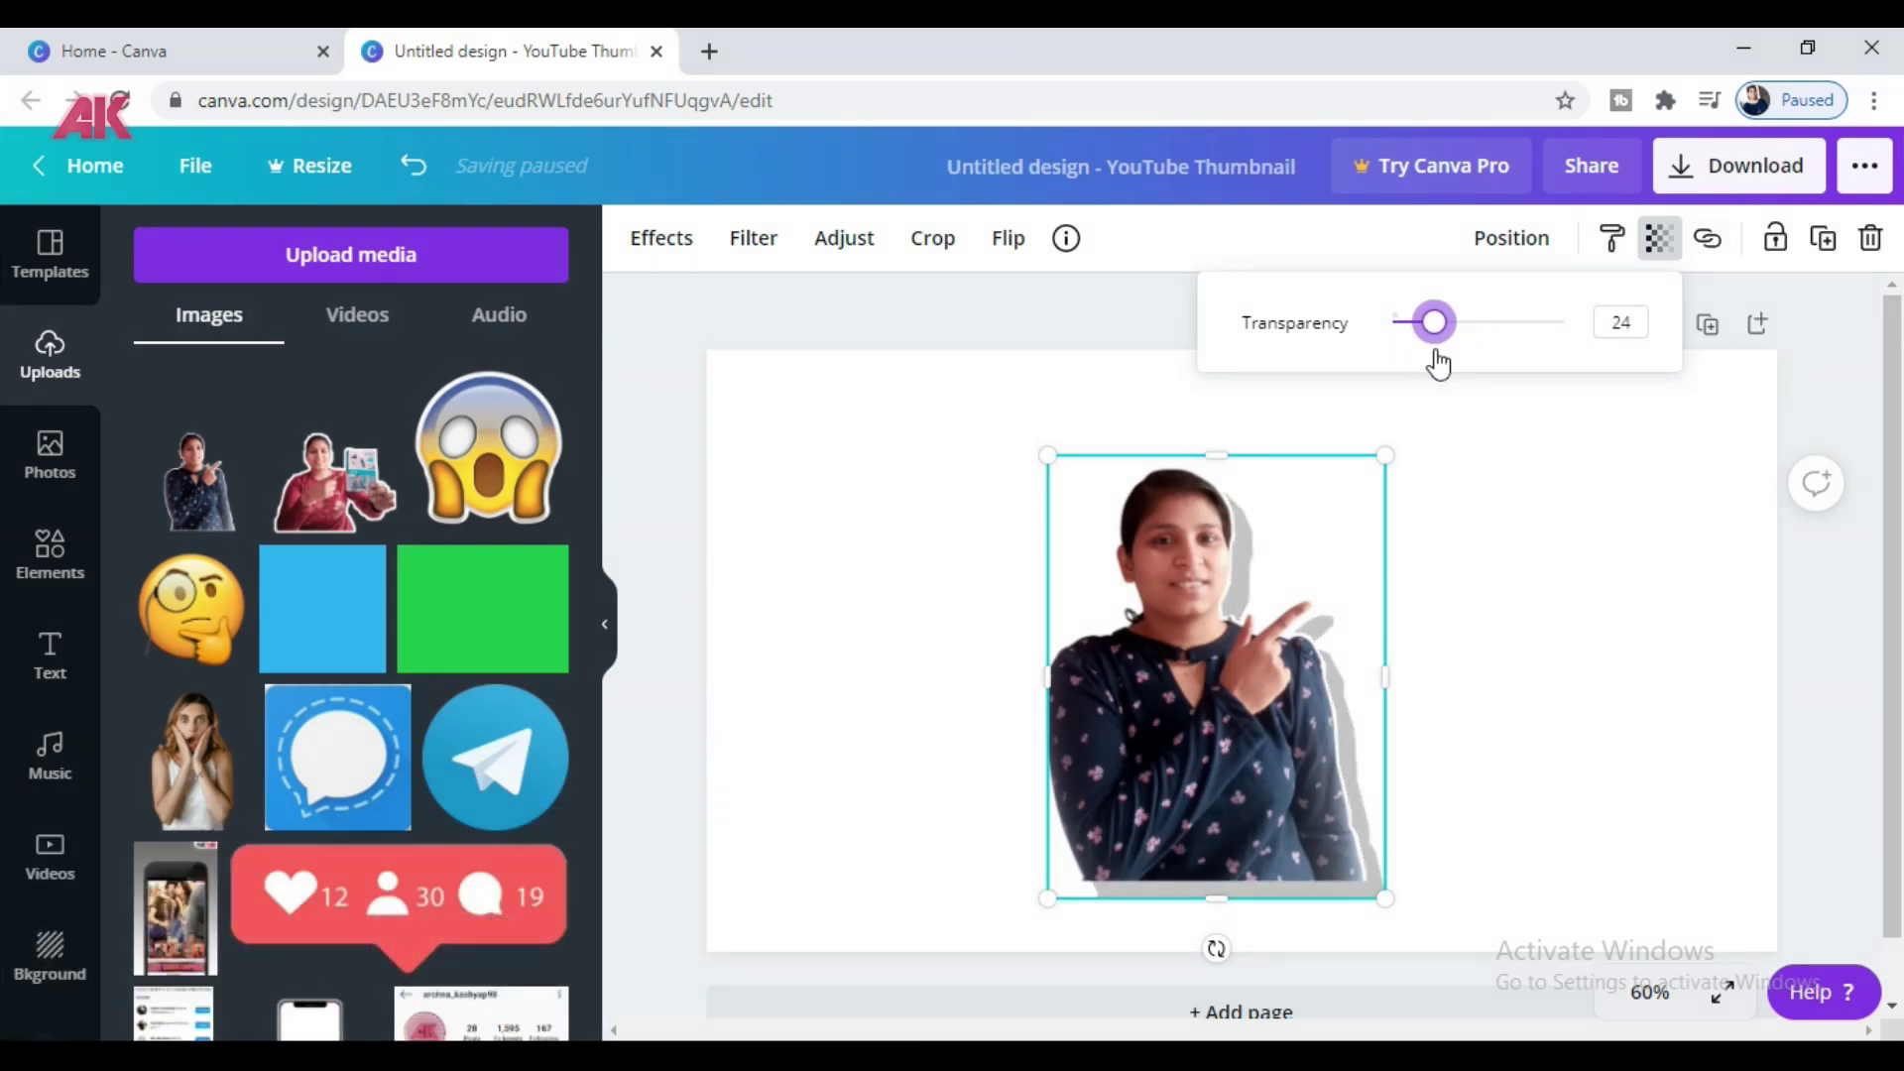
{"action": "left_click", "coordinate": [1711, 735]}
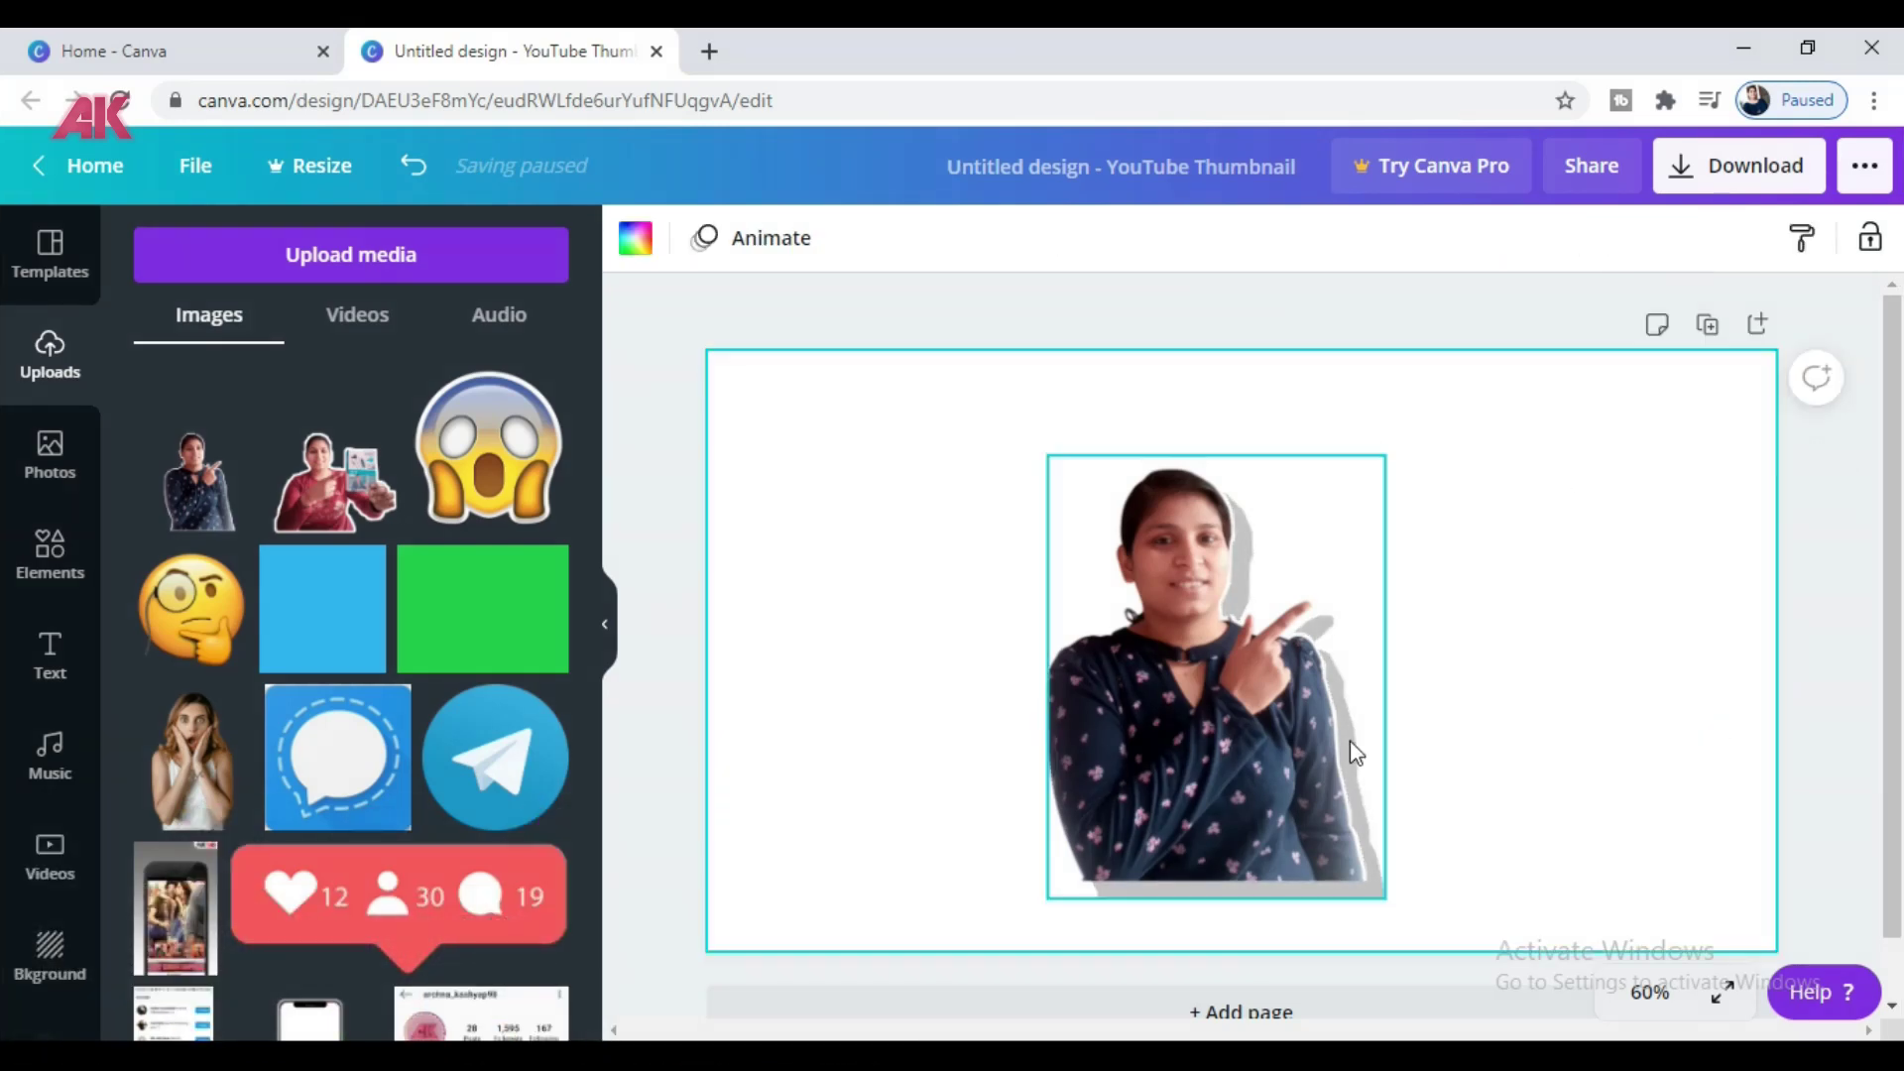
{"action": "left_click", "coordinate": [1298, 817]}
{"action": "mouse_move", "coordinate": [1335, 551]}
{"action": "left_mouse_down"}
{"action": "mouse_move", "coordinate": [1308, 556]}
{"action": "mouse_move", "coordinate": [1359, 560]}
{"action": "left_mouse_up"}
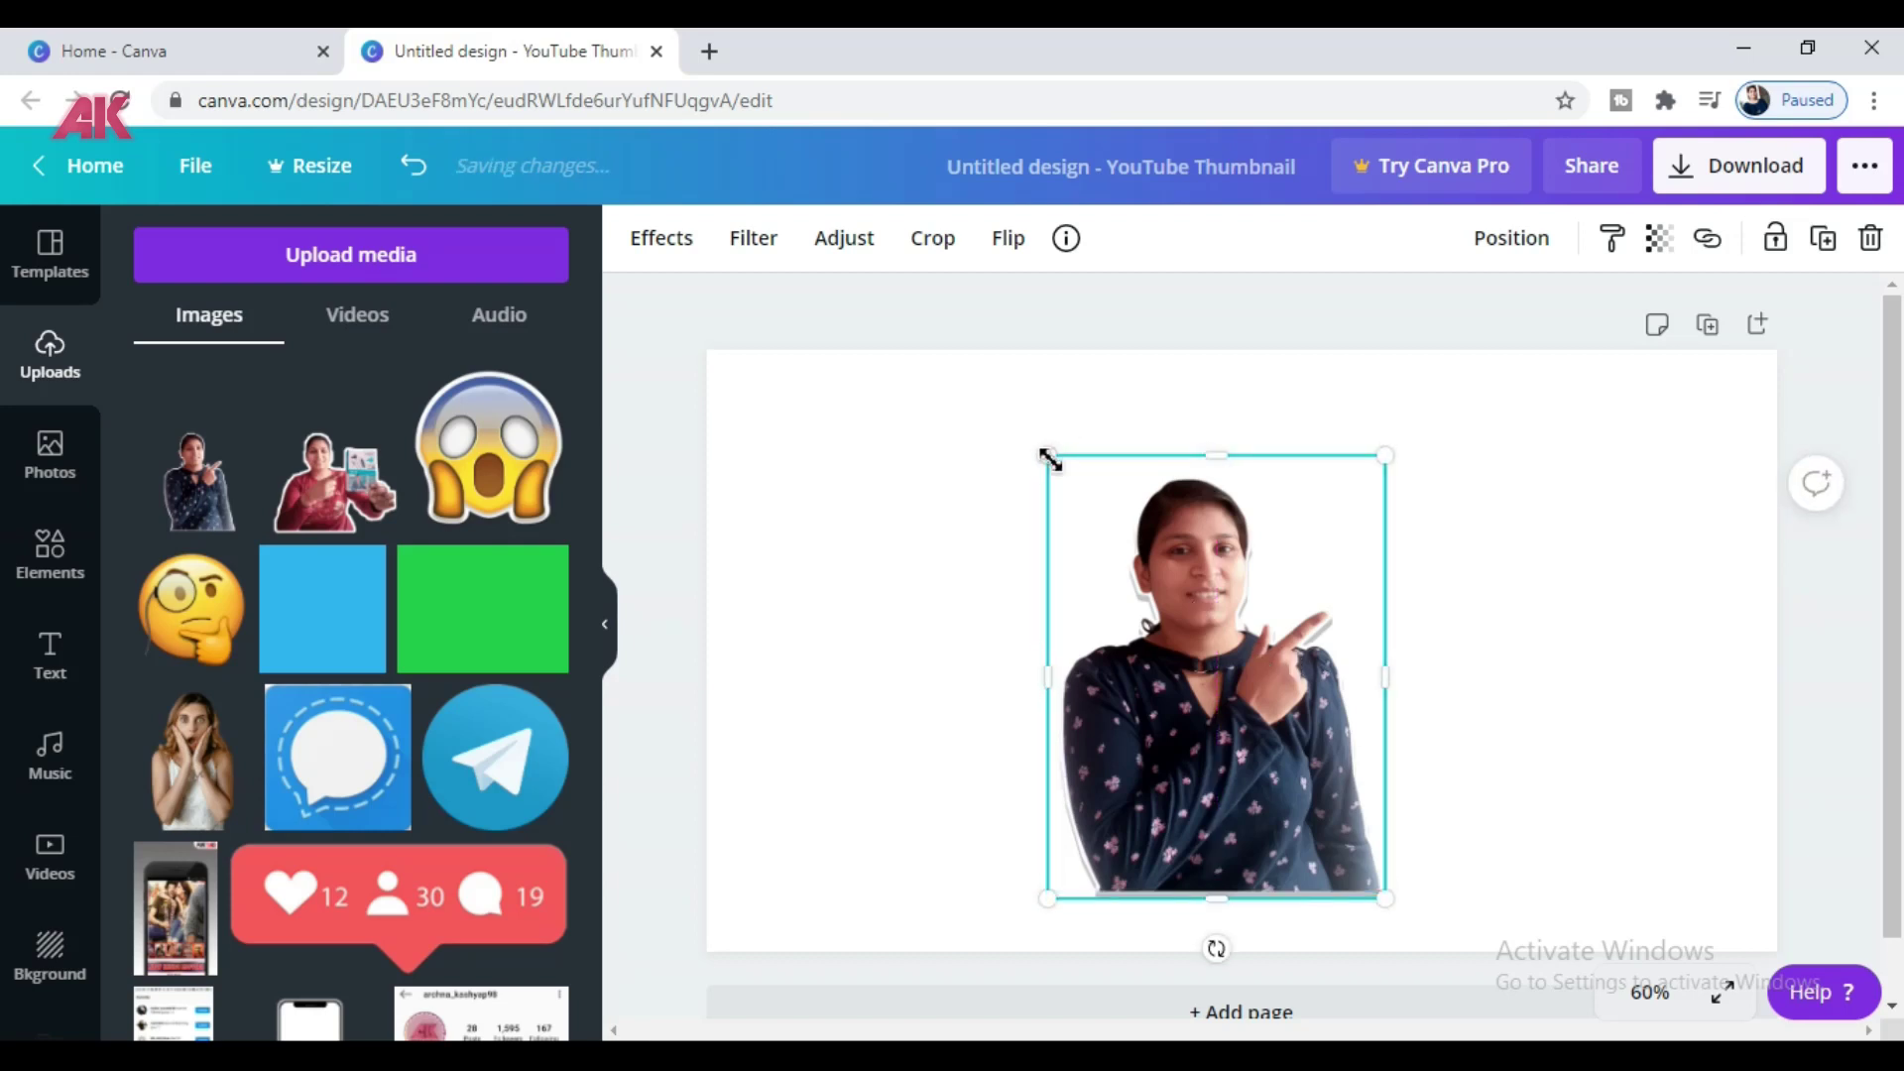
- Enlarge the grey silhouette to about 424 × 555 and marquee-select it with the photo
{"action": "left_click_drag", "start_coordinate": [1048, 458], "coordinate": [1031, 442]}
{"action": "left_click", "coordinate": [1453, 644]}
{"action": "left_click_drag", "start_coordinate": [1571, 842], "coordinate": [1194, 656]}
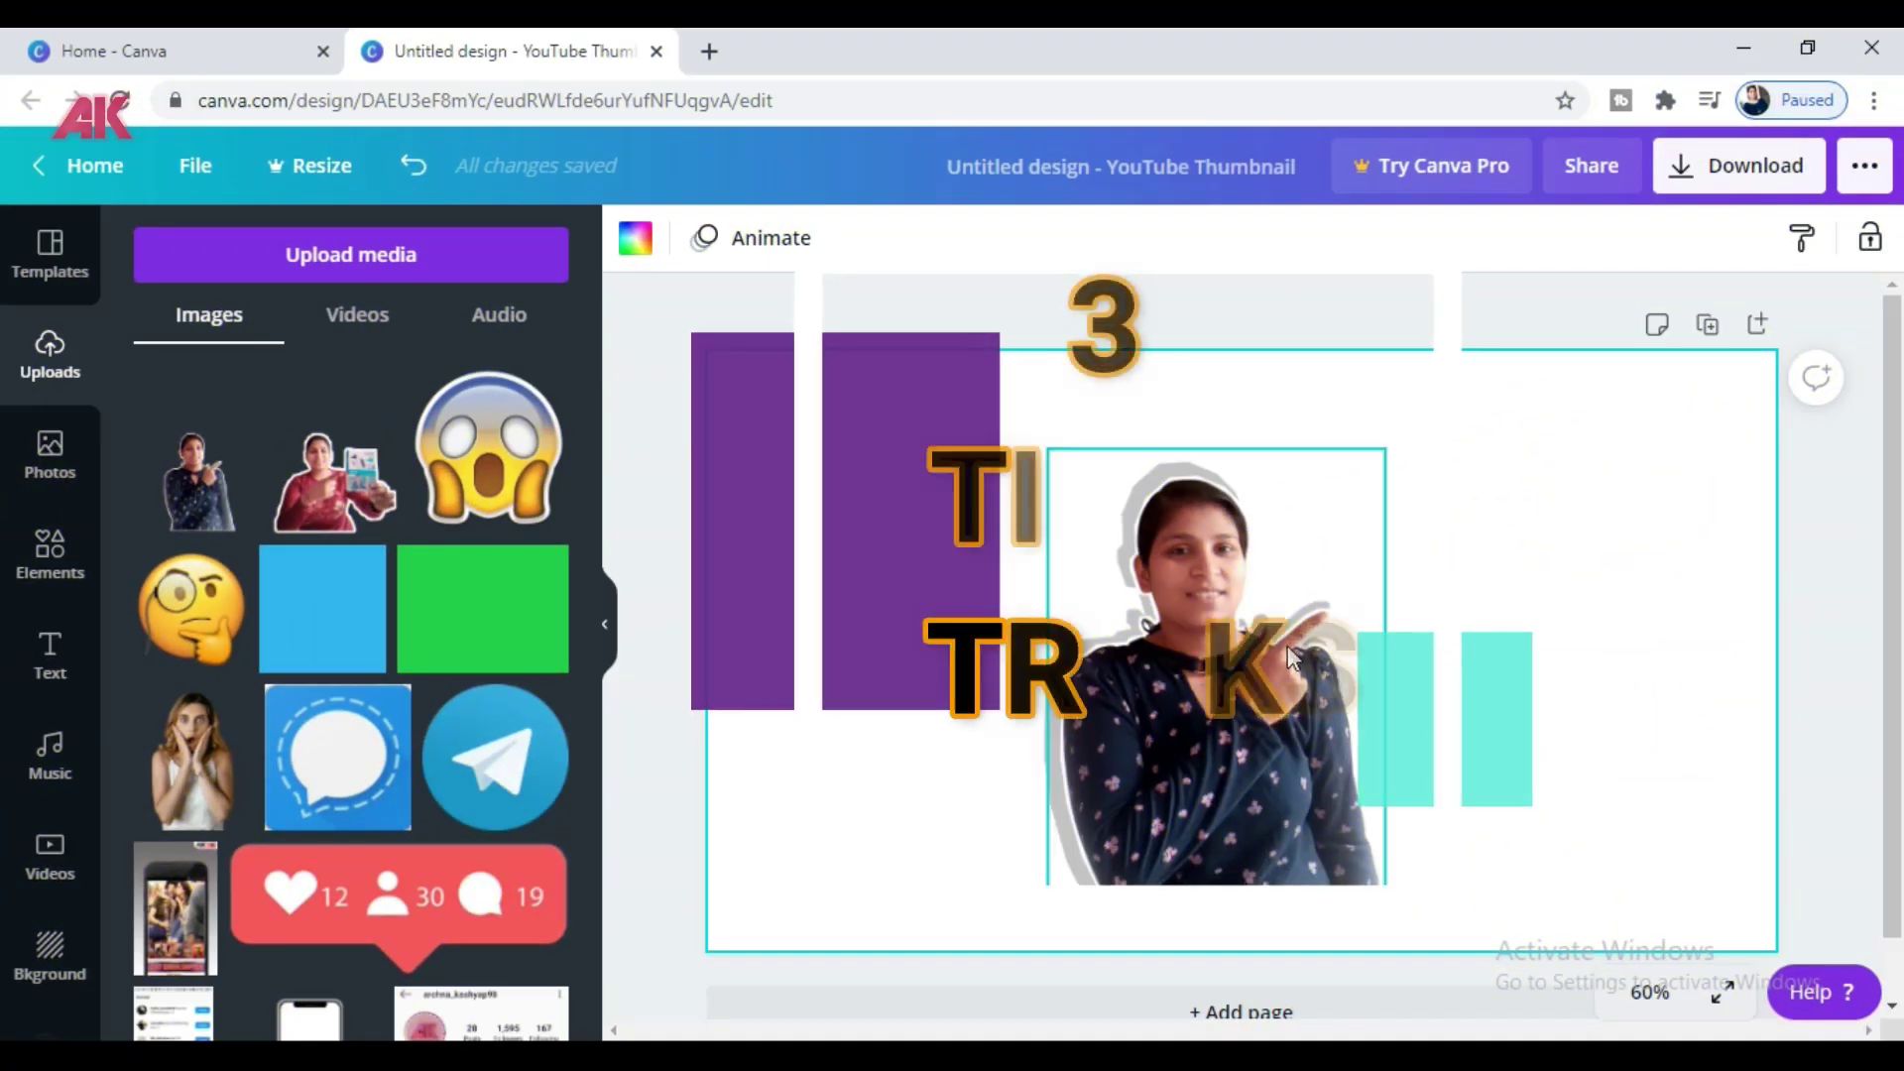
{"action": "left_click", "coordinate": [1162, 767]}
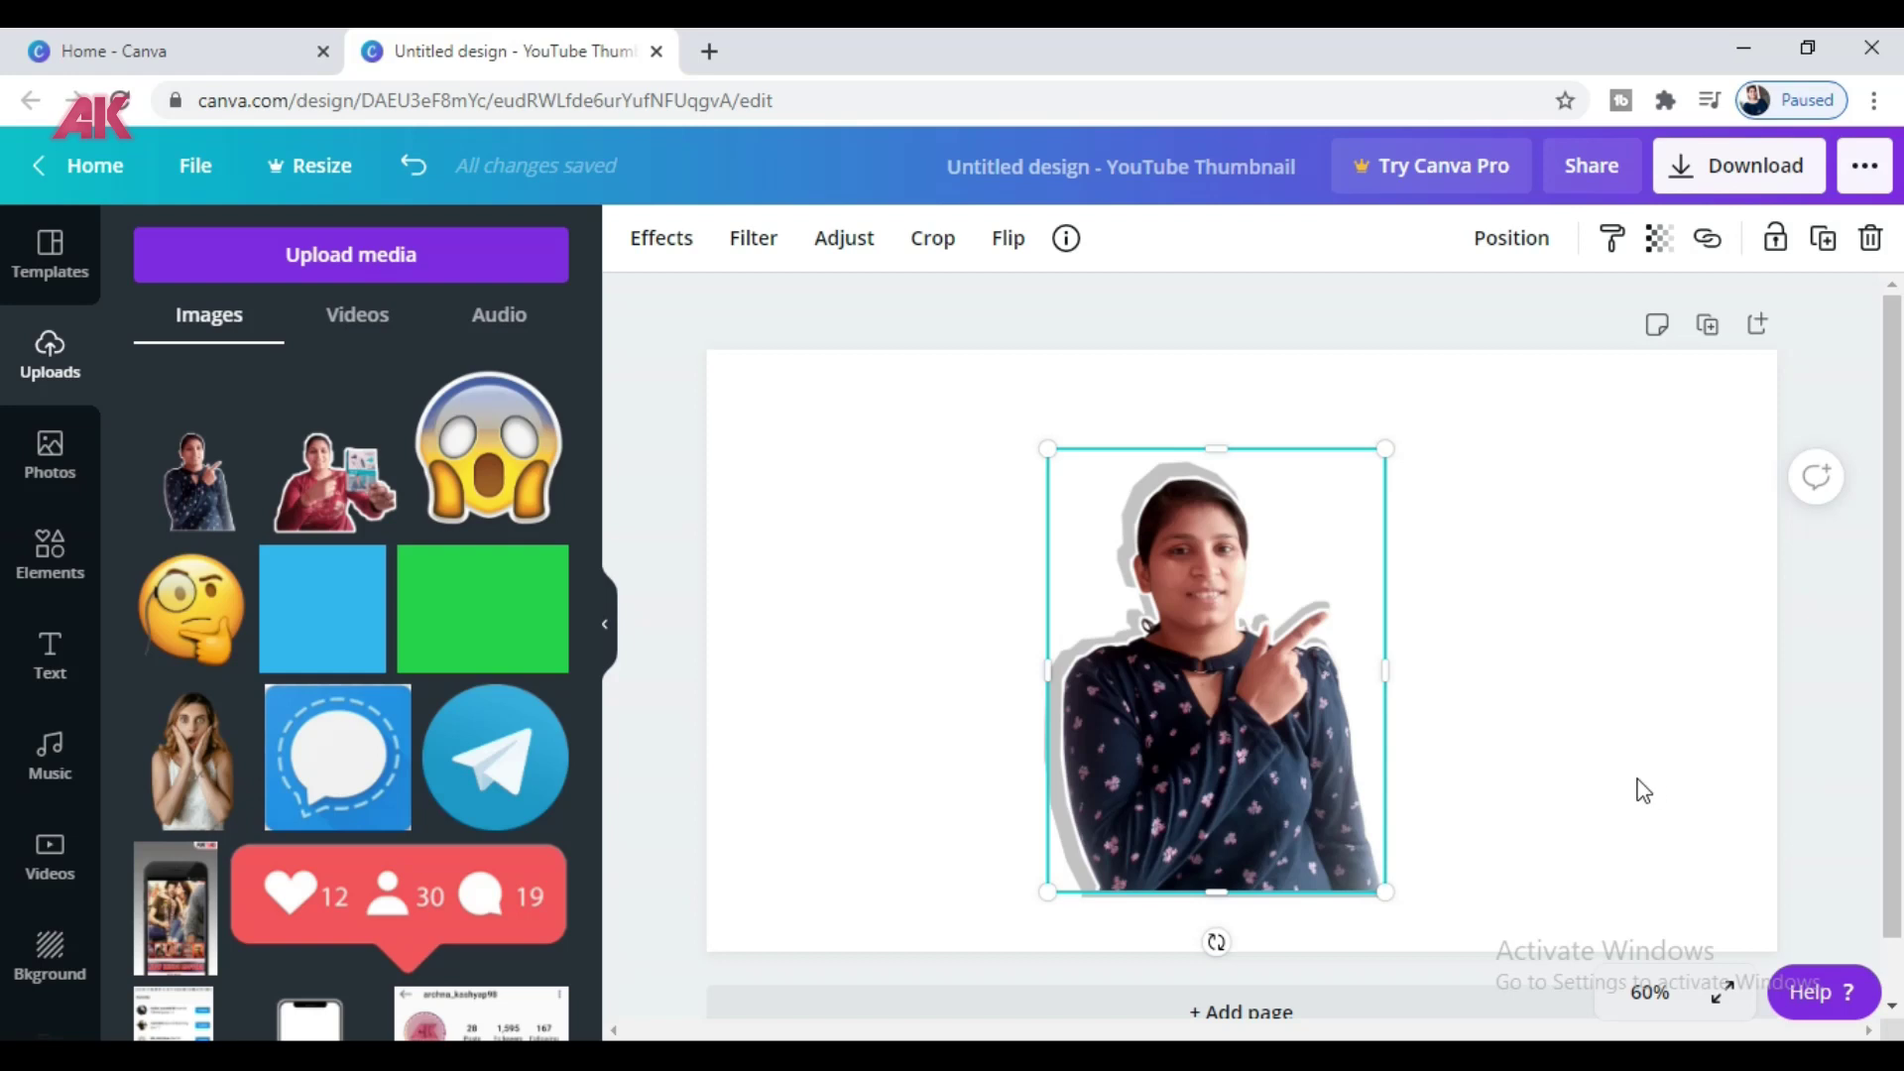
- Cycle the selection between the photo and its larger outline, then clear the selection
{"action": "left_click", "coordinate": [1641, 811]}
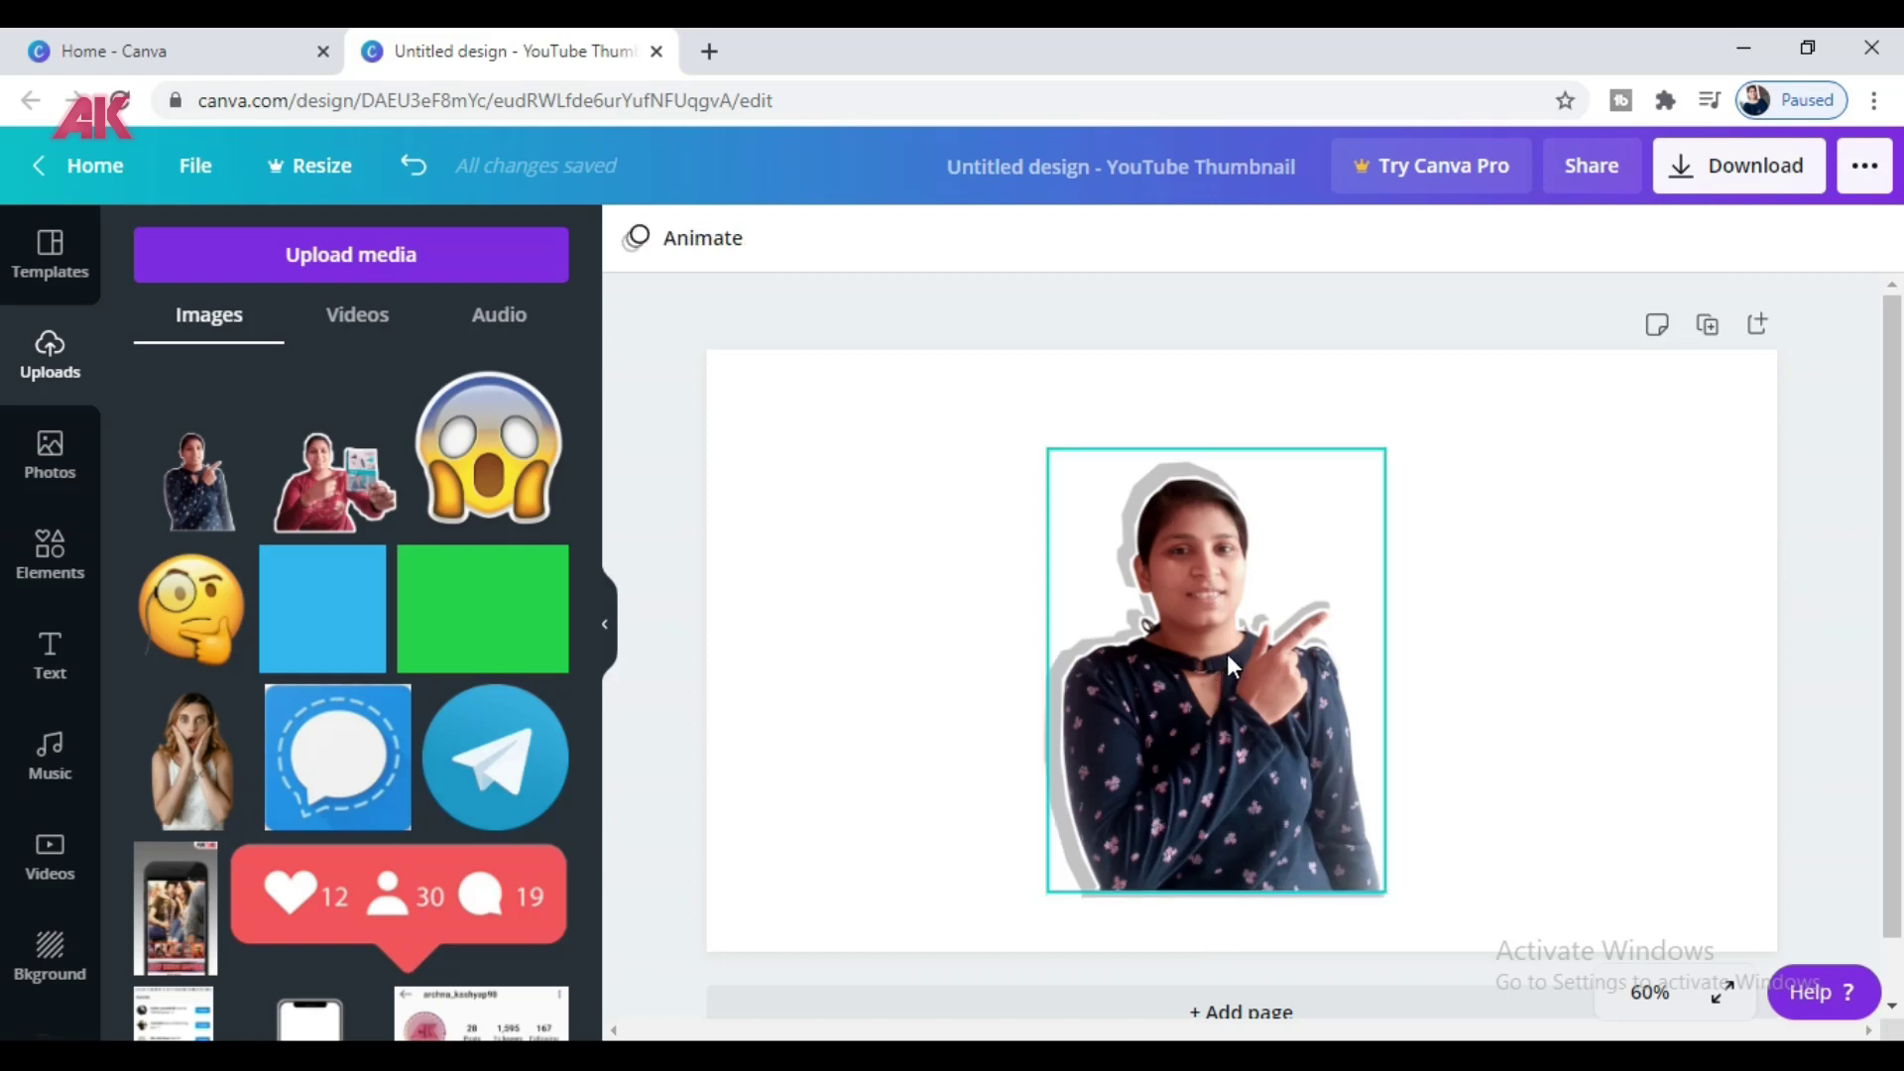
{"action": "left_click", "coordinate": [1145, 720]}
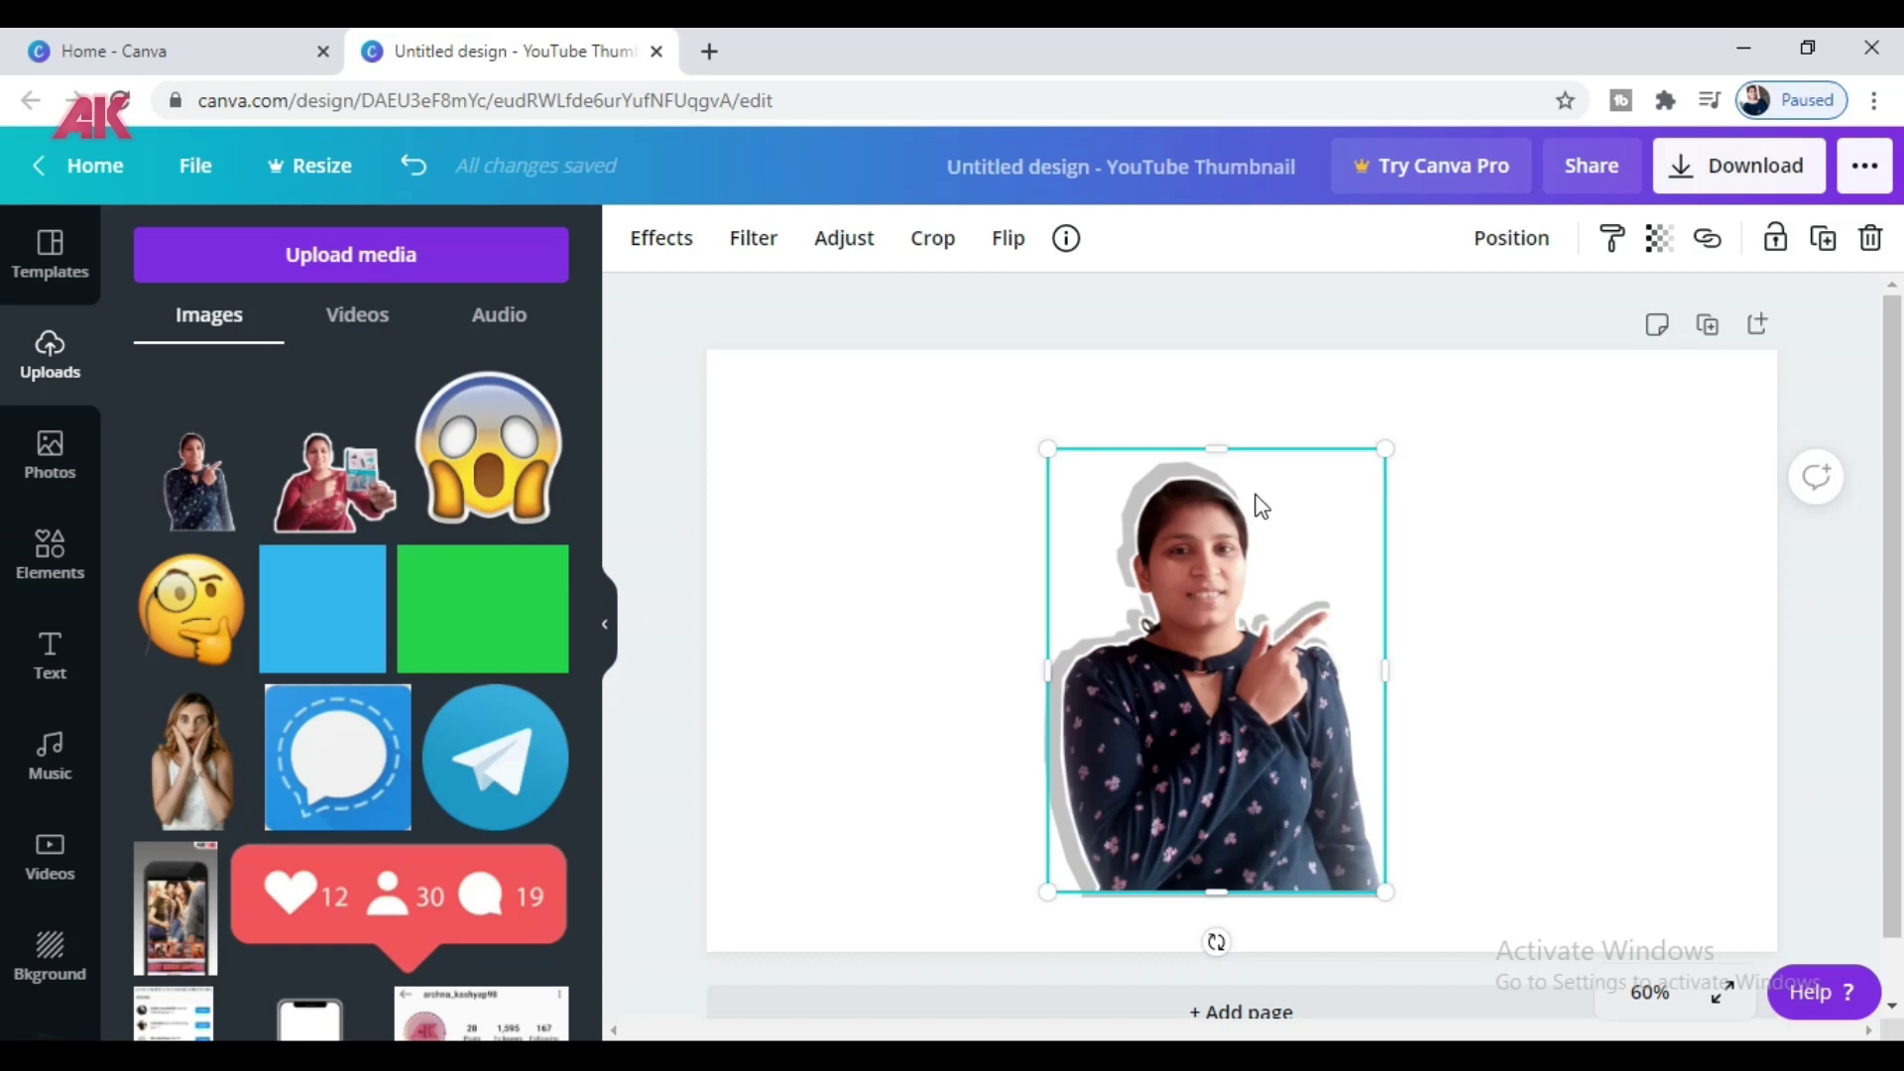
{"action": "left_click", "coordinate": [1246, 580]}
{"action": "left_click", "coordinate": [1246, 580]}
{"action": "left_click", "coordinate": [1246, 580]}
{"action": "left_click", "coordinate": [1247, 573]}
{"action": "left_click", "coordinate": [1247, 573]}
{"action": "left_click", "coordinate": [1247, 574]}
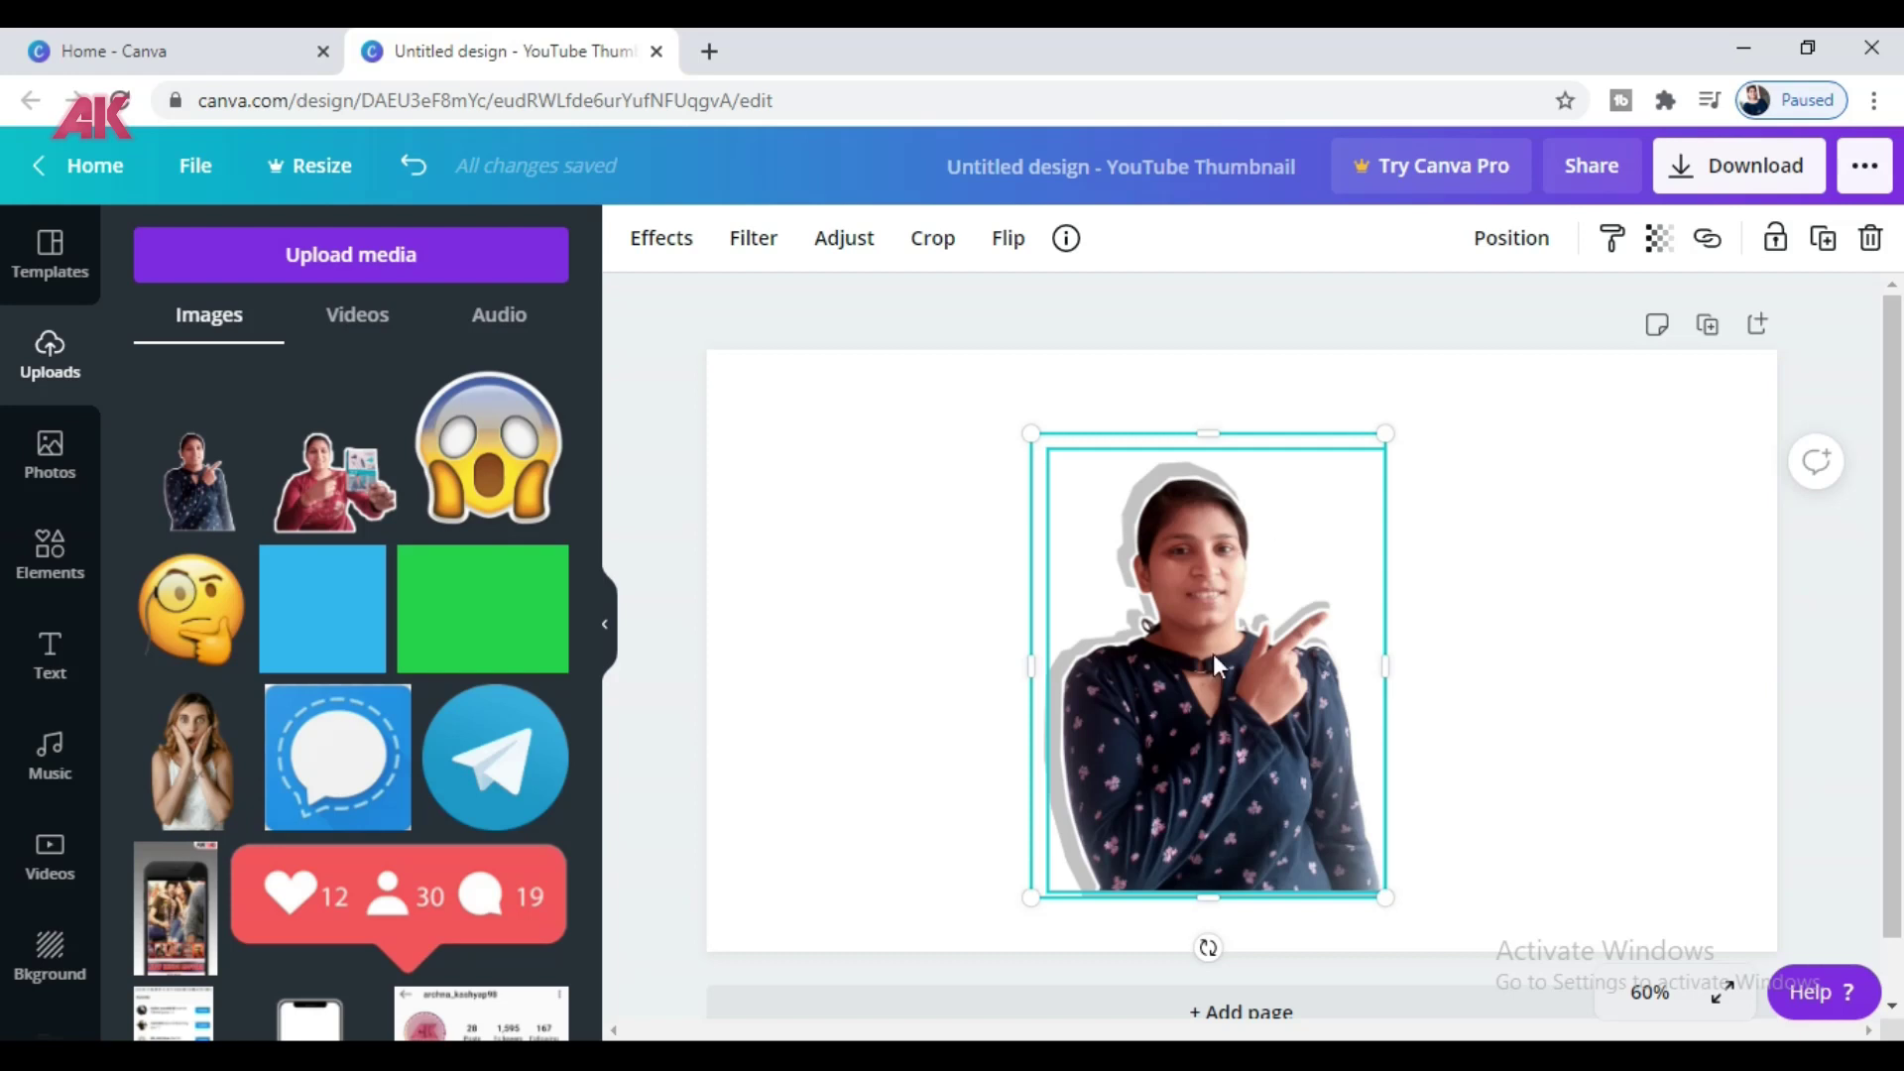
{"action": "left_click", "coordinate": [1511, 644]}
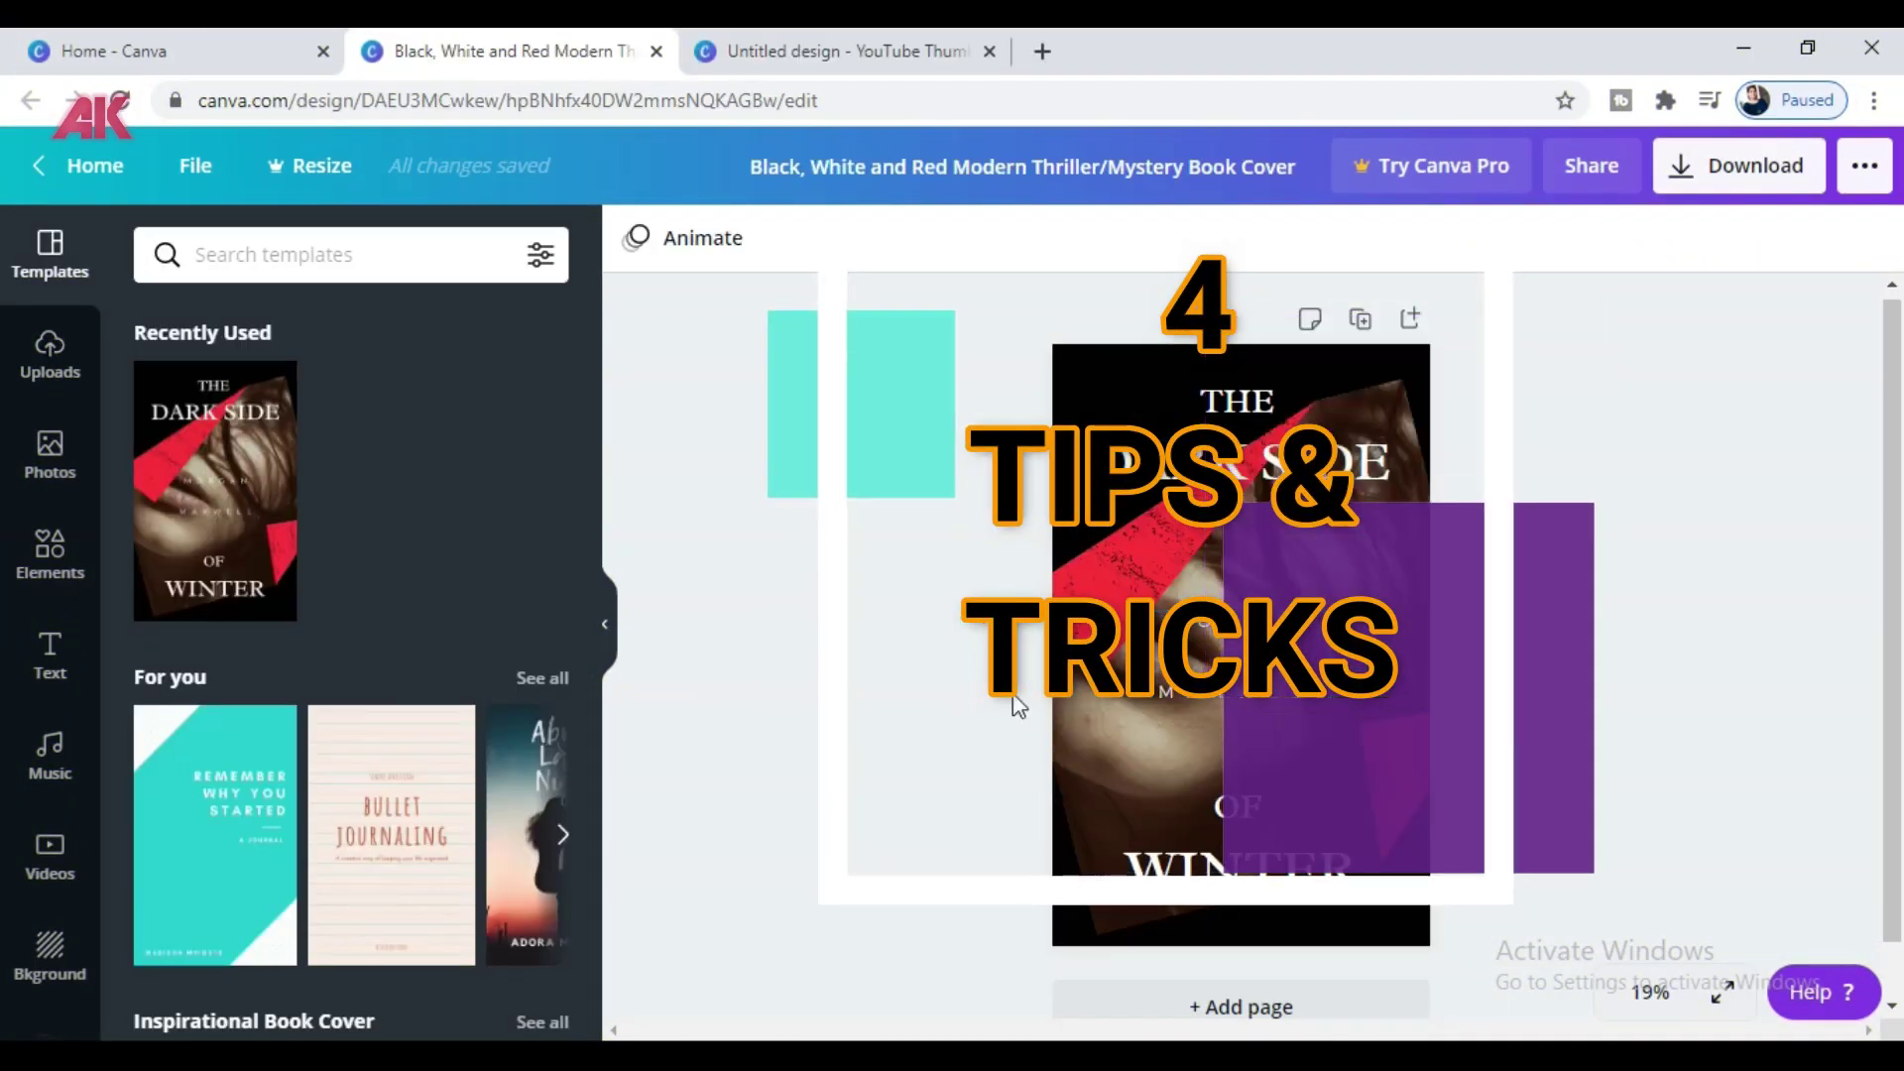
- Replace the placeholder author name with the creator's own name, deleting the old line
{"action": "left_click", "coordinate": [1230, 674]}
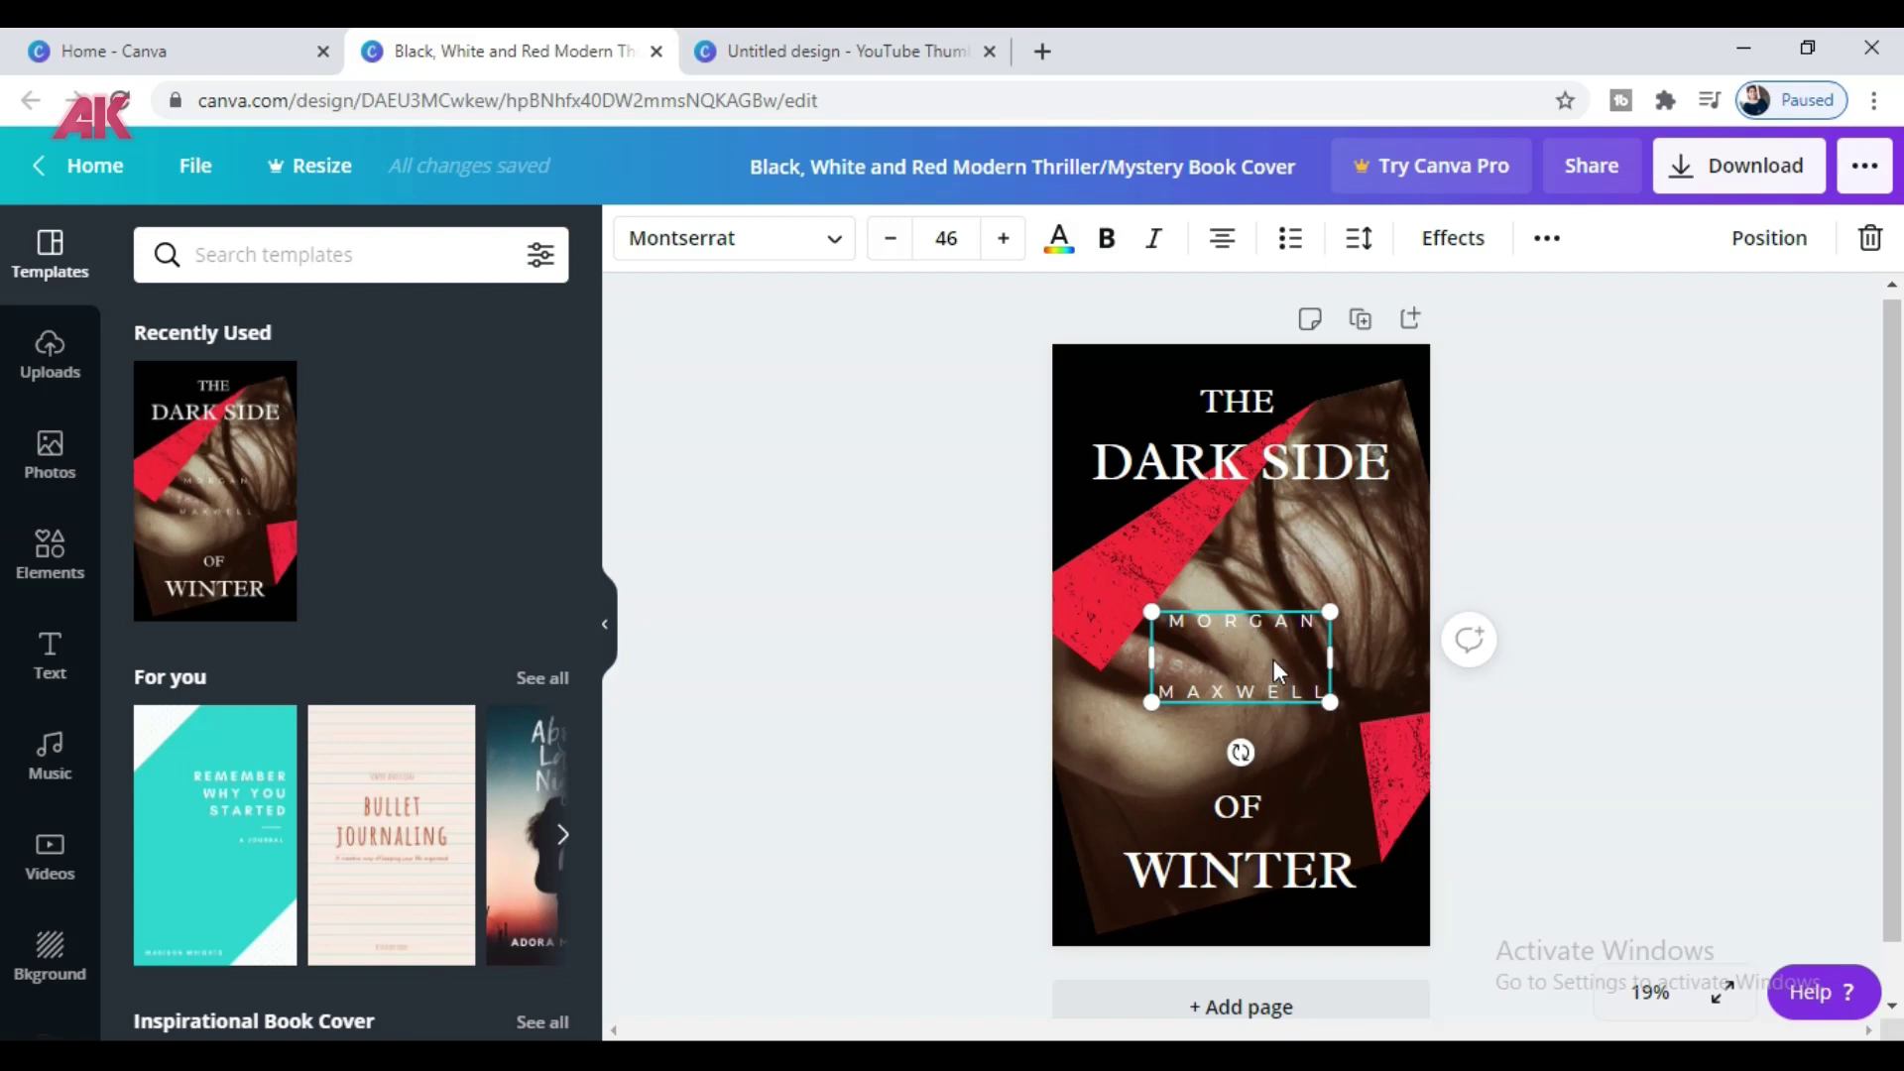
{"action": "double_click", "coordinate": [1240, 622]}
{"action": "left_click_drag", "start_coordinate": [1252, 623], "coordinate": [1286, 661]}
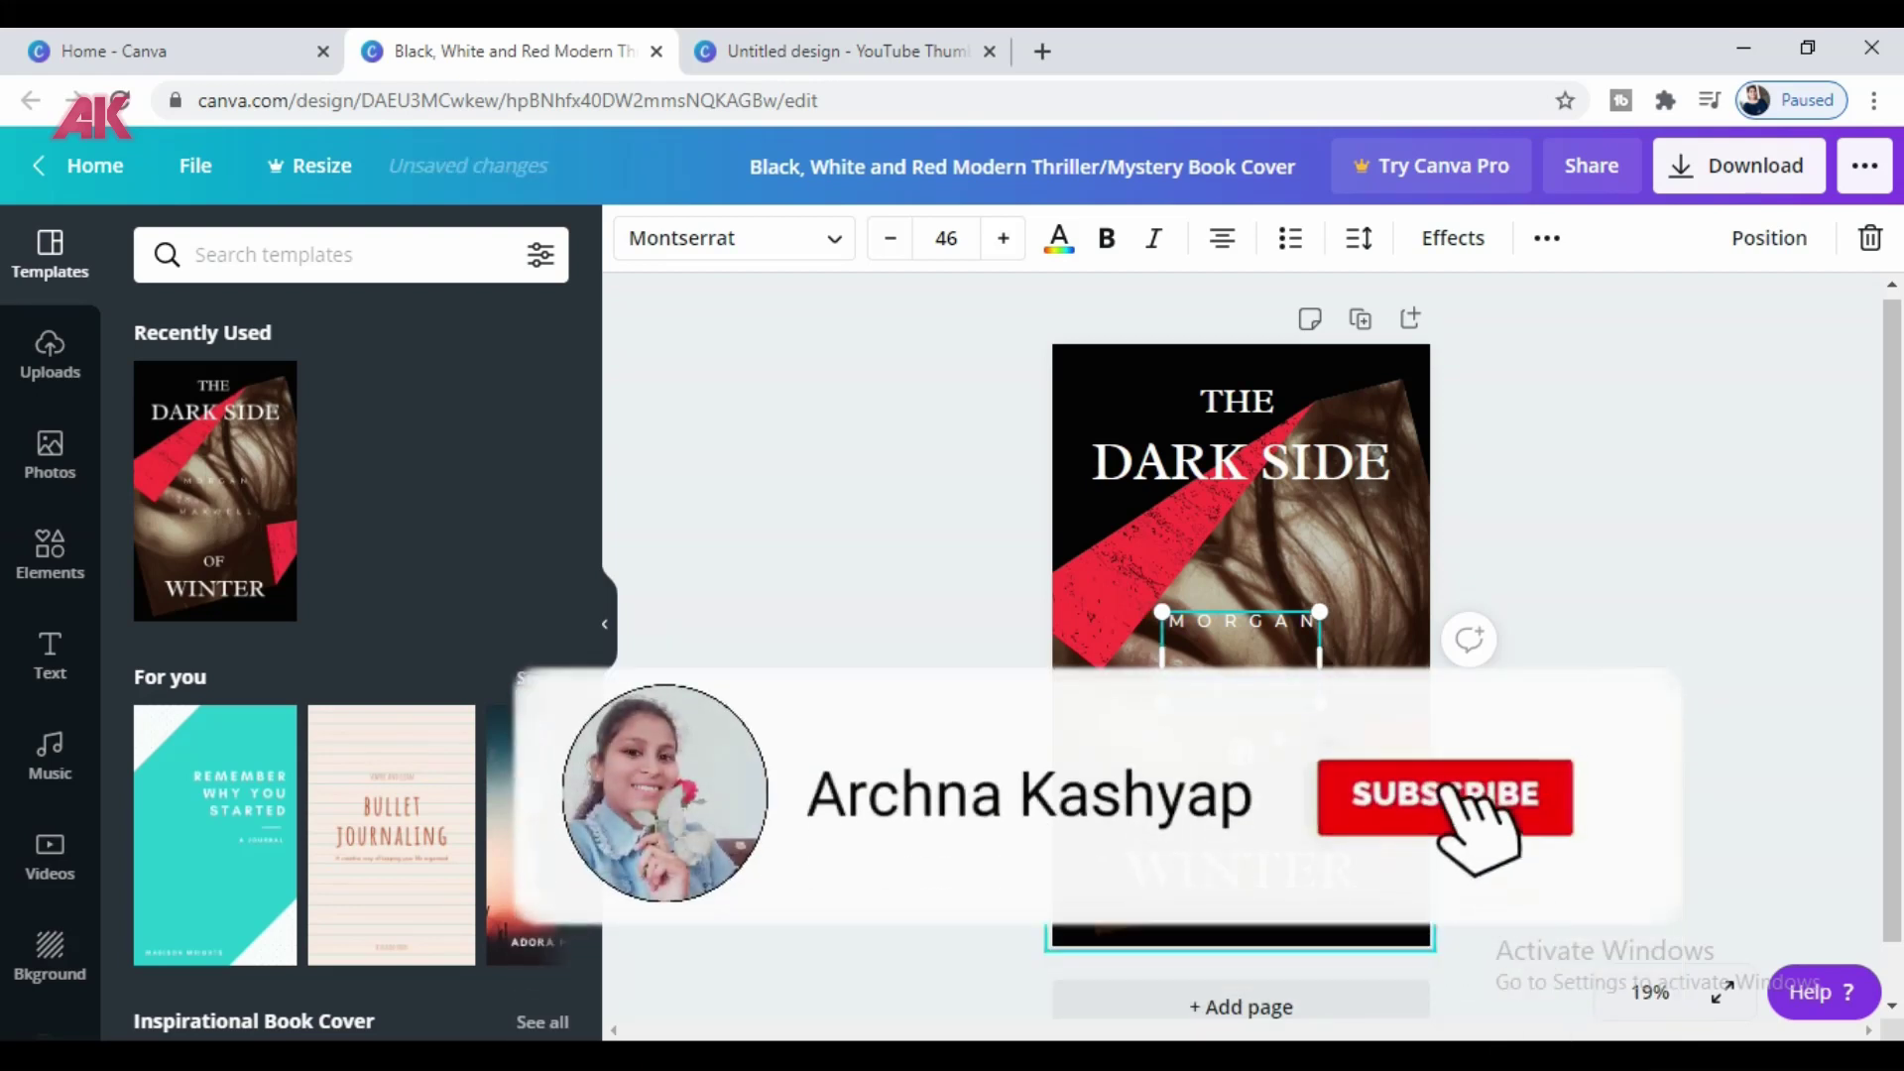
{"action": "key", "text": "BackSpace"}
{"action": "type", "text": "ARCHNA "}
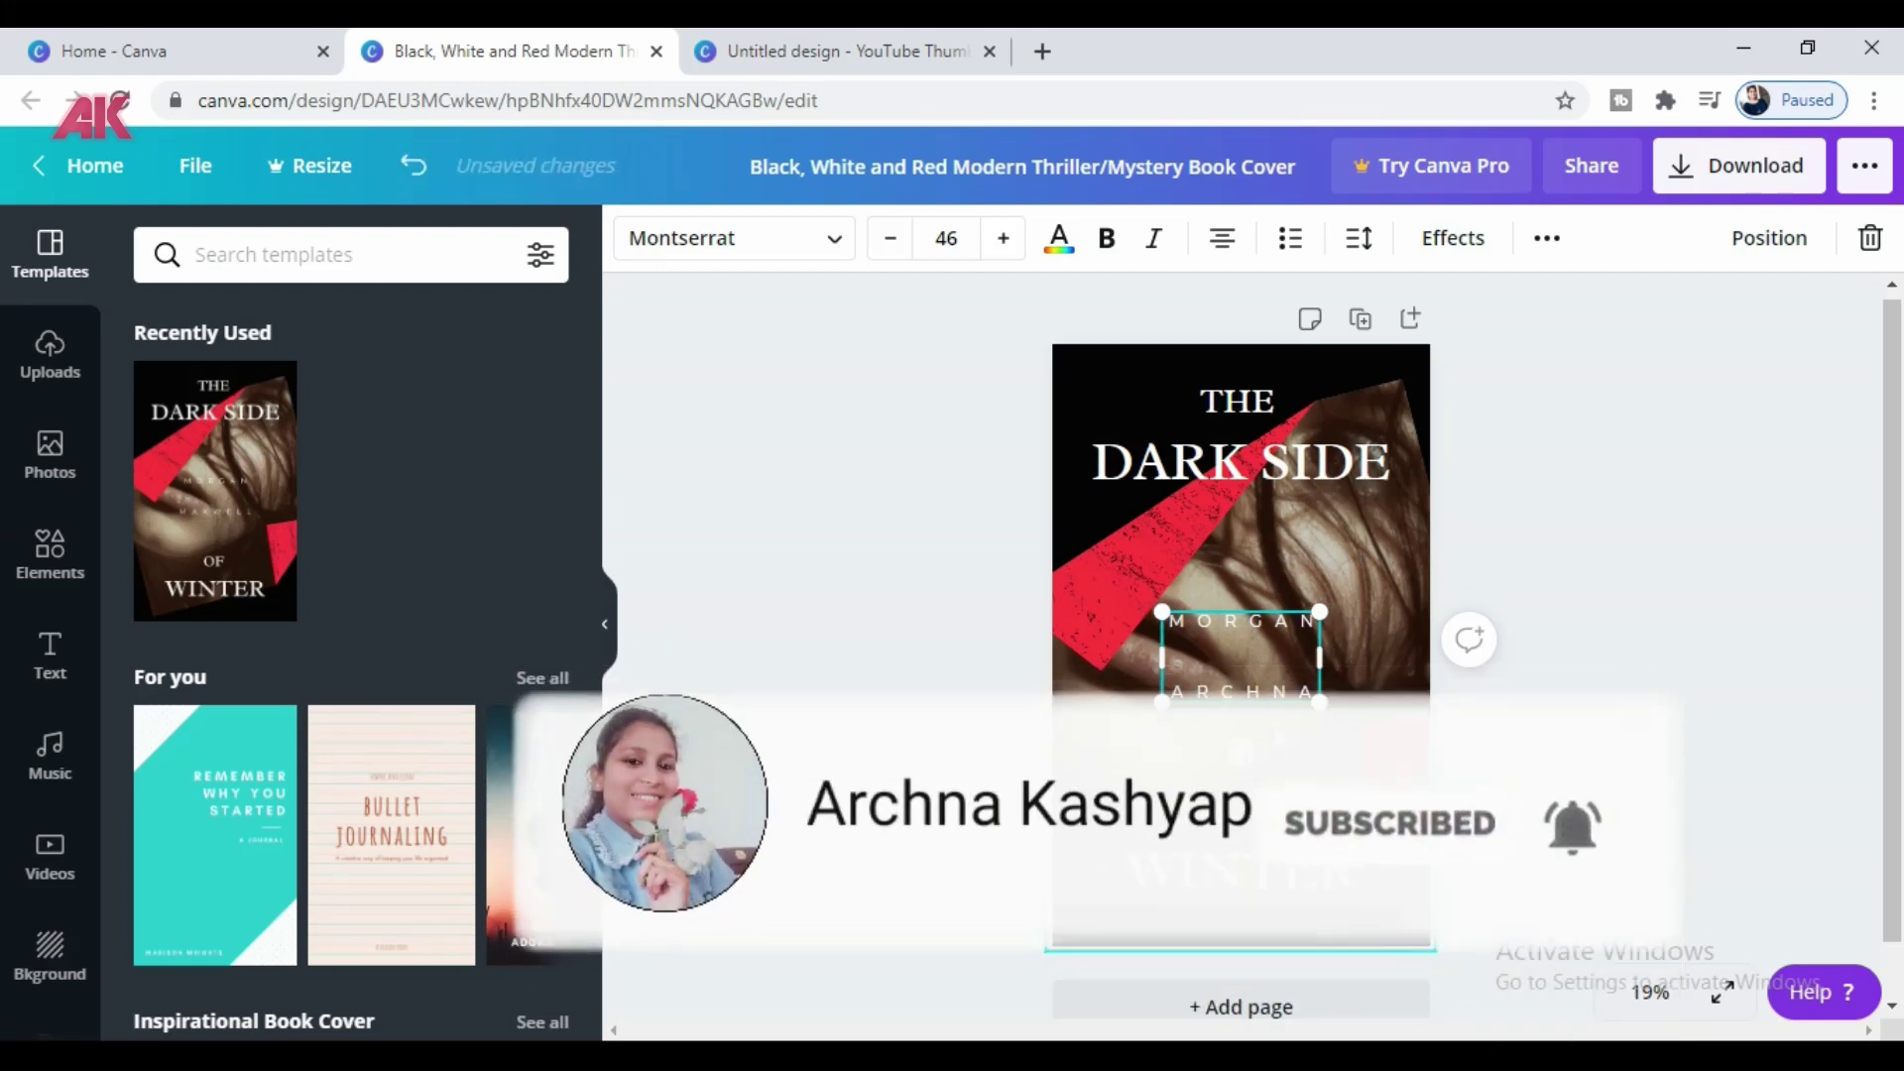
{"action": "type", "text": "KASHYAP"}
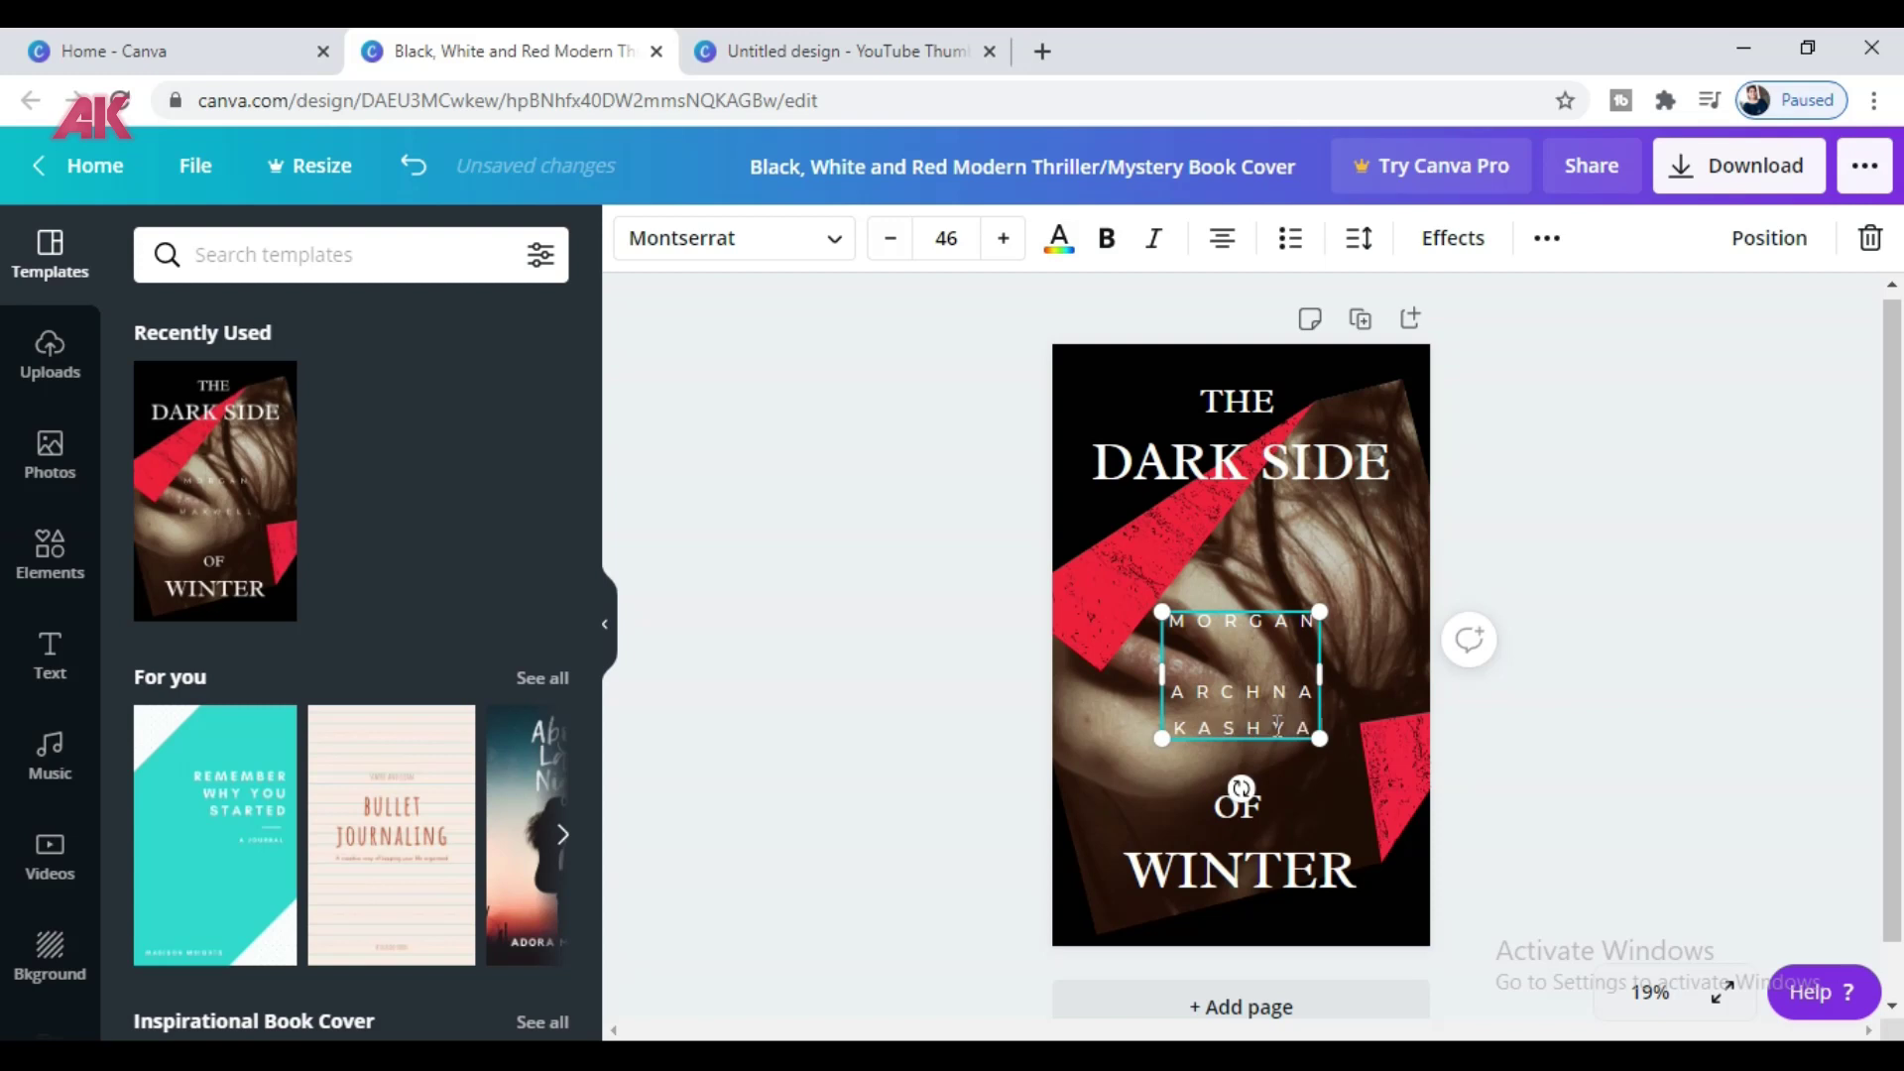
{"action": "key", "text": "ctrl+Home"}
{"action": "key", "text": "shift+End"}
{"action": "key", "text": "BackSpace"}
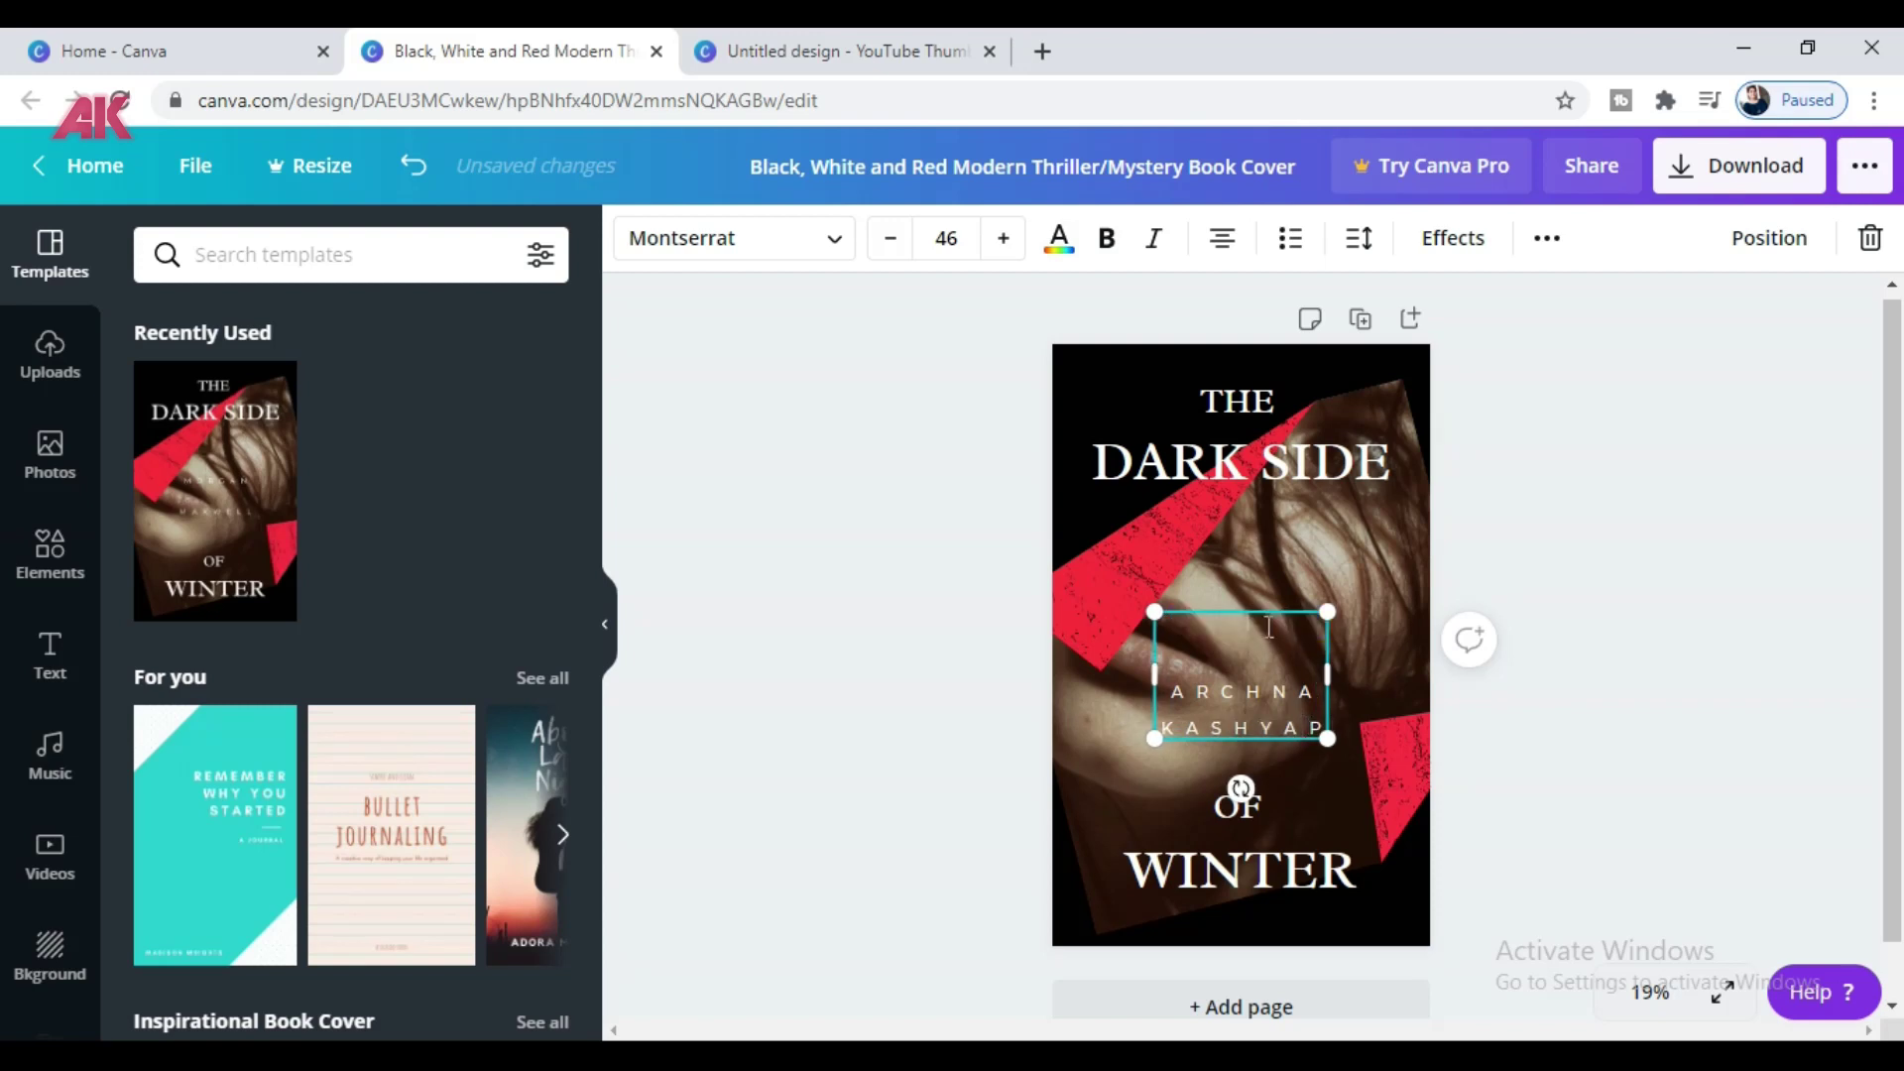
- Enlarge the author name to font size 61.4 and reposition it on the cover
{"action": "left_click_drag", "start_coordinate": [1269, 628], "coordinate": [1266, 623]}
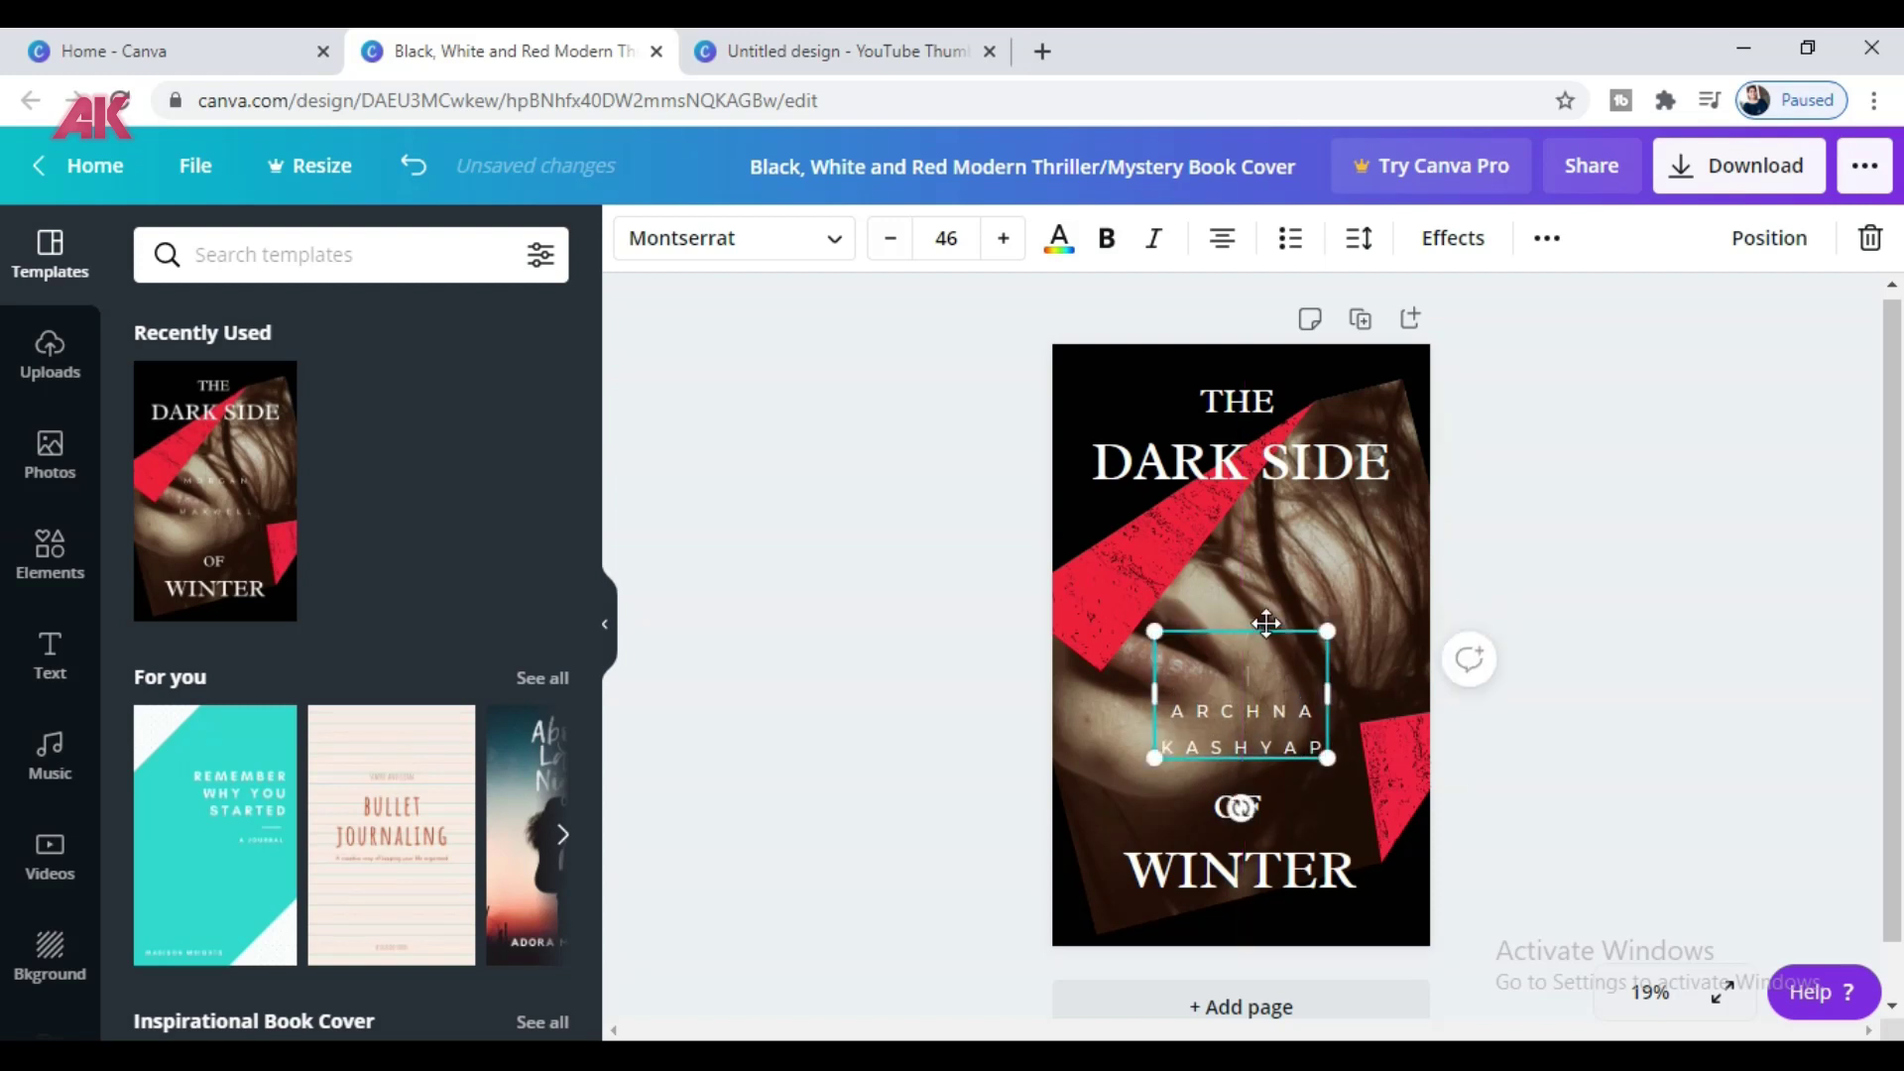
{"action": "left_click_drag", "start_coordinate": [1333, 625], "coordinate": [1385, 589]}
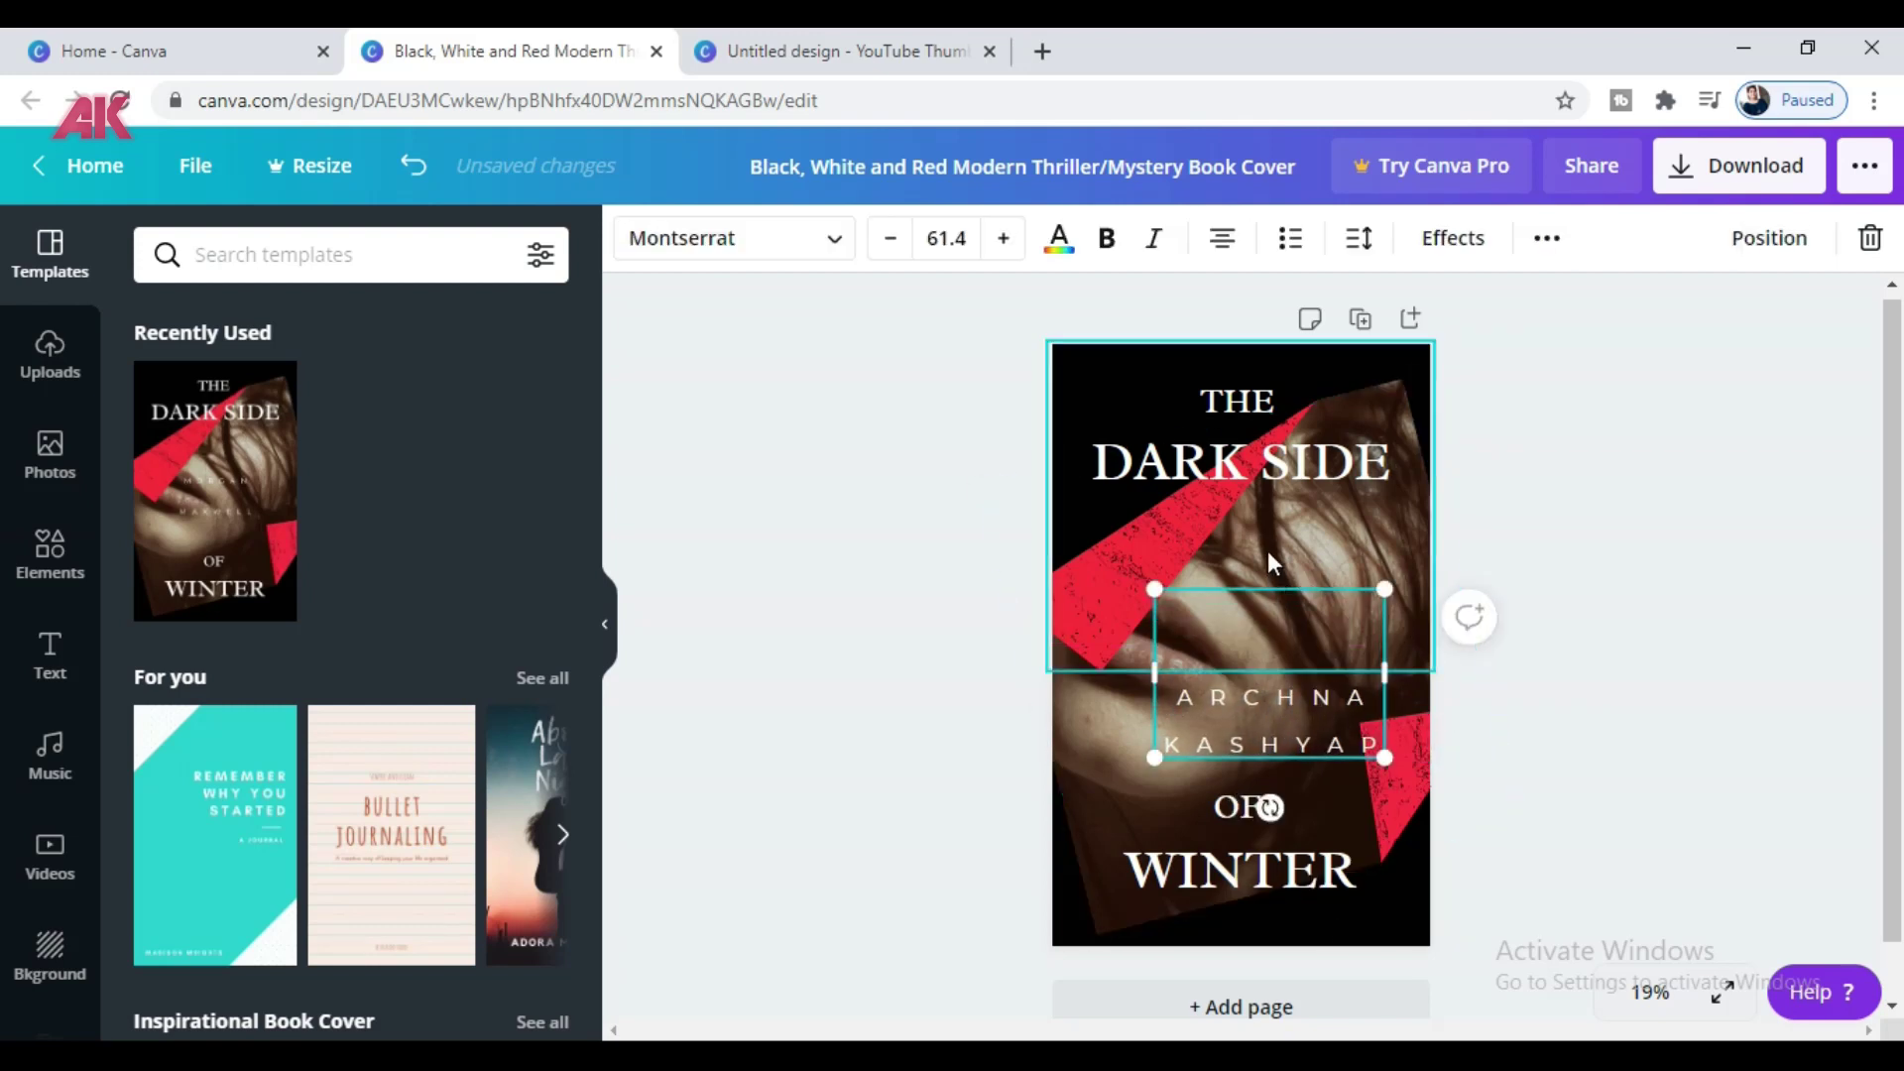
{"action": "left_click_drag", "start_coordinate": [1279, 620], "coordinate": [1262, 593]}
{"action": "left_click", "coordinate": [1318, 799]}
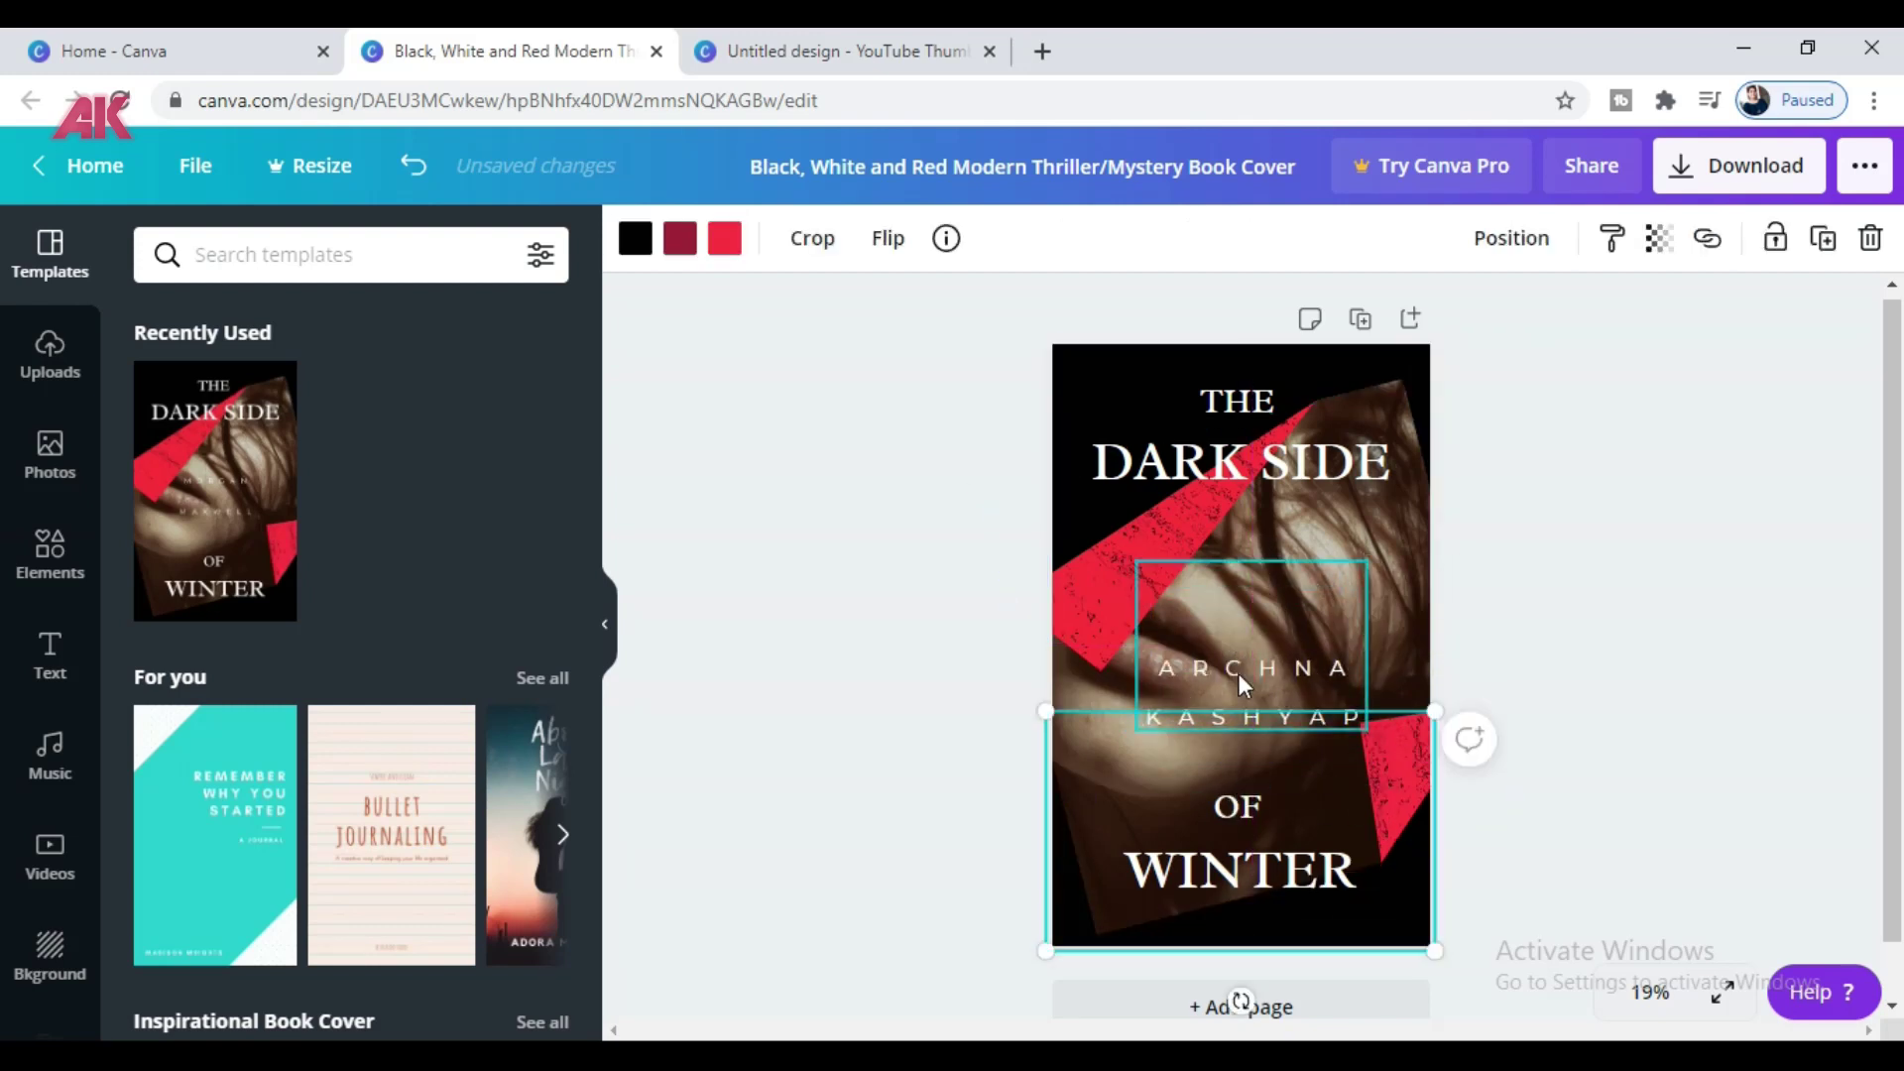
{"action": "left_click", "coordinate": [1408, 670]}
{"action": "left_click", "coordinate": [1629, 647]}
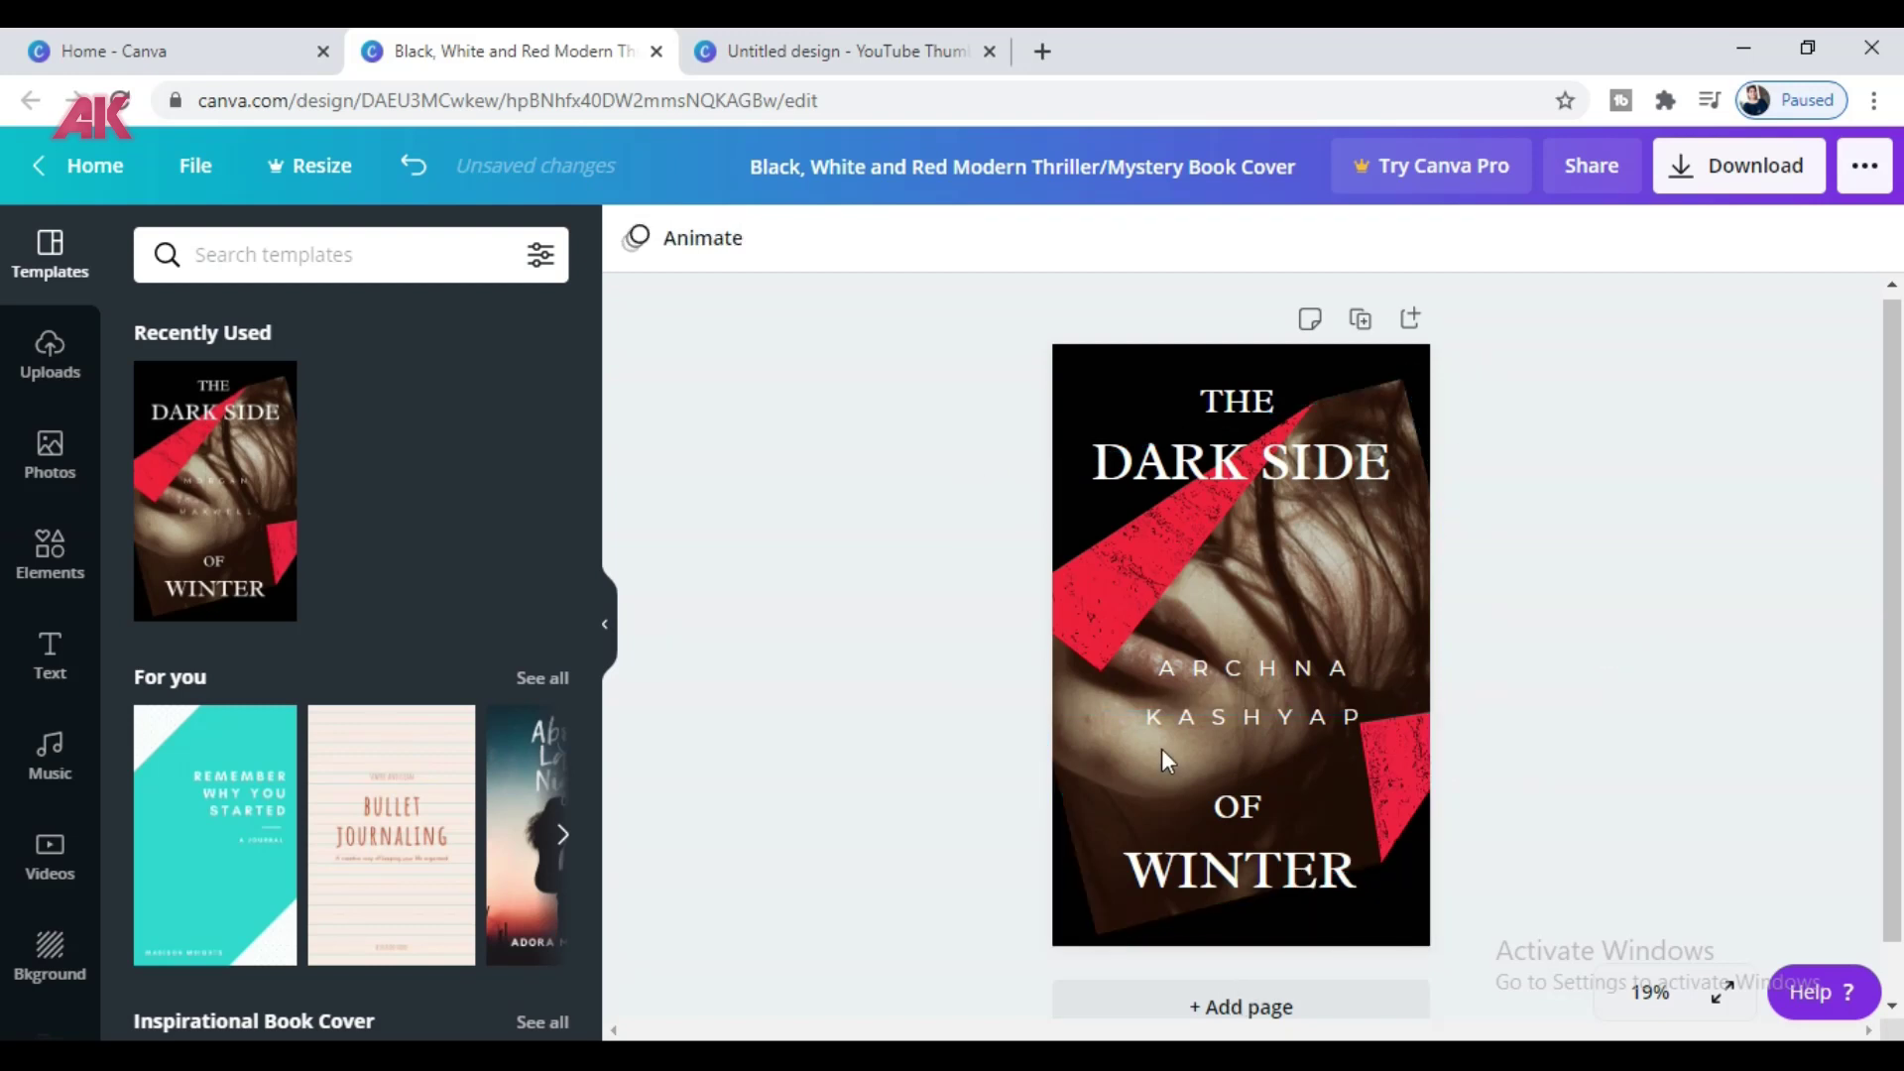
{"action": "left_click", "coordinate": [1264, 661]}
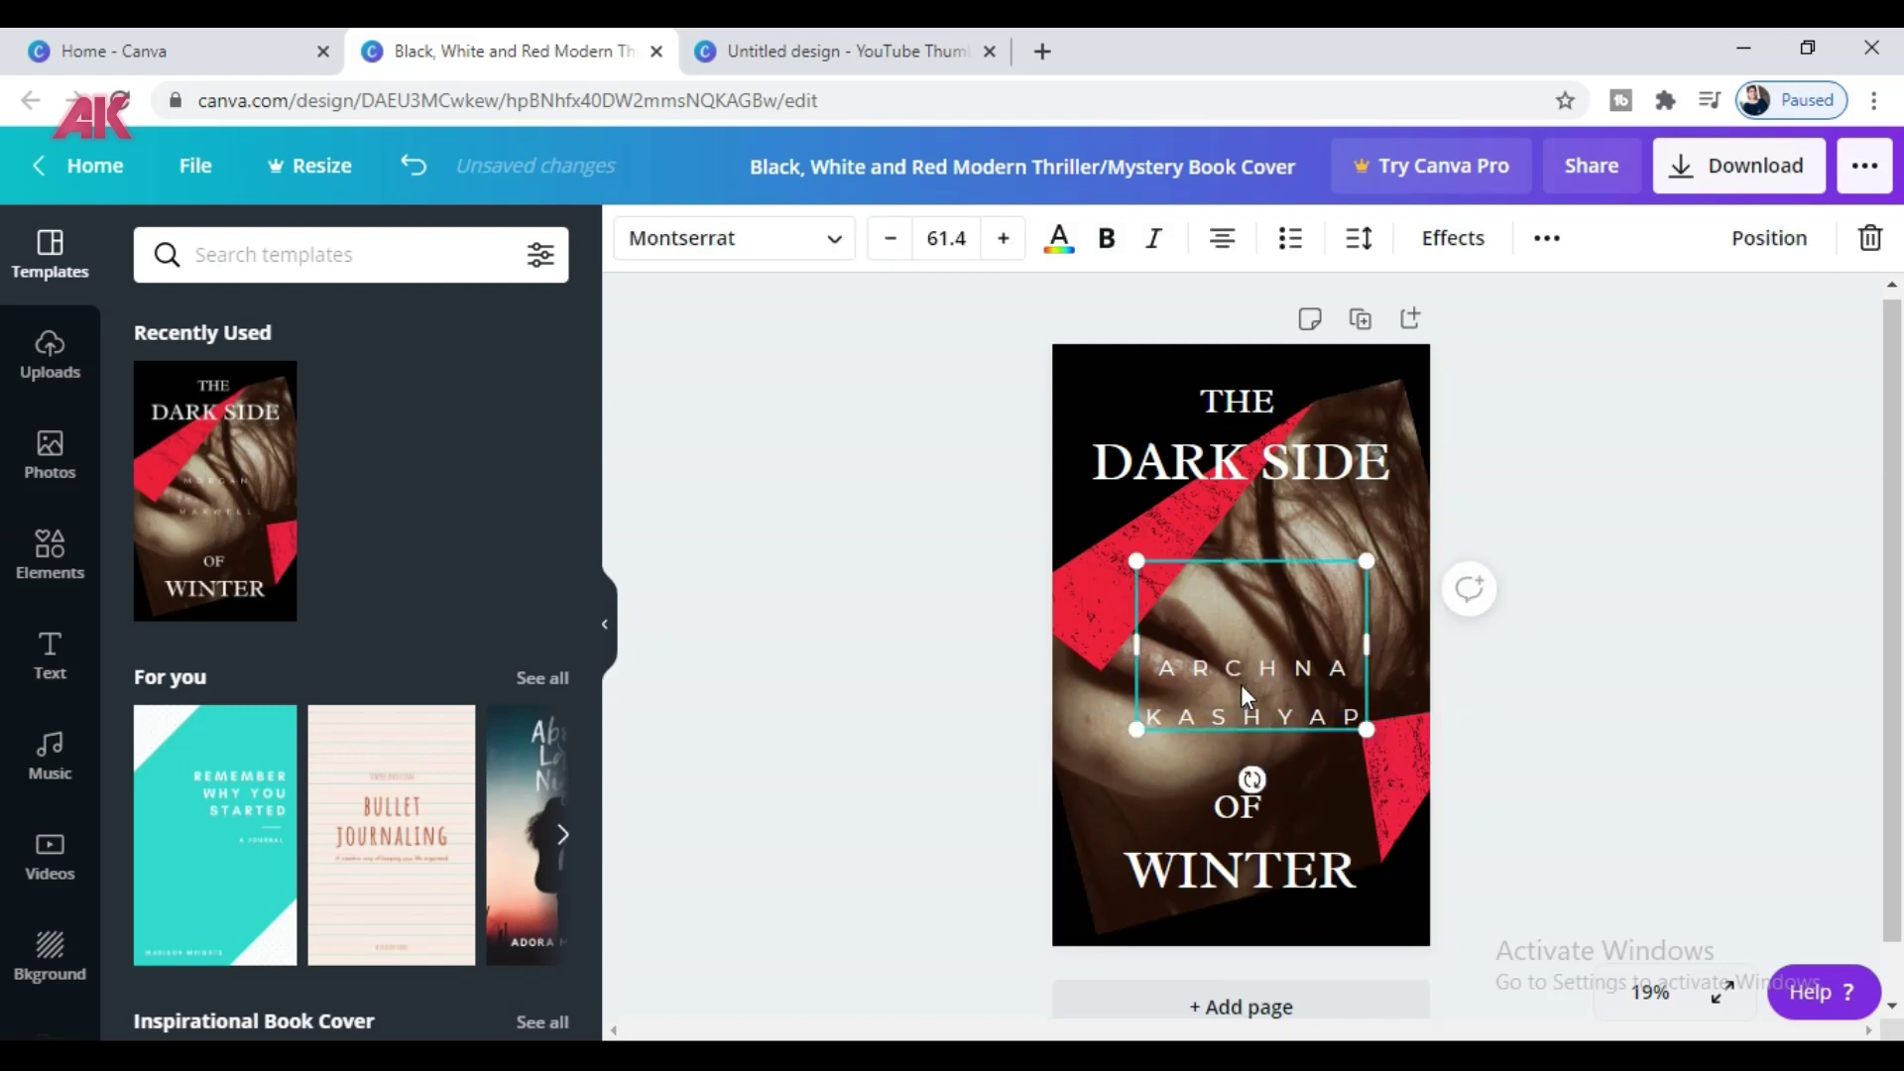
{"action": "left_click", "coordinate": [1545, 243]}
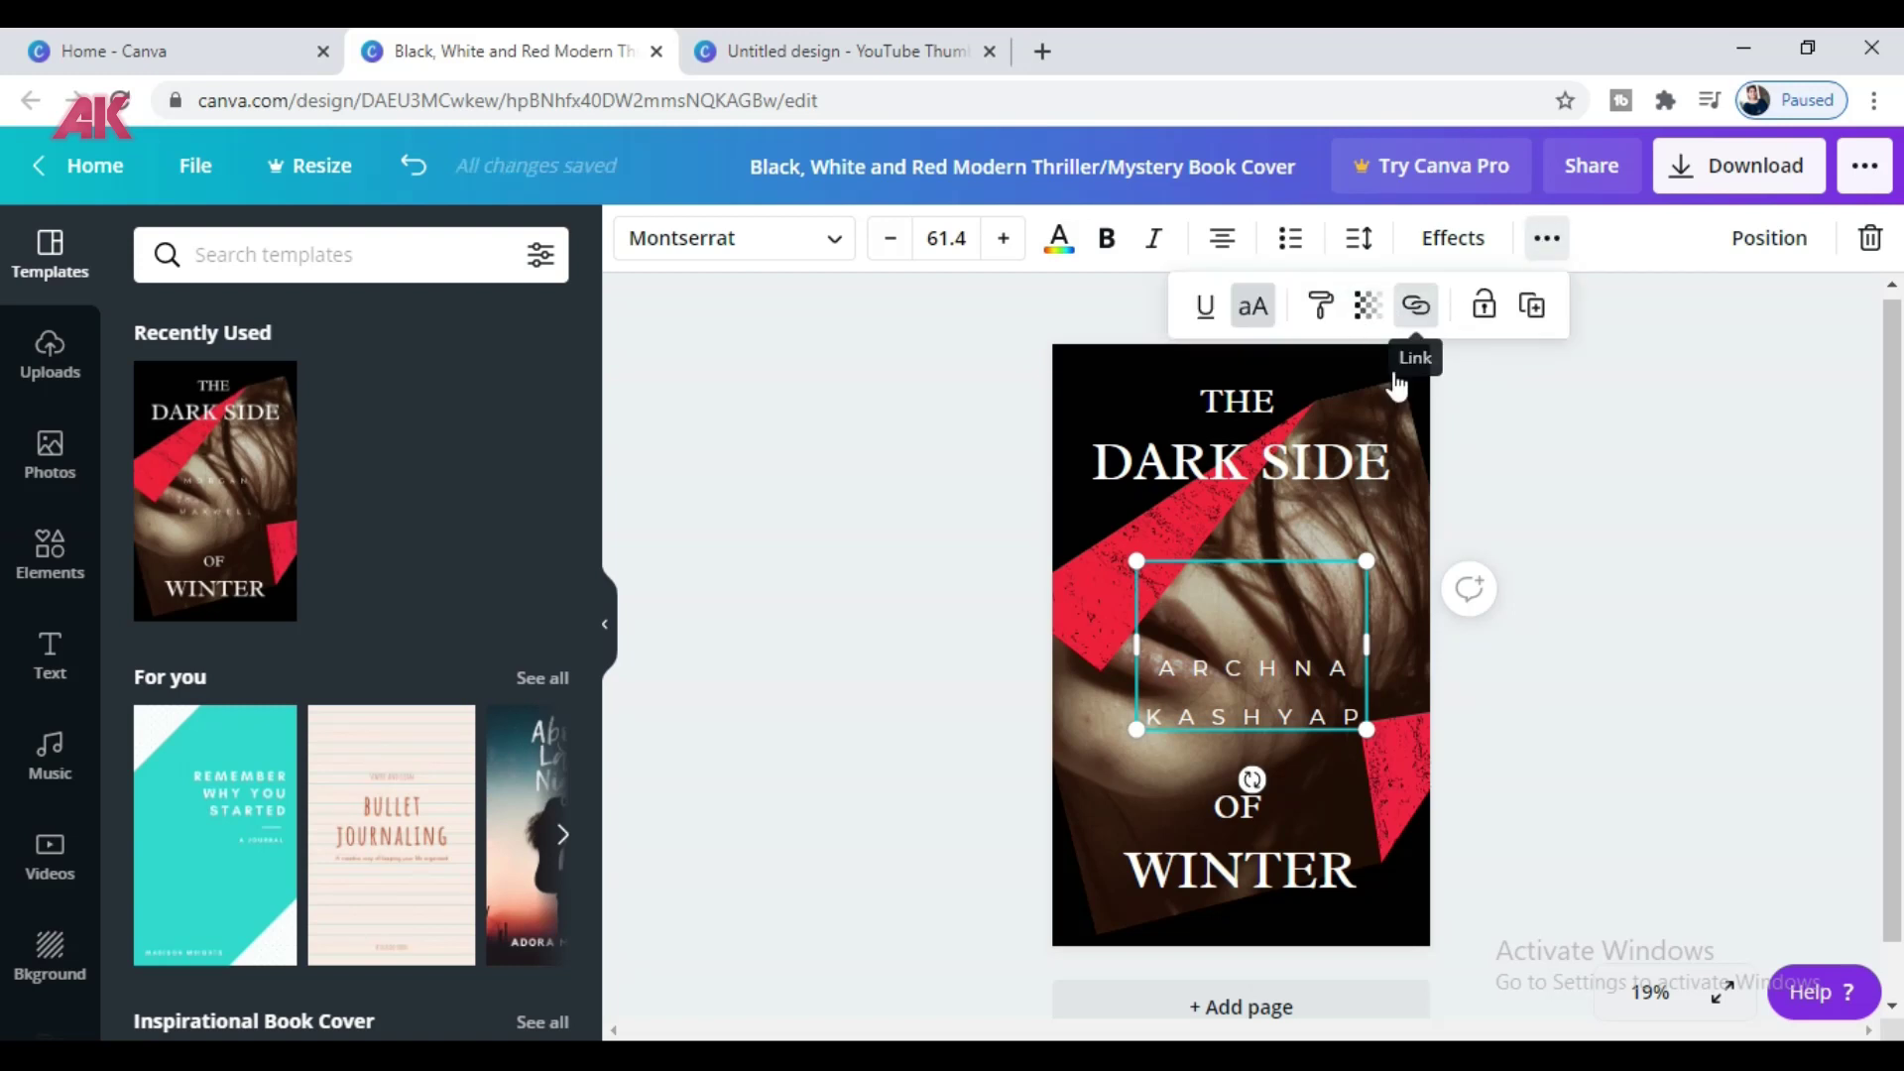
{"action": "left_click", "coordinate": [1416, 308]}
{"action": "type", "text": "www.g"}
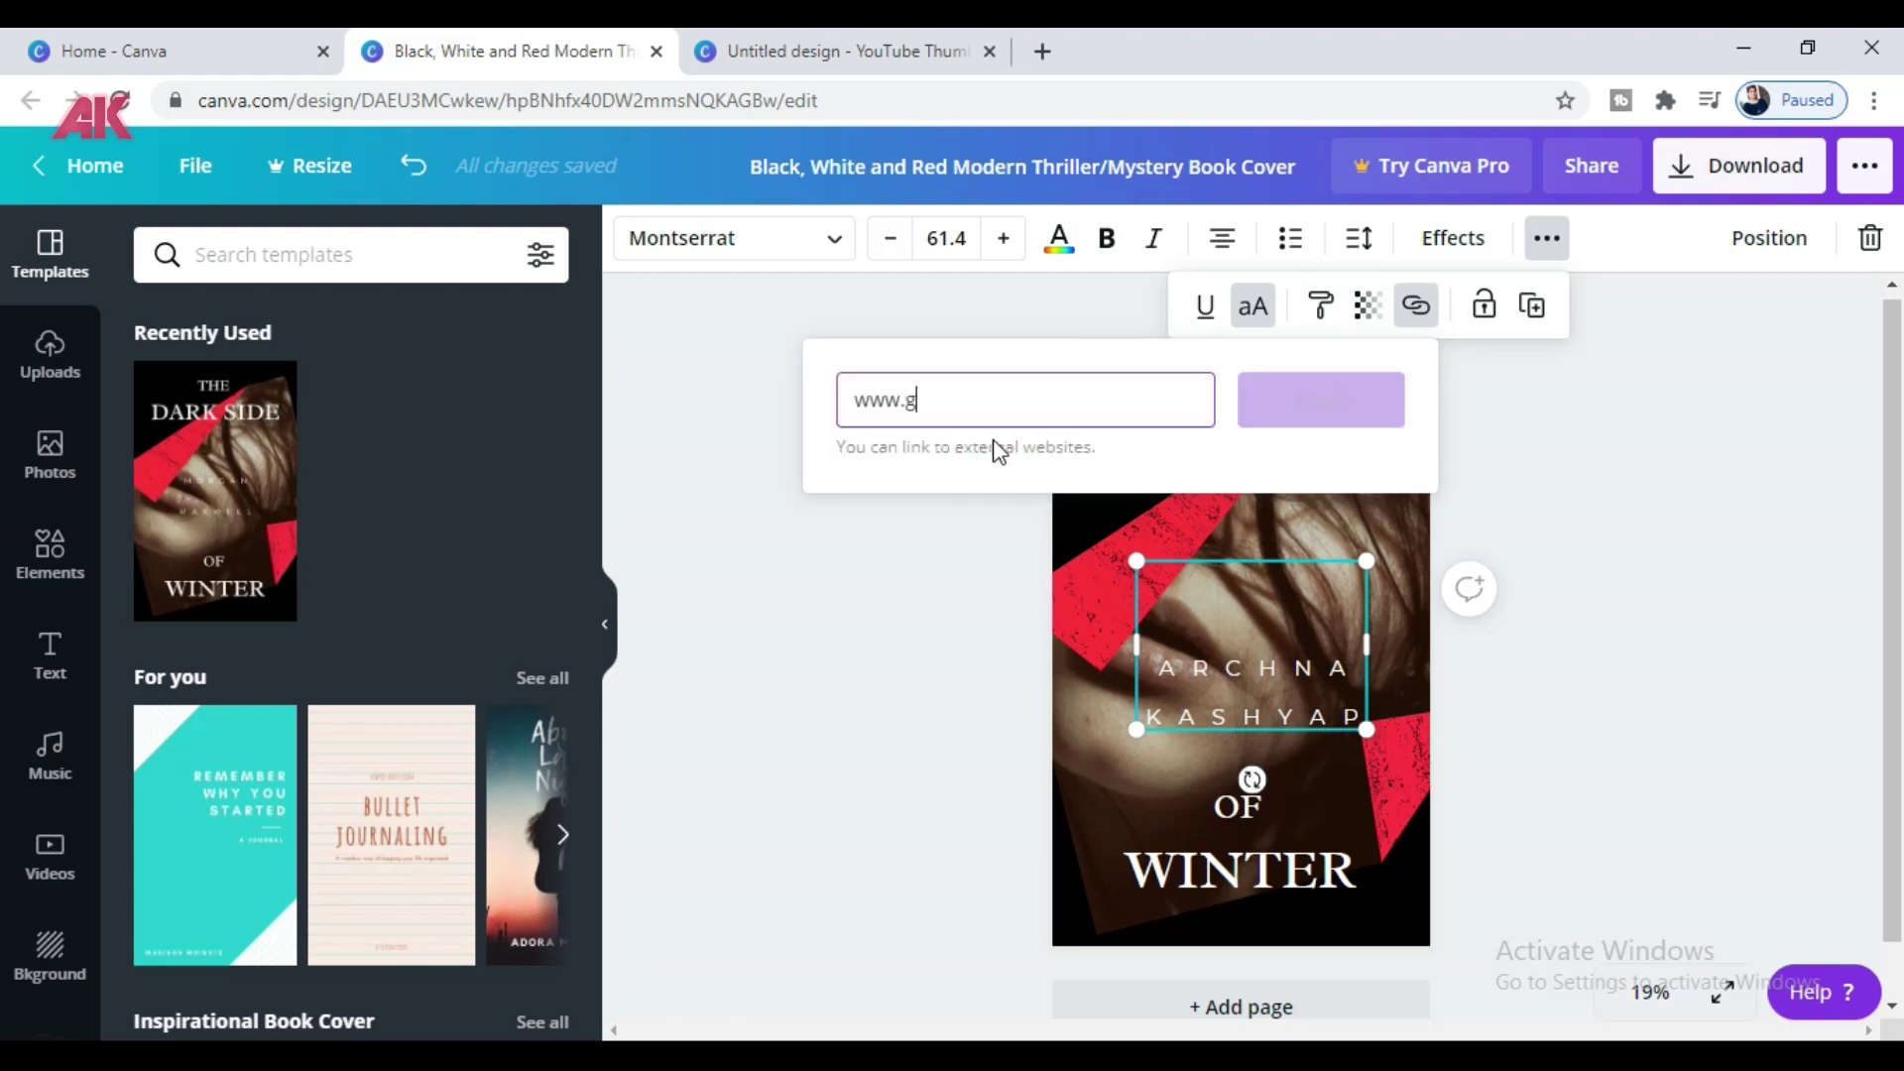
{"action": "type", "text": "gogle.com"}
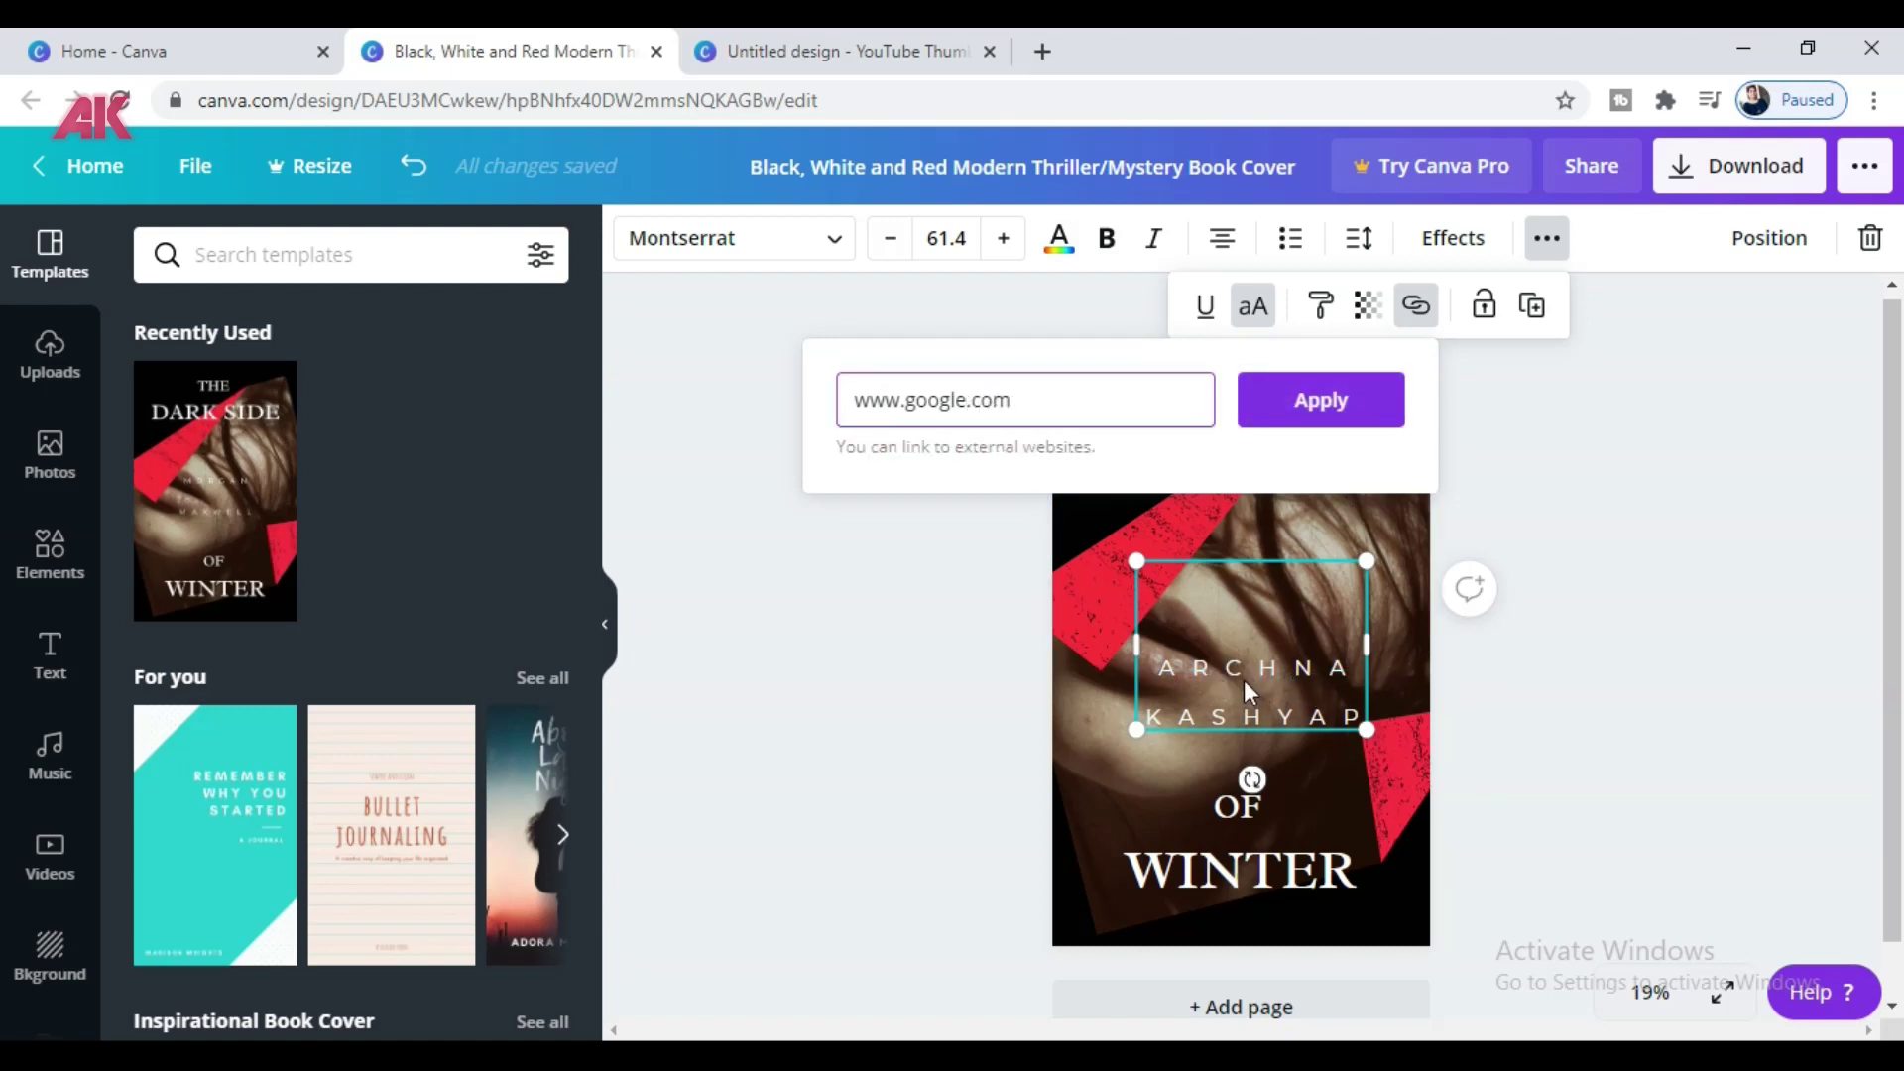
{"action": "left_click", "coordinate": [1348, 401]}
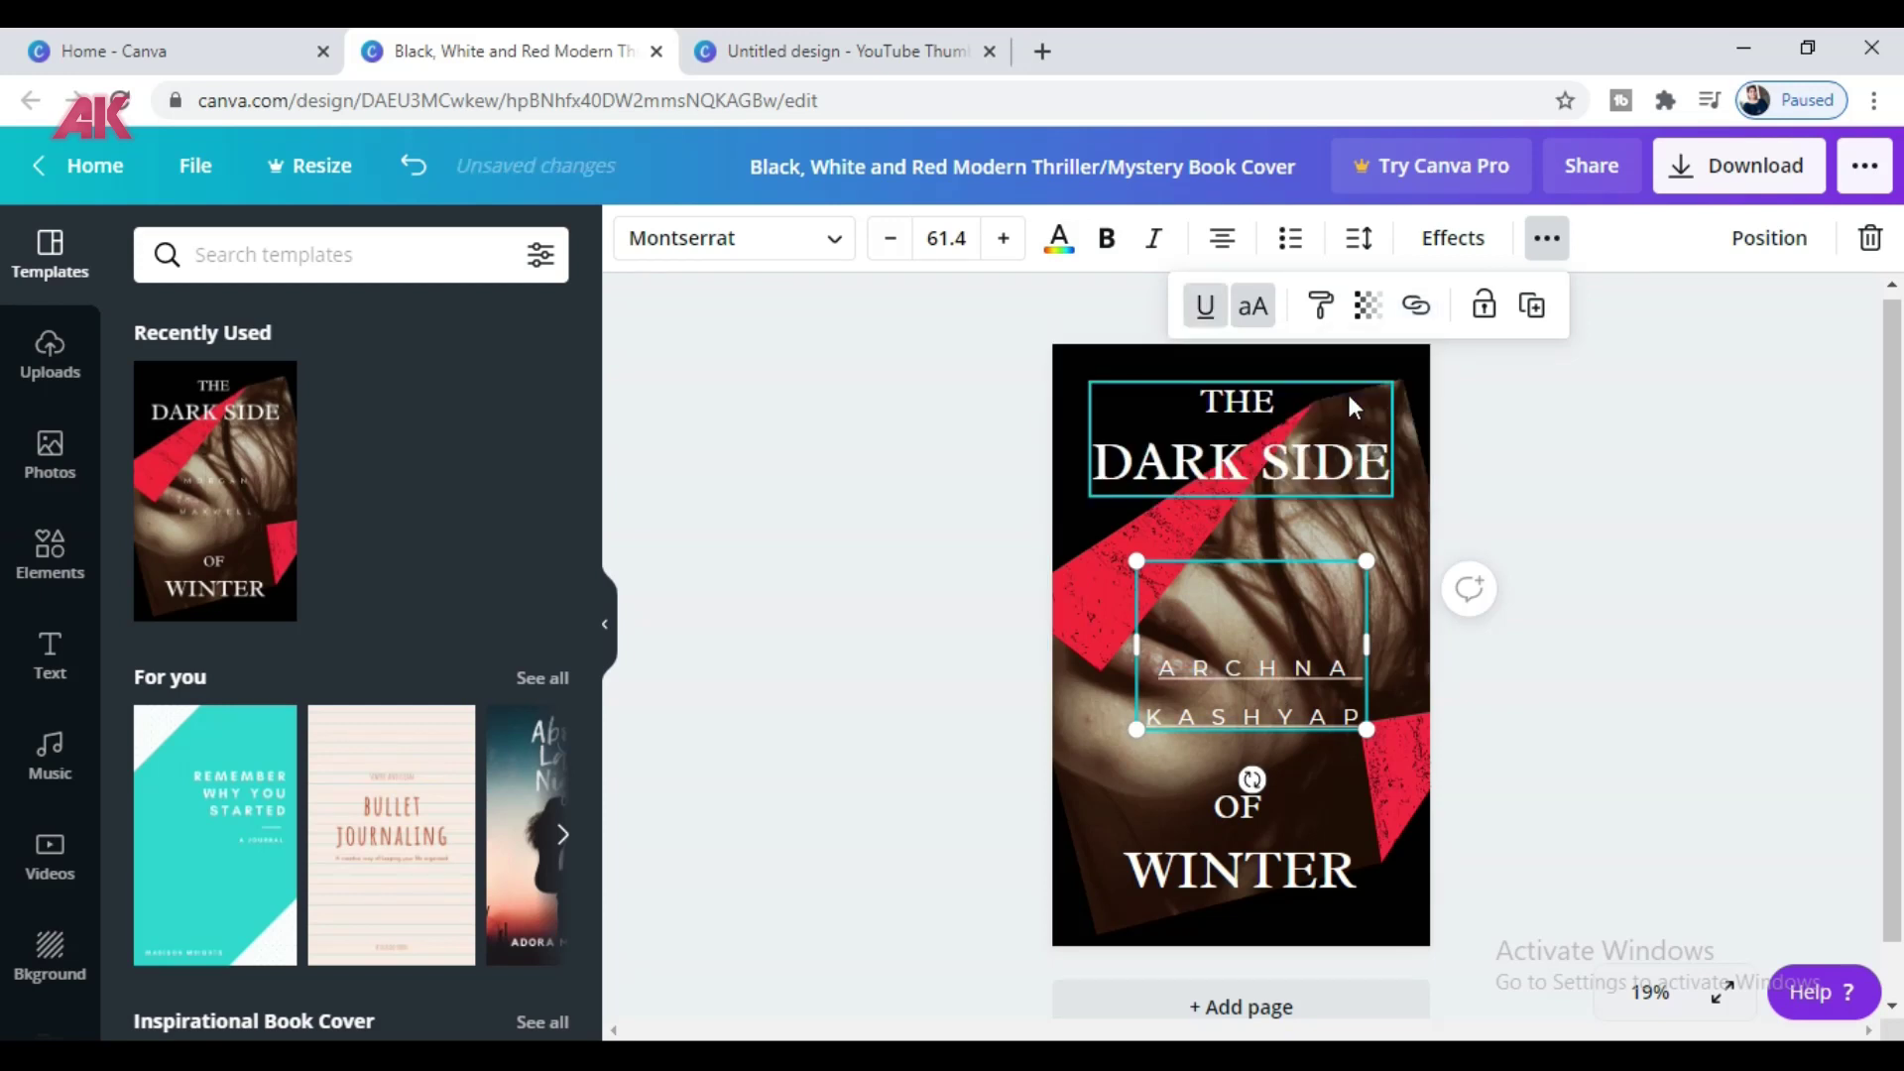
{"action": "left_click", "coordinate": [1493, 708]}
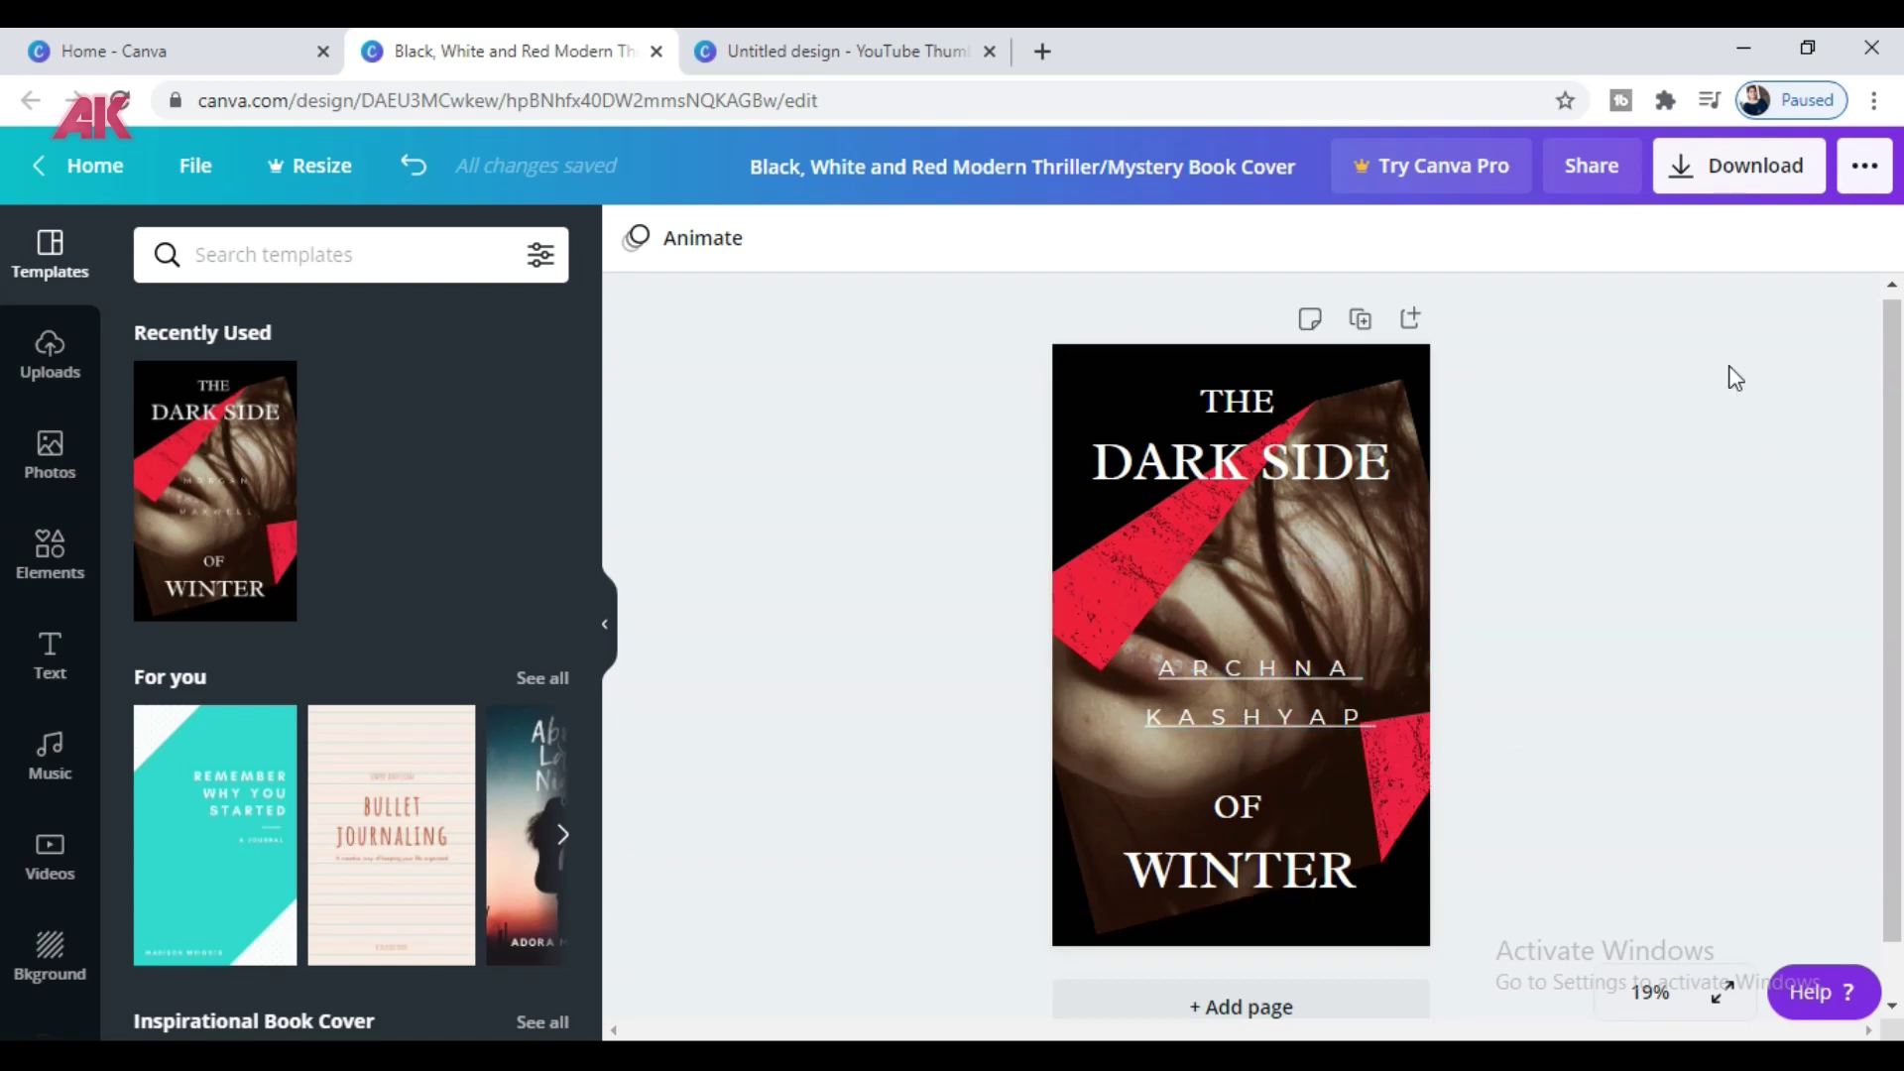
{"action": "left_click", "coordinate": [1864, 165]}
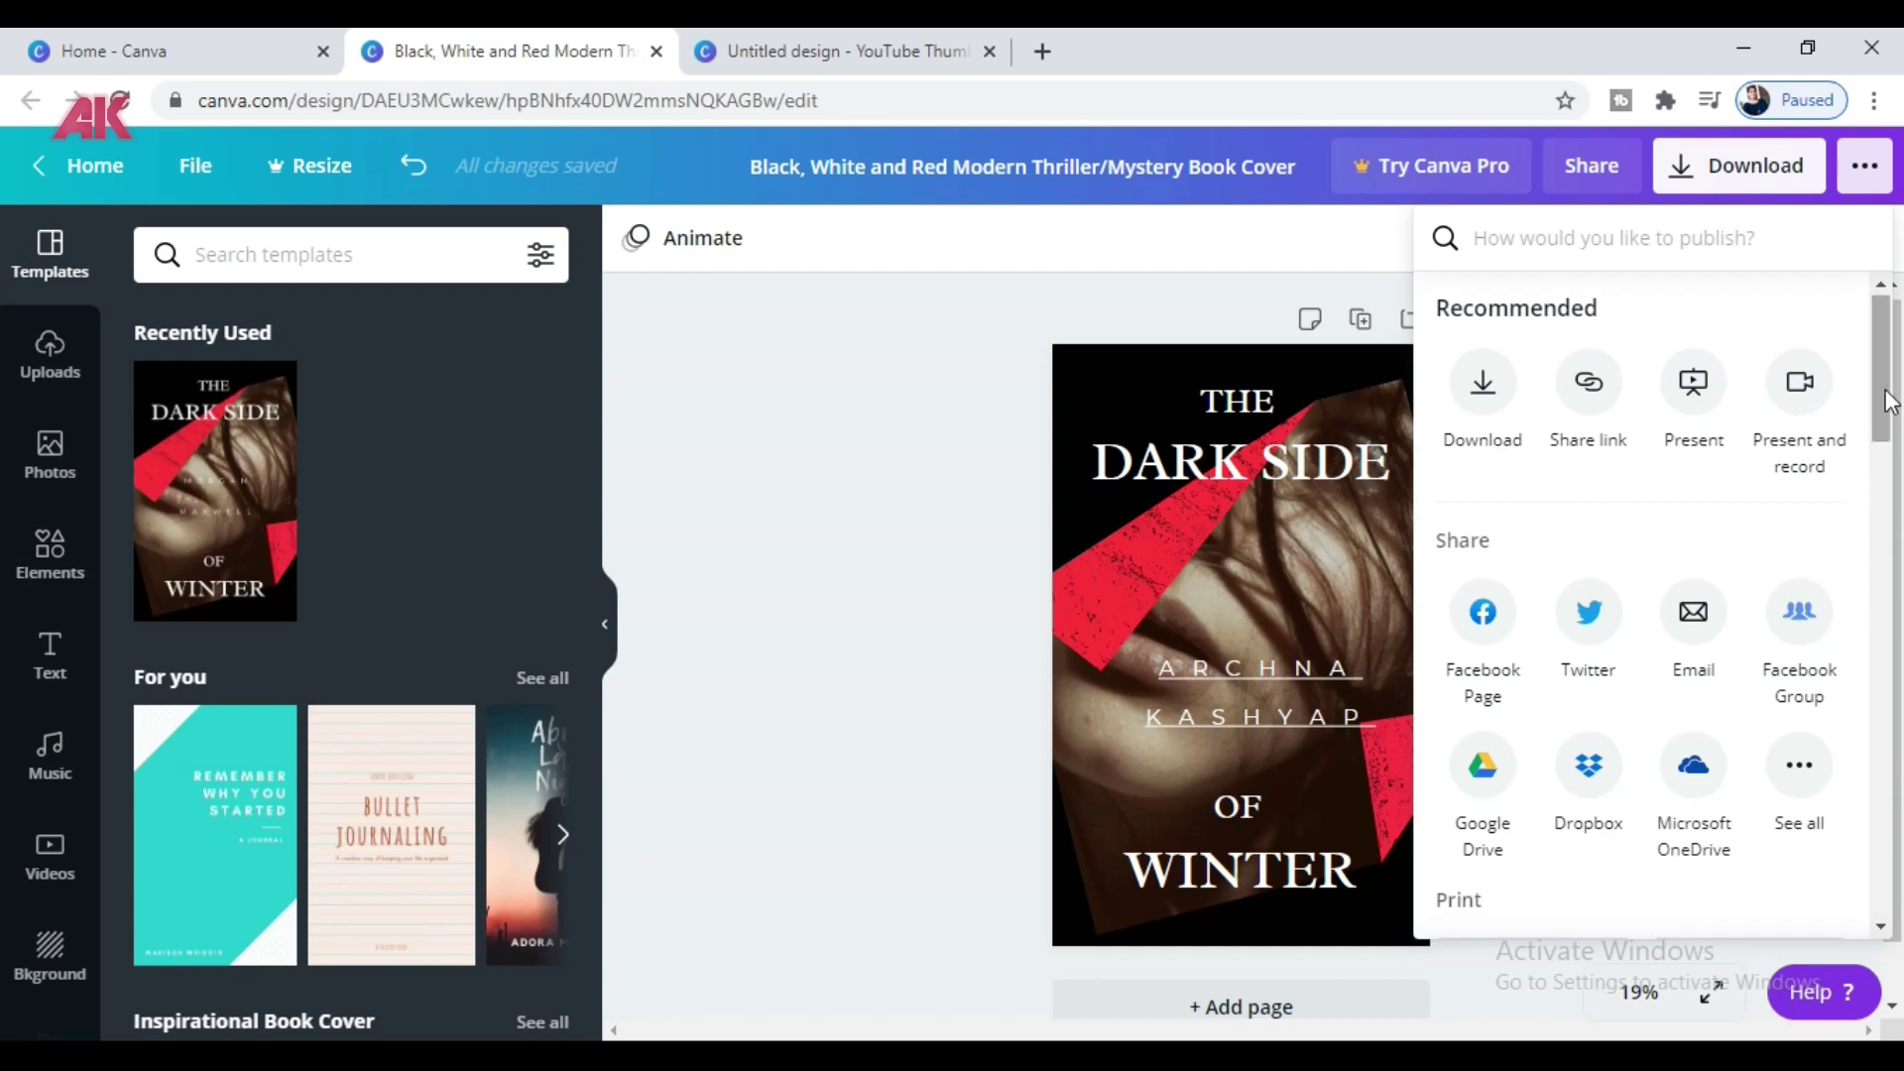
{"action": "scroll", "coordinate": [1859, 511], "scroll_direction": "down", "scroll_amount": 3}
{"action": "left_click", "coordinate": [1797, 506]}
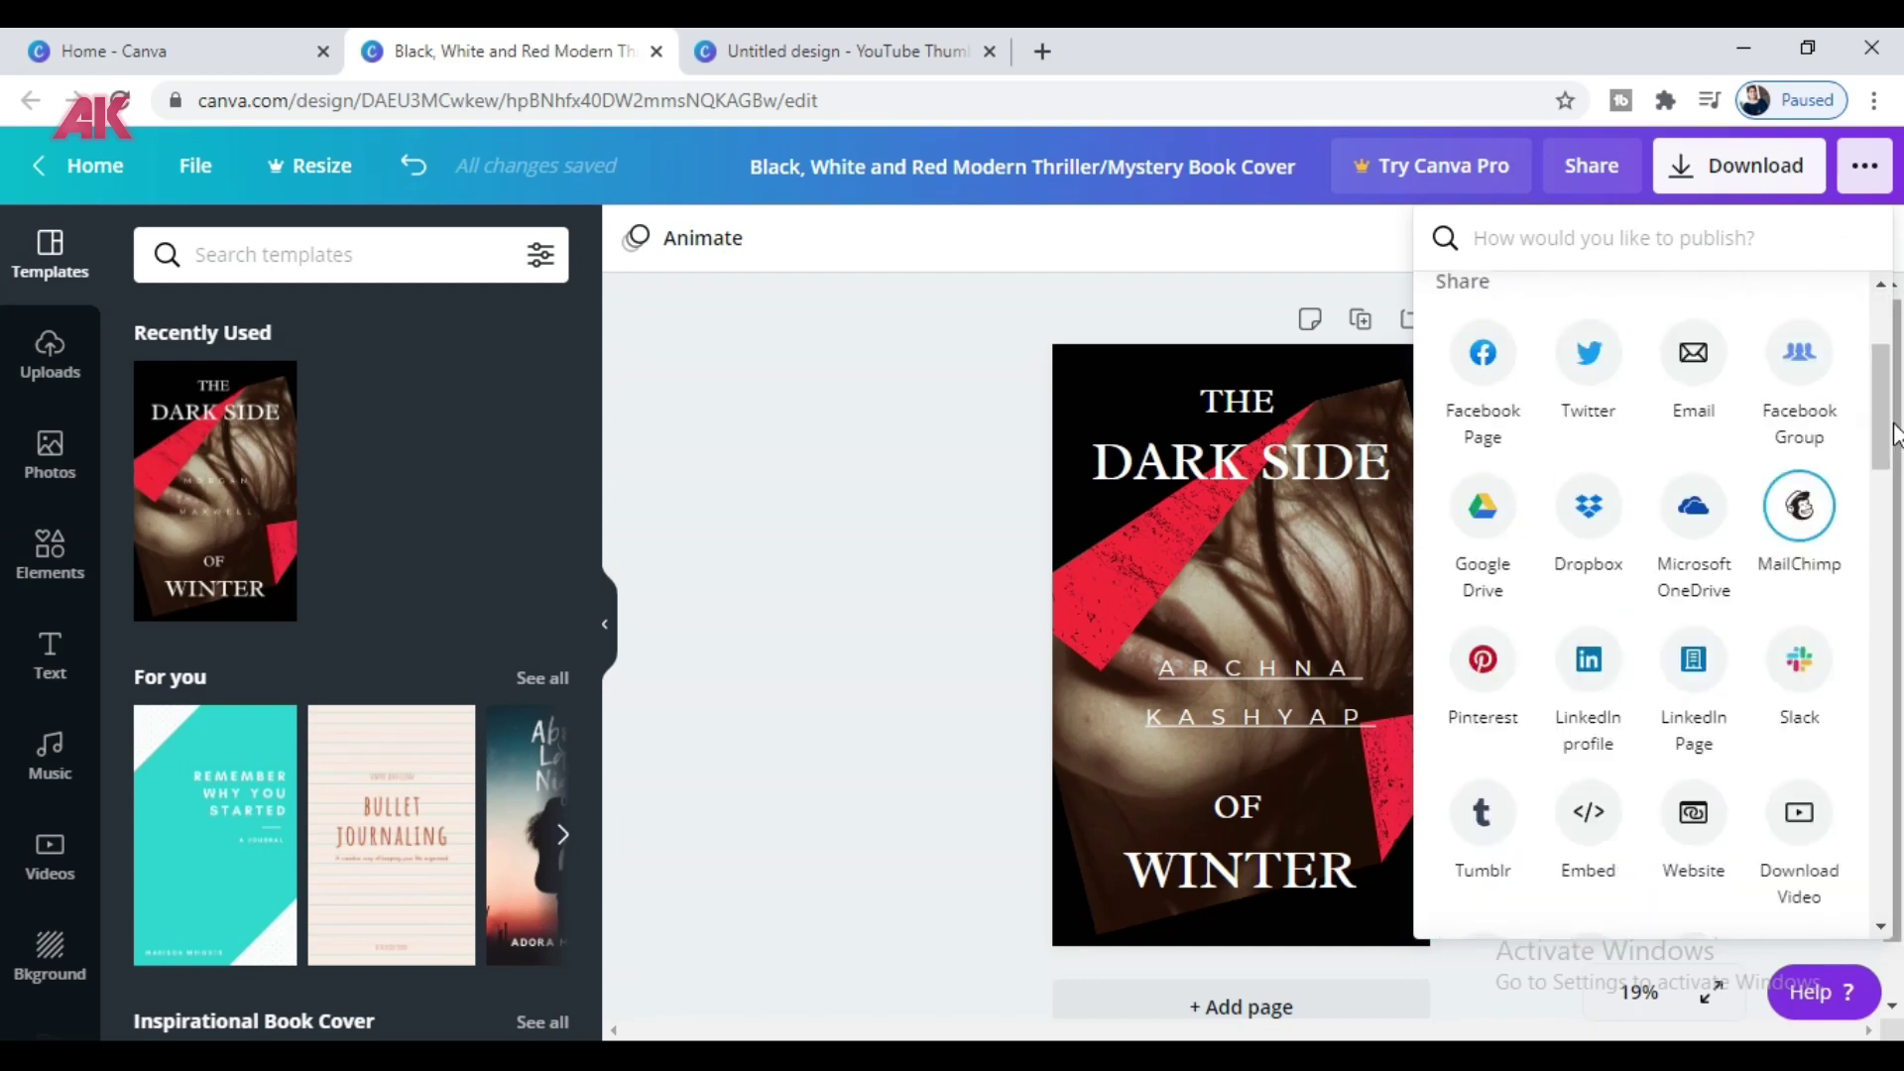
{"action": "left_click_drag", "start_coordinate": [1883, 425], "coordinate": [1887, 472]}
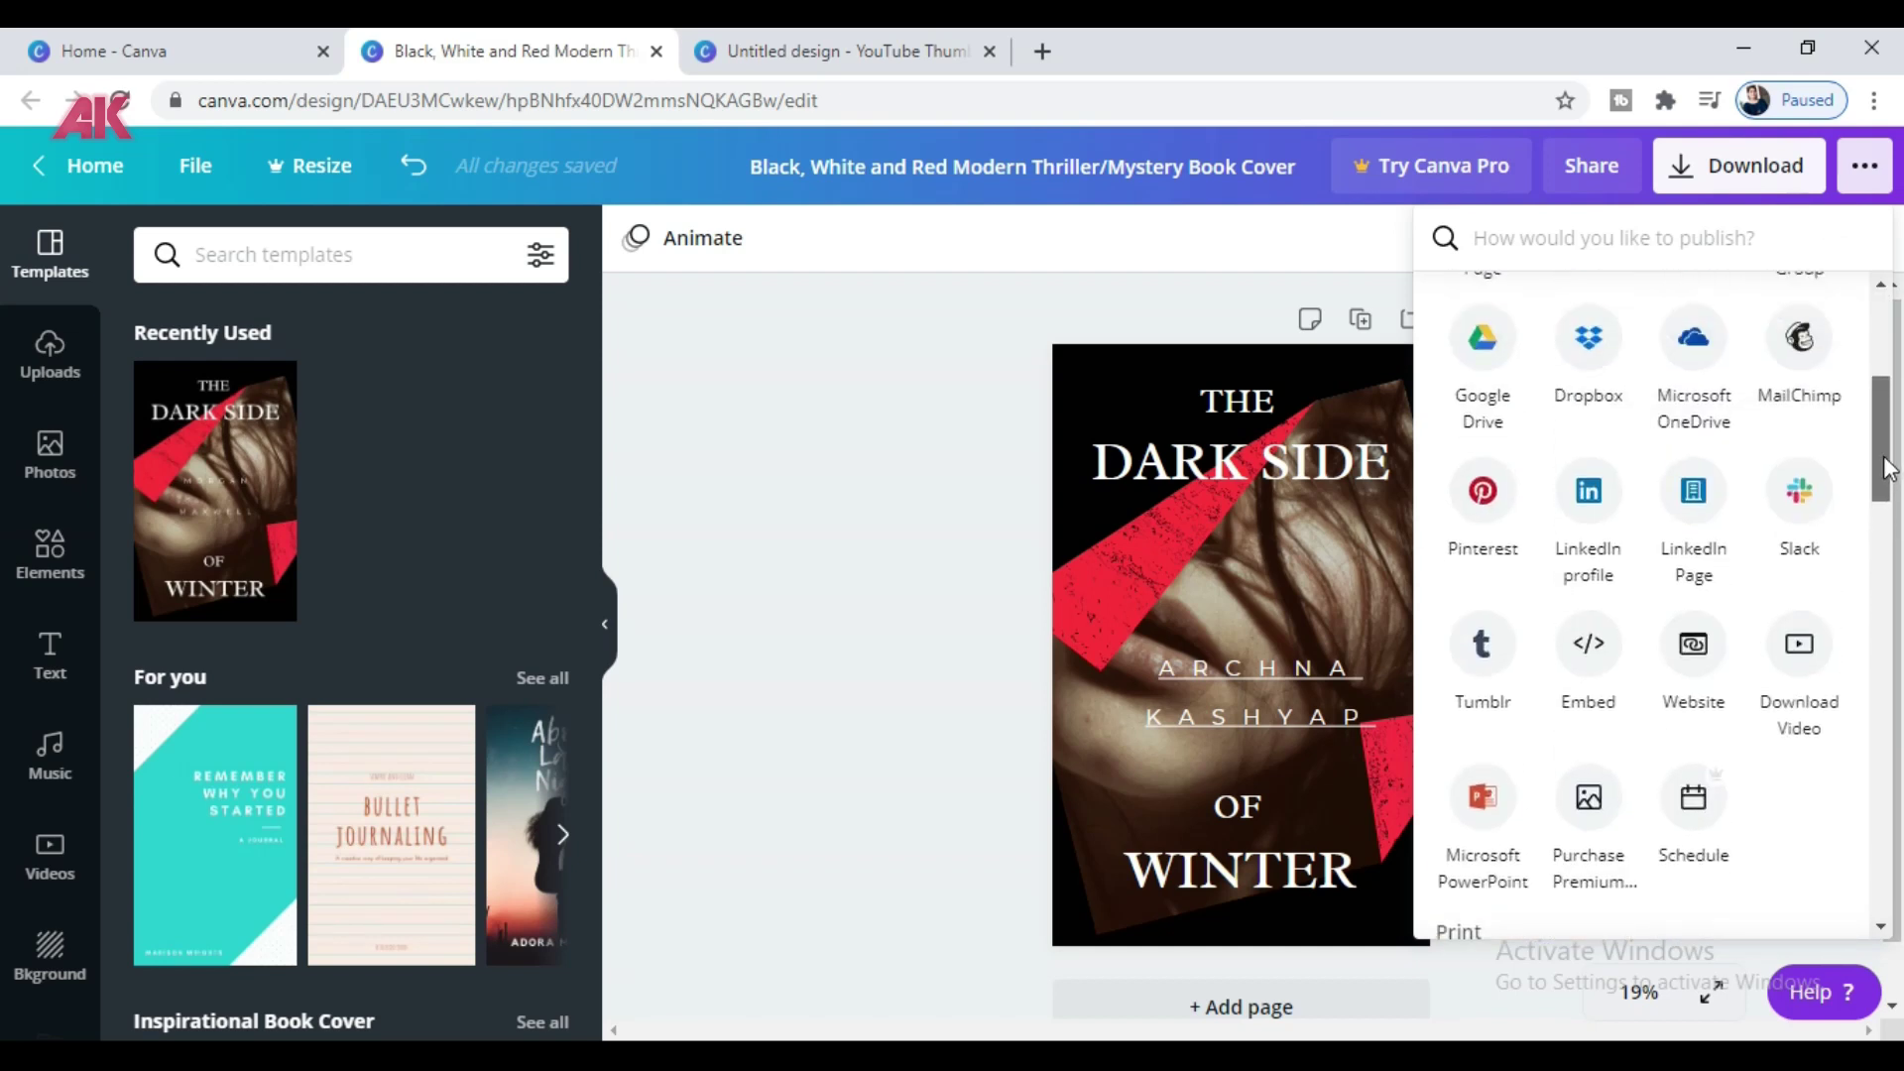
{"action": "left_click", "coordinate": [1289, 688]}
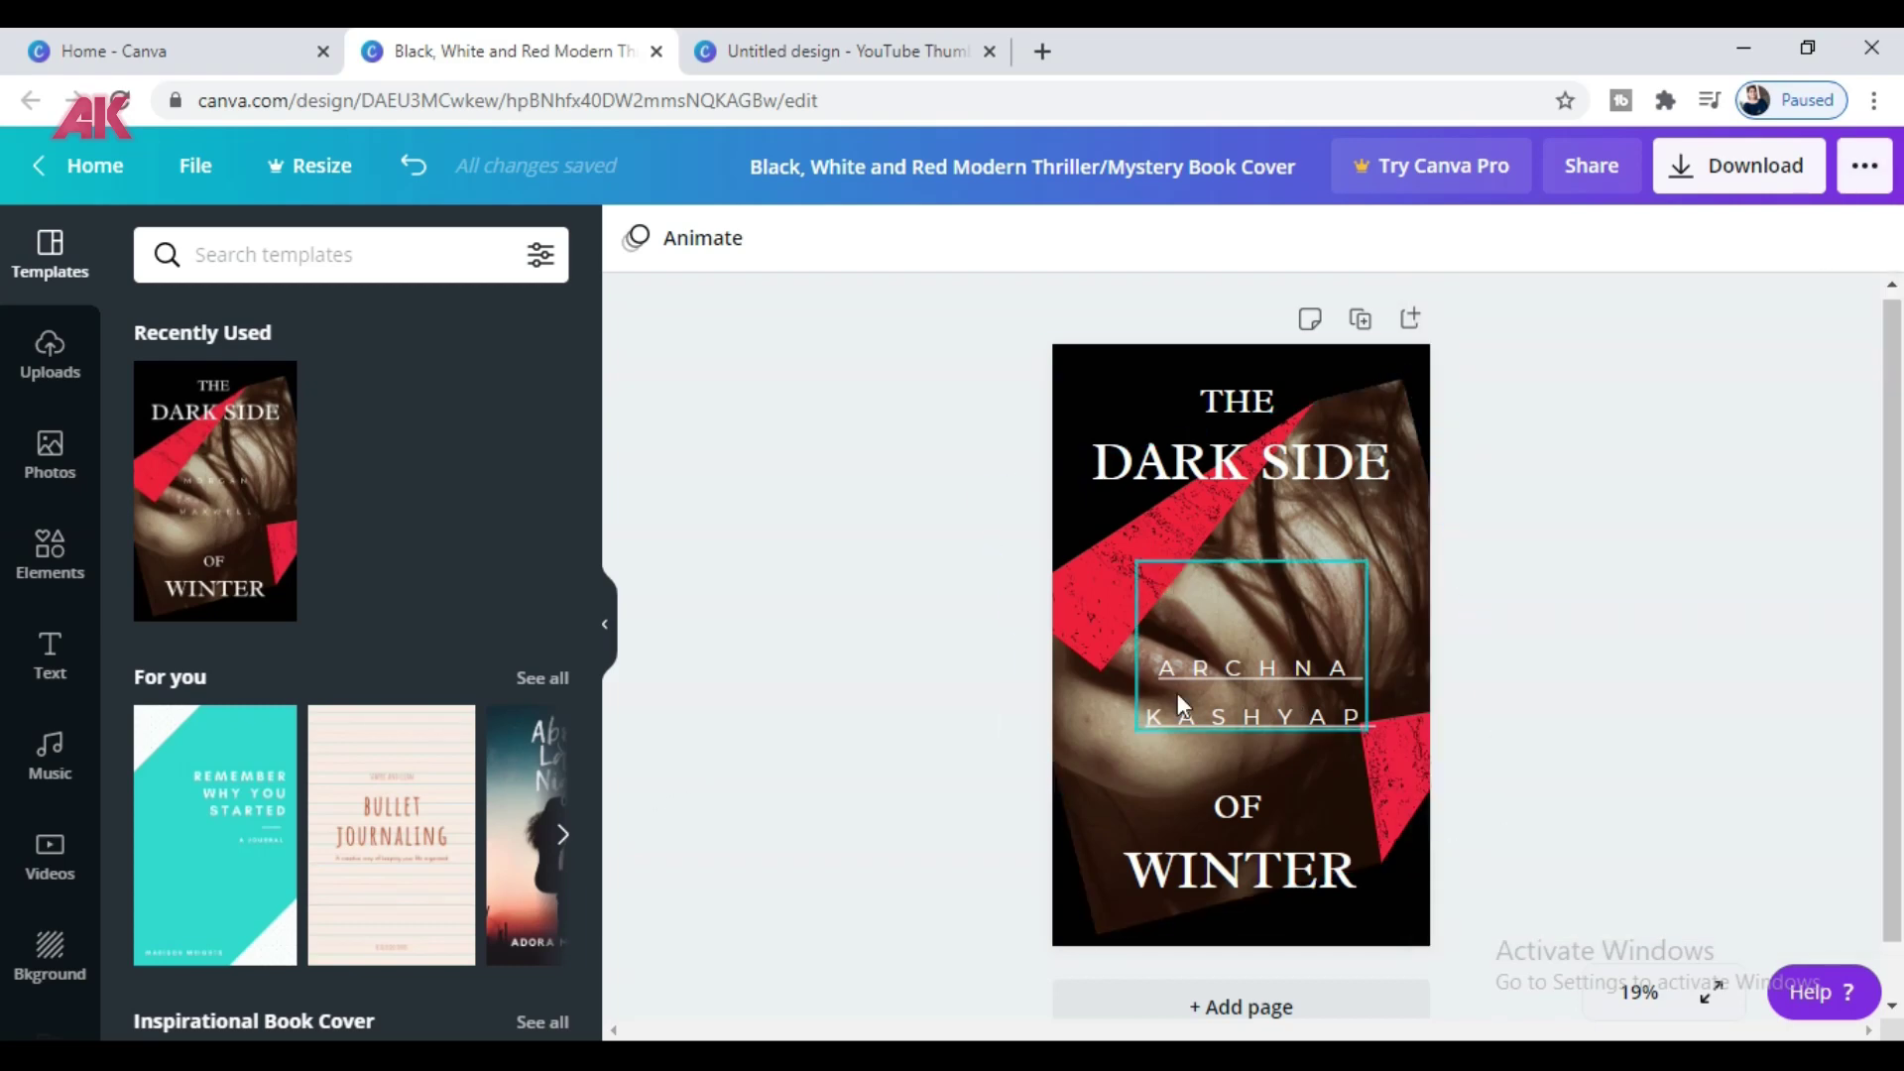
- Close the book cover and place the uploaded surprised-woman photo near the YouTube Thumbnail's centre
{"action": "left_click", "coordinate": [656, 53]}
{"action": "left_click", "coordinate": [582, 42]}
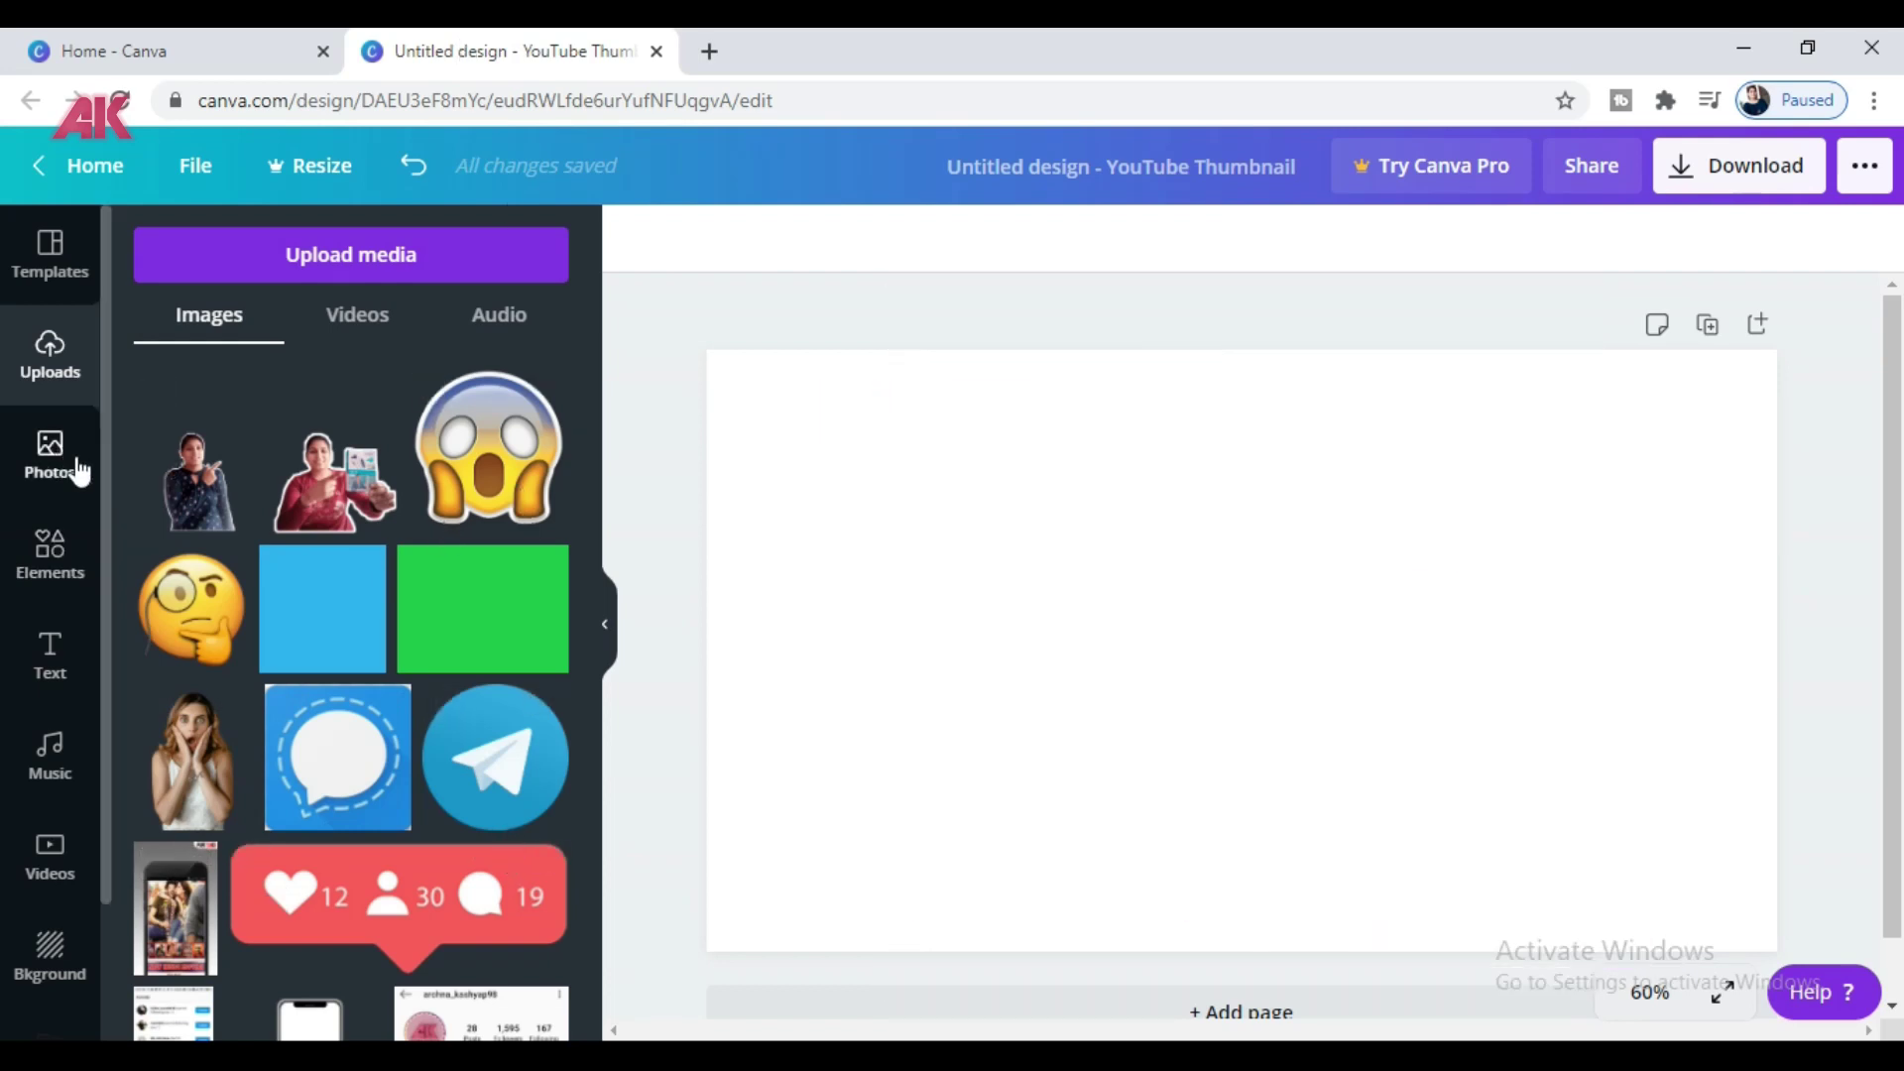
{"action": "left_click", "coordinate": [191, 758]}
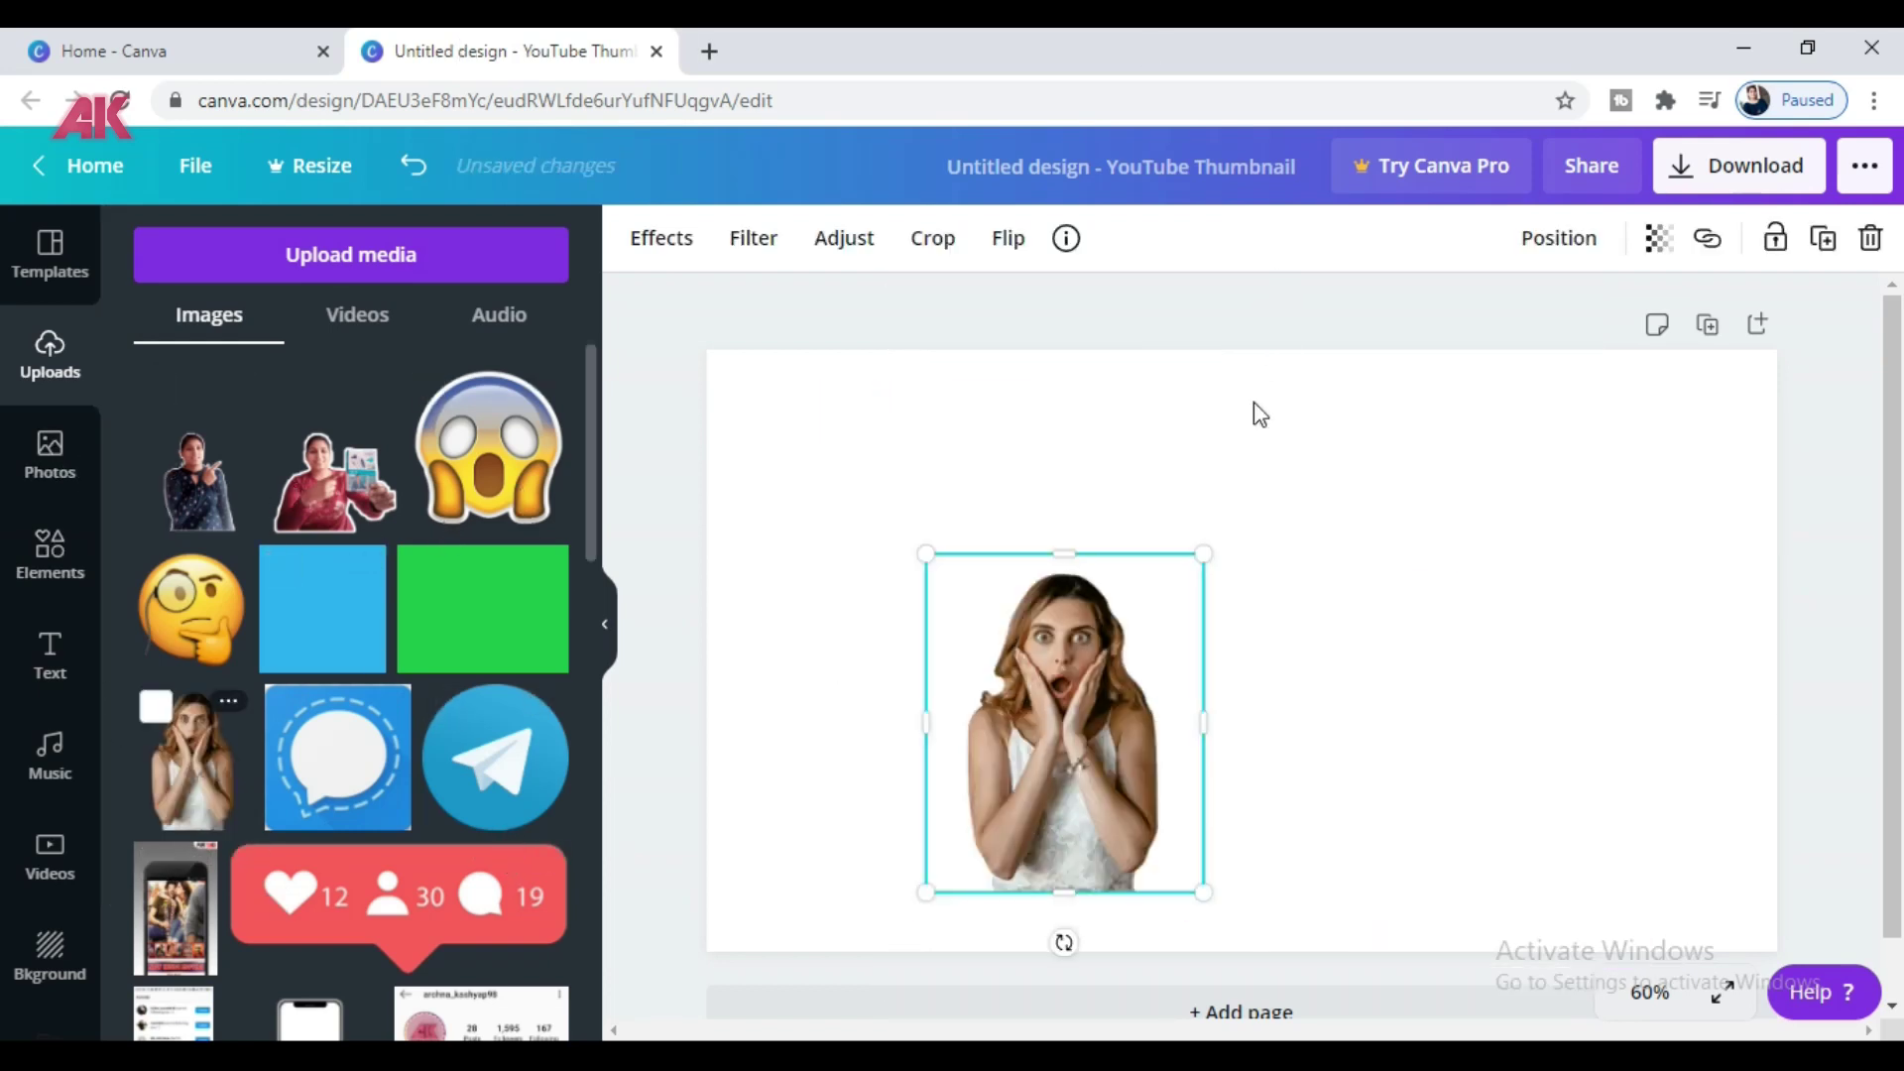
{"action": "left_click_drag", "start_coordinate": [1106, 627], "coordinate": [1386, 448]}
{"action": "left_click_drag", "start_coordinate": [1284, 637], "coordinate": [1238, 722]}
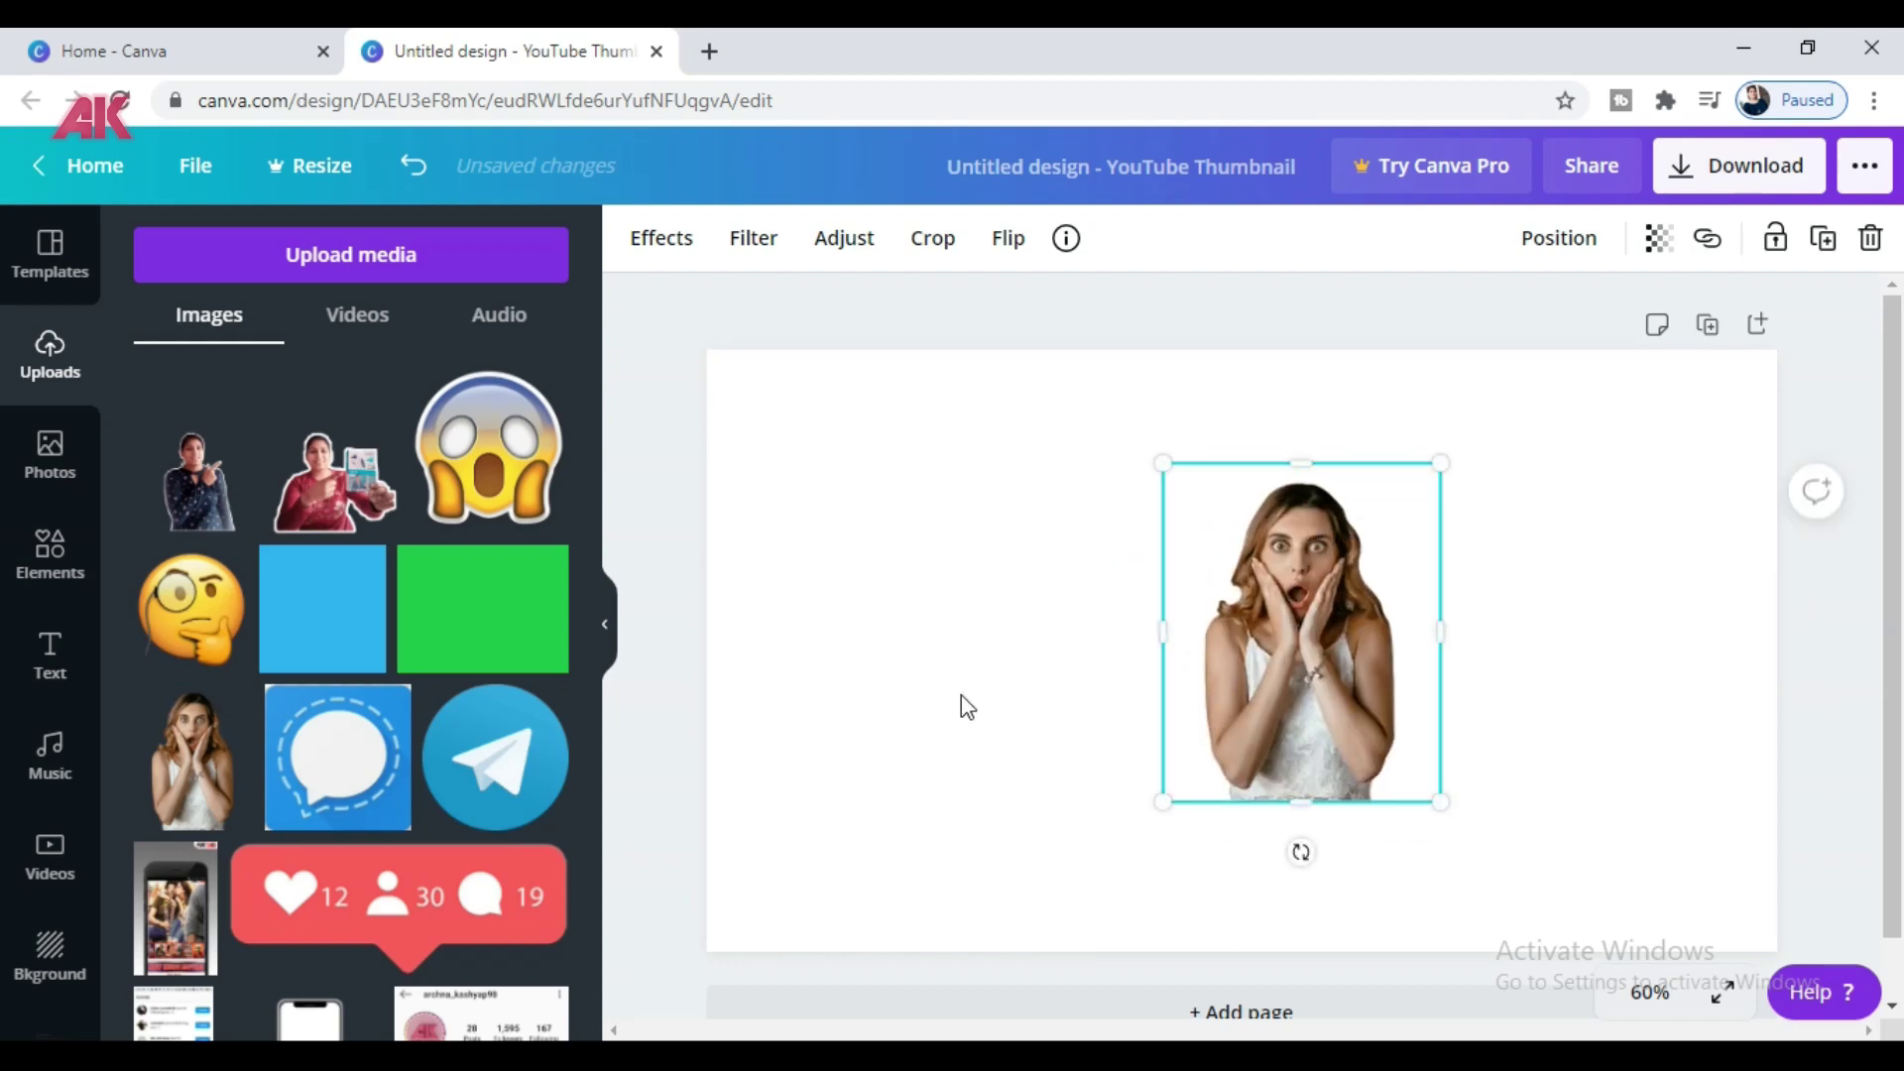
{"action": "left_click", "coordinate": [878, 650]}
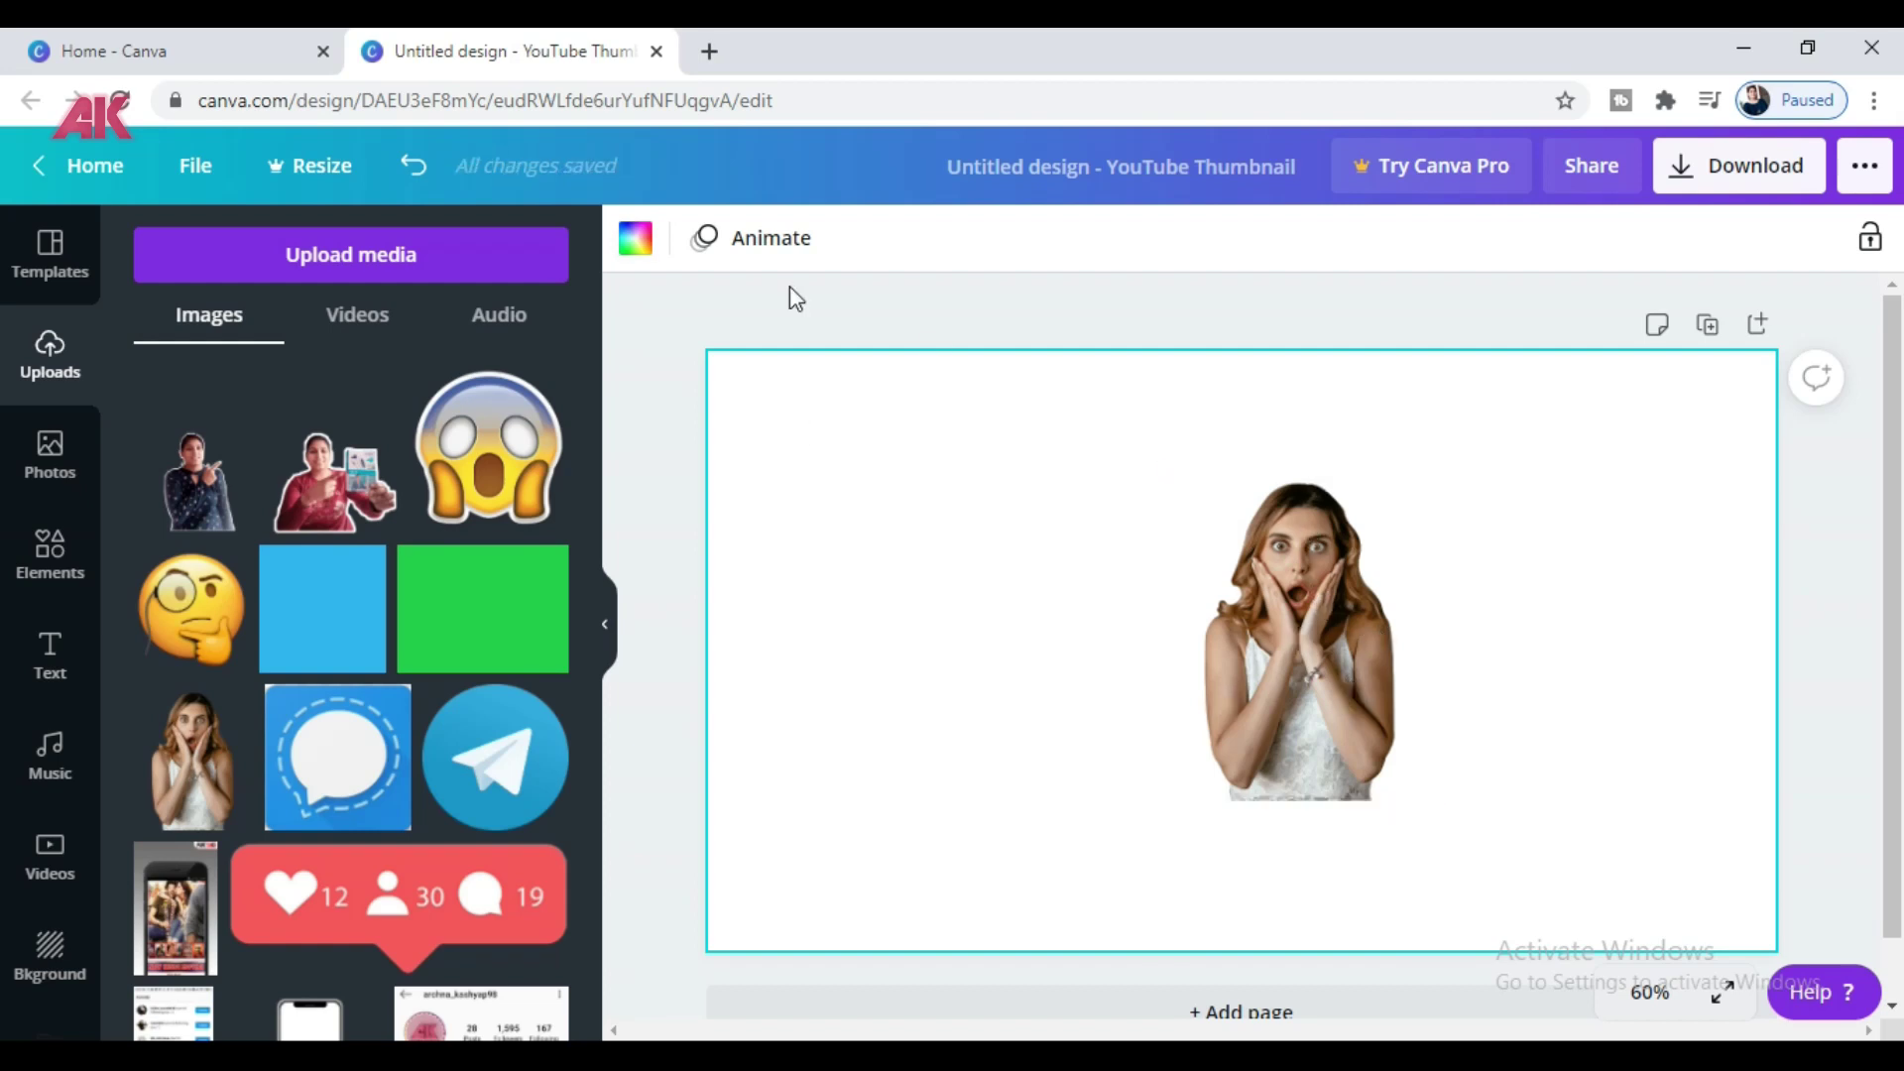
- Fill the page with the teal brand colour, enlarge the woman's photo near centre, and duplicate it
{"action": "left_click", "coordinate": [632, 250]}
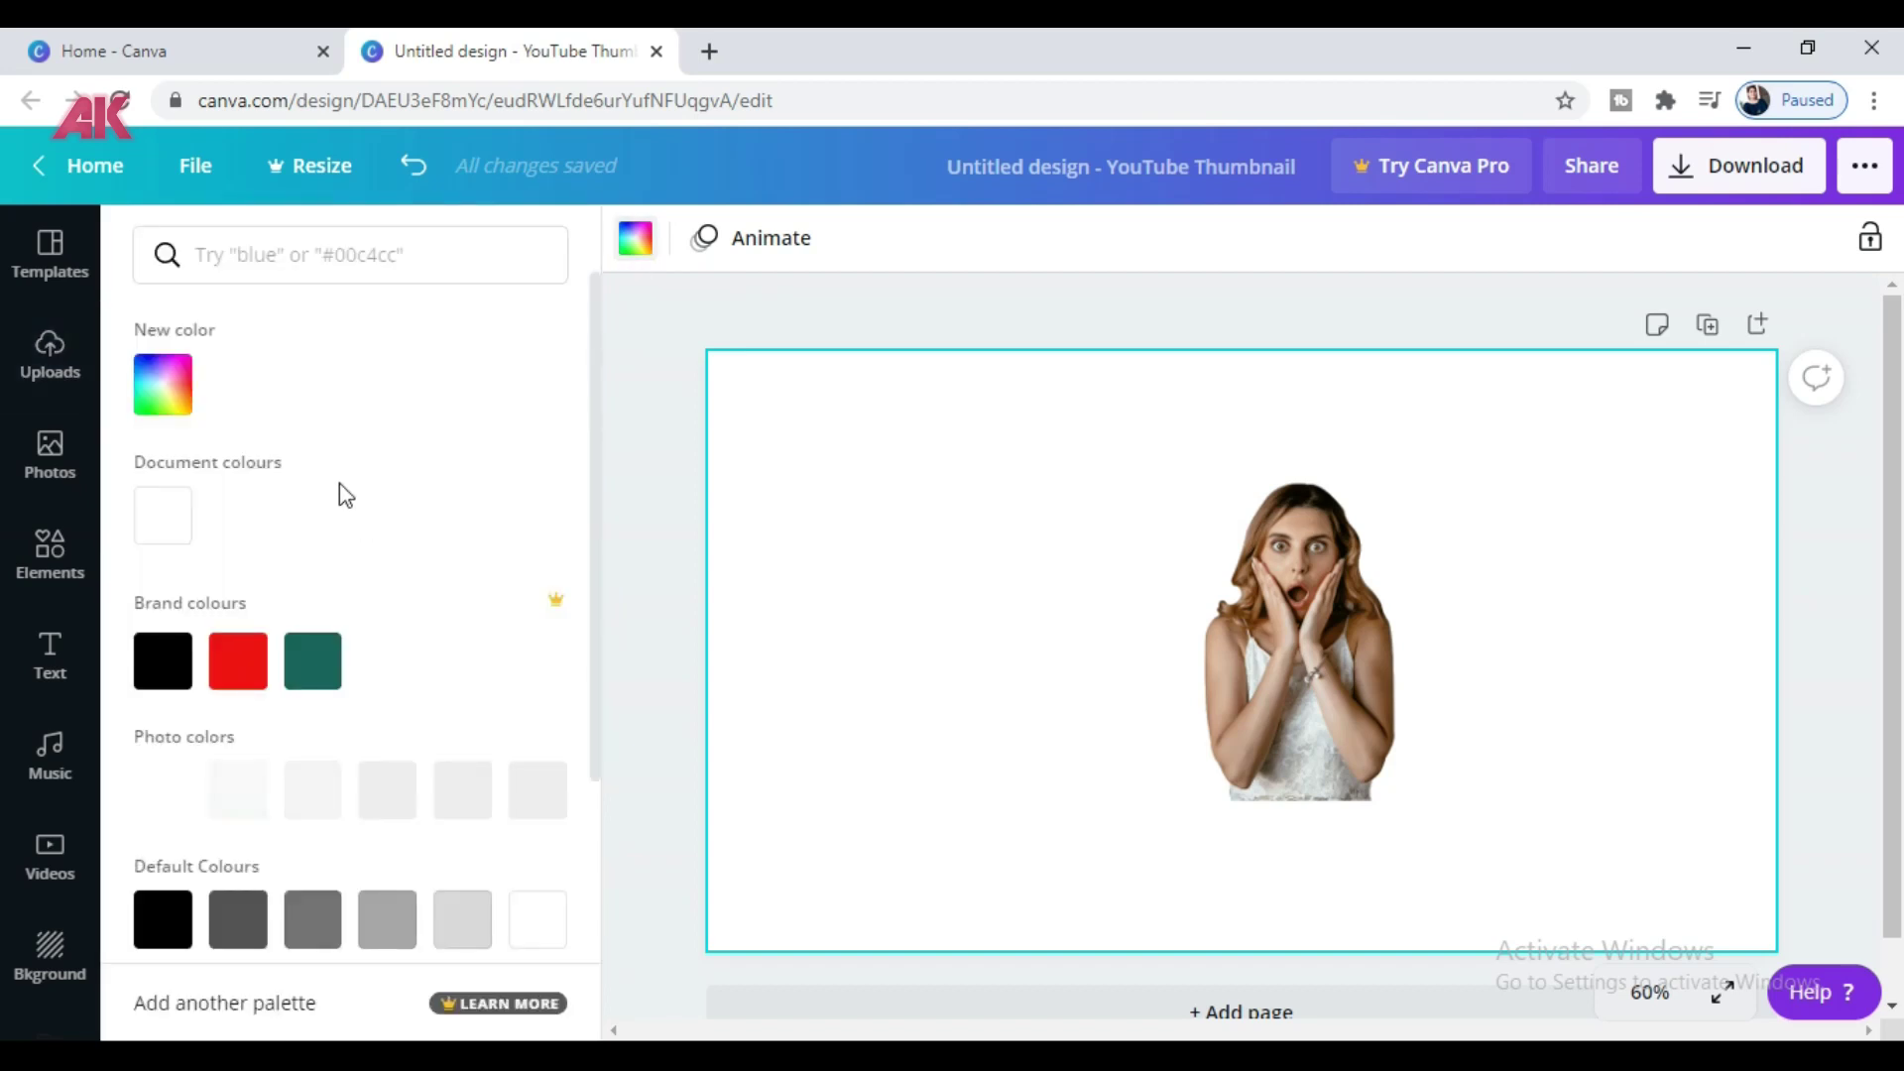
{"action": "left_click", "coordinate": [320, 652]}
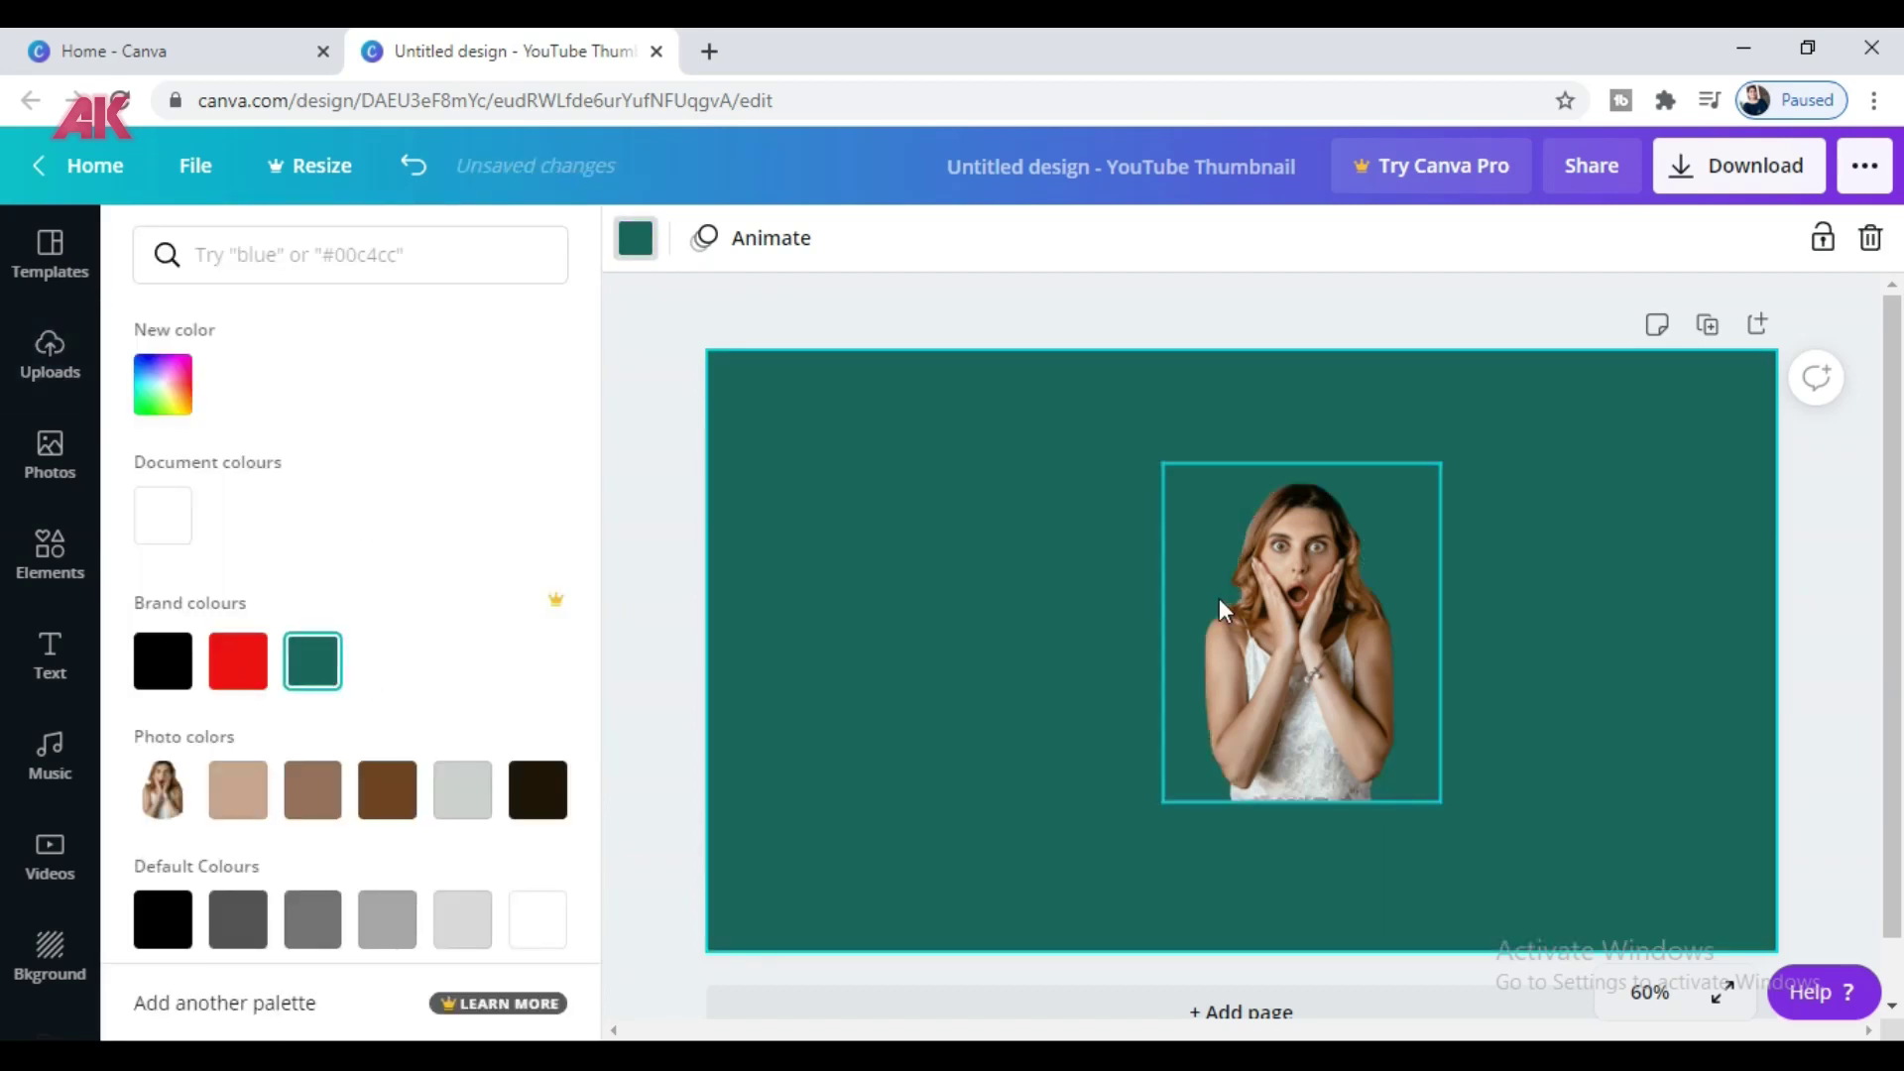
{"action": "left_click", "coordinate": [1218, 598]}
{"action": "left_click_drag", "start_coordinate": [1163, 805], "coordinate": [1069, 902]}
{"action": "left_click_drag", "start_coordinate": [1233, 777], "coordinate": [1160, 747]}
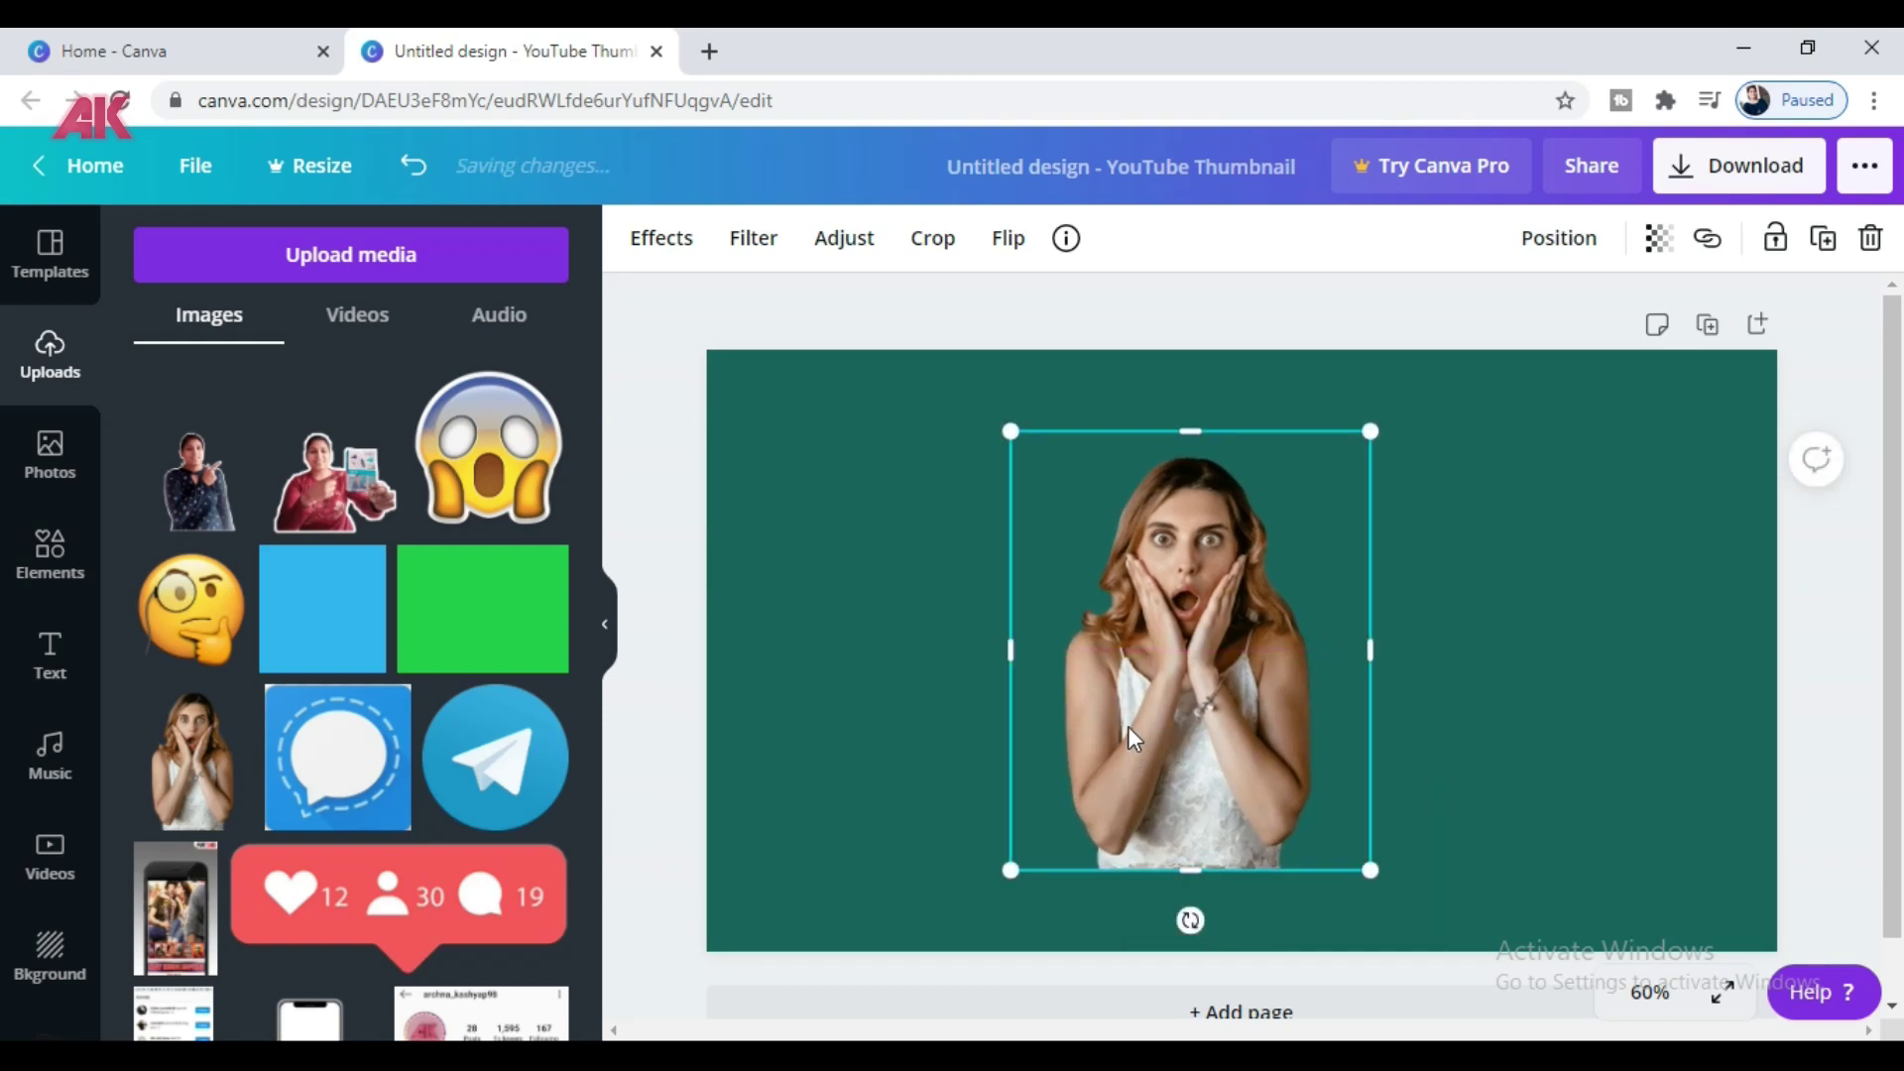
{"action": "left_click", "coordinate": [661, 240]}
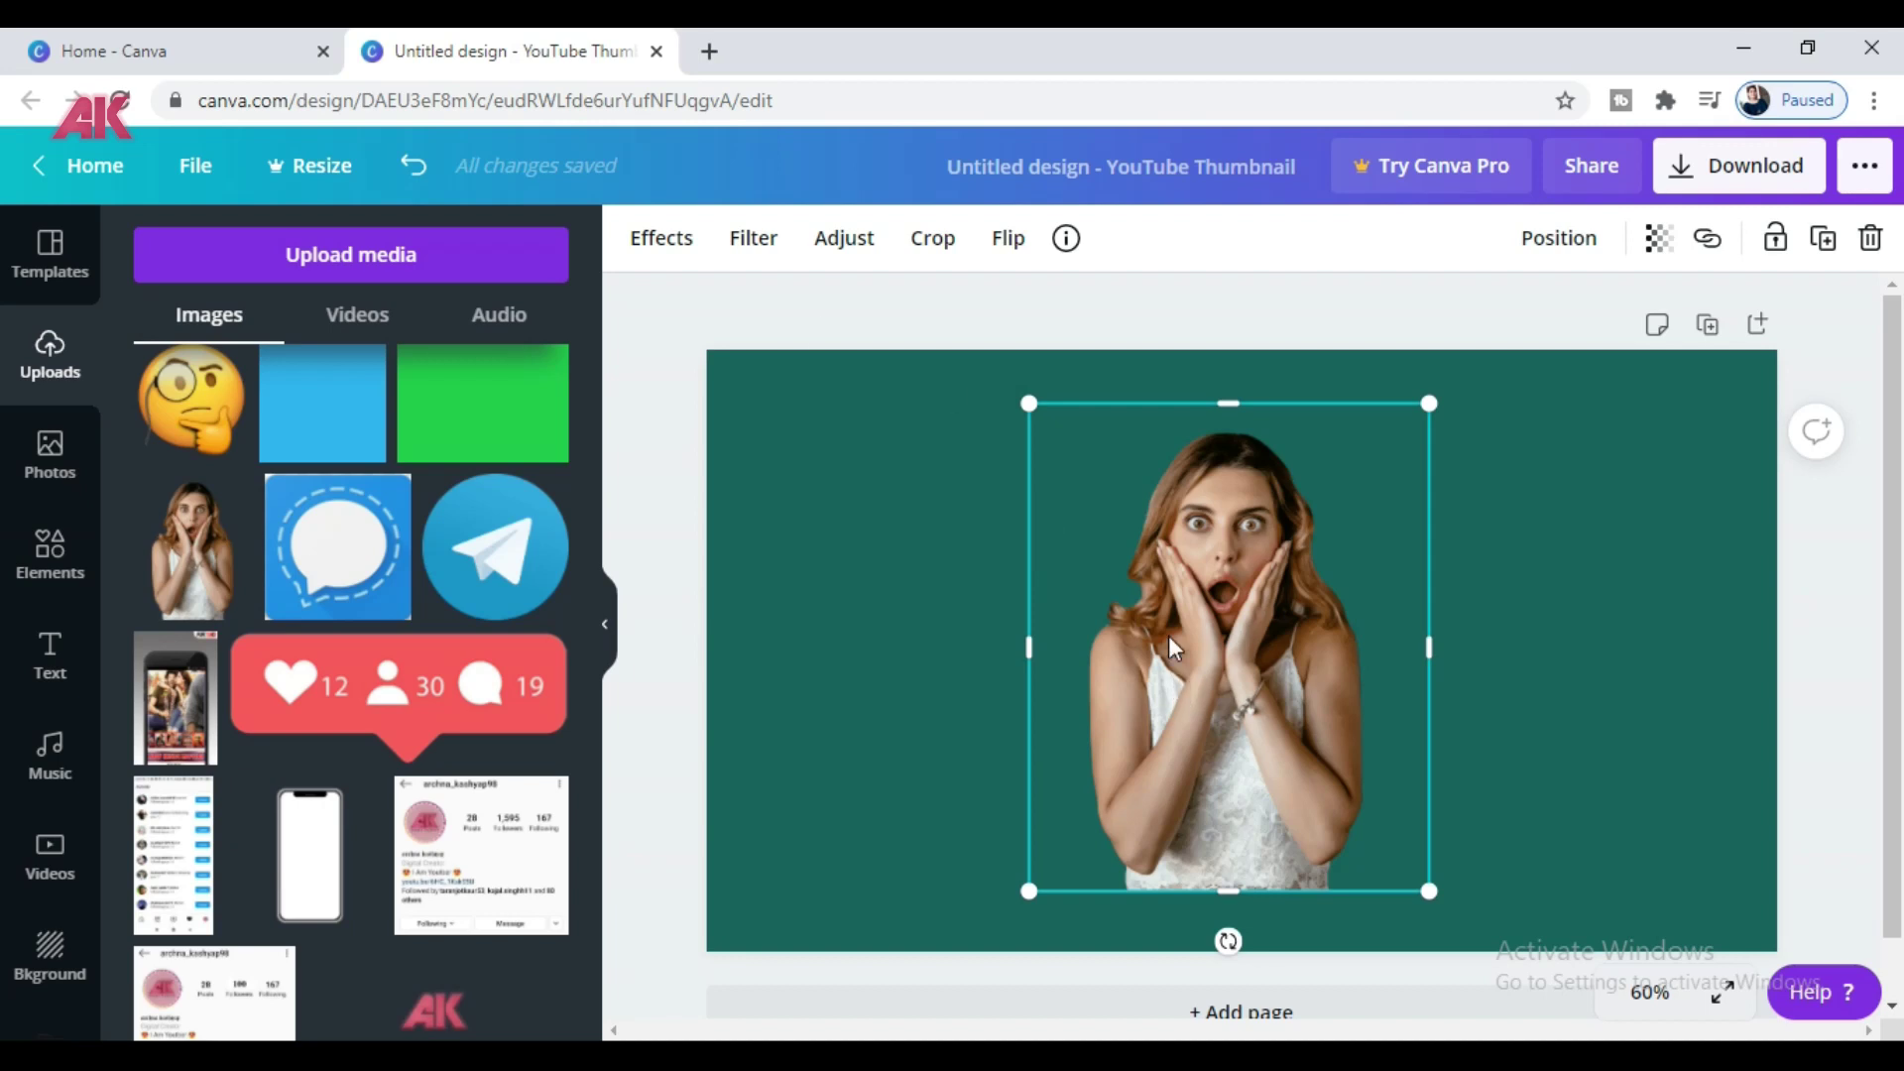
{"action": "left_click", "coordinate": [1825, 243]}
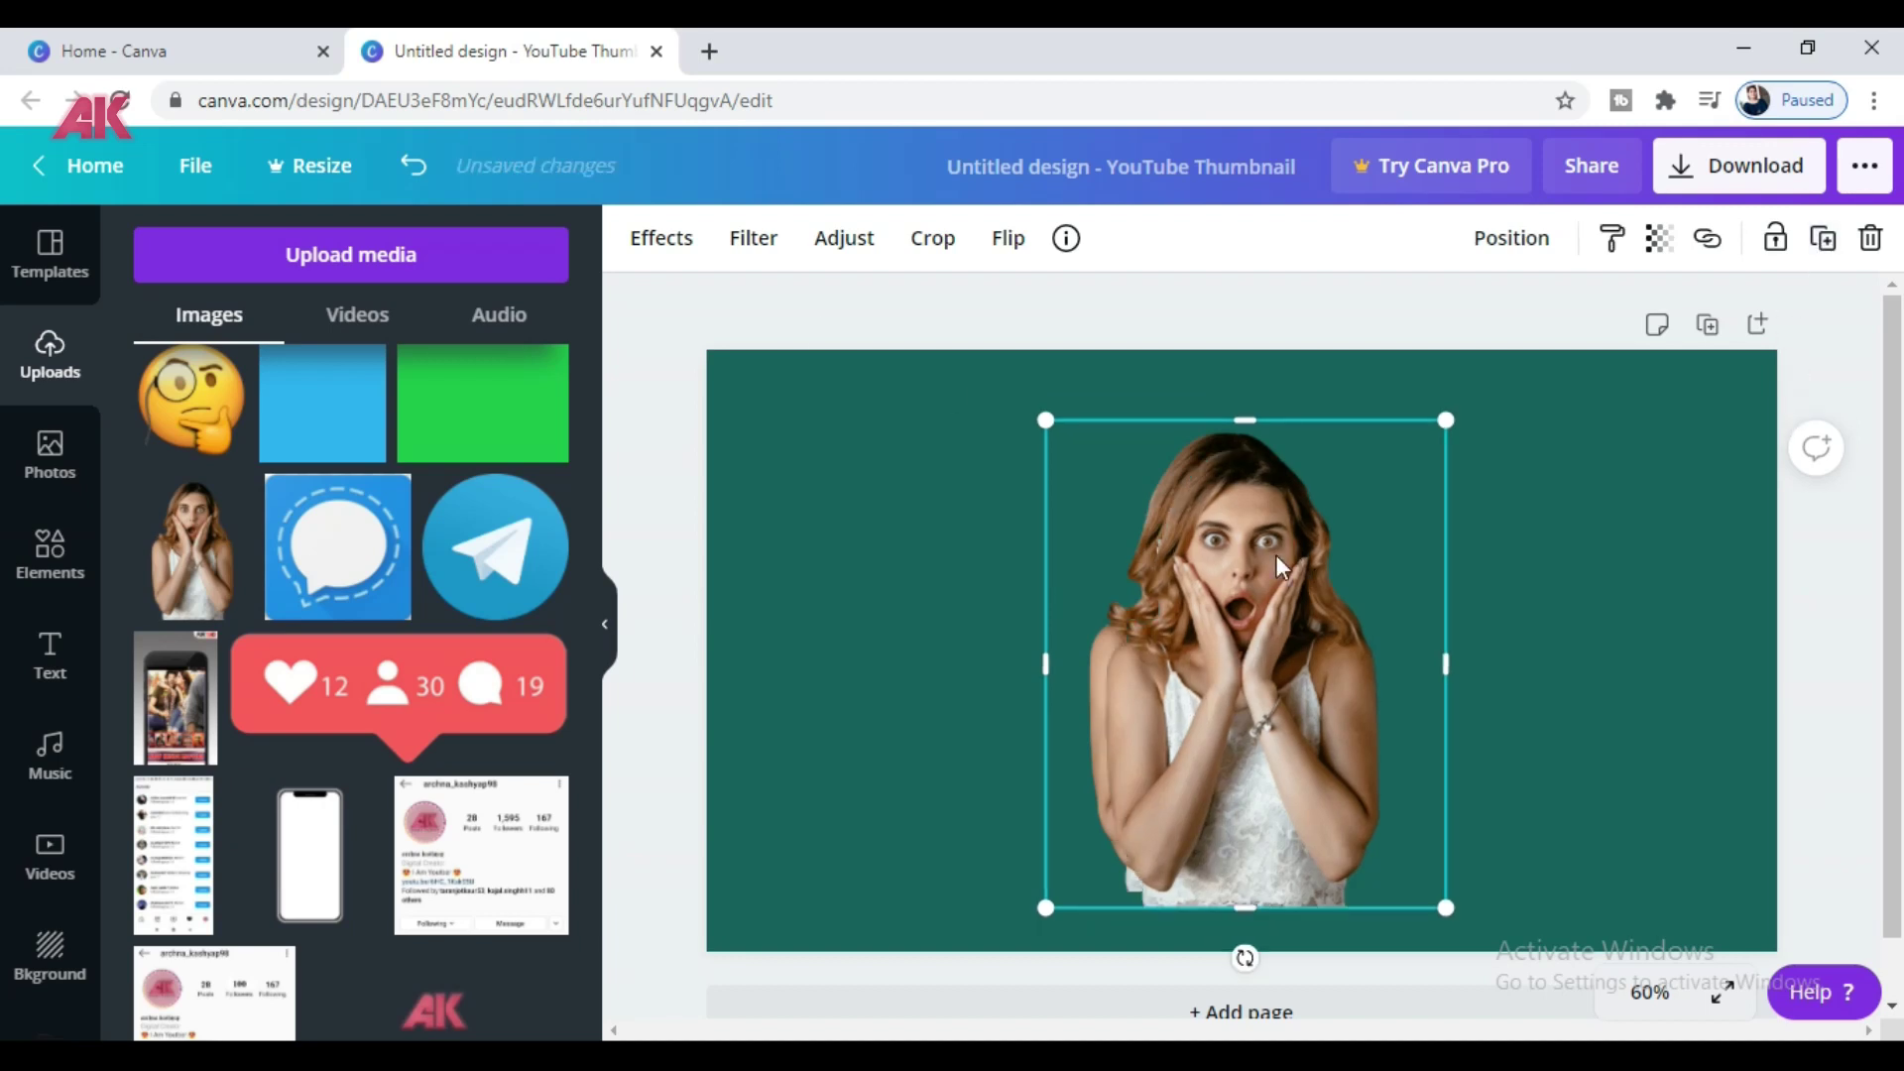
- Apply a Duotone effect to the copy with both highlights and shadows set to white #FFFFFF
{"action": "left_click", "coordinate": [662, 243]}
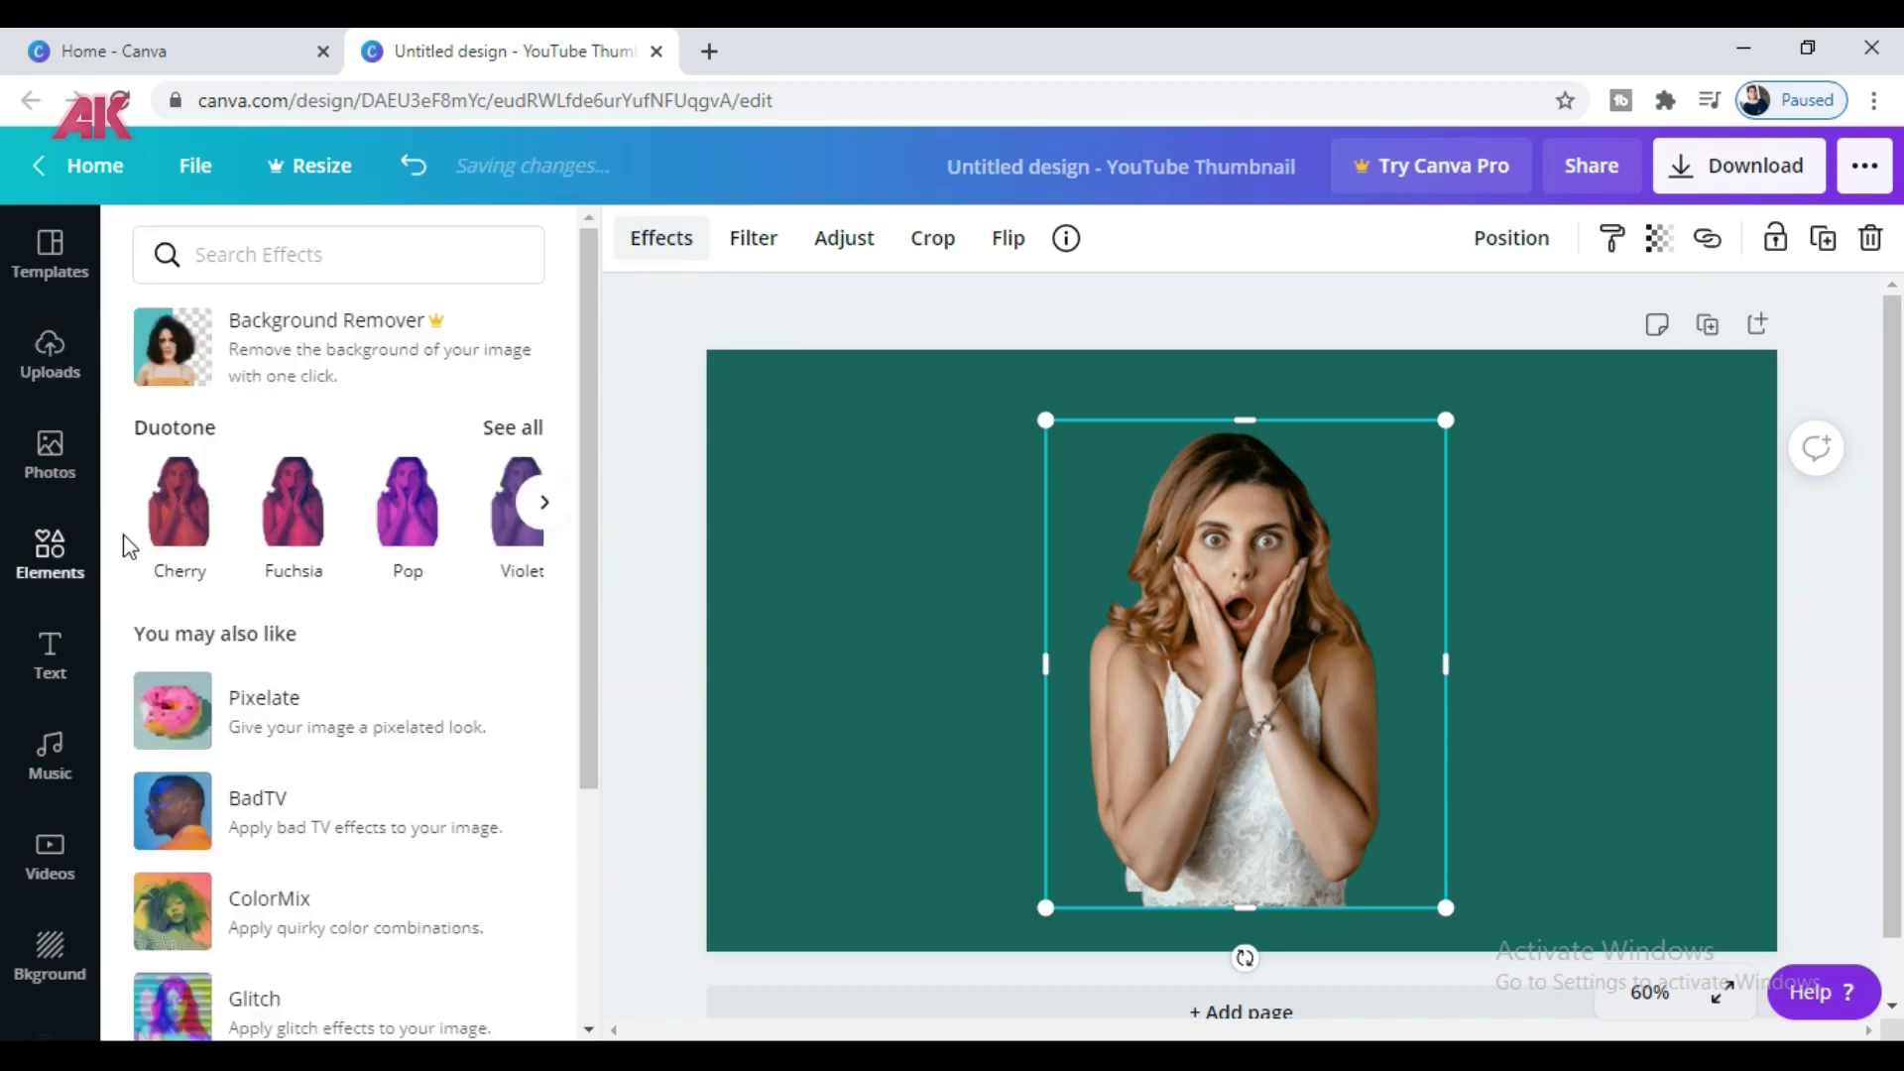
{"action": "left_click", "coordinate": [151, 506]}
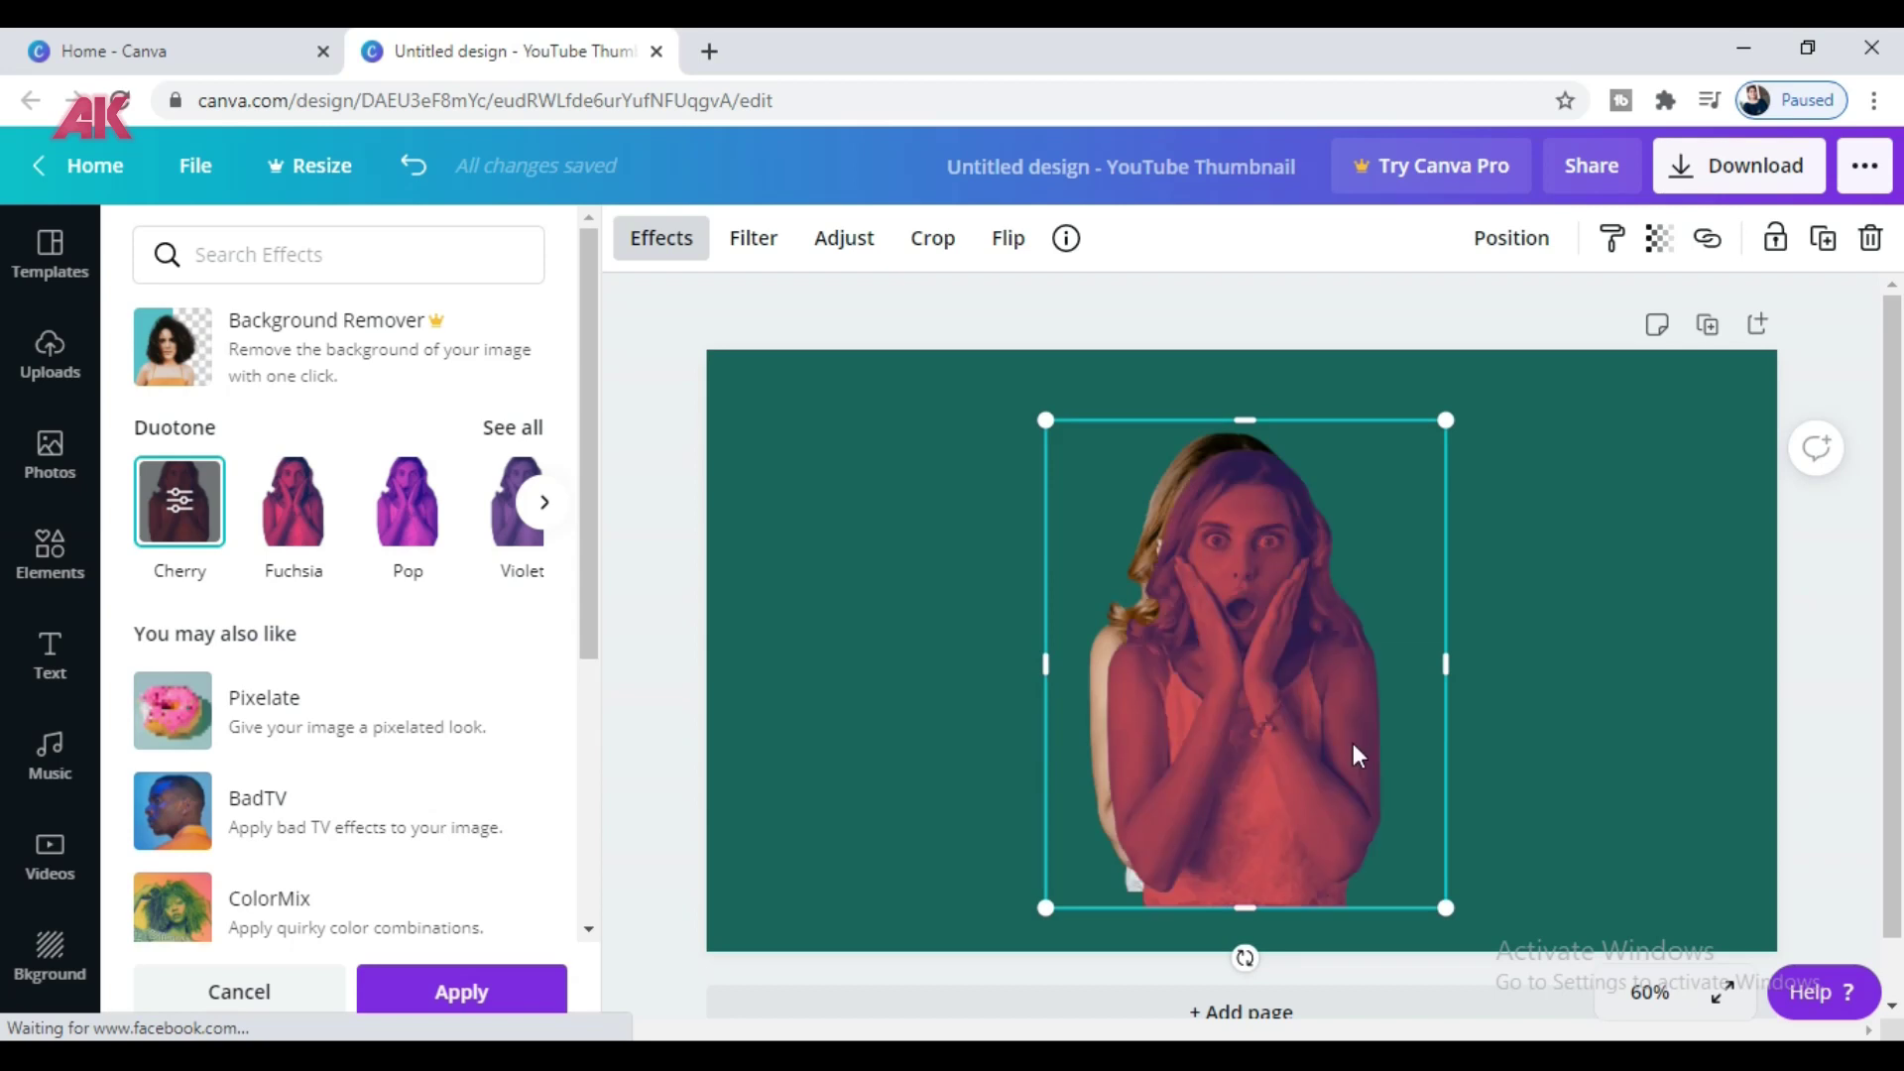
{"action": "left_click", "coordinate": [186, 520]}
{"action": "left_click", "coordinate": [524, 363]}
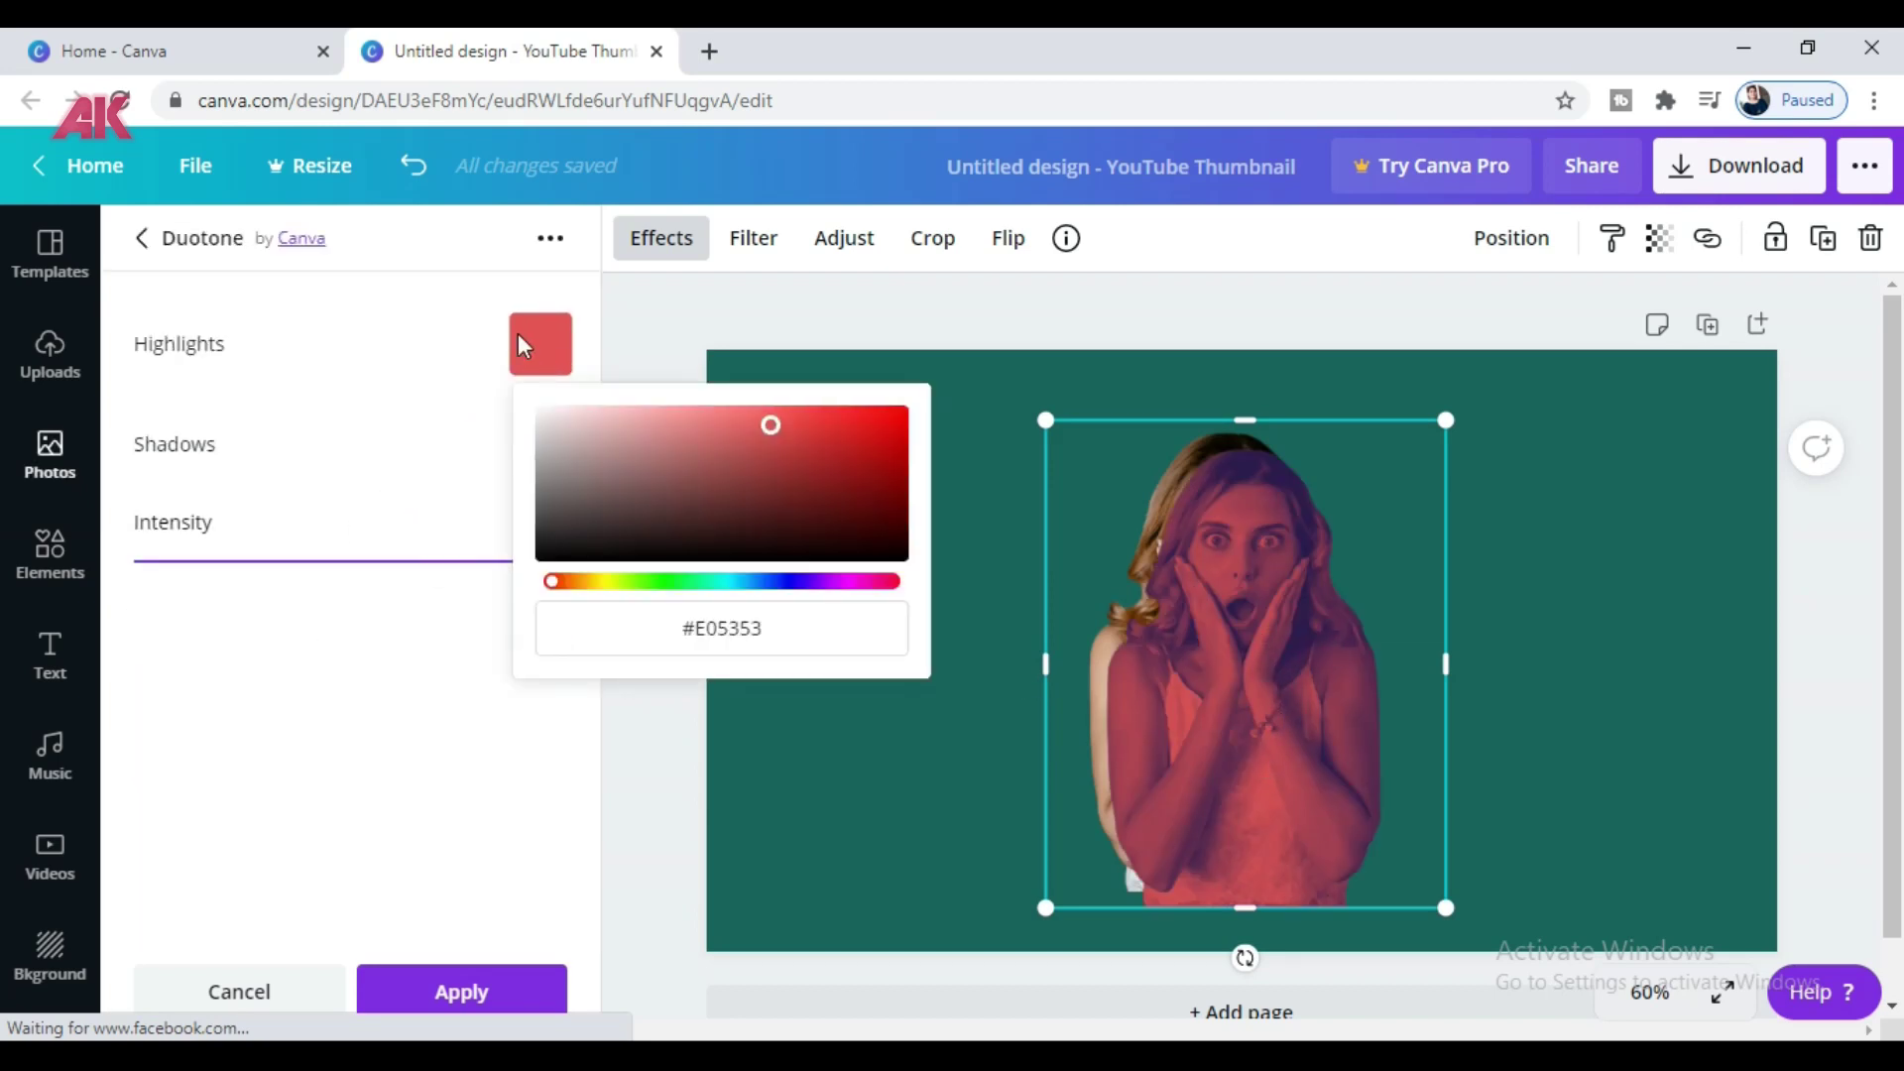
{"action": "left_click_drag", "start_coordinate": [773, 424], "coordinate": [496, 405]}
{"action": "left_click", "coordinate": [541, 456]}
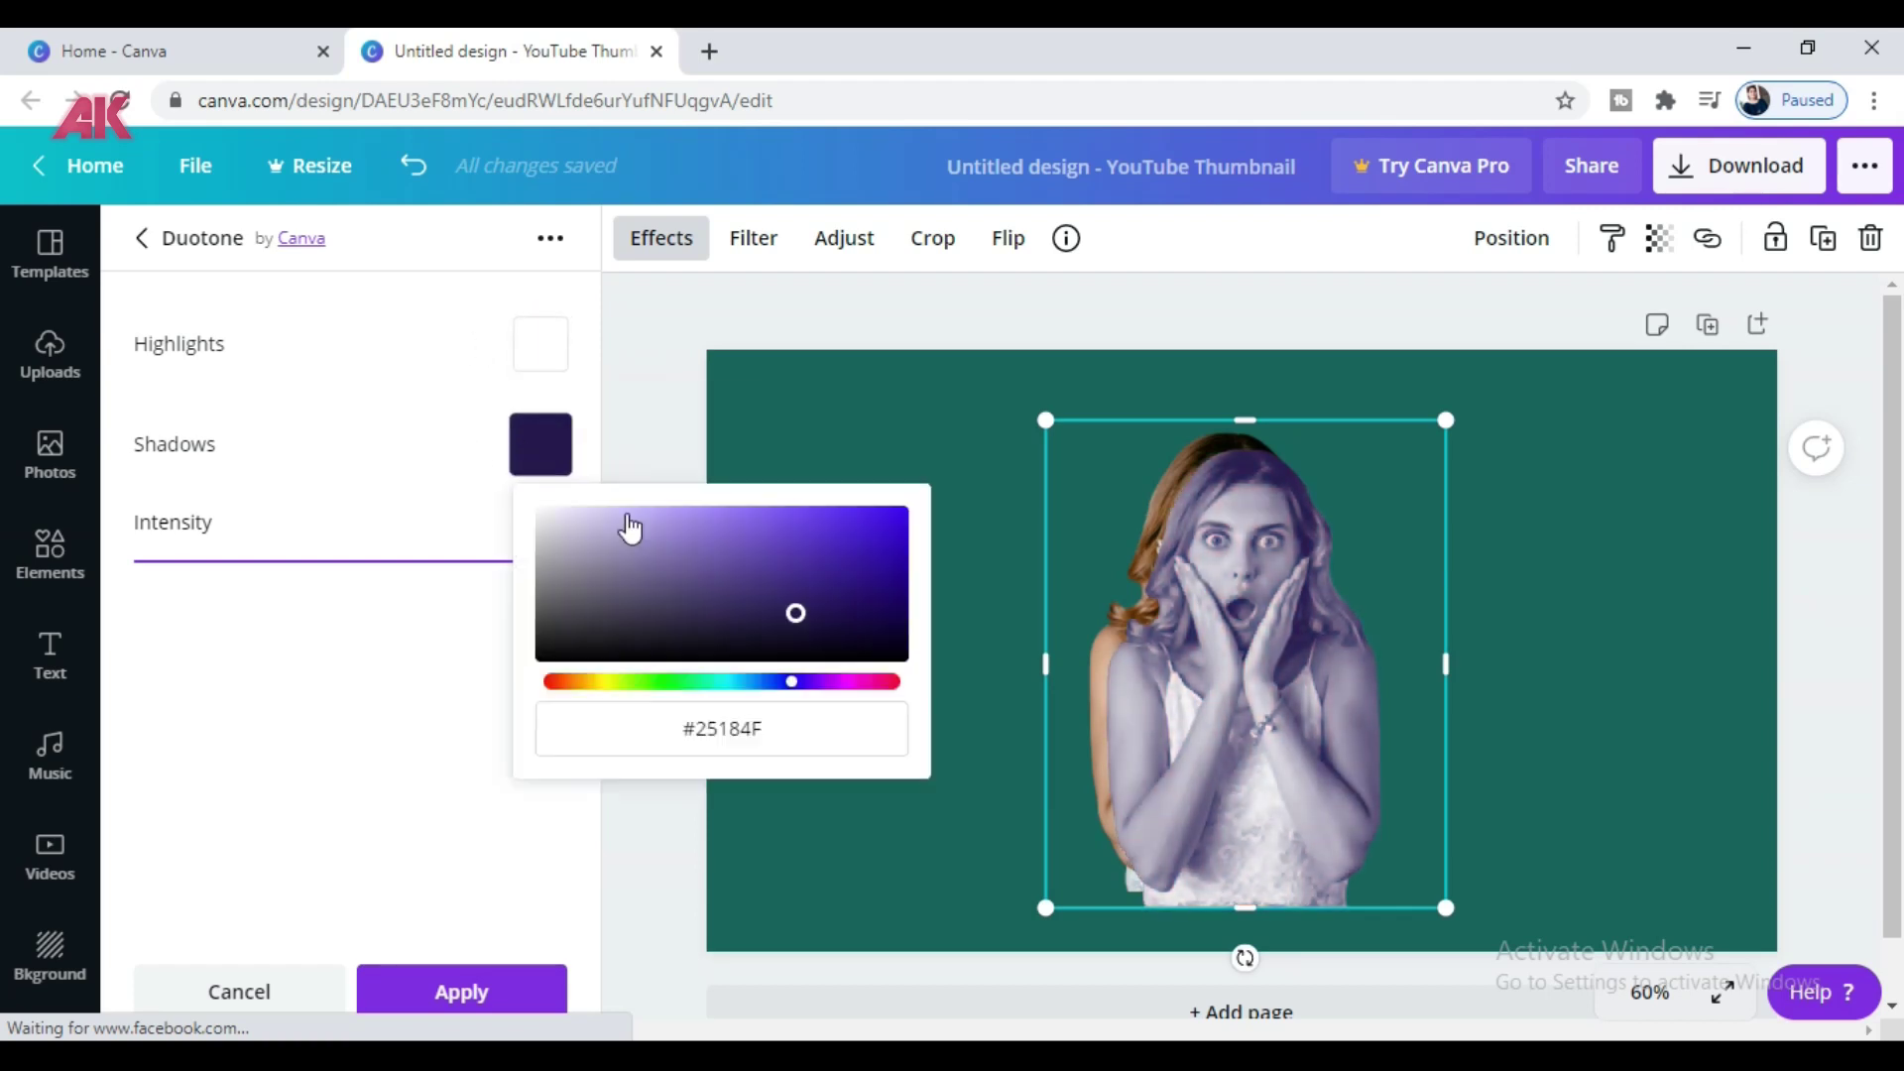
{"action": "left_click_drag", "start_coordinate": [799, 615], "coordinate": [412, 508]}
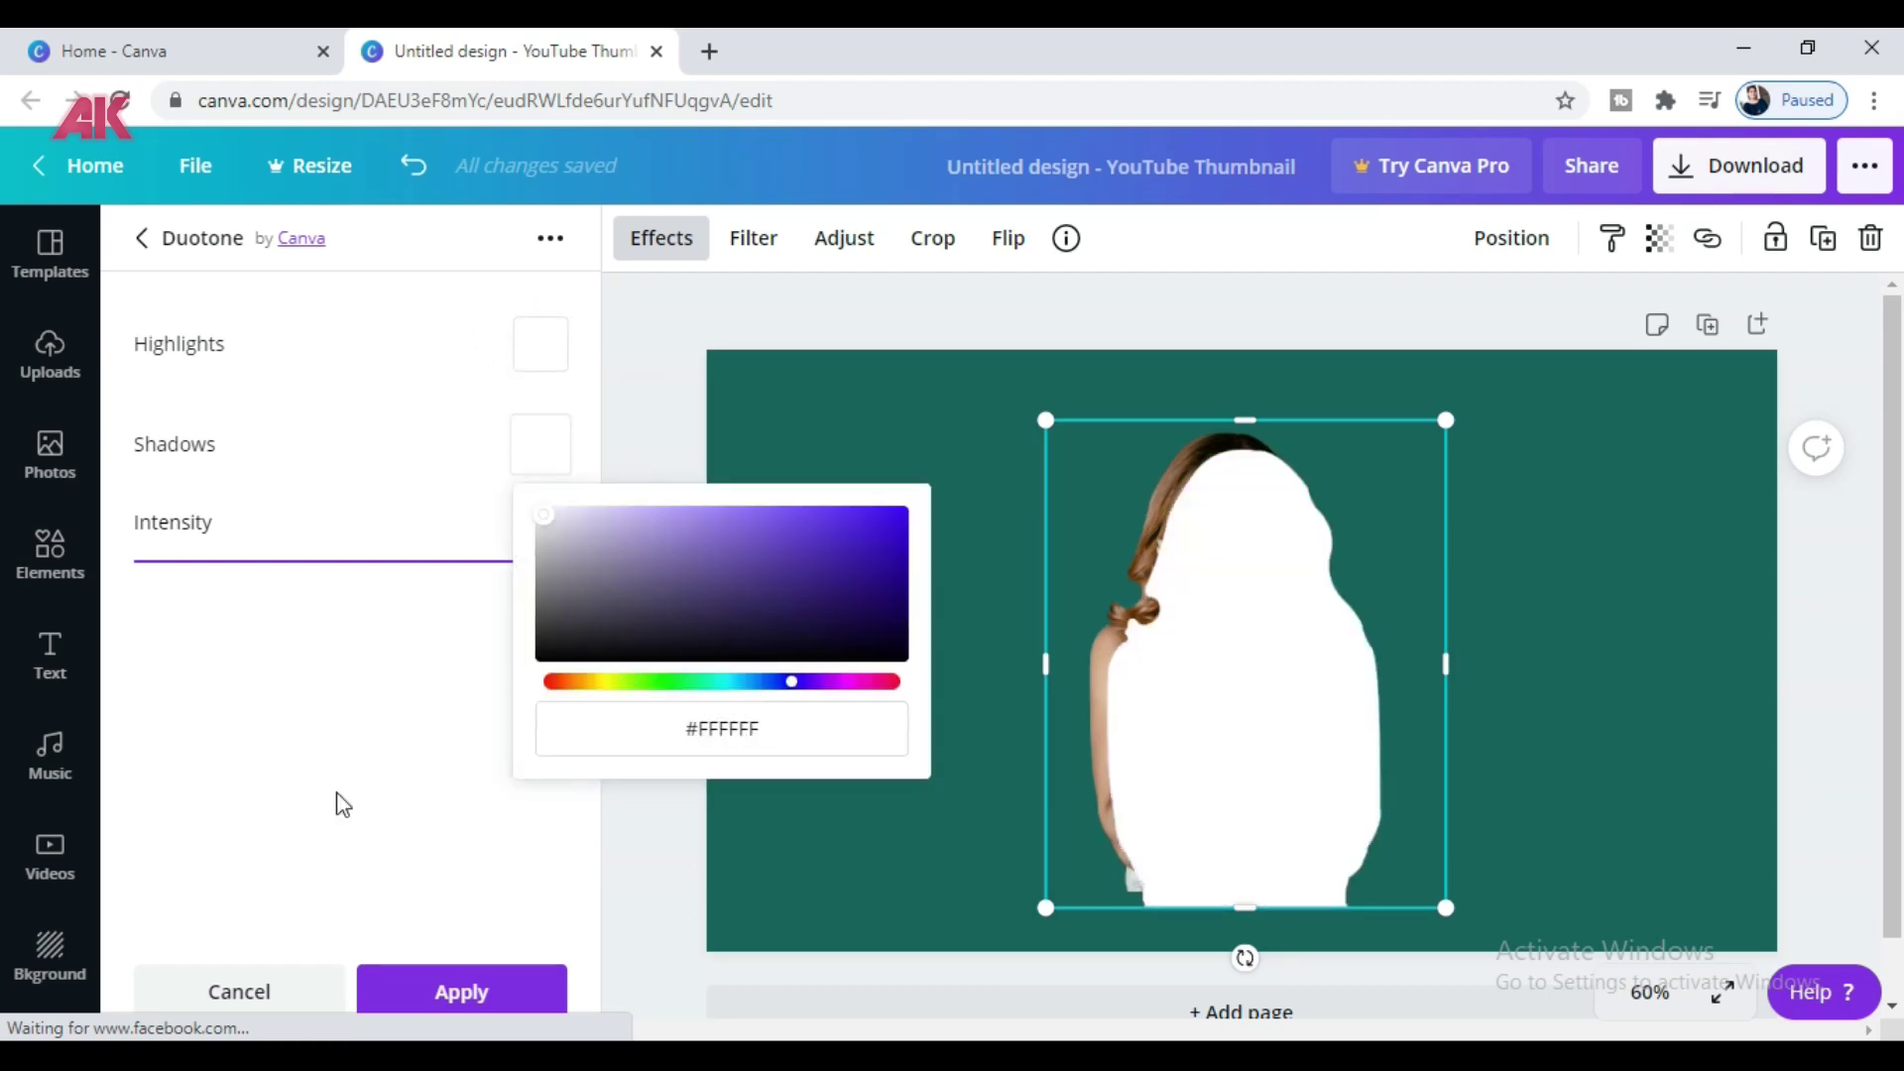
{"action": "left_click", "coordinate": [466, 582]}
{"action": "left_click", "coordinate": [466, 1000]}
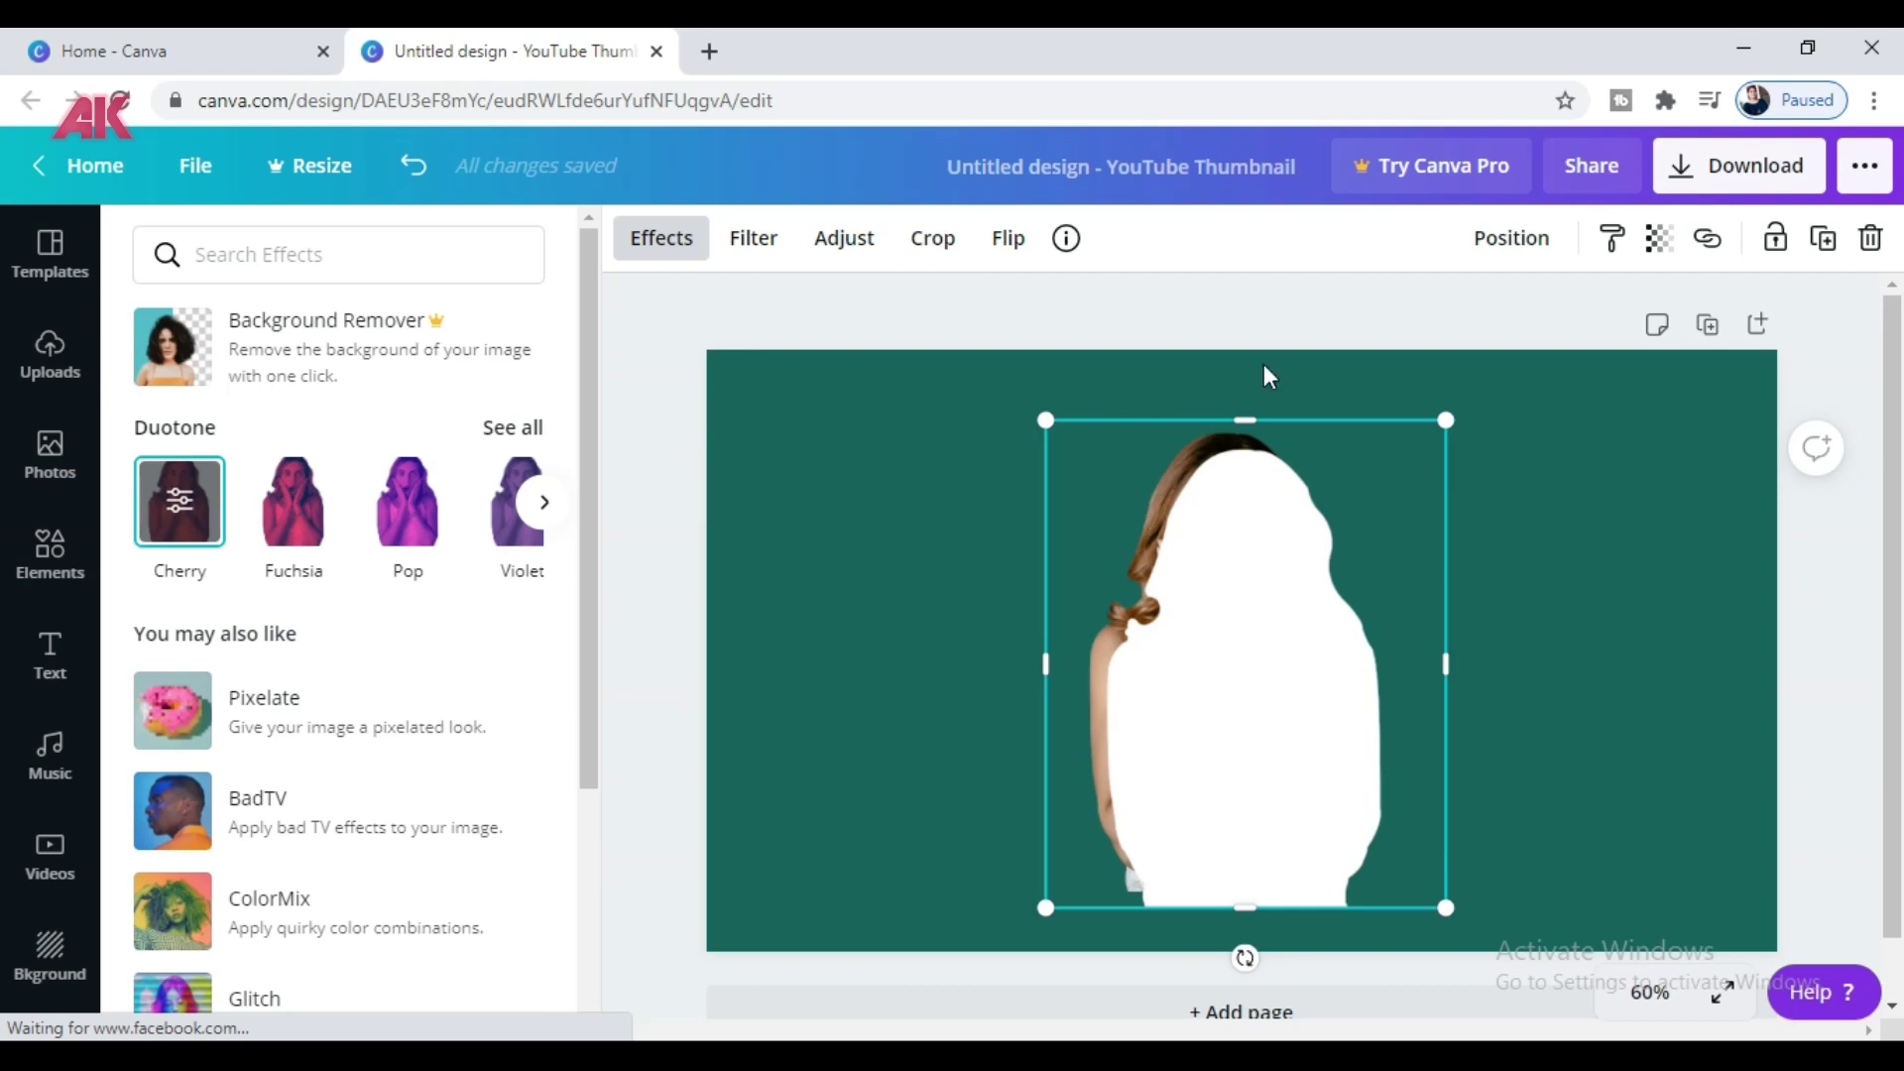
- Send the white silhouette behind the original colour photo
{"action": "left_click", "coordinate": [1487, 241]}
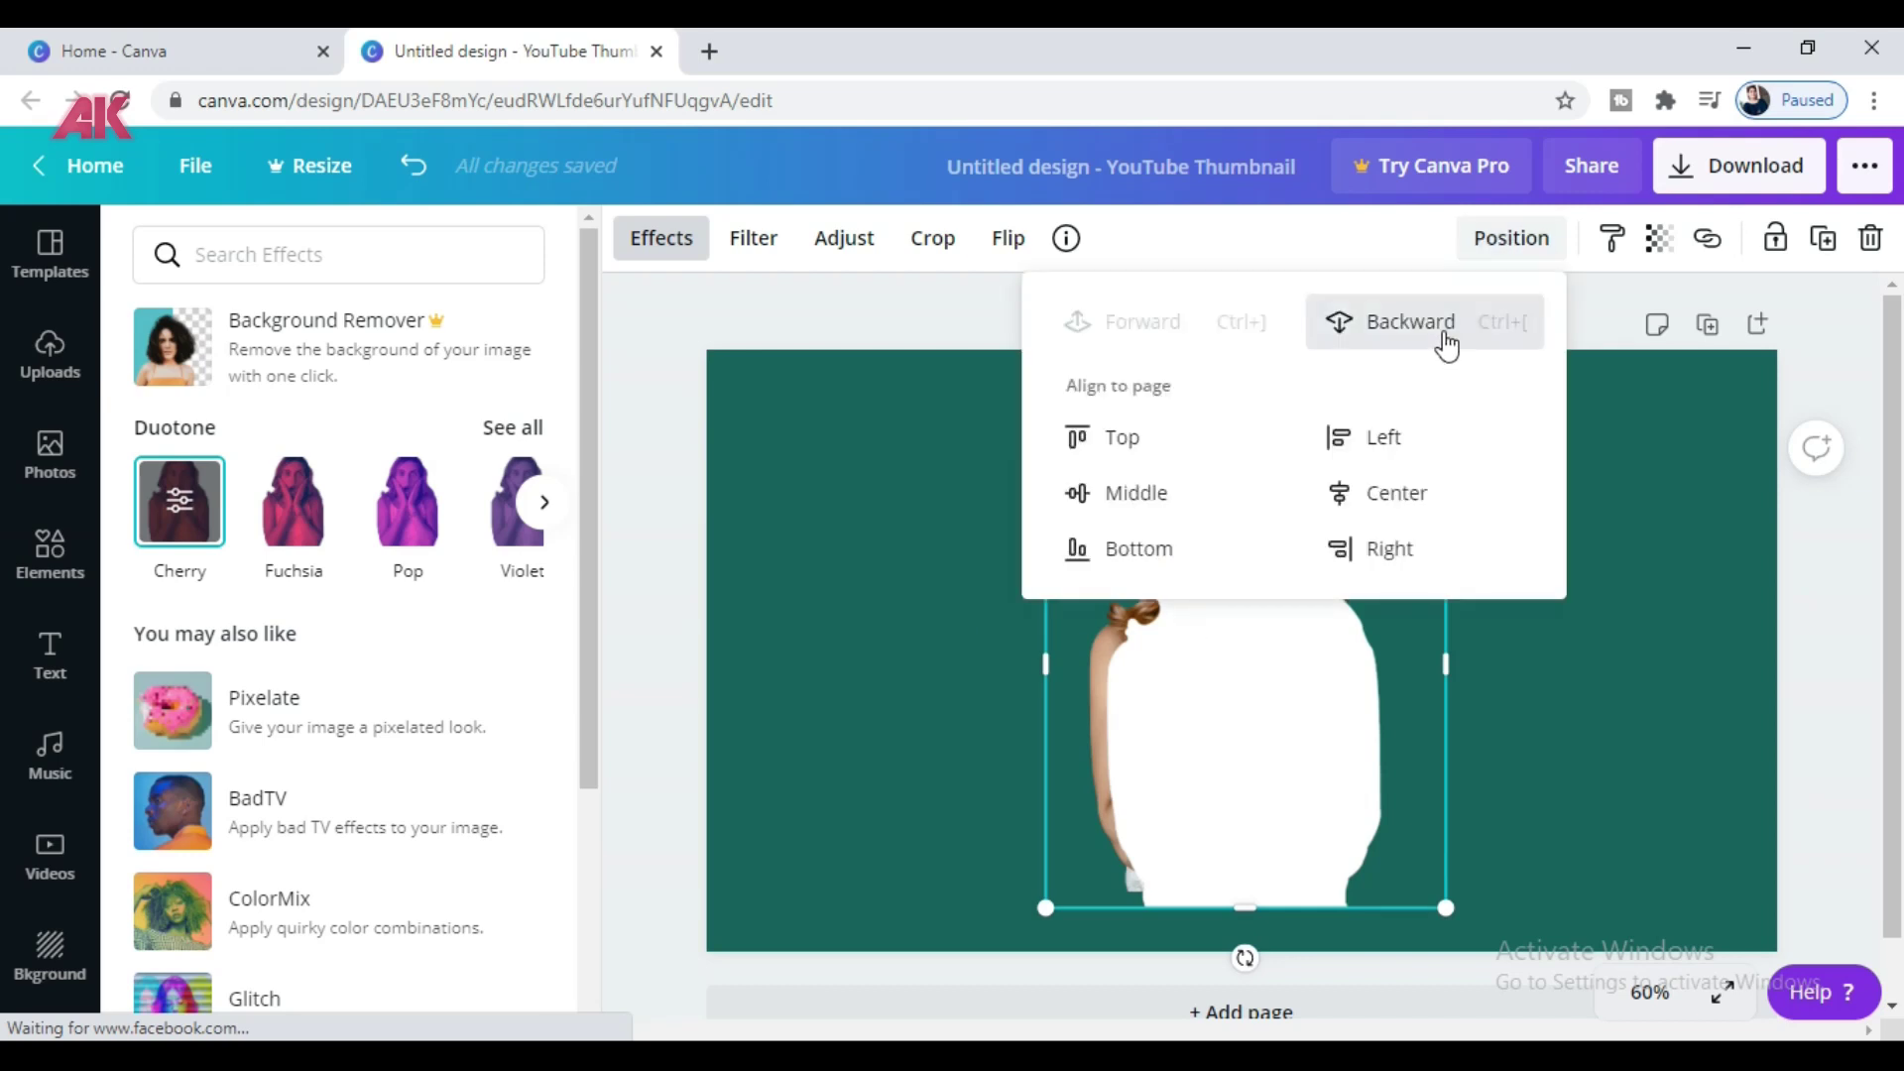
{"action": "left_click", "coordinate": [1446, 340]}
{"action": "left_click", "coordinate": [1340, 784]}
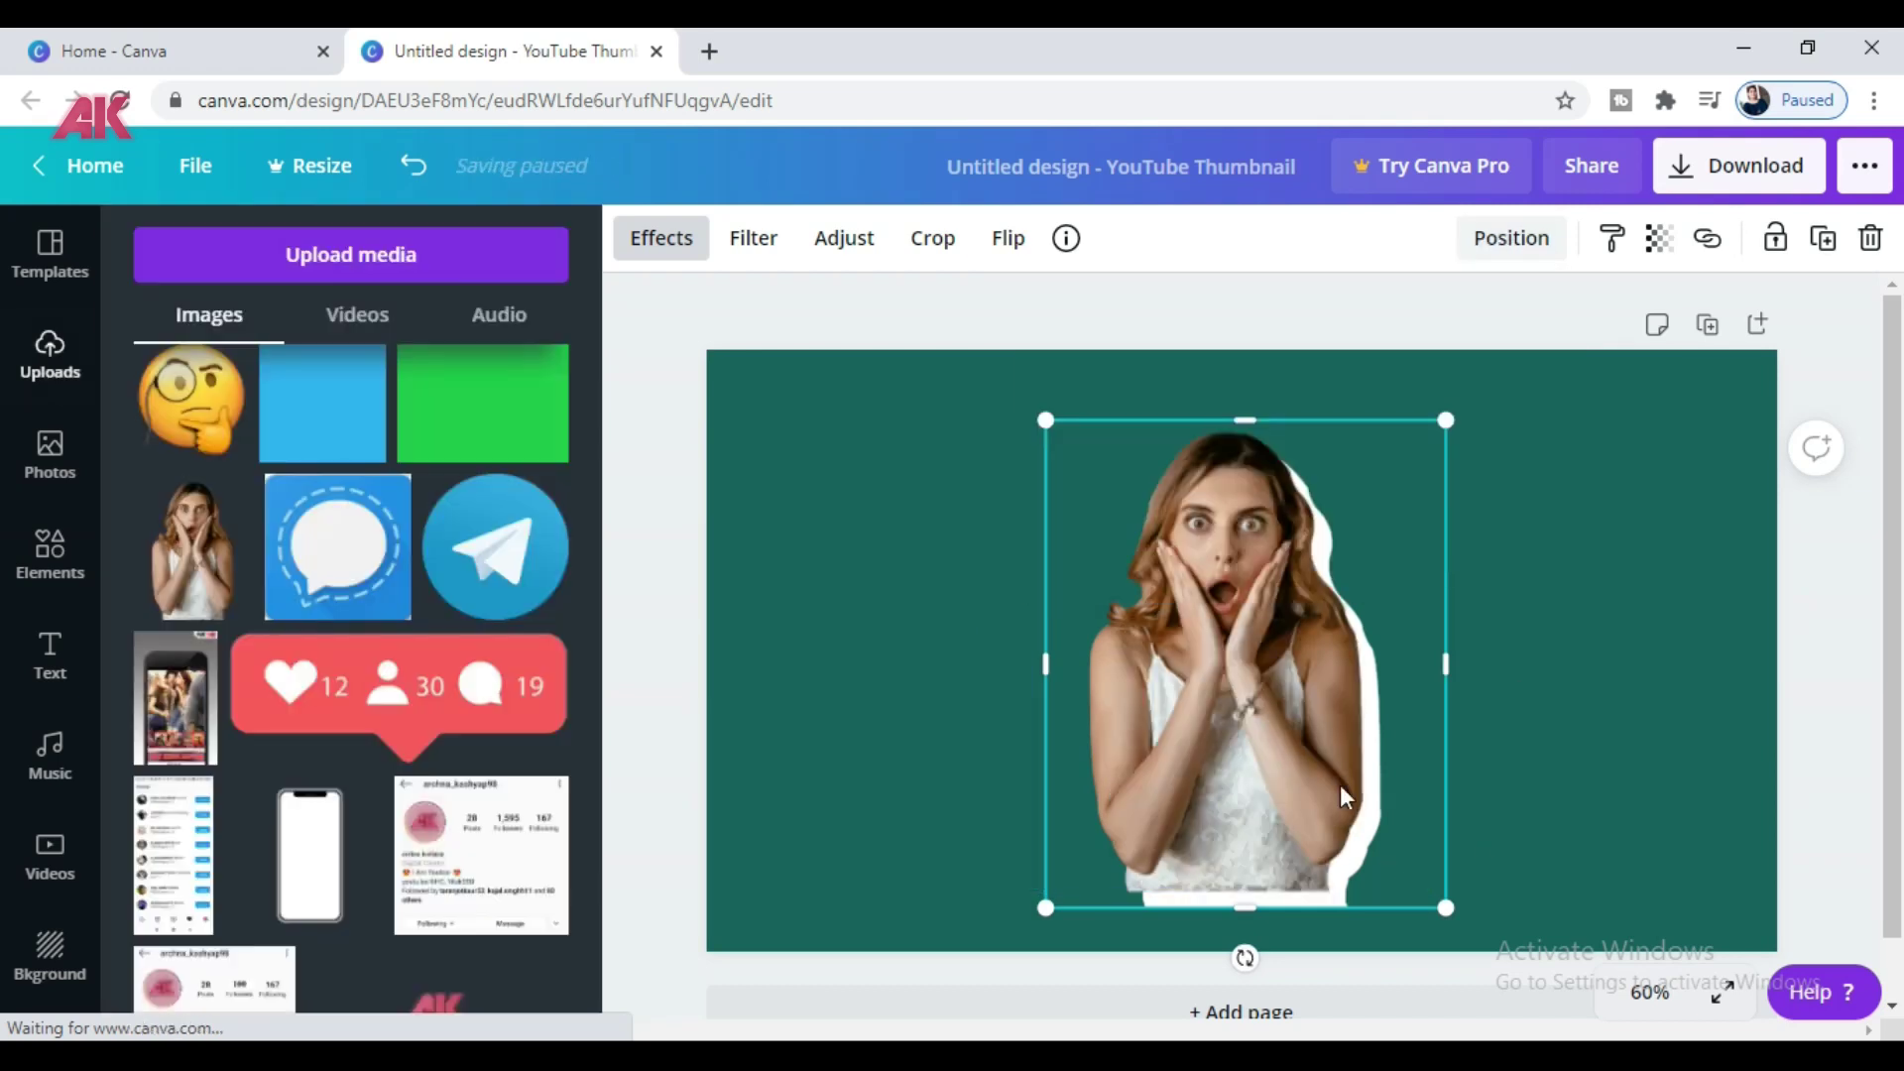
{"action": "left_click", "coordinate": [1606, 652]}
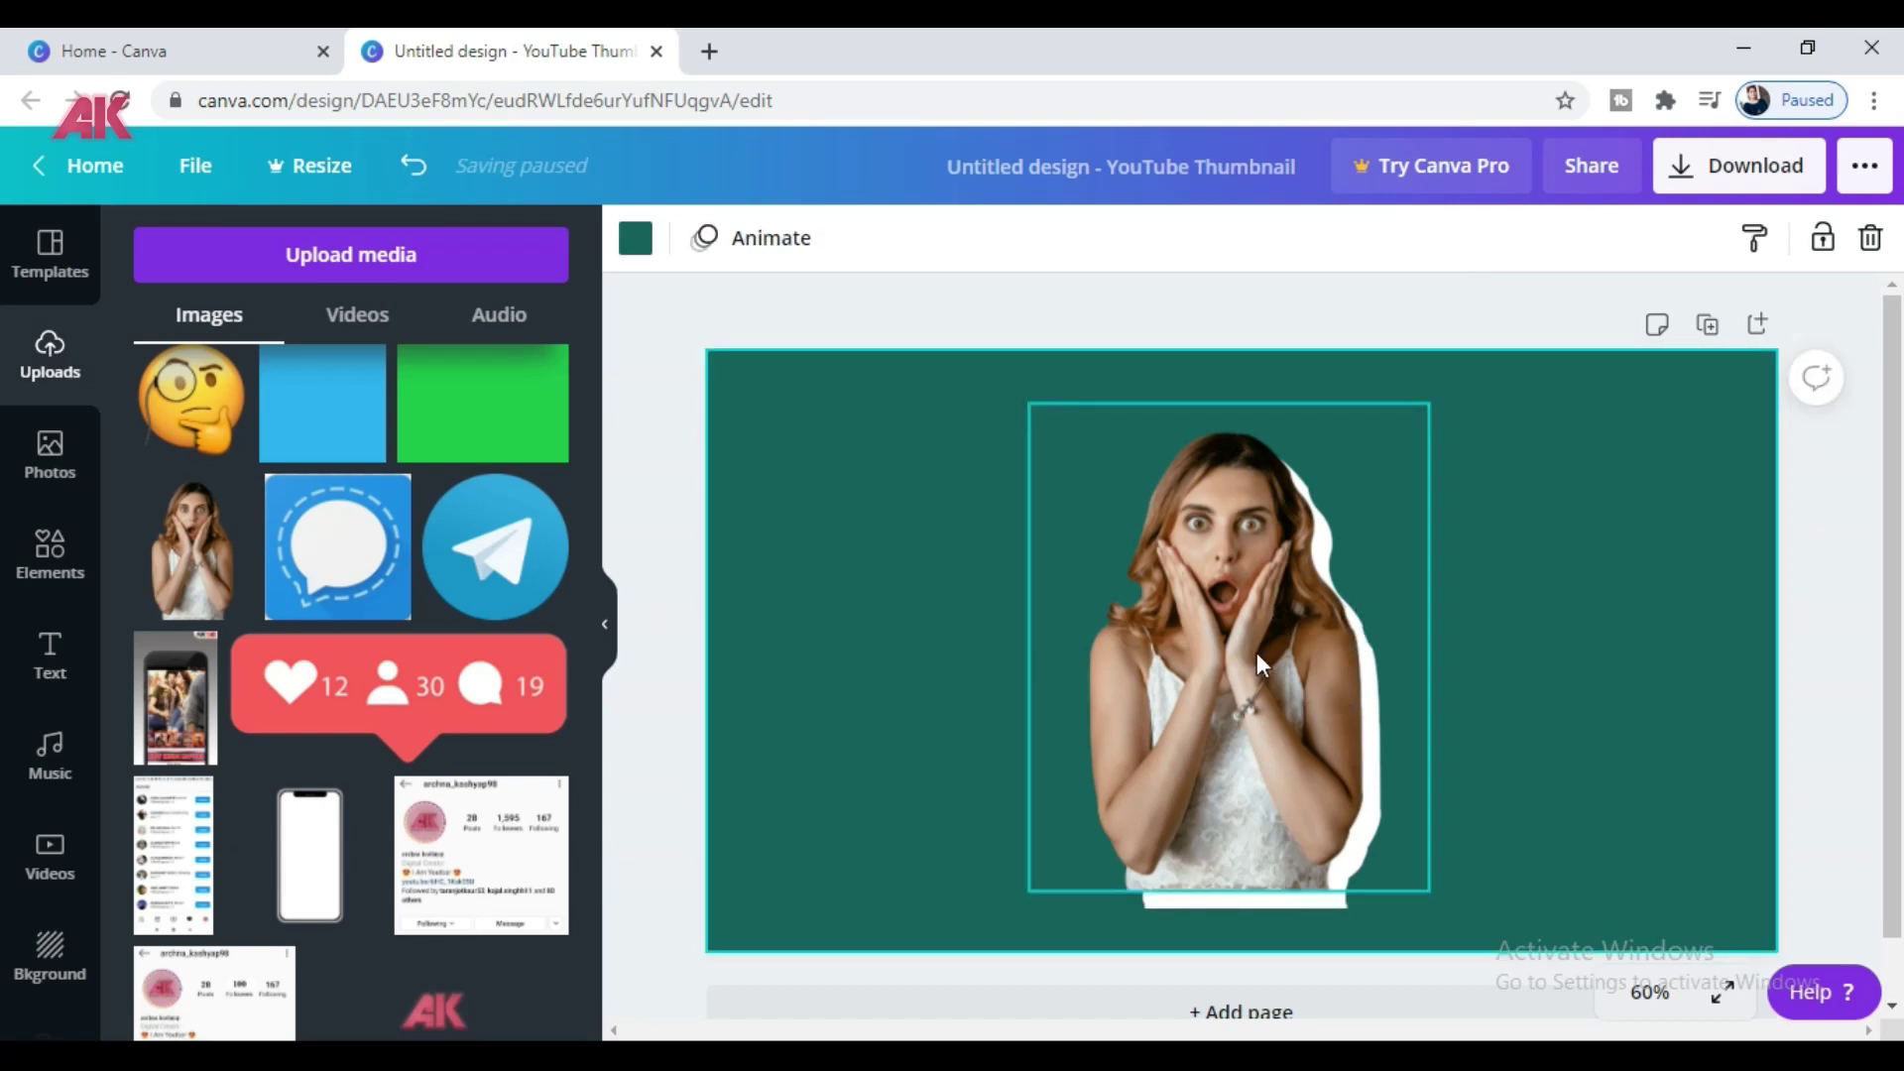
- Enlarge the white silhouette to outline the photo and adjust the photo frame's top and bottom edges
{"action": "left_click", "coordinate": [1230, 722]}
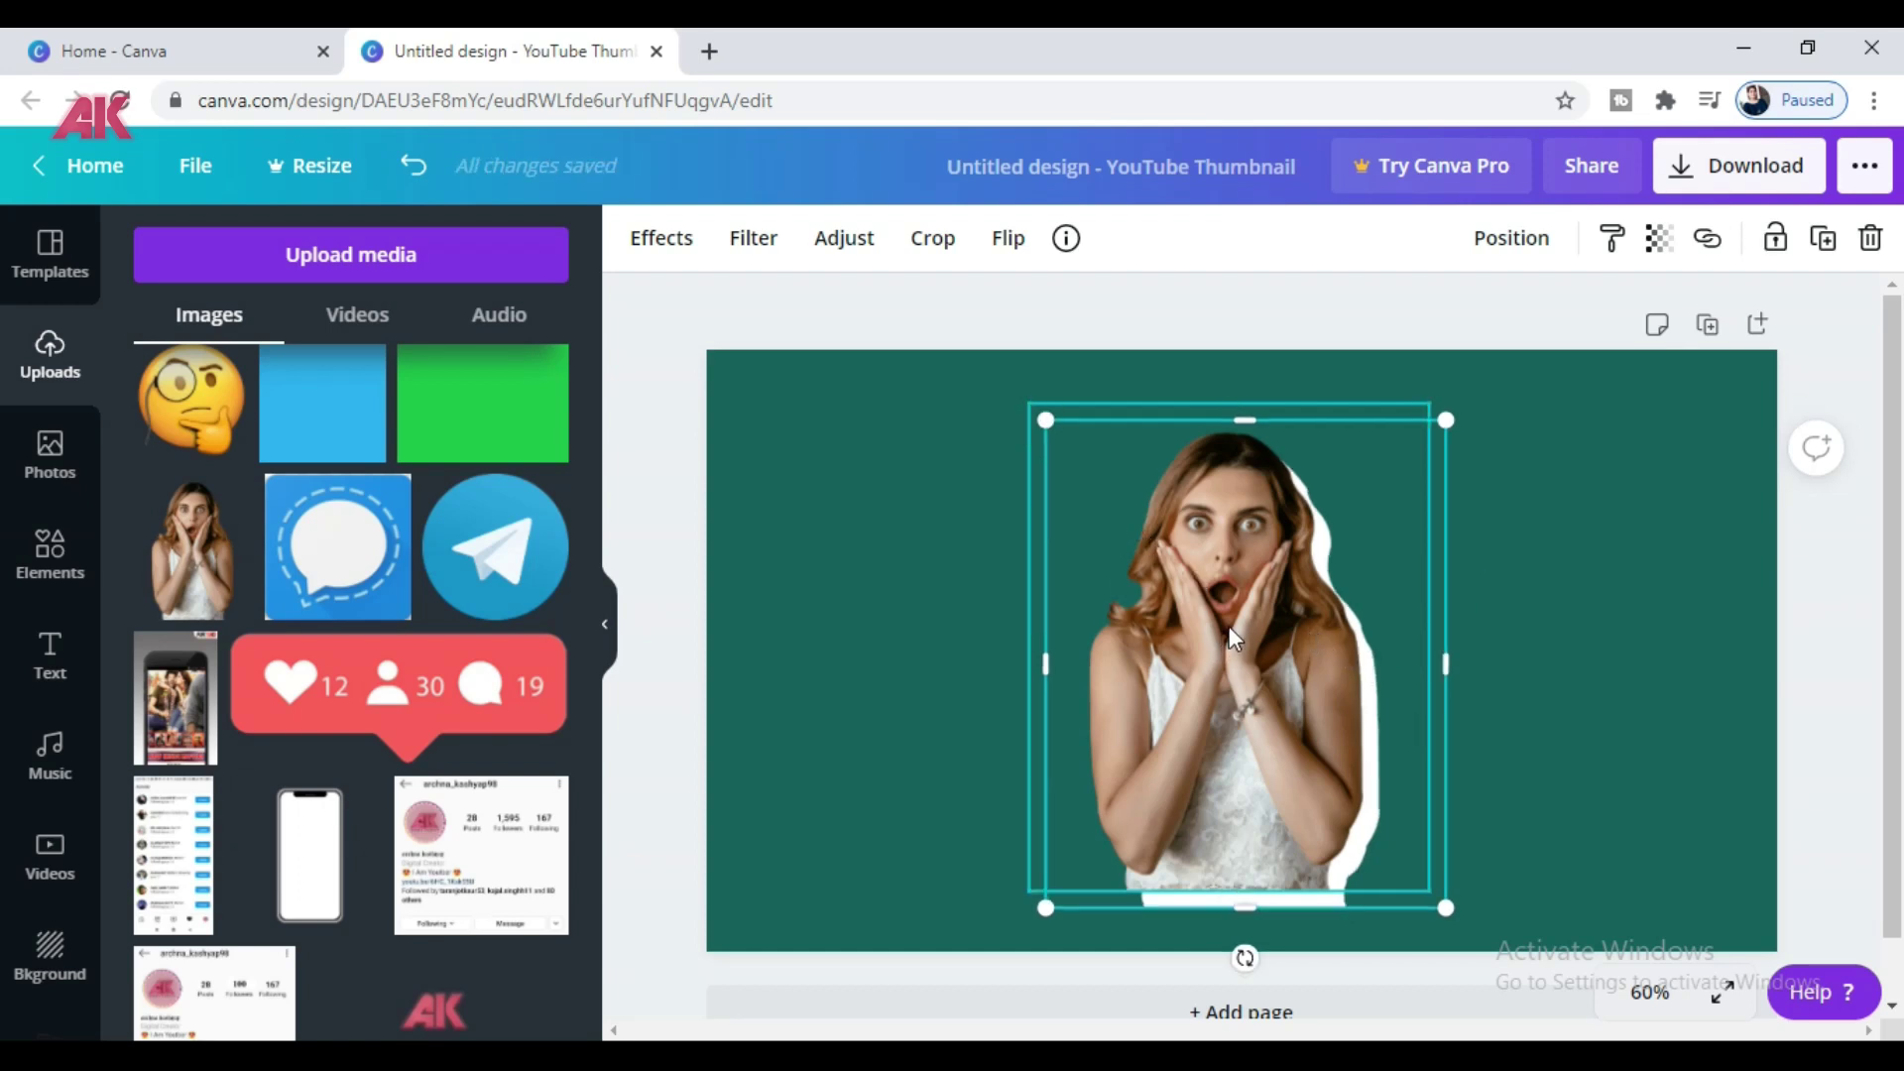
{"action": "left_click_drag", "start_coordinate": [1039, 420], "coordinate": [982, 401]}
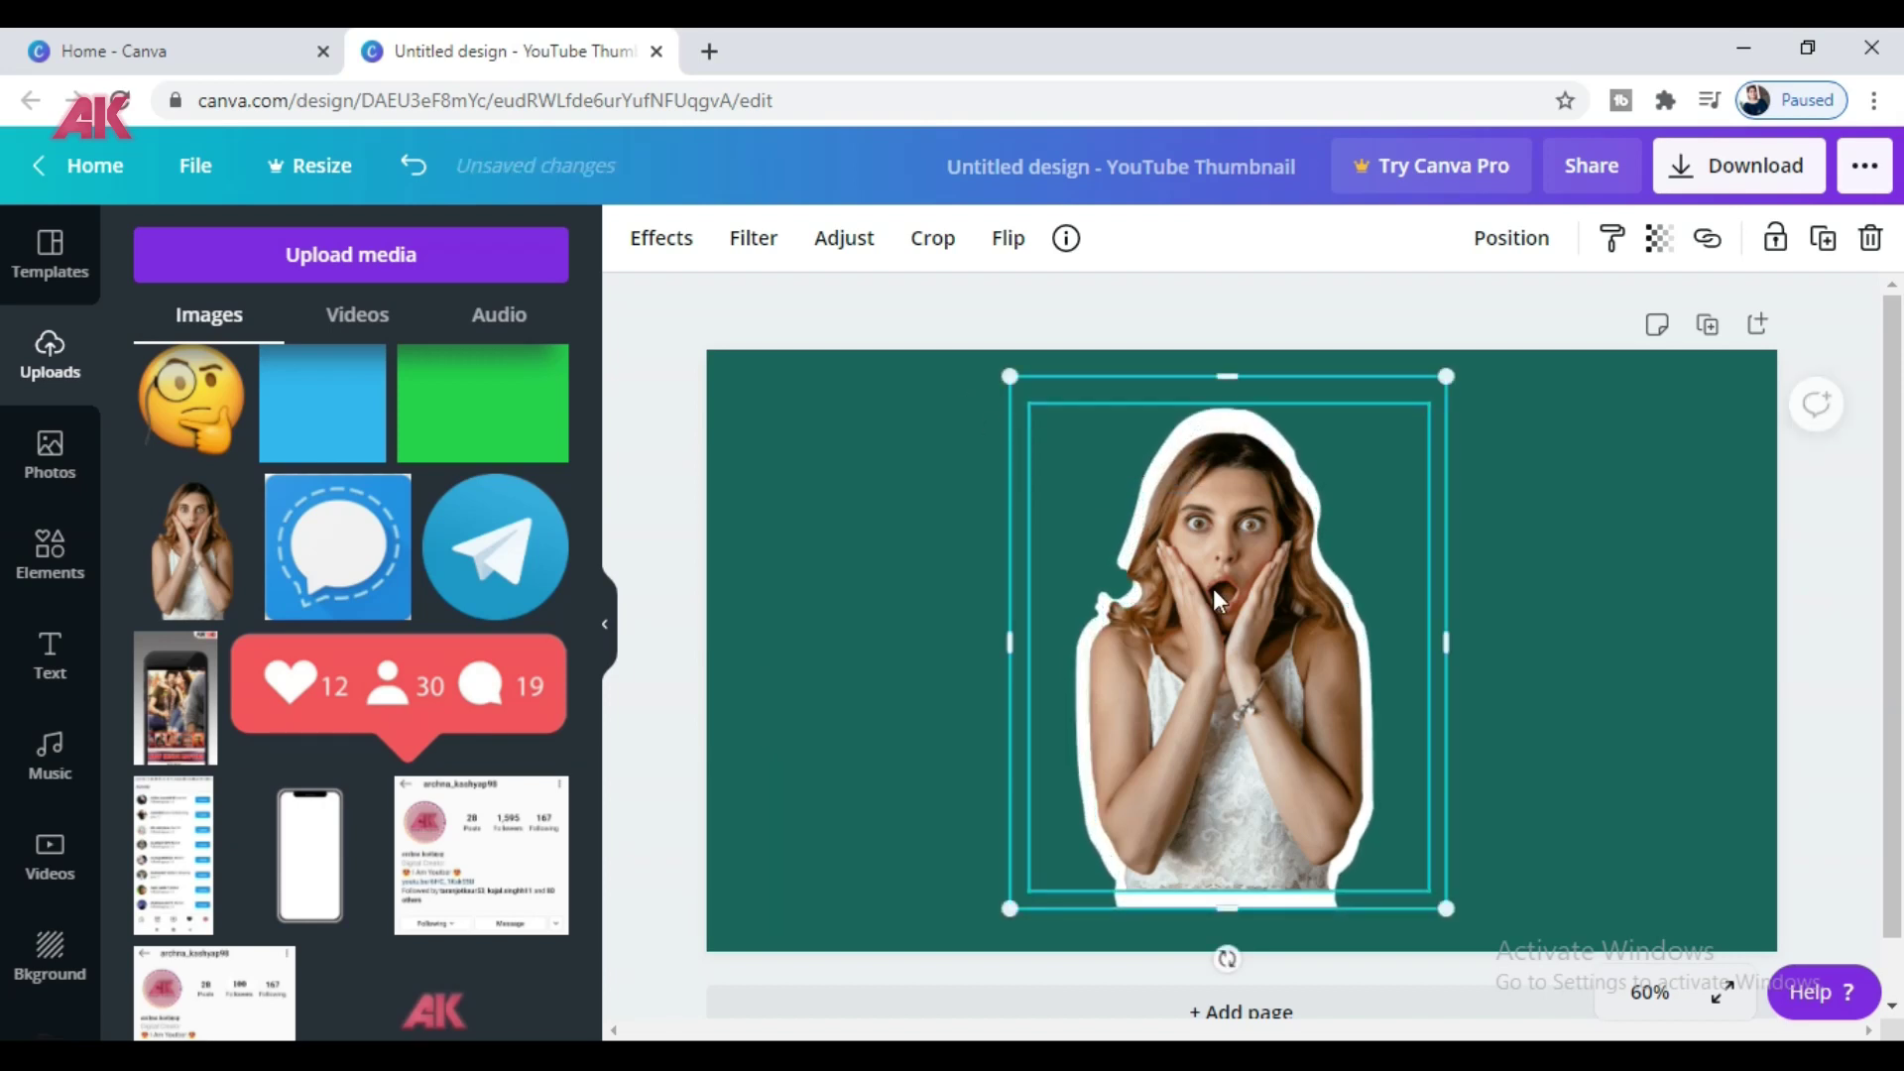
{"action": "left_click_drag", "start_coordinate": [1238, 407], "coordinate": [1238, 385]}
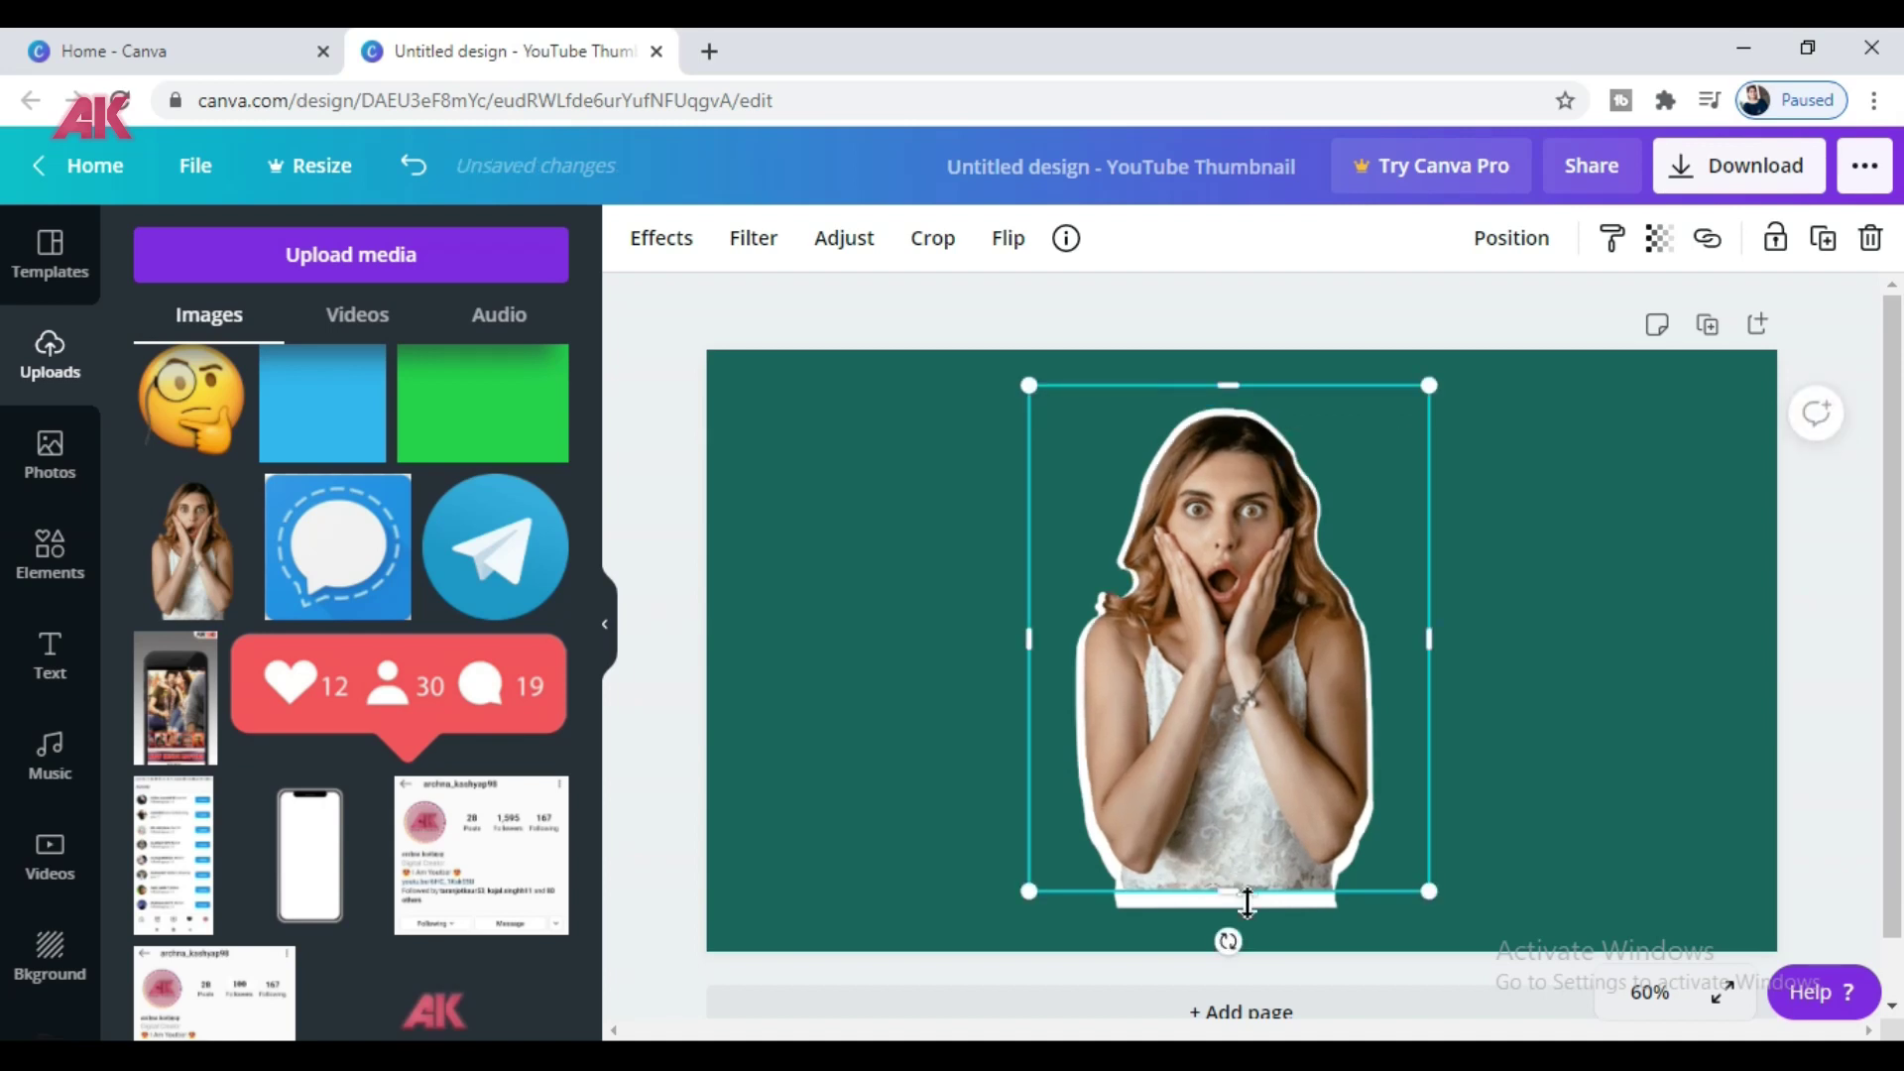
{"action": "left_click_drag", "start_coordinate": [1238, 890], "coordinate": [1236, 892]}
{"action": "left_click", "coordinate": [773, 377]}
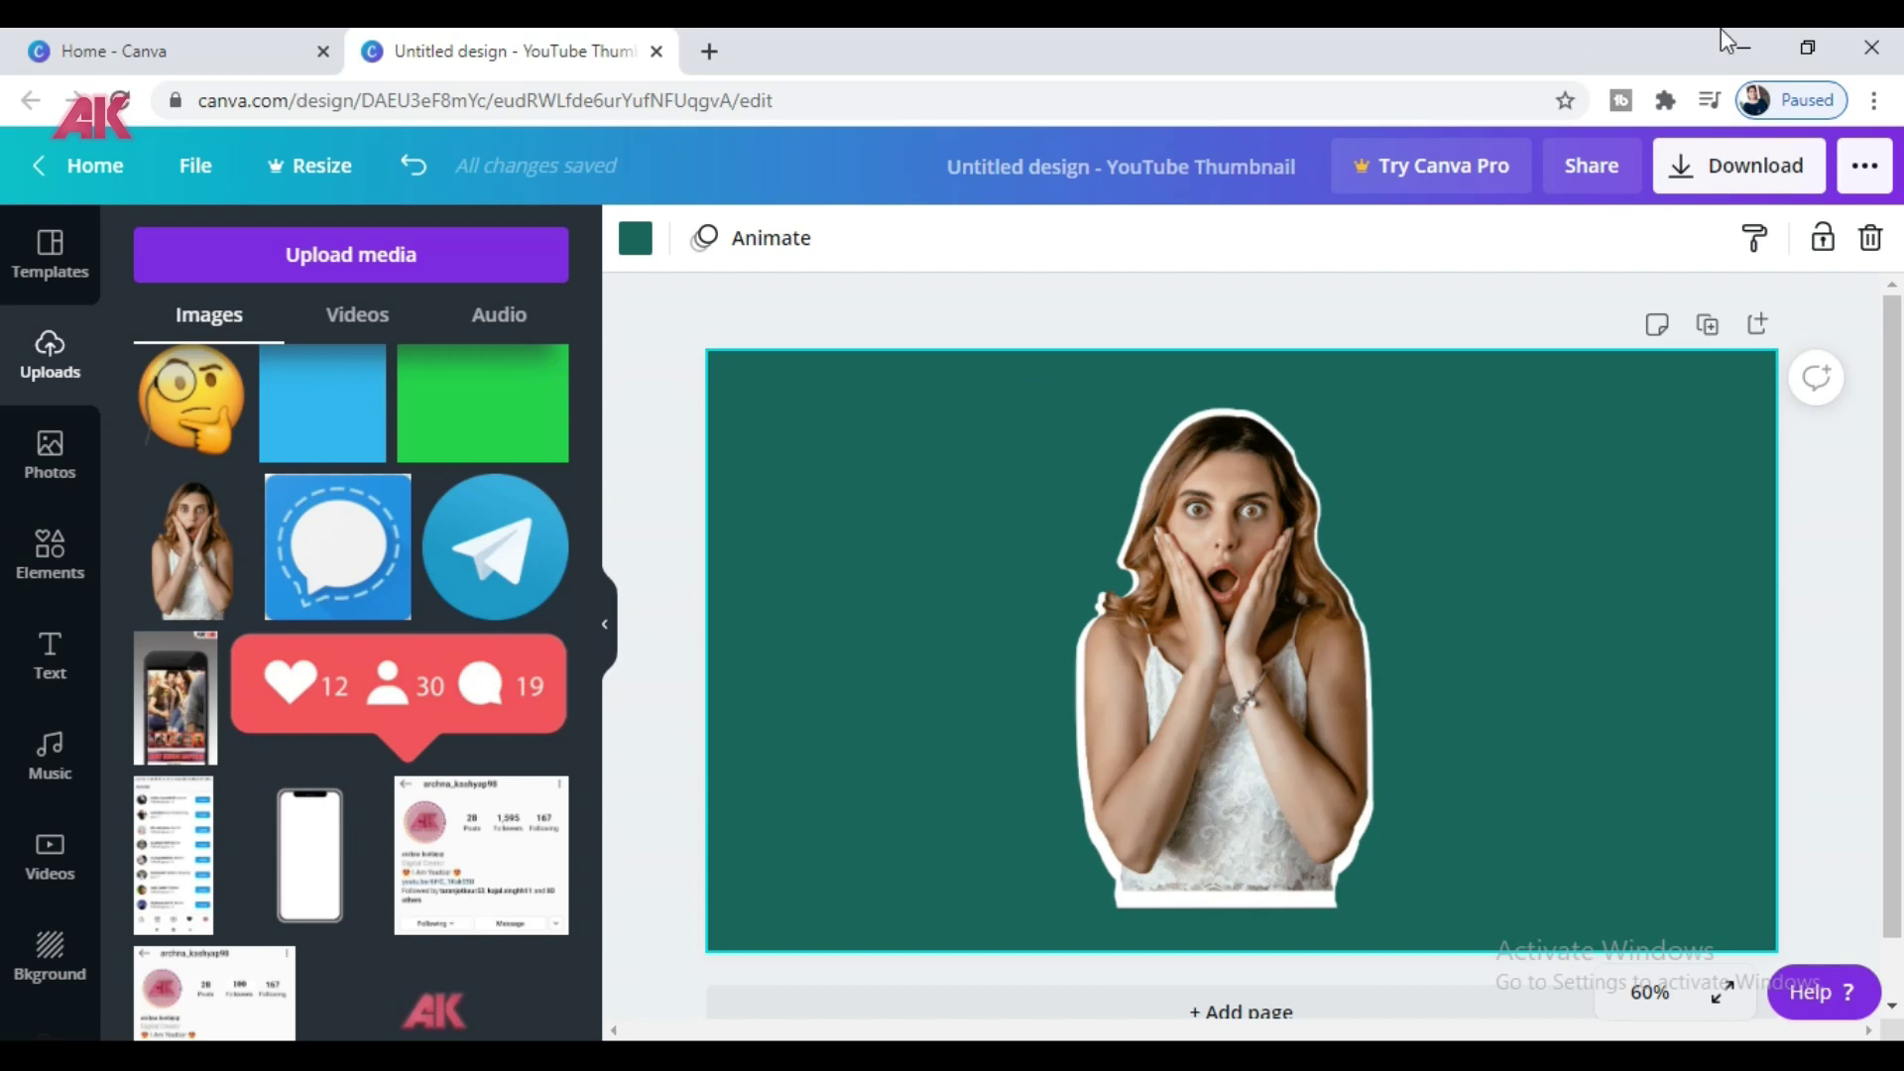
- Centre the woman's photo on the thumbnail, then select the photo and its outline together
{"action": "left_click", "coordinate": [1381, 694]}
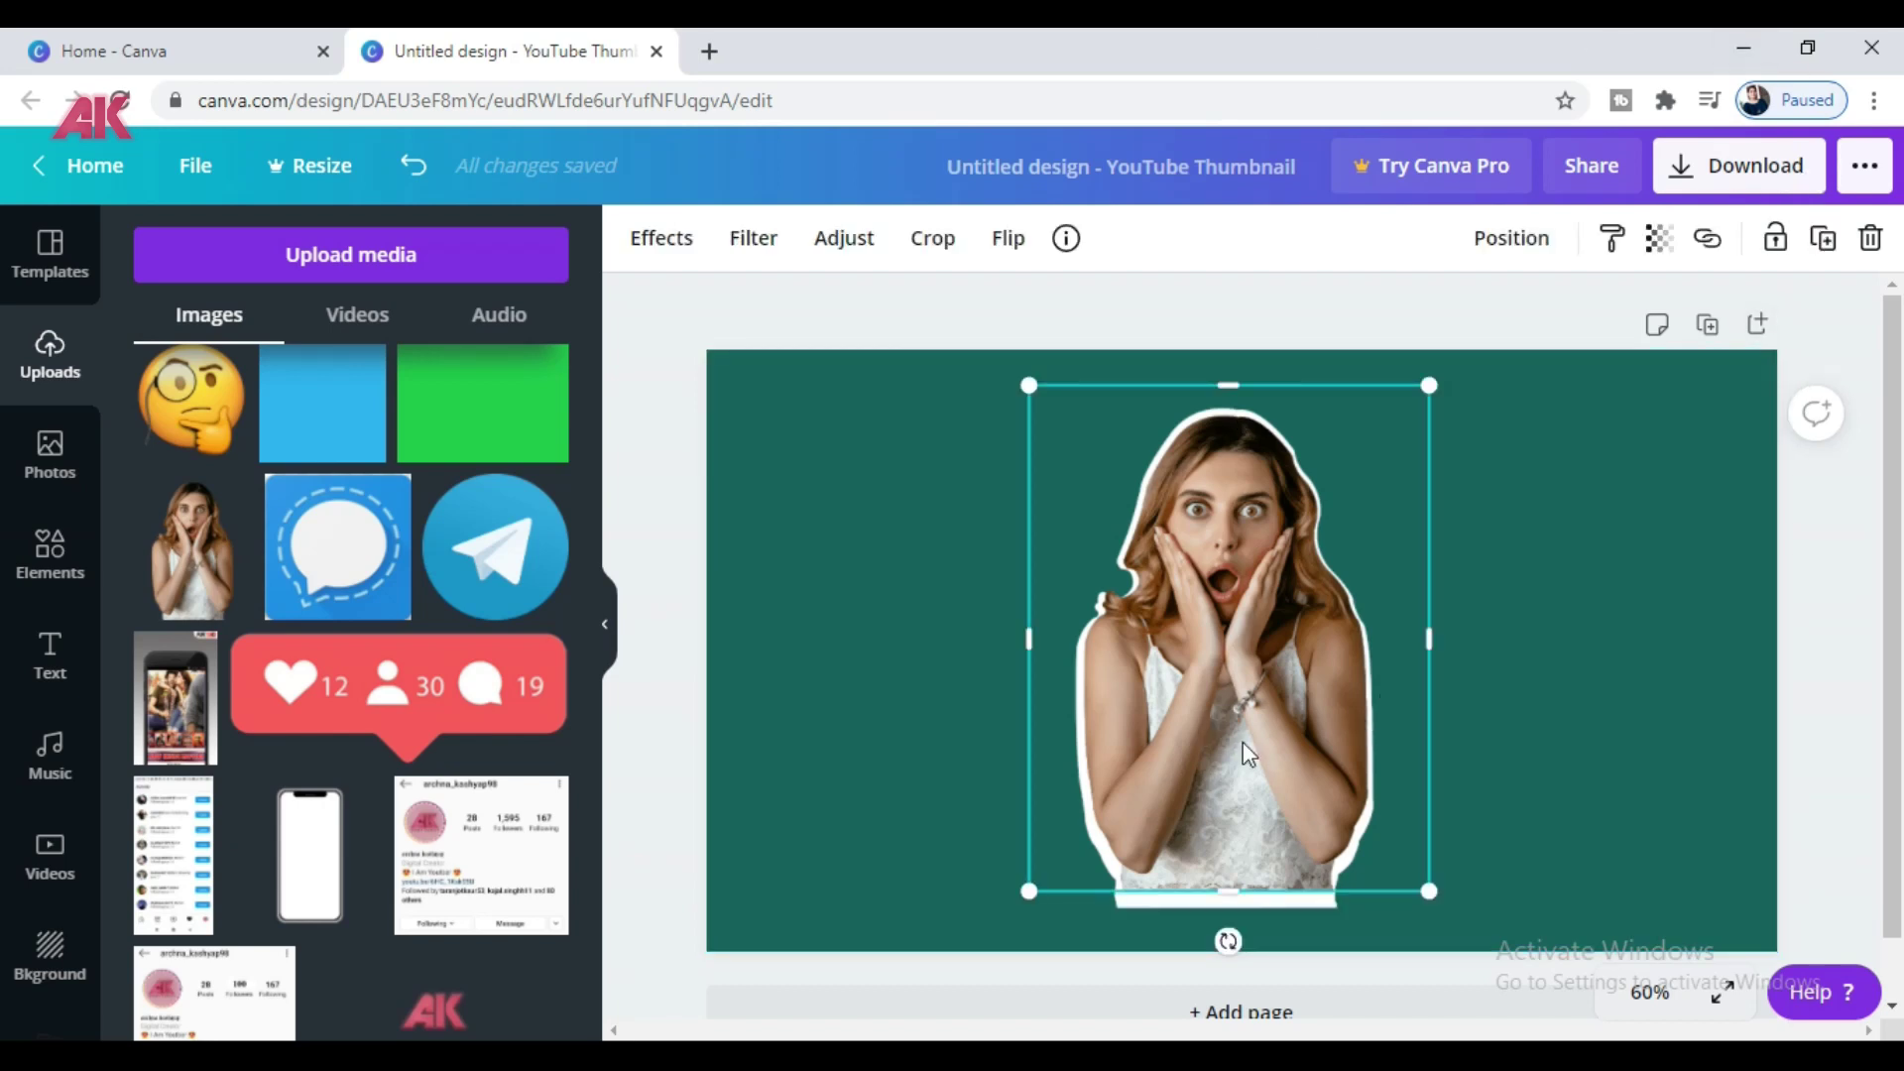
{"action": "left_click", "coordinate": [1553, 692]}
{"action": "mouse_move", "coordinate": [1224, 657]}
{"action": "left_mouse_down"}
{"action": "mouse_move", "coordinate": [1245, 647]}
{"action": "mouse_move", "coordinate": [1240, 684]}
{"action": "left_mouse_up"}
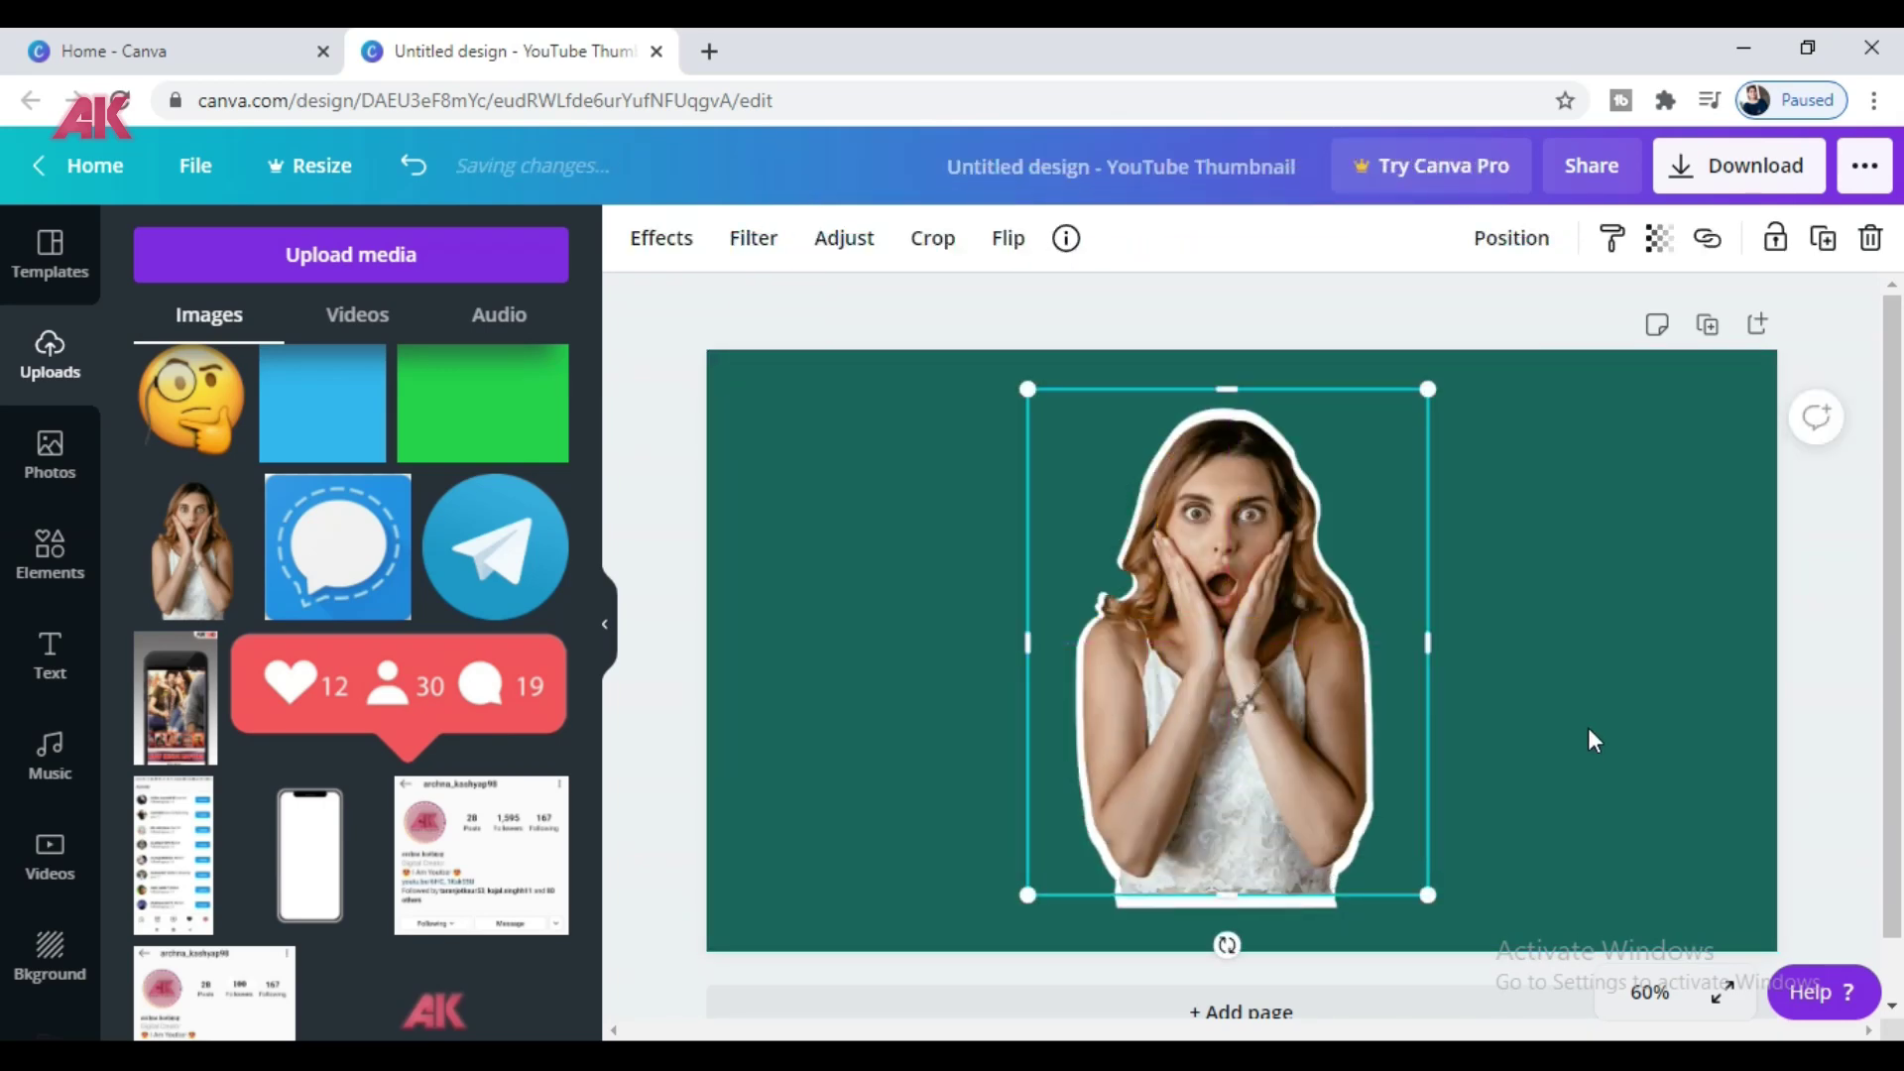
{"action": "left_click", "coordinate": [1586, 728]}
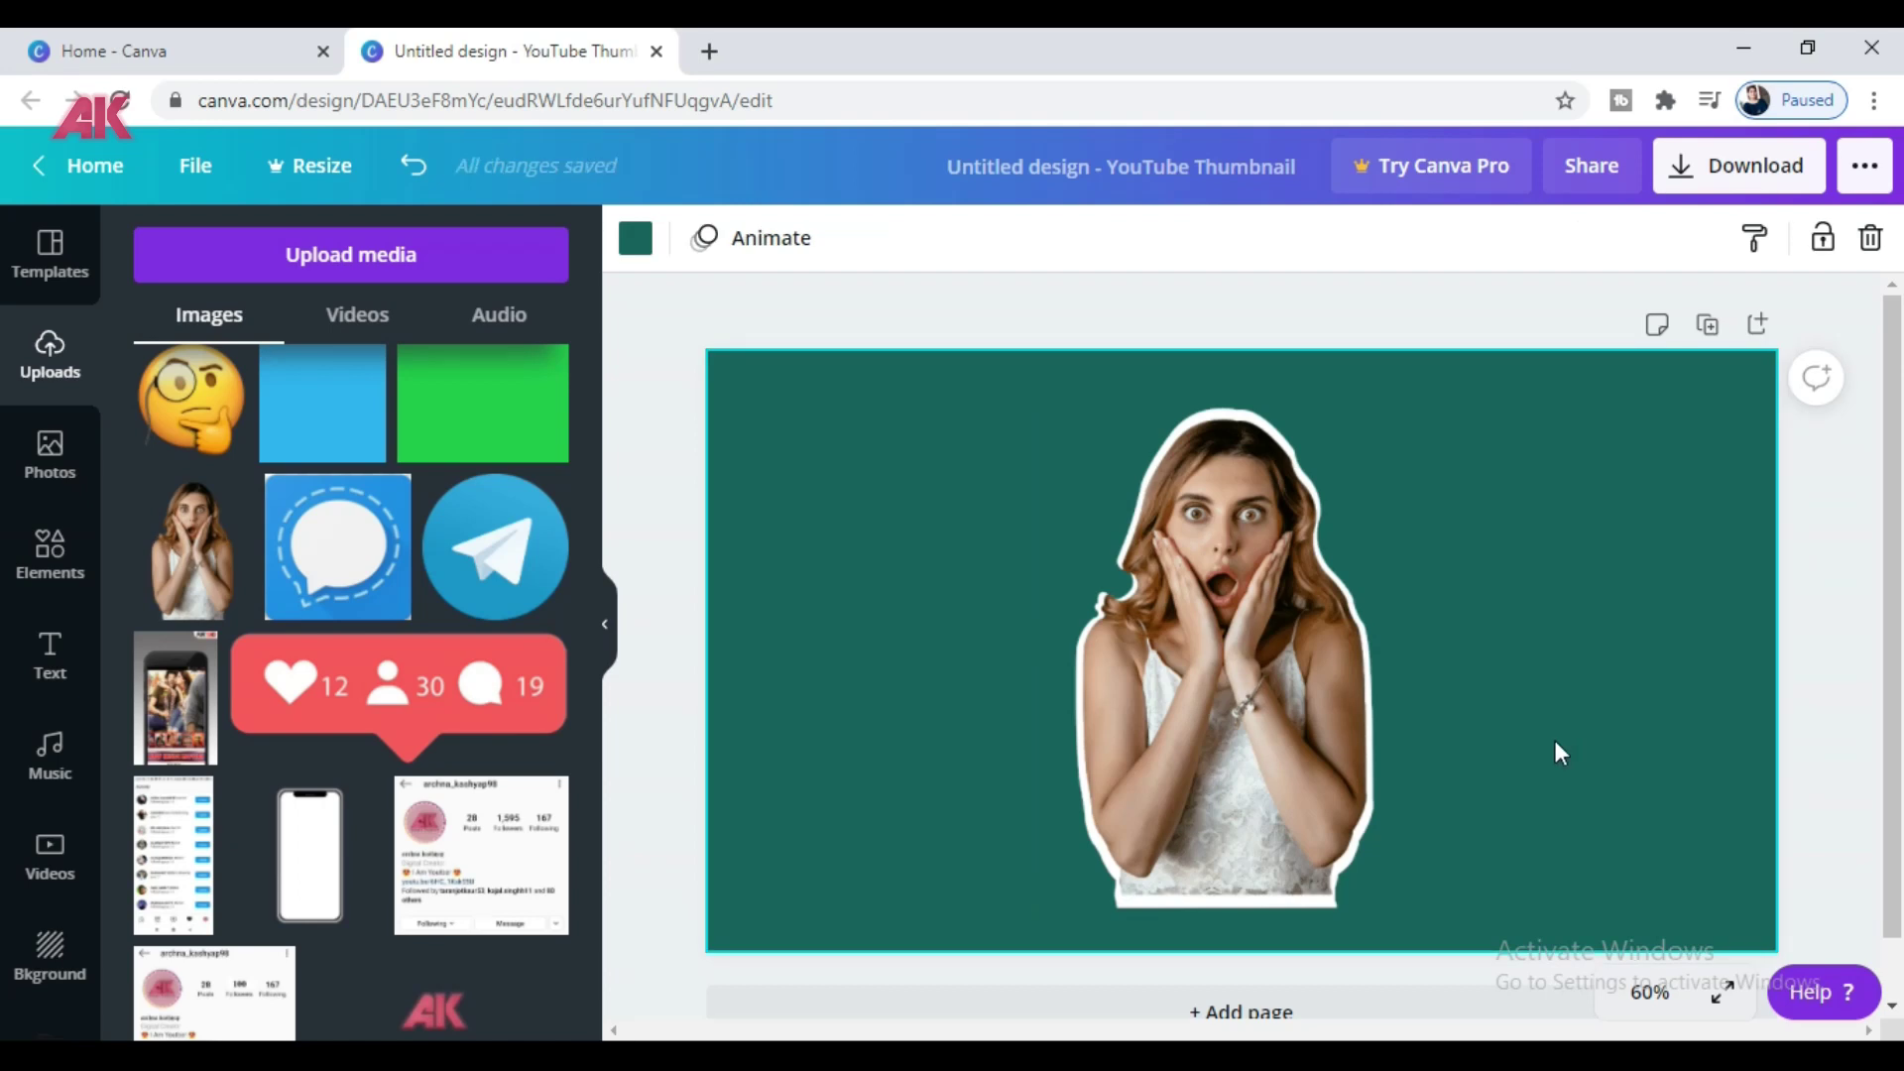
{"action": "left_click_drag", "start_coordinate": [1512, 815], "coordinate": [1091, 511]}
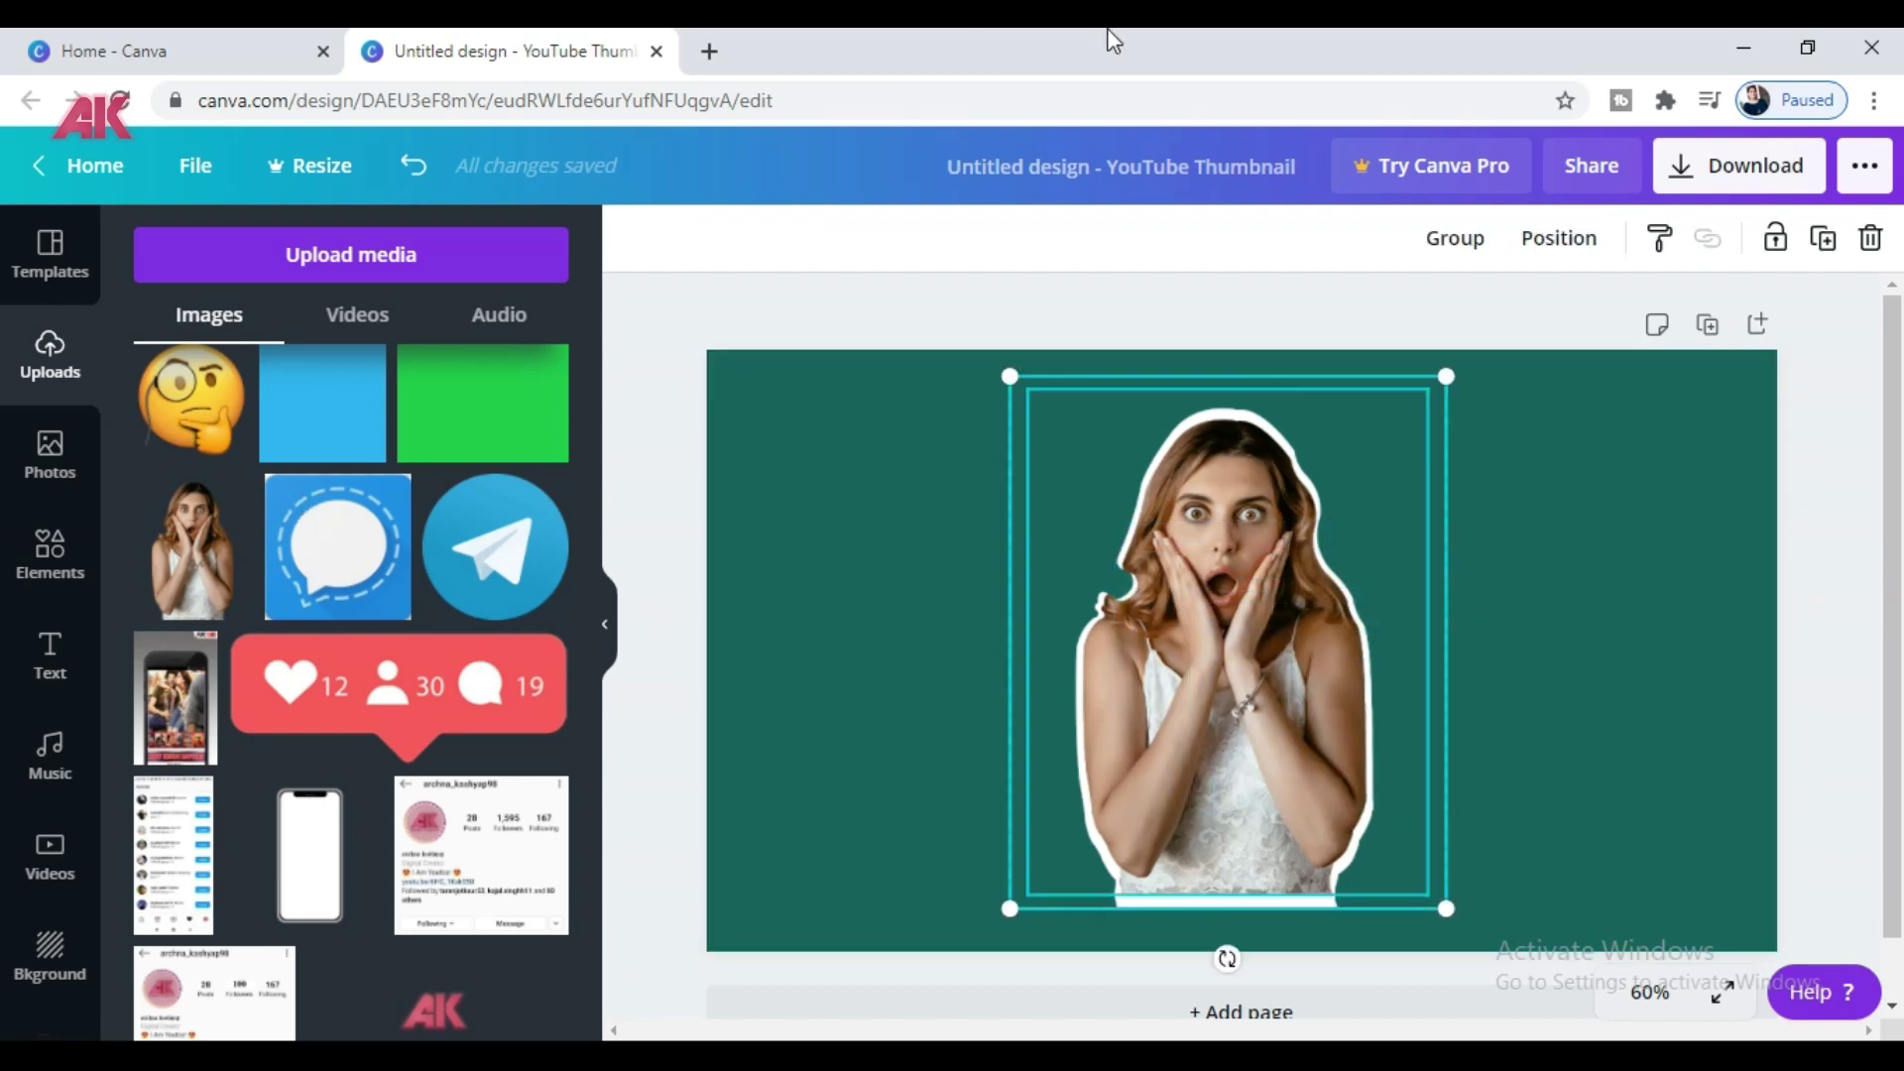
- Group the photo with its white outline, testing moves, ungrouping and regrouping
{"action": "left_click", "coordinate": [1445, 243]}
{"action": "left_click_drag", "start_coordinate": [1152, 811], "coordinate": [910, 774]}
{"action": "left_click", "coordinate": [1340, 729]}
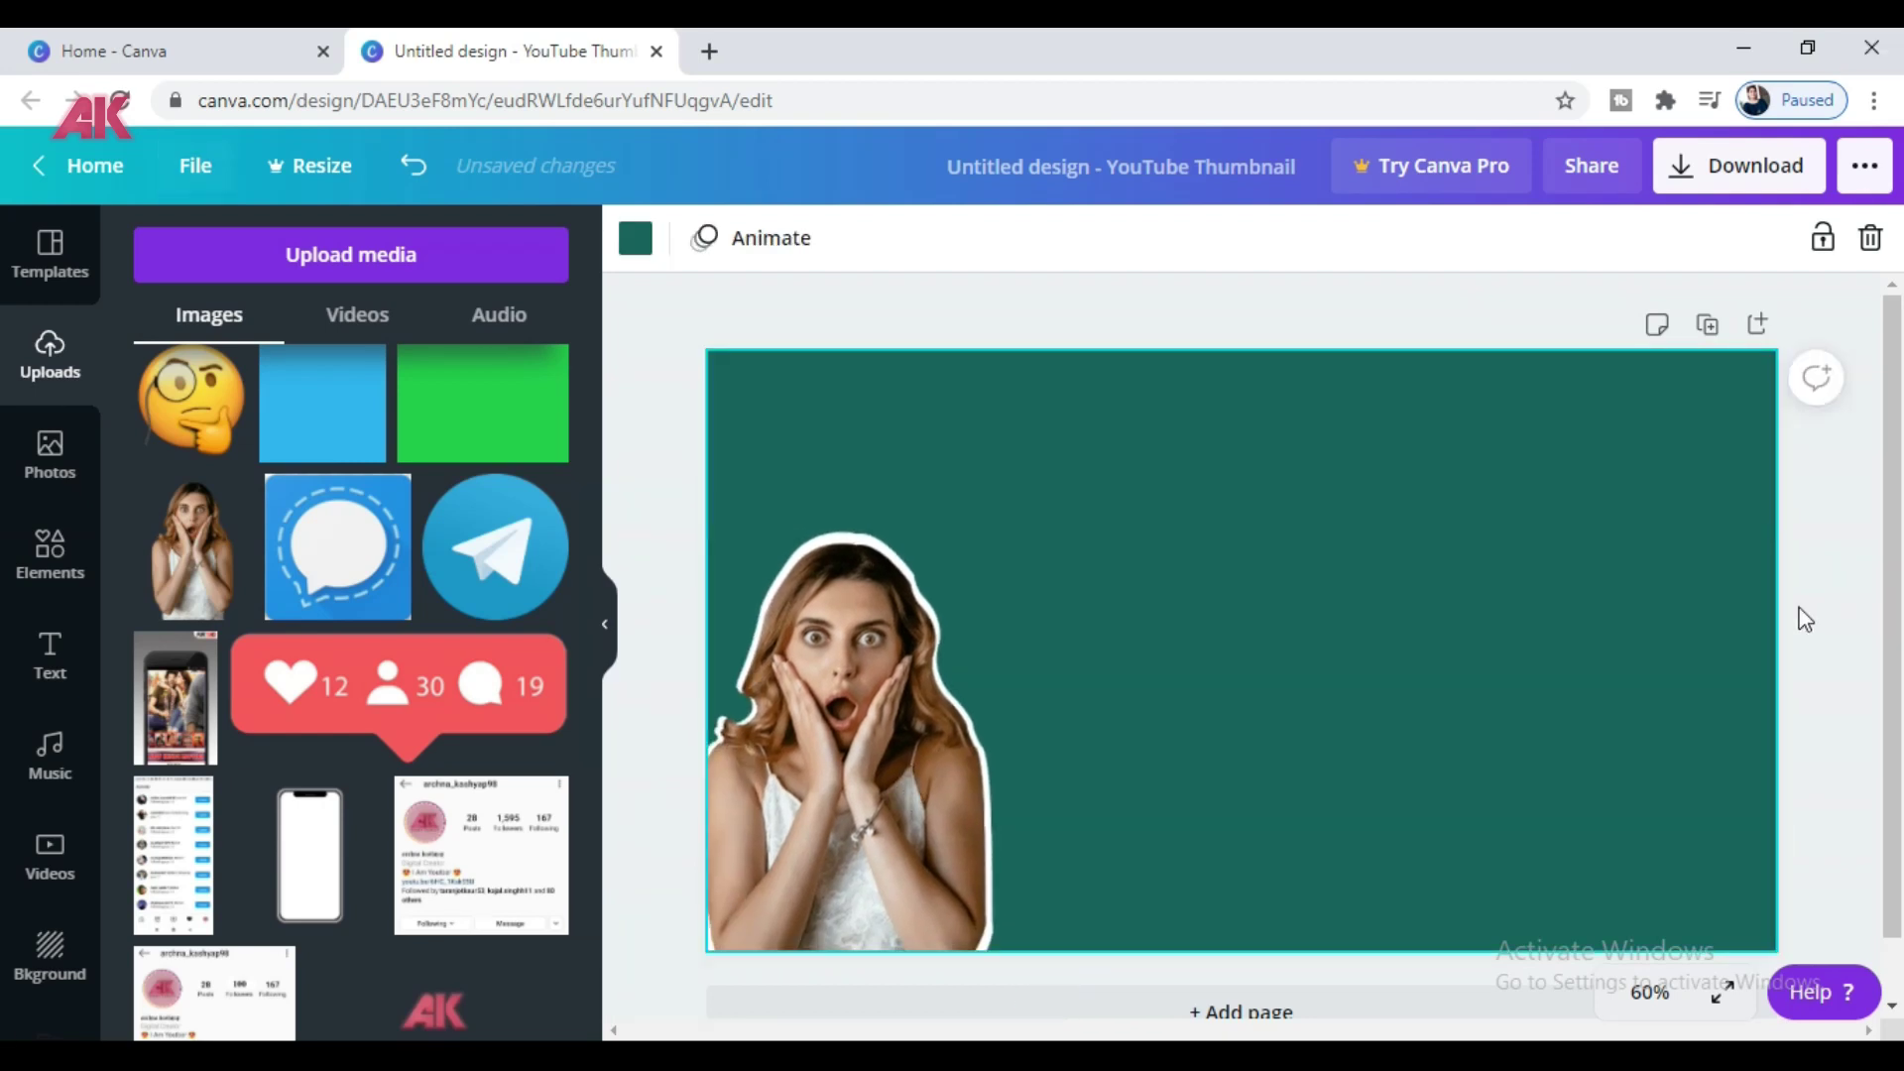
{"action": "left_click_drag", "start_coordinate": [991, 650], "coordinate": [1219, 645]}
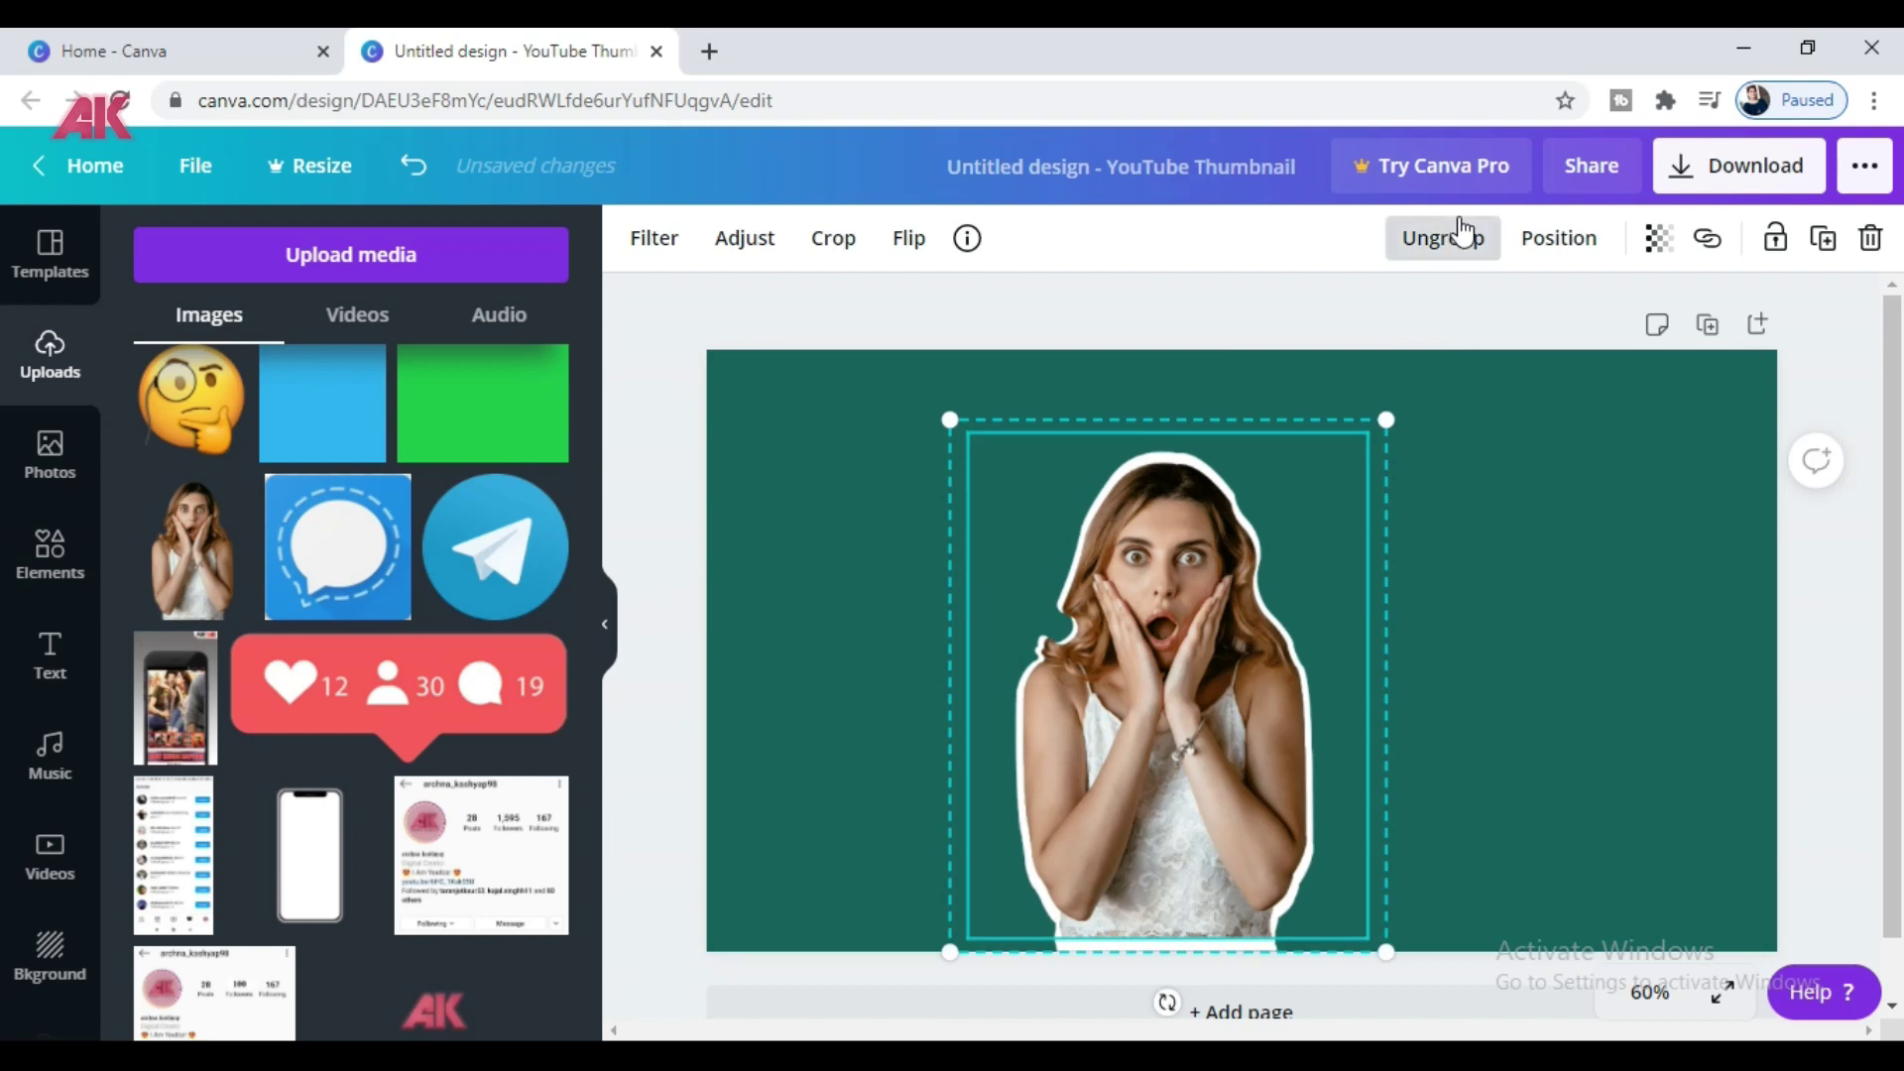
{"action": "left_click", "coordinate": [1455, 237]}
{"action": "left_click", "coordinate": [1462, 237]}
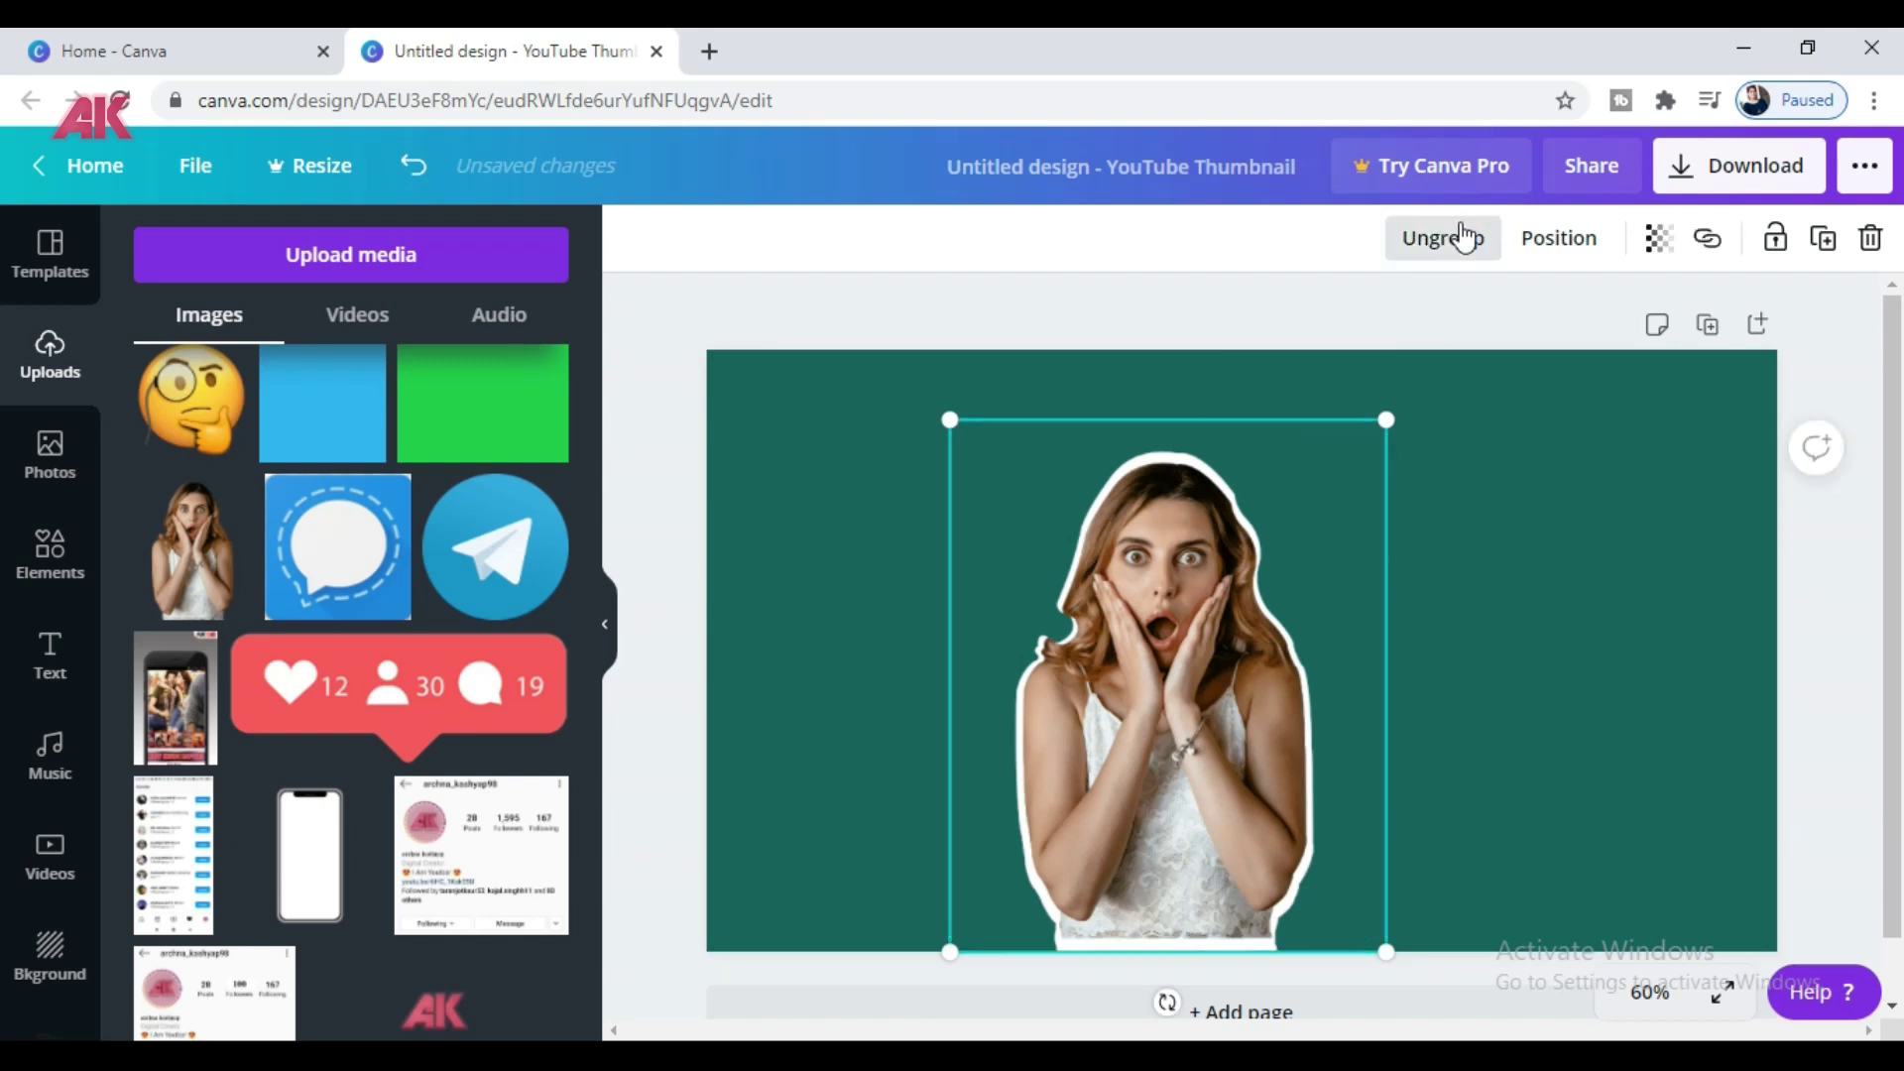
{"action": "left_click_drag", "start_coordinate": [1168, 708], "coordinate": [828, 705]}
{"action": "left_click", "coordinate": [831, 757]}
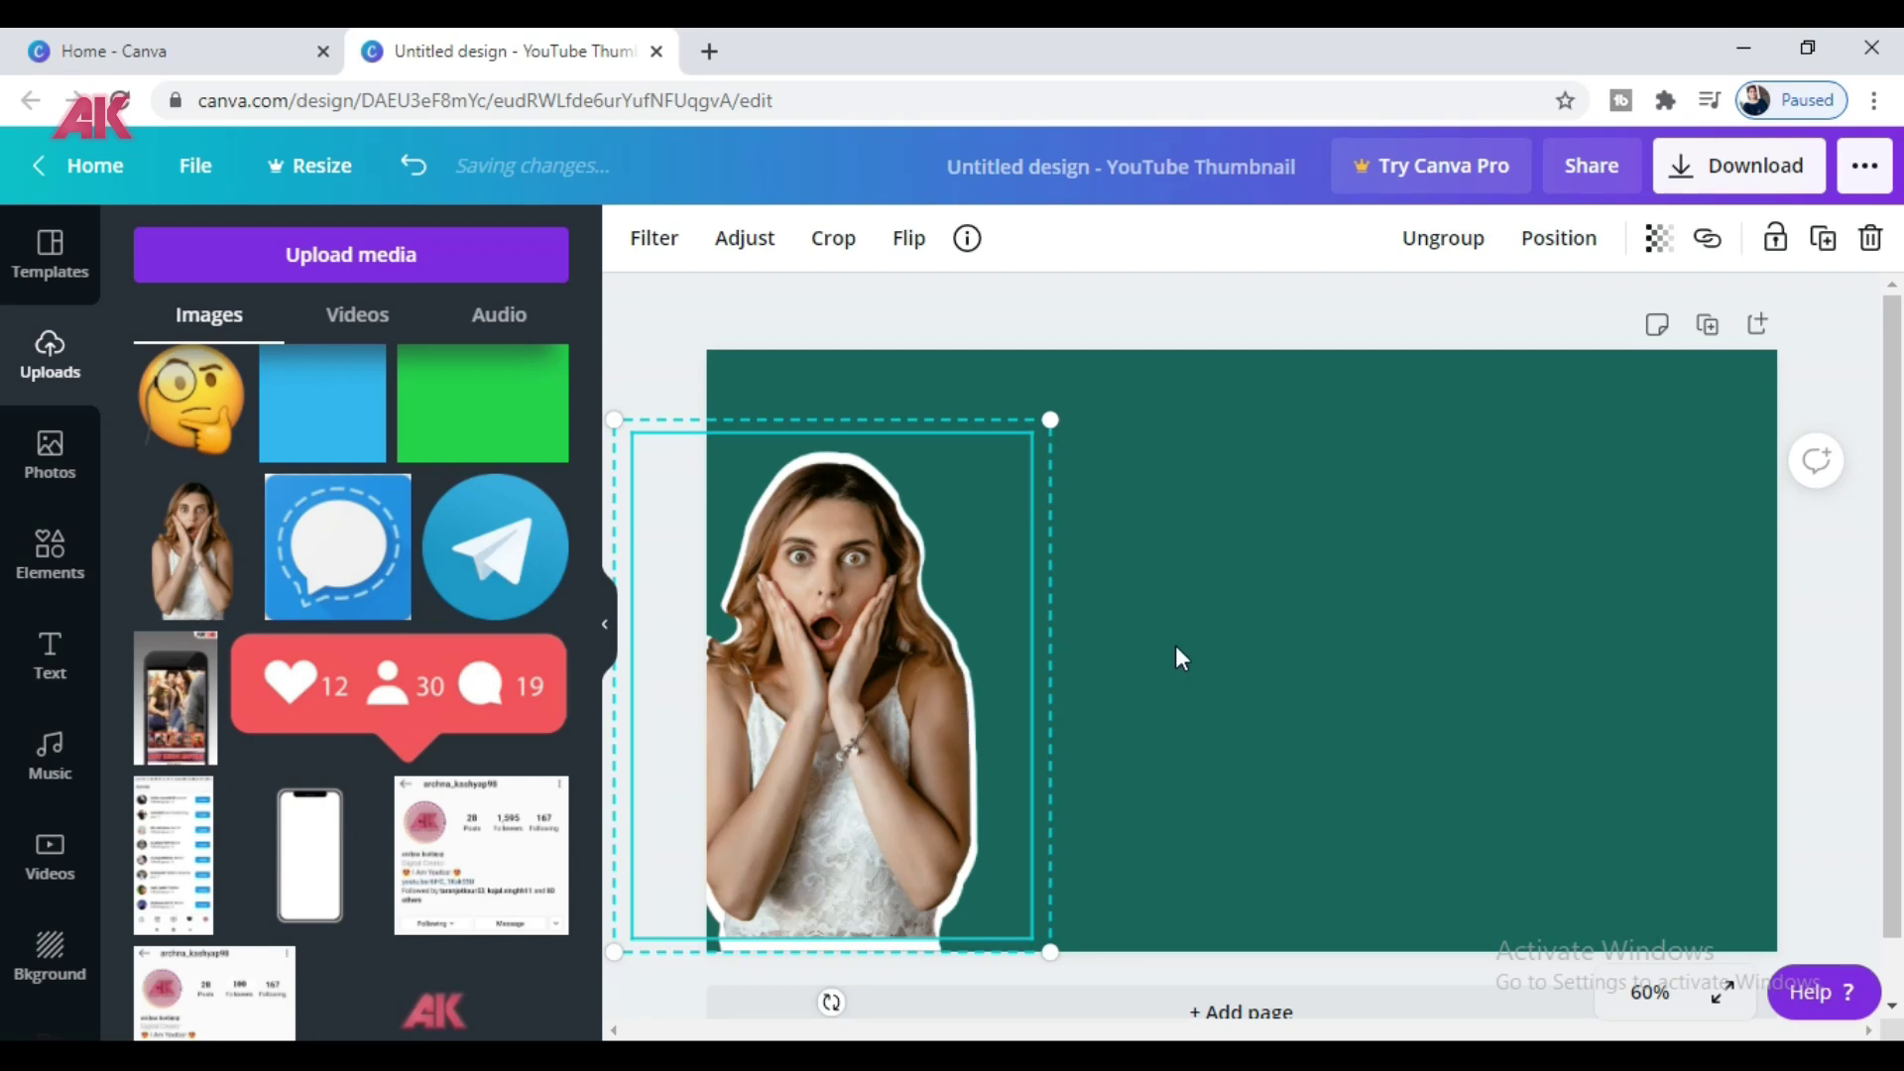
- Lock the photo group, then unlock it and move it back to the centre
{"action": "left_click", "coordinate": [1775, 238]}
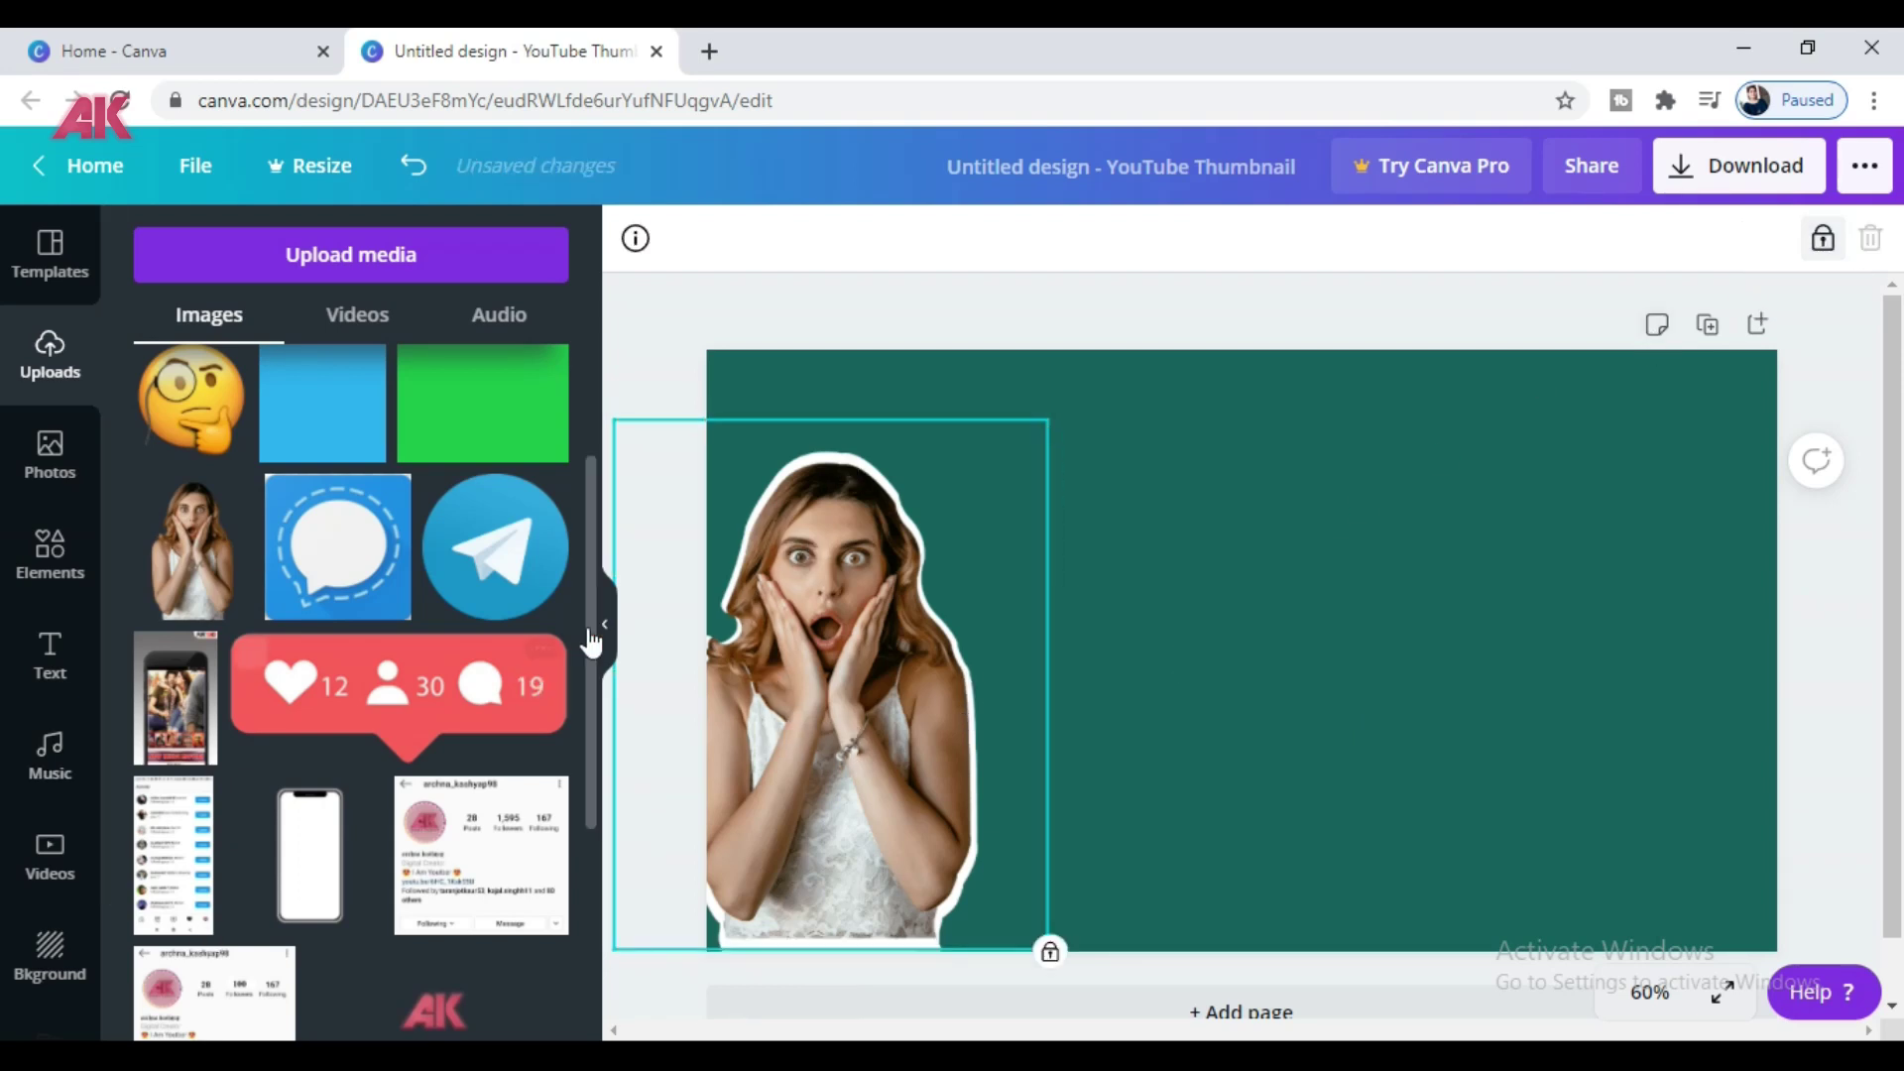
{"action": "left_click", "coordinate": [1198, 605]}
{"action": "left_click_drag", "start_coordinate": [966, 670], "coordinate": [1235, 363]}
{"action": "left_click", "coordinate": [999, 758]}
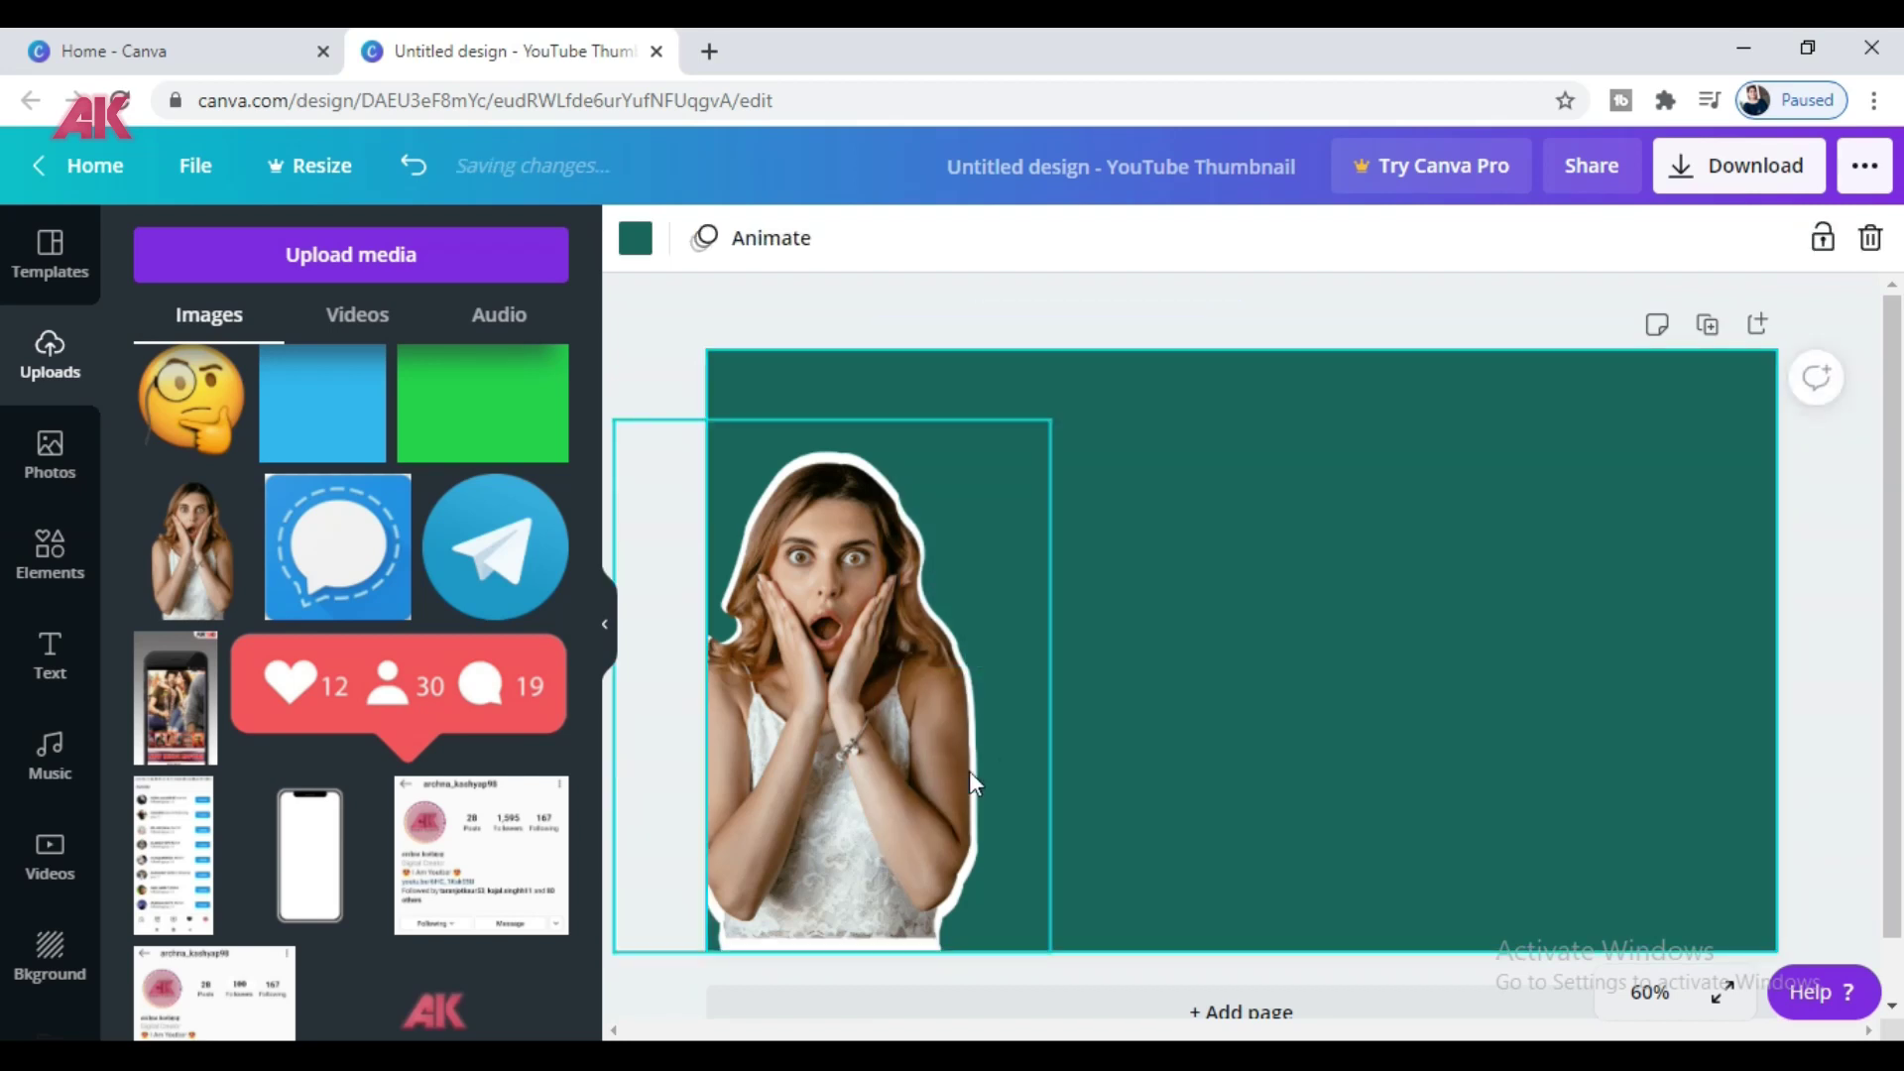
{"action": "left_click", "coordinate": [1822, 238]}
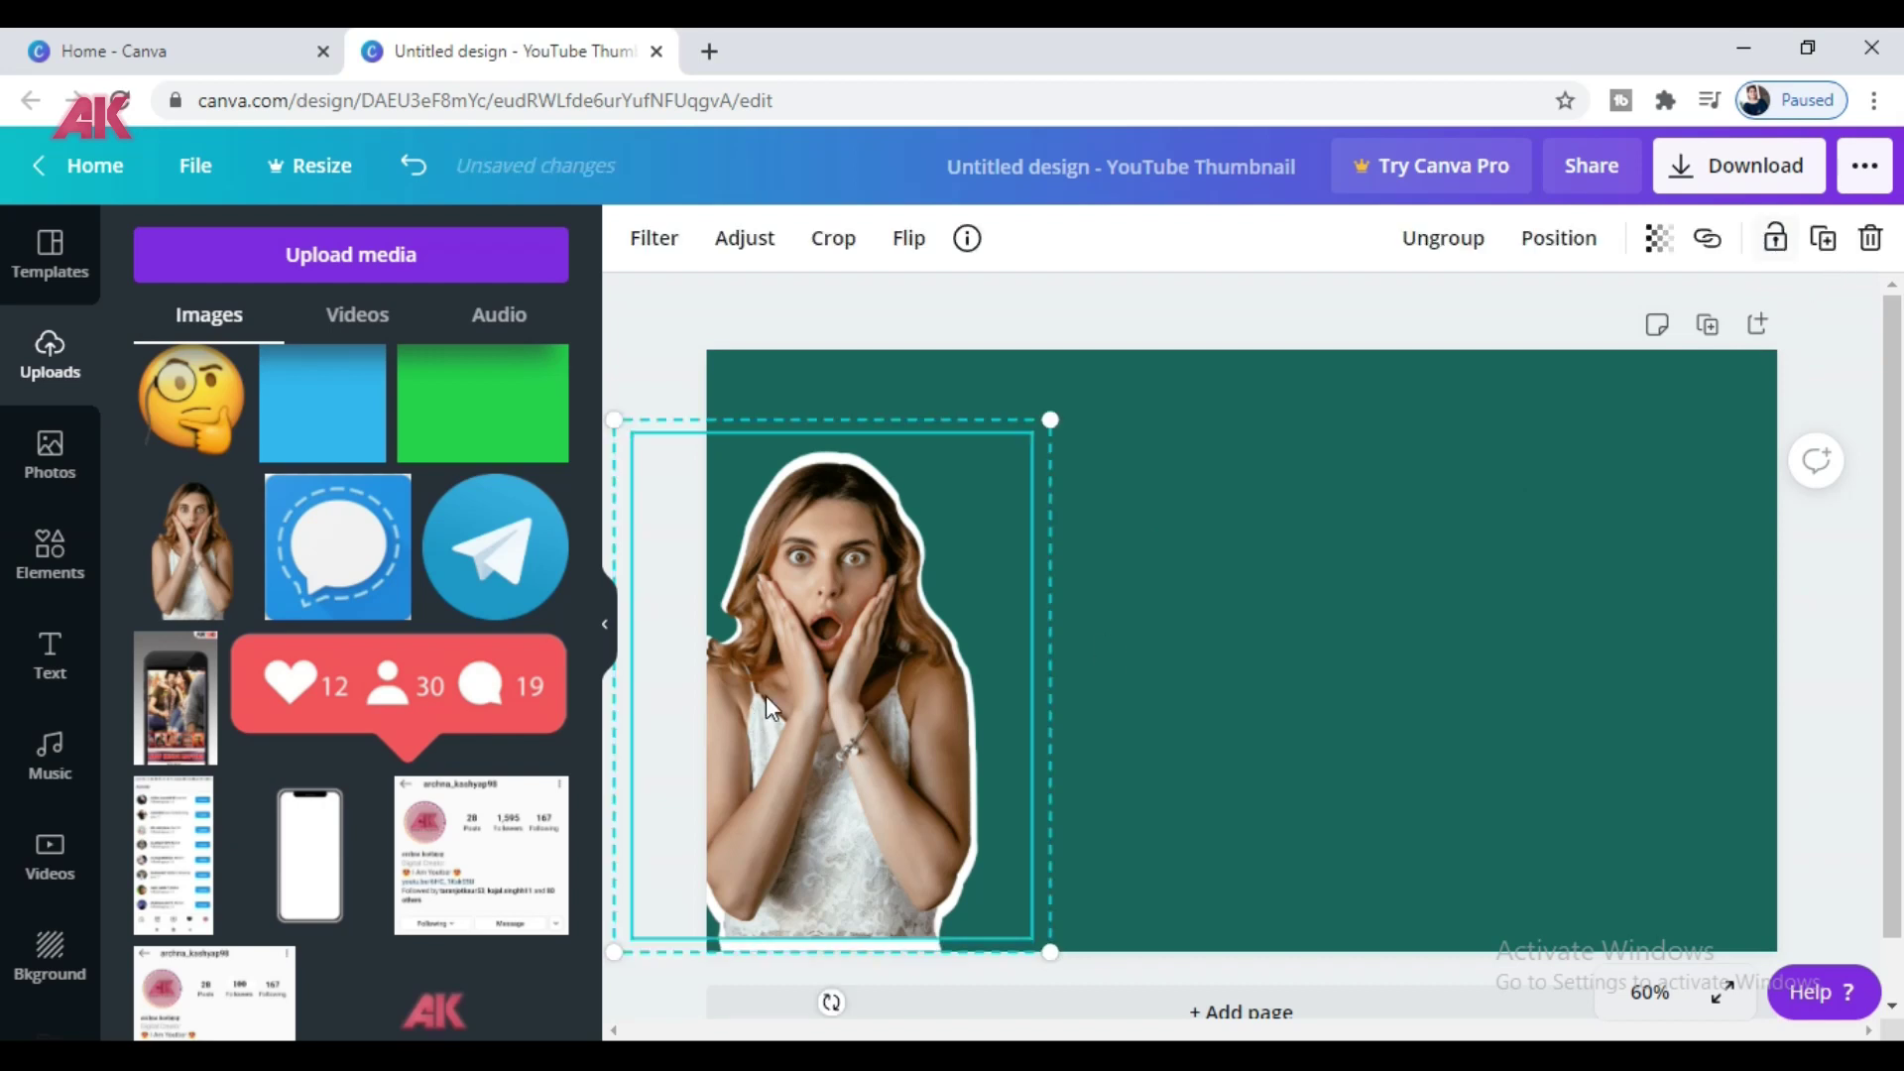
{"action": "left_click_drag", "start_coordinate": [924, 622], "coordinate": [1161, 586]}
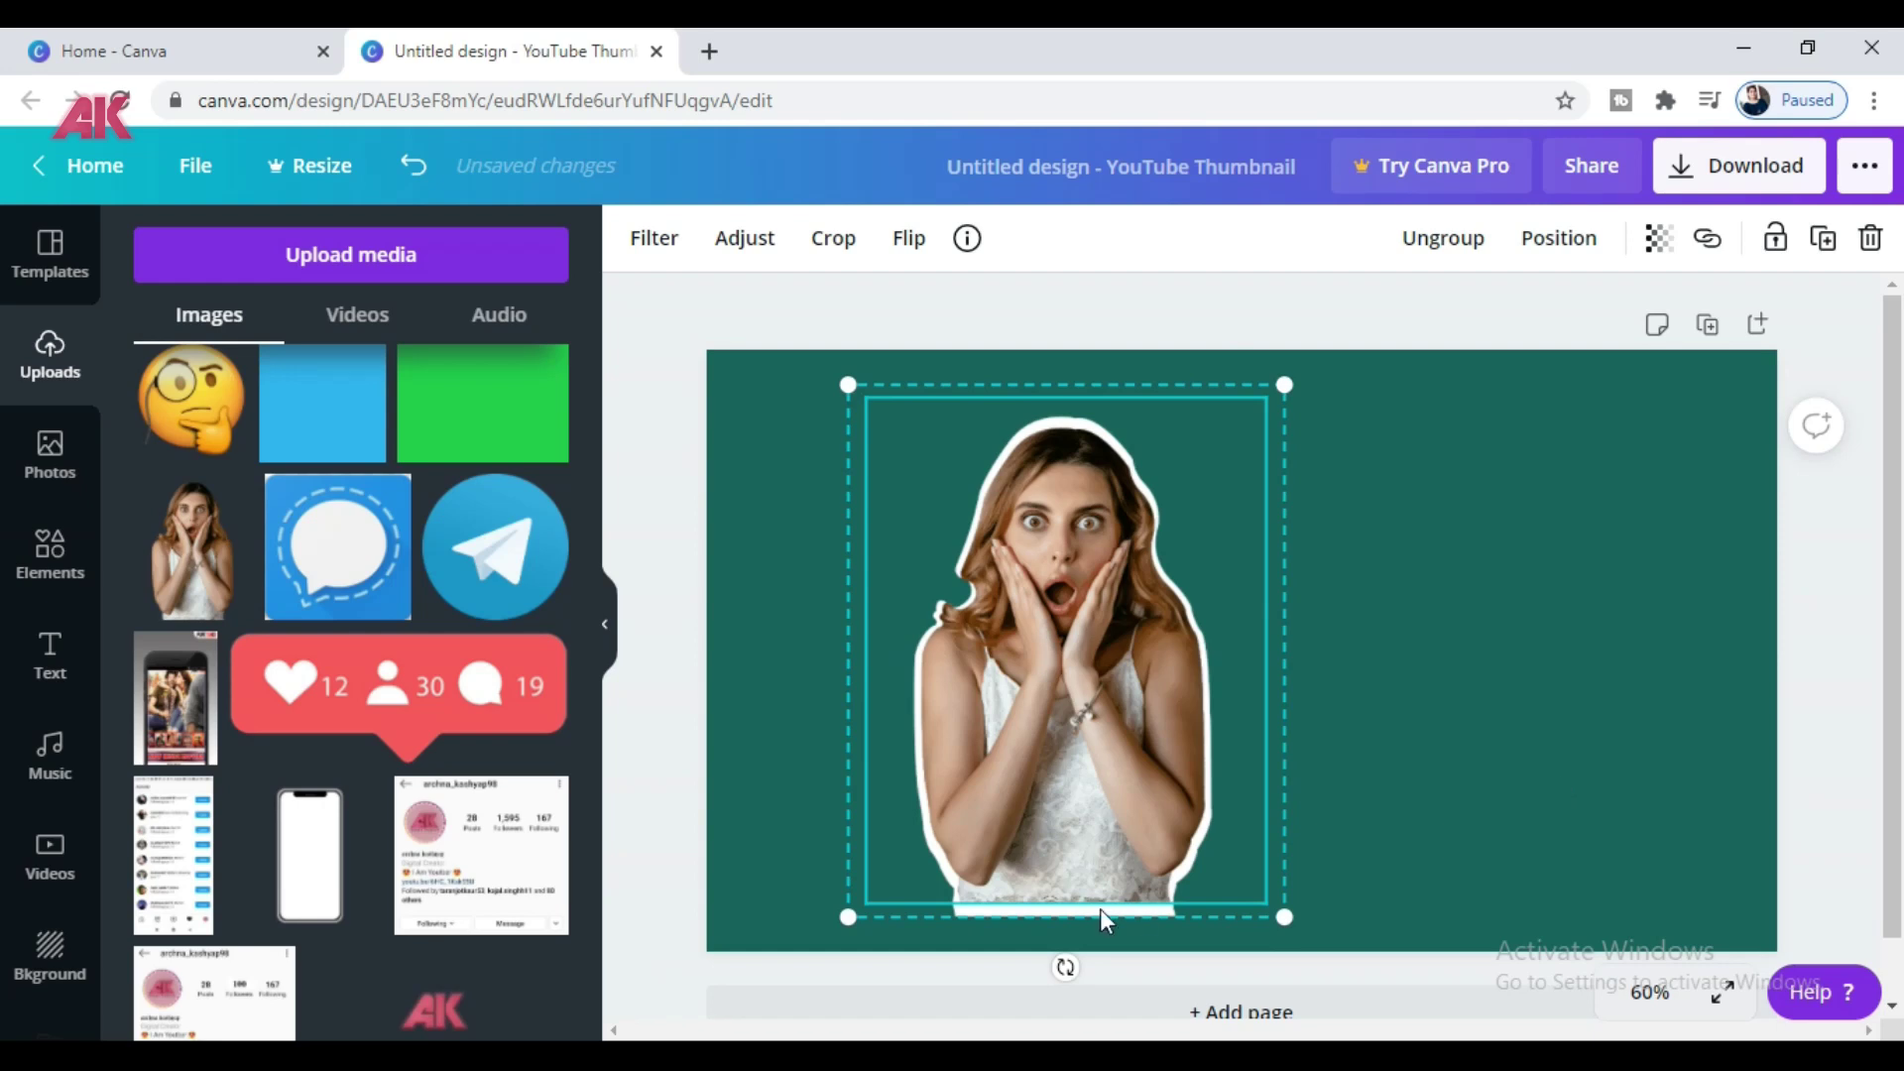
{"action": "left_click", "coordinate": [1051, 720]}
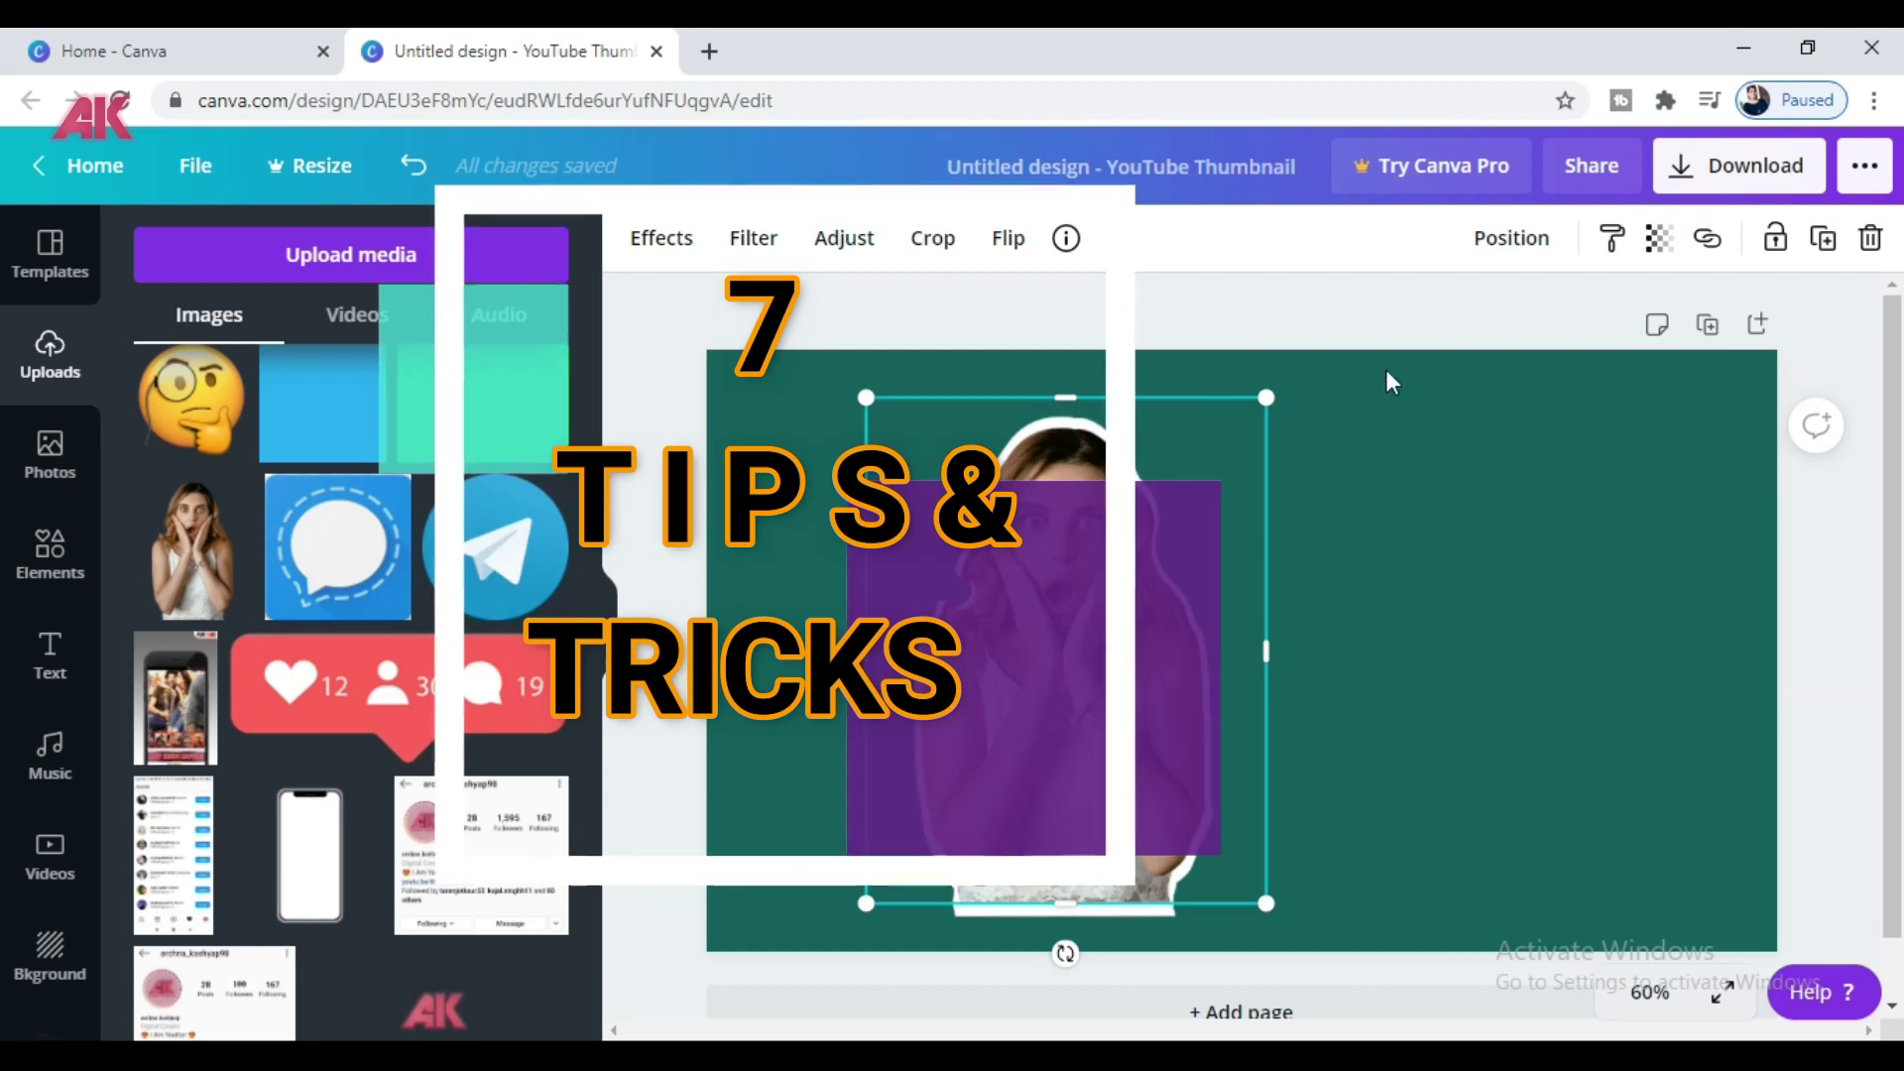
- Move the photo one layer backward and shift the white outline shape slightly right
{"action": "left_click", "coordinate": [1511, 238]}
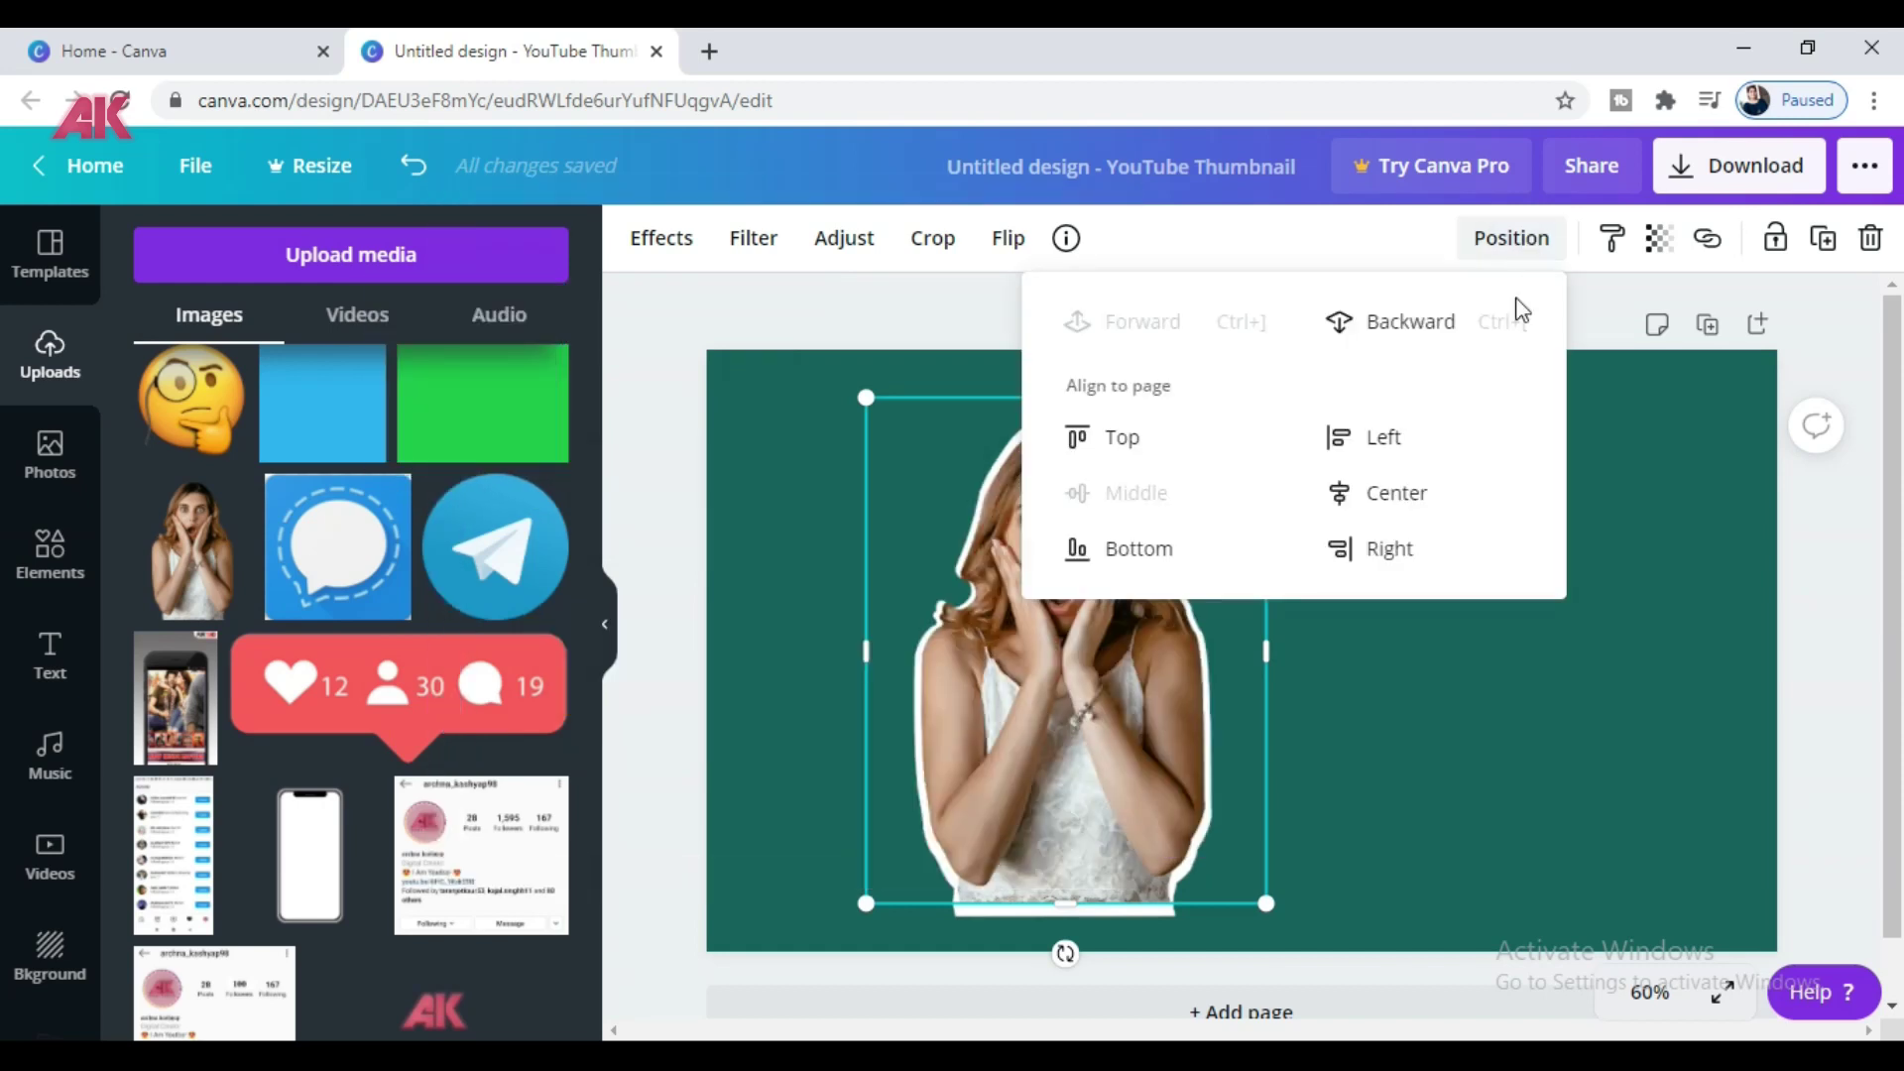
{"action": "left_click", "coordinate": [1396, 331]}
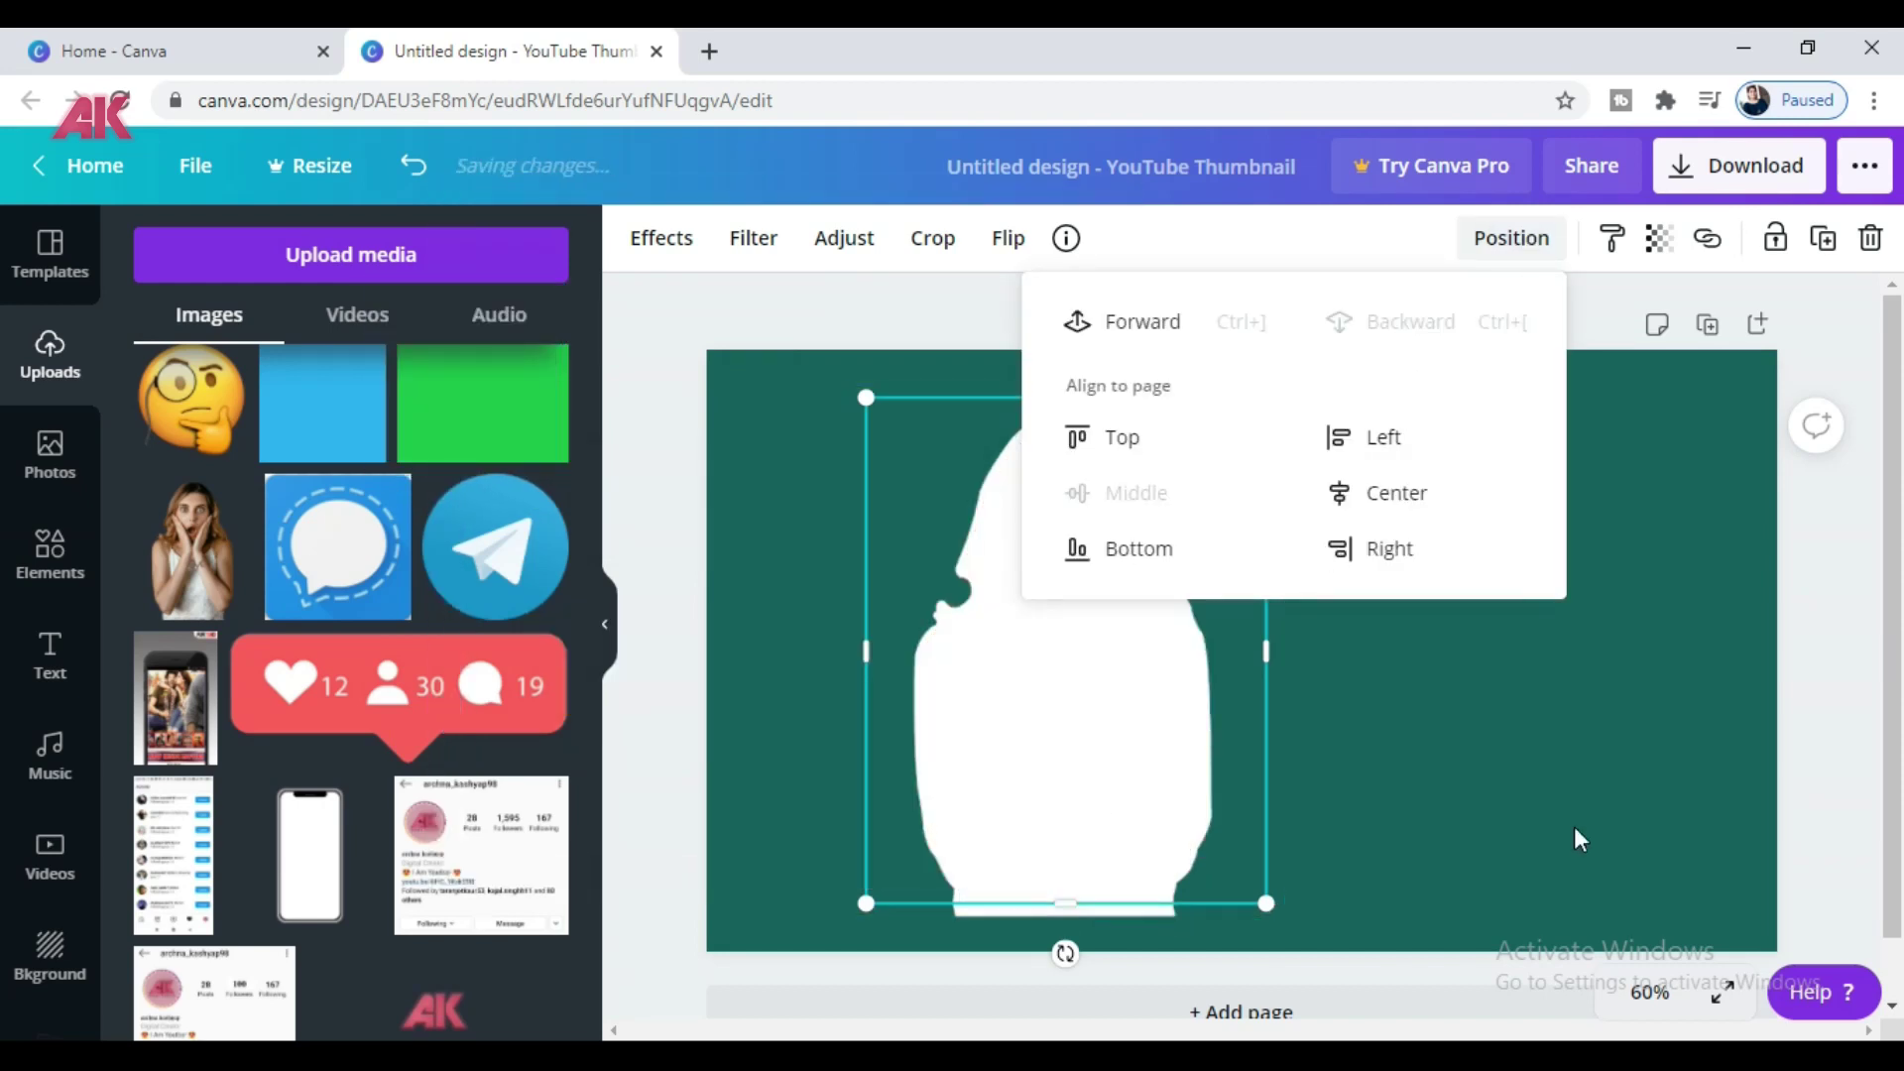
{"action": "left_click", "coordinate": [1054, 756]}
{"action": "mouse_move", "coordinate": [1054, 756]}
{"action": "left_mouse_down"}
{"action": "mouse_move", "coordinate": [1156, 755]}
{"action": "mouse_move", "coordinate": [1041, 765]}
{"action": "mouse_move", "coordinate": [1097, 752]}
{"action": "mouse_move", "coordinate": [1080, 777]}
{"action": "mouse_move", "coordinate": [1087, 754]}
{"action": "left_mouse_up"}
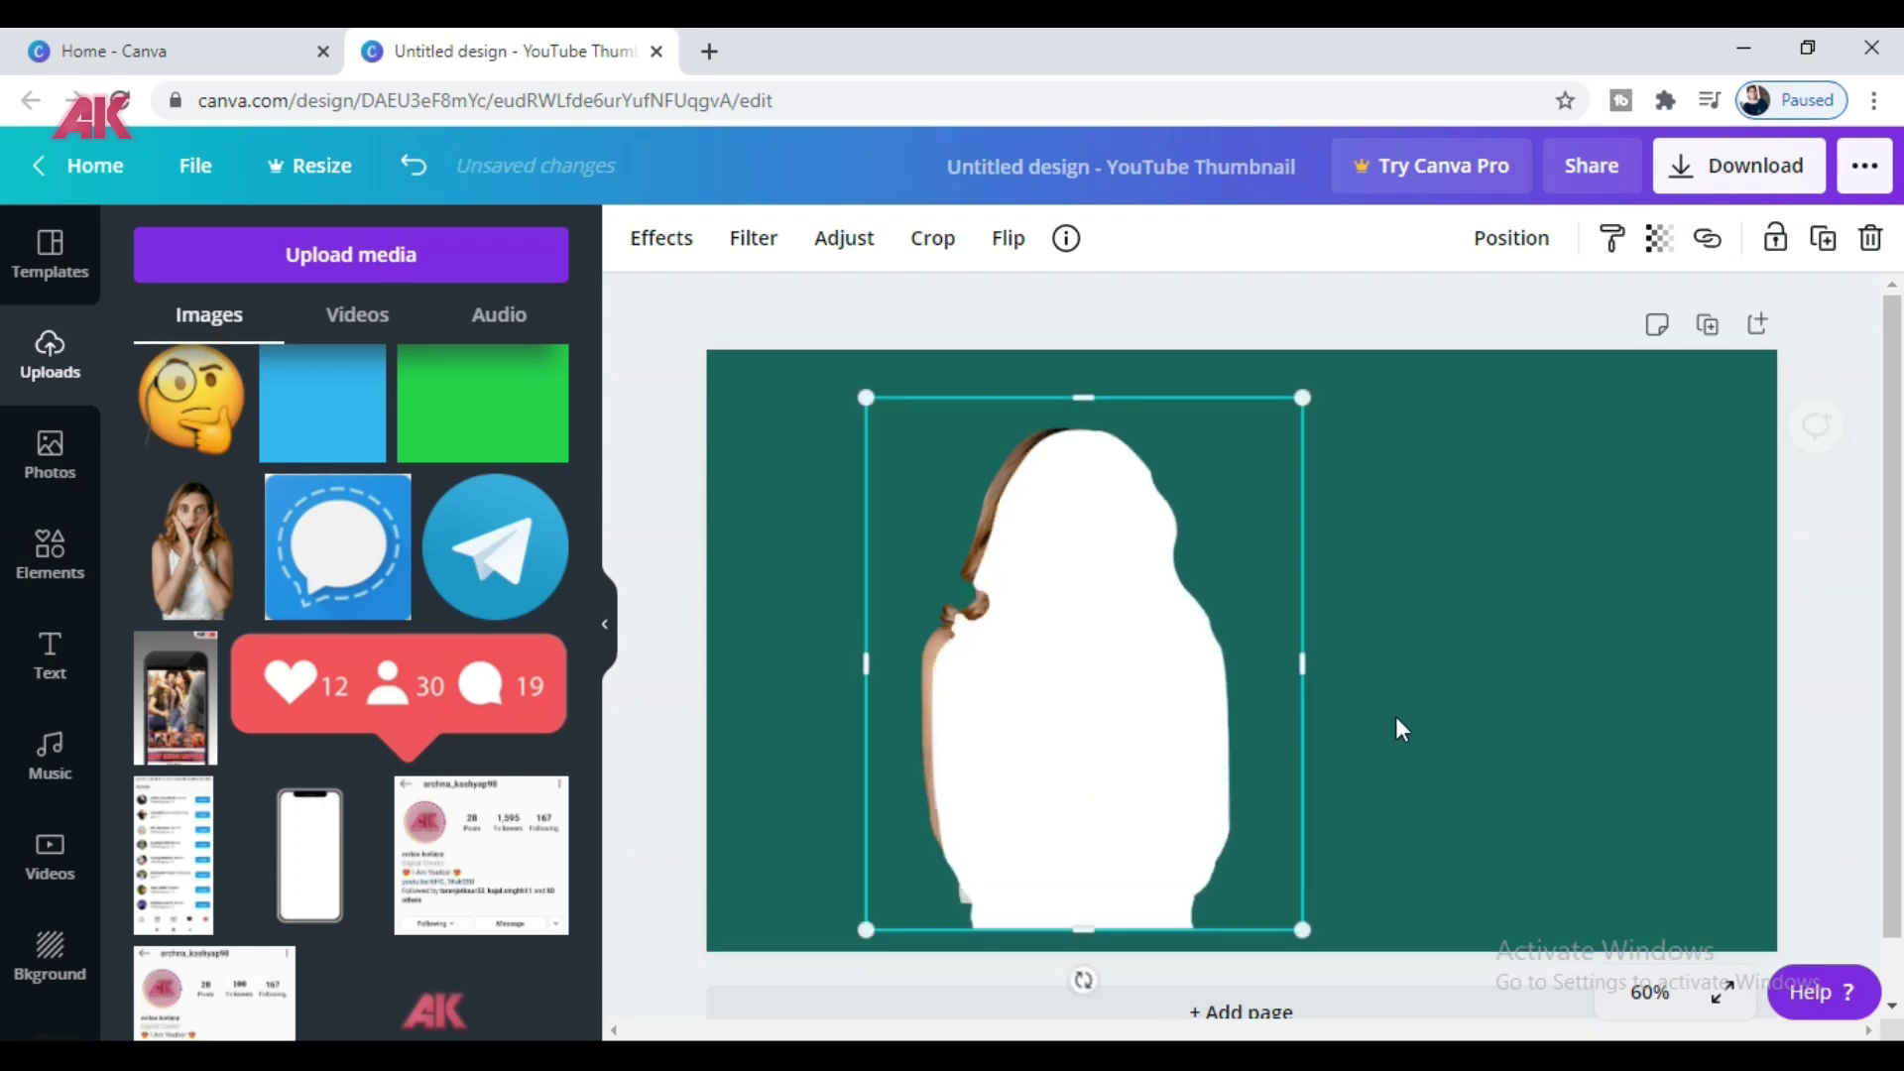
- Send the white outline shape backward so it sits behind the woman's photo
{"action": "left_click", "coordinate": [1447, 709]}
{"action": "left_click", "coordinate": [1134, 770]}
{"action": "left_click", "coordinate": [1532, 256]}
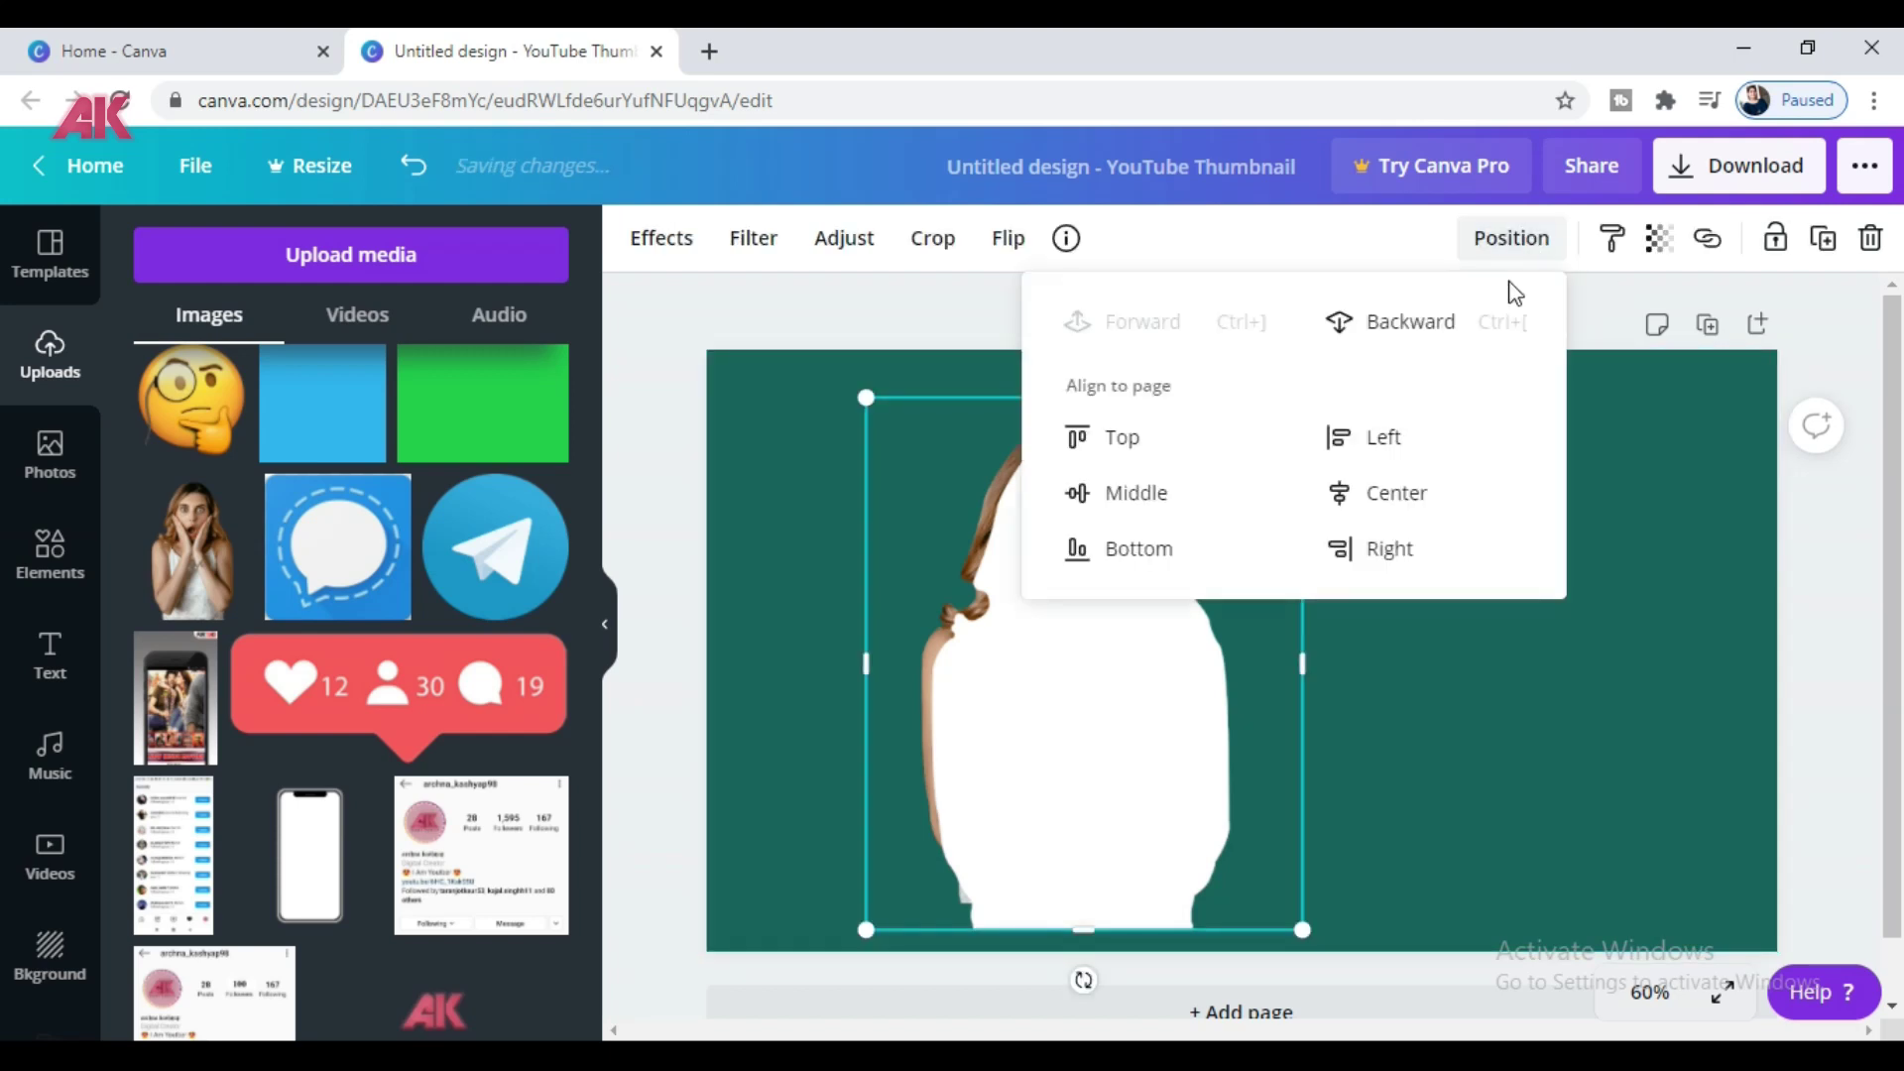
{"action": "left_click", "coordinate": [1393, 322]}
{"action": "left_click", "coordinate": [1535, 800]}
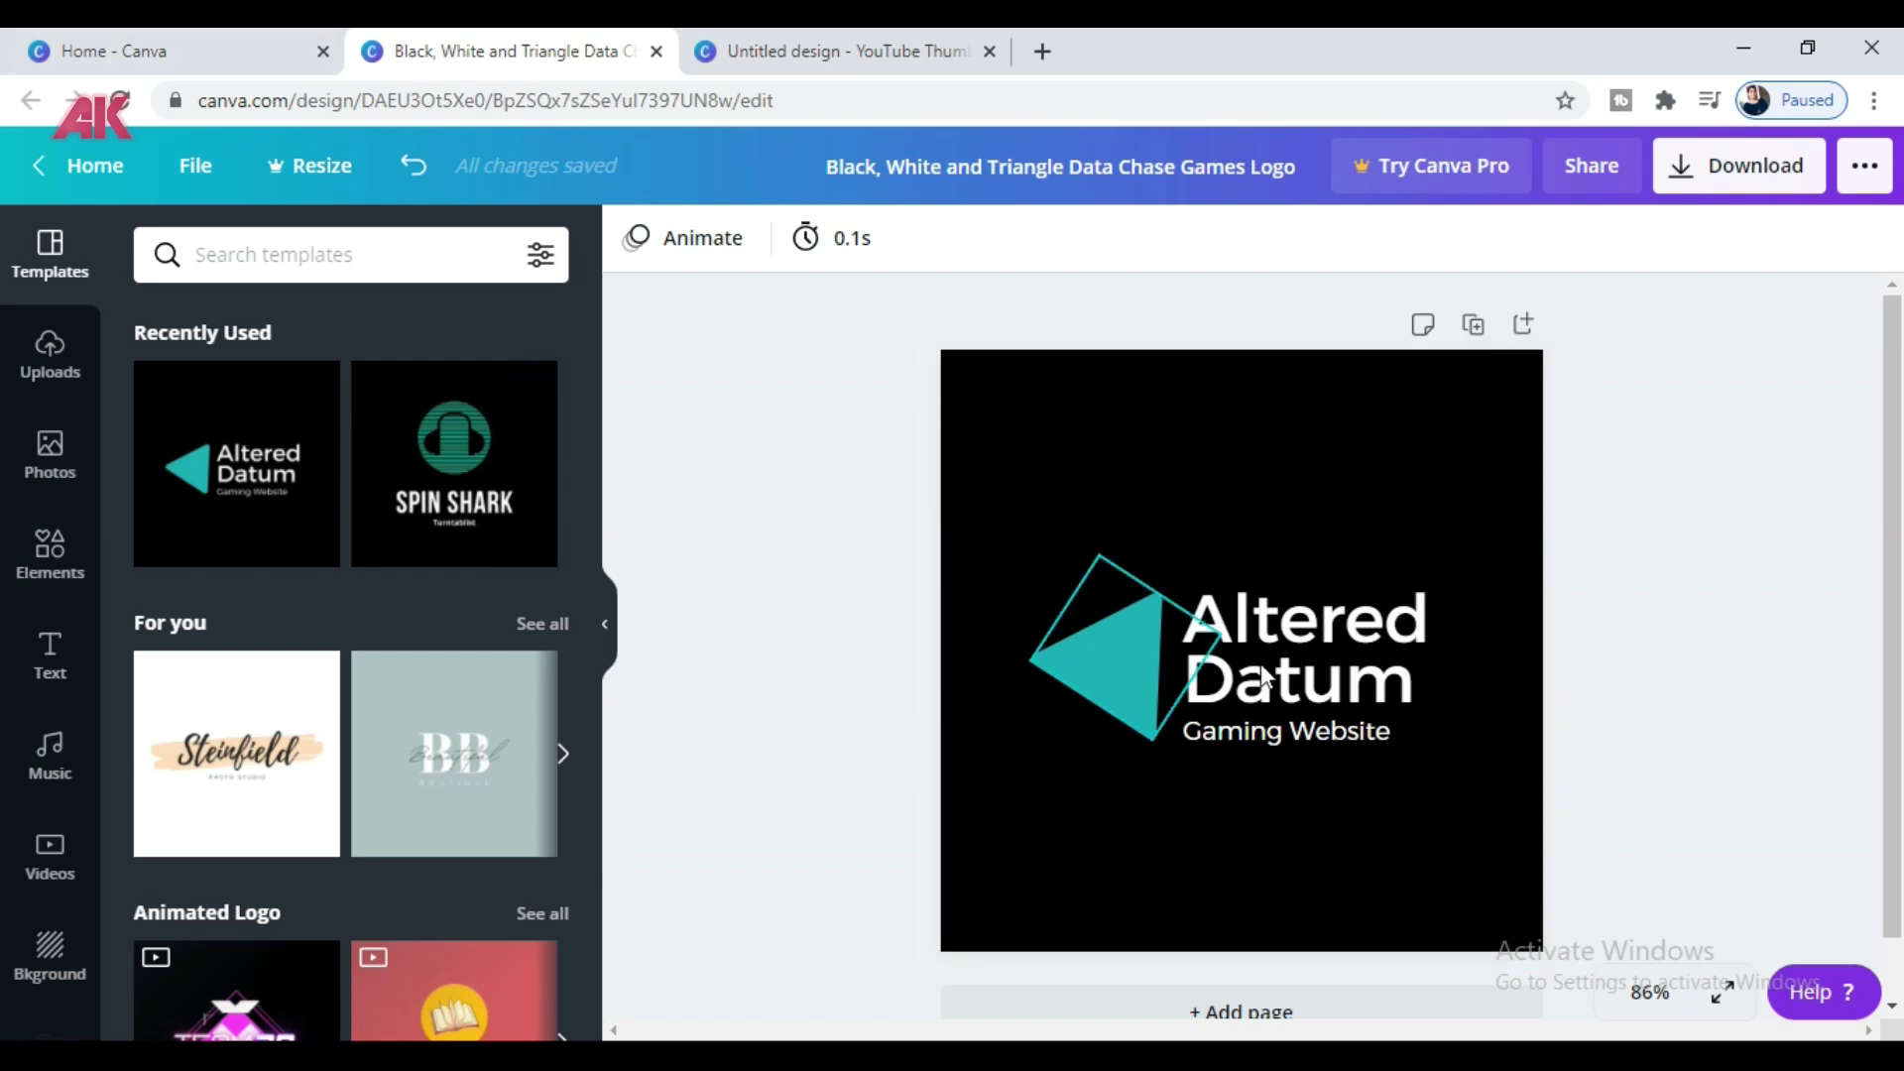
- Replace the logo's 'Altered Datum' title text with the creator's first name
{"action": "left_click", "coordinate": [1098, 668]}
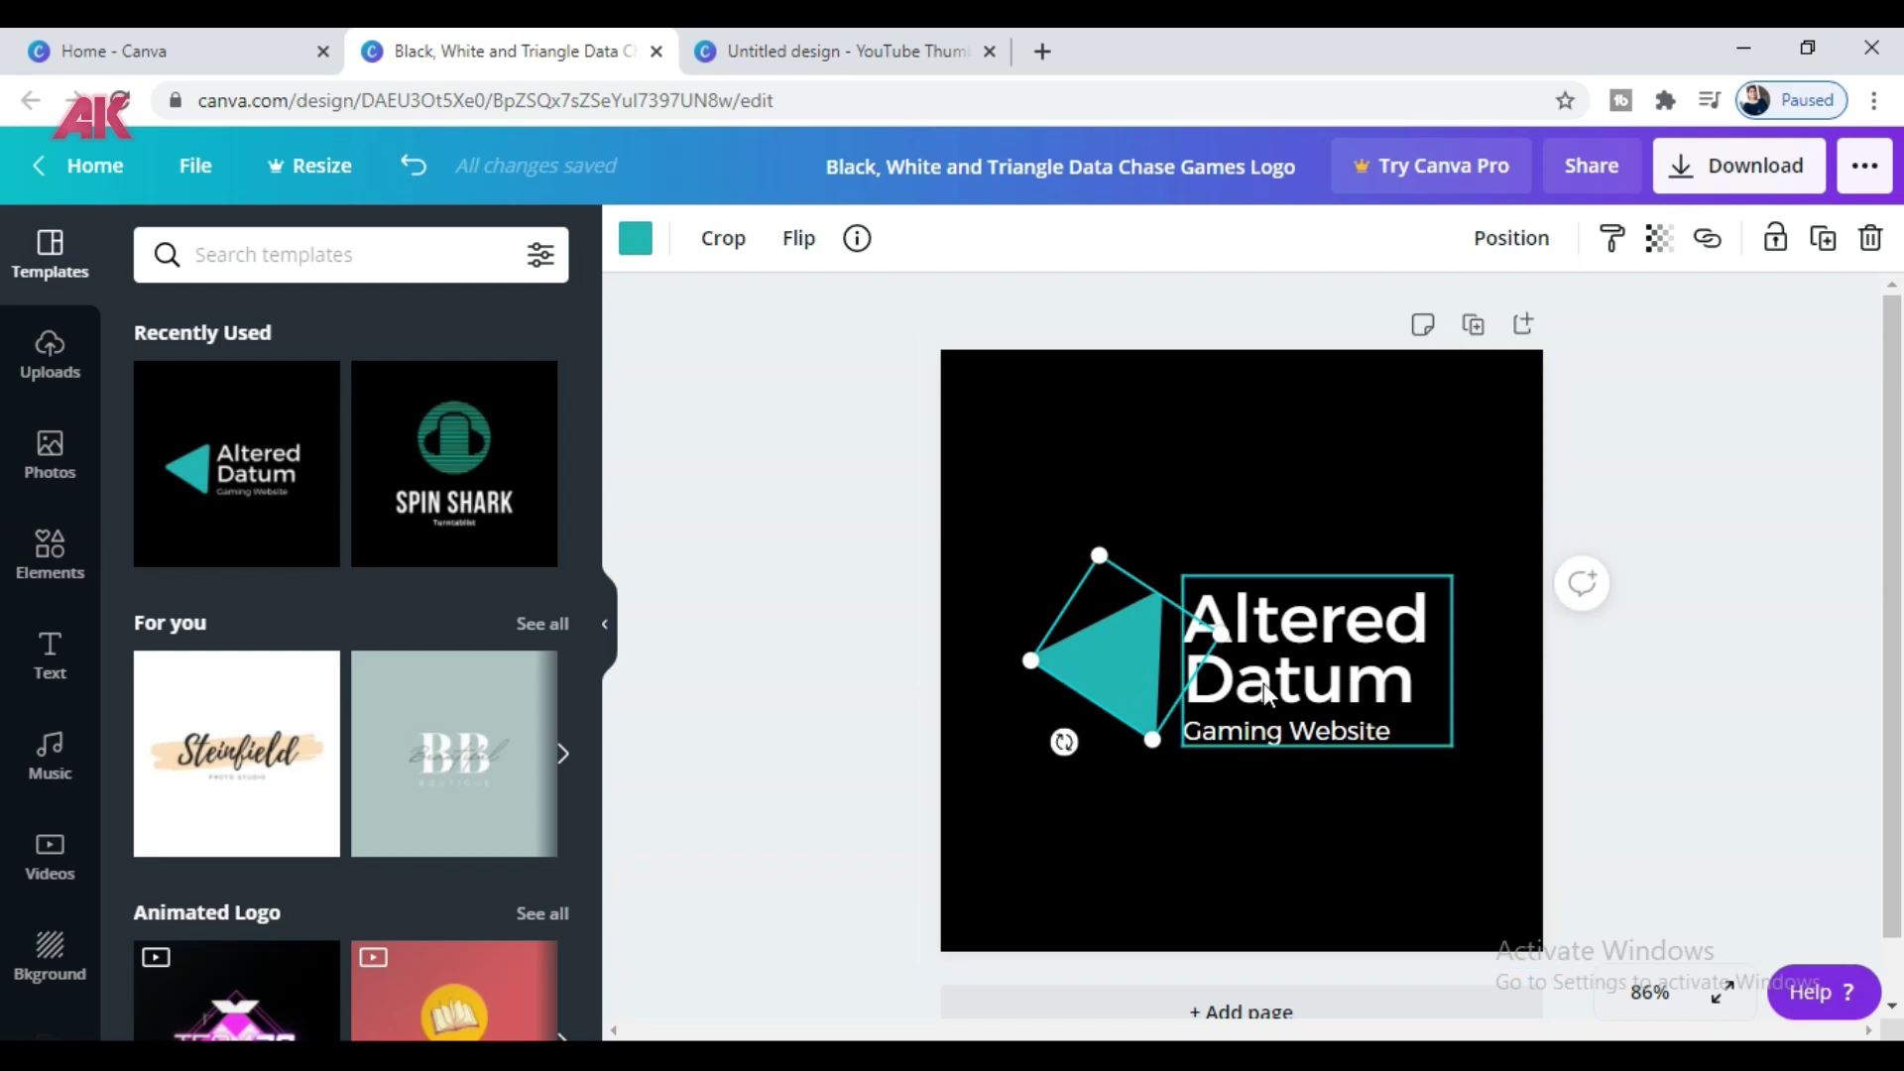
{"action": "left_click", "coordinate": [1203, 659]}
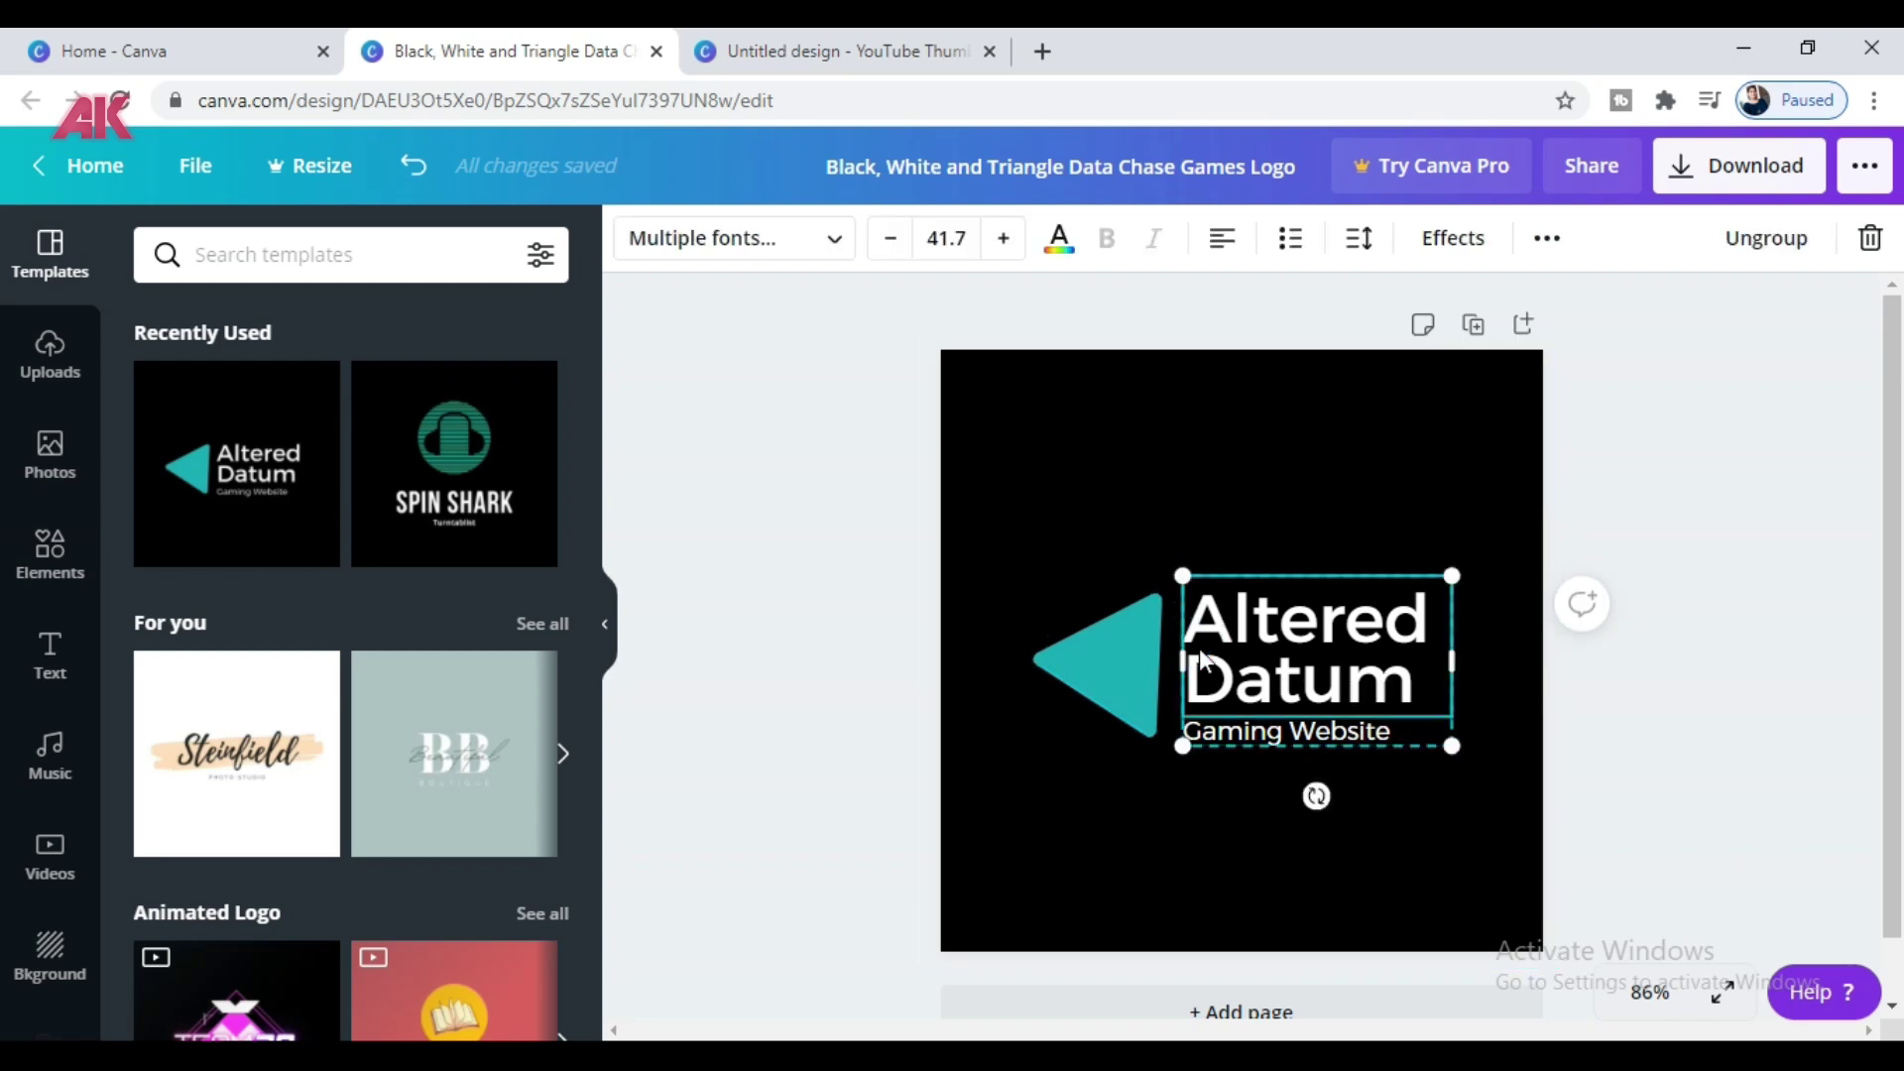
{"action": "double_click", "coordinate": [1345, 686]}
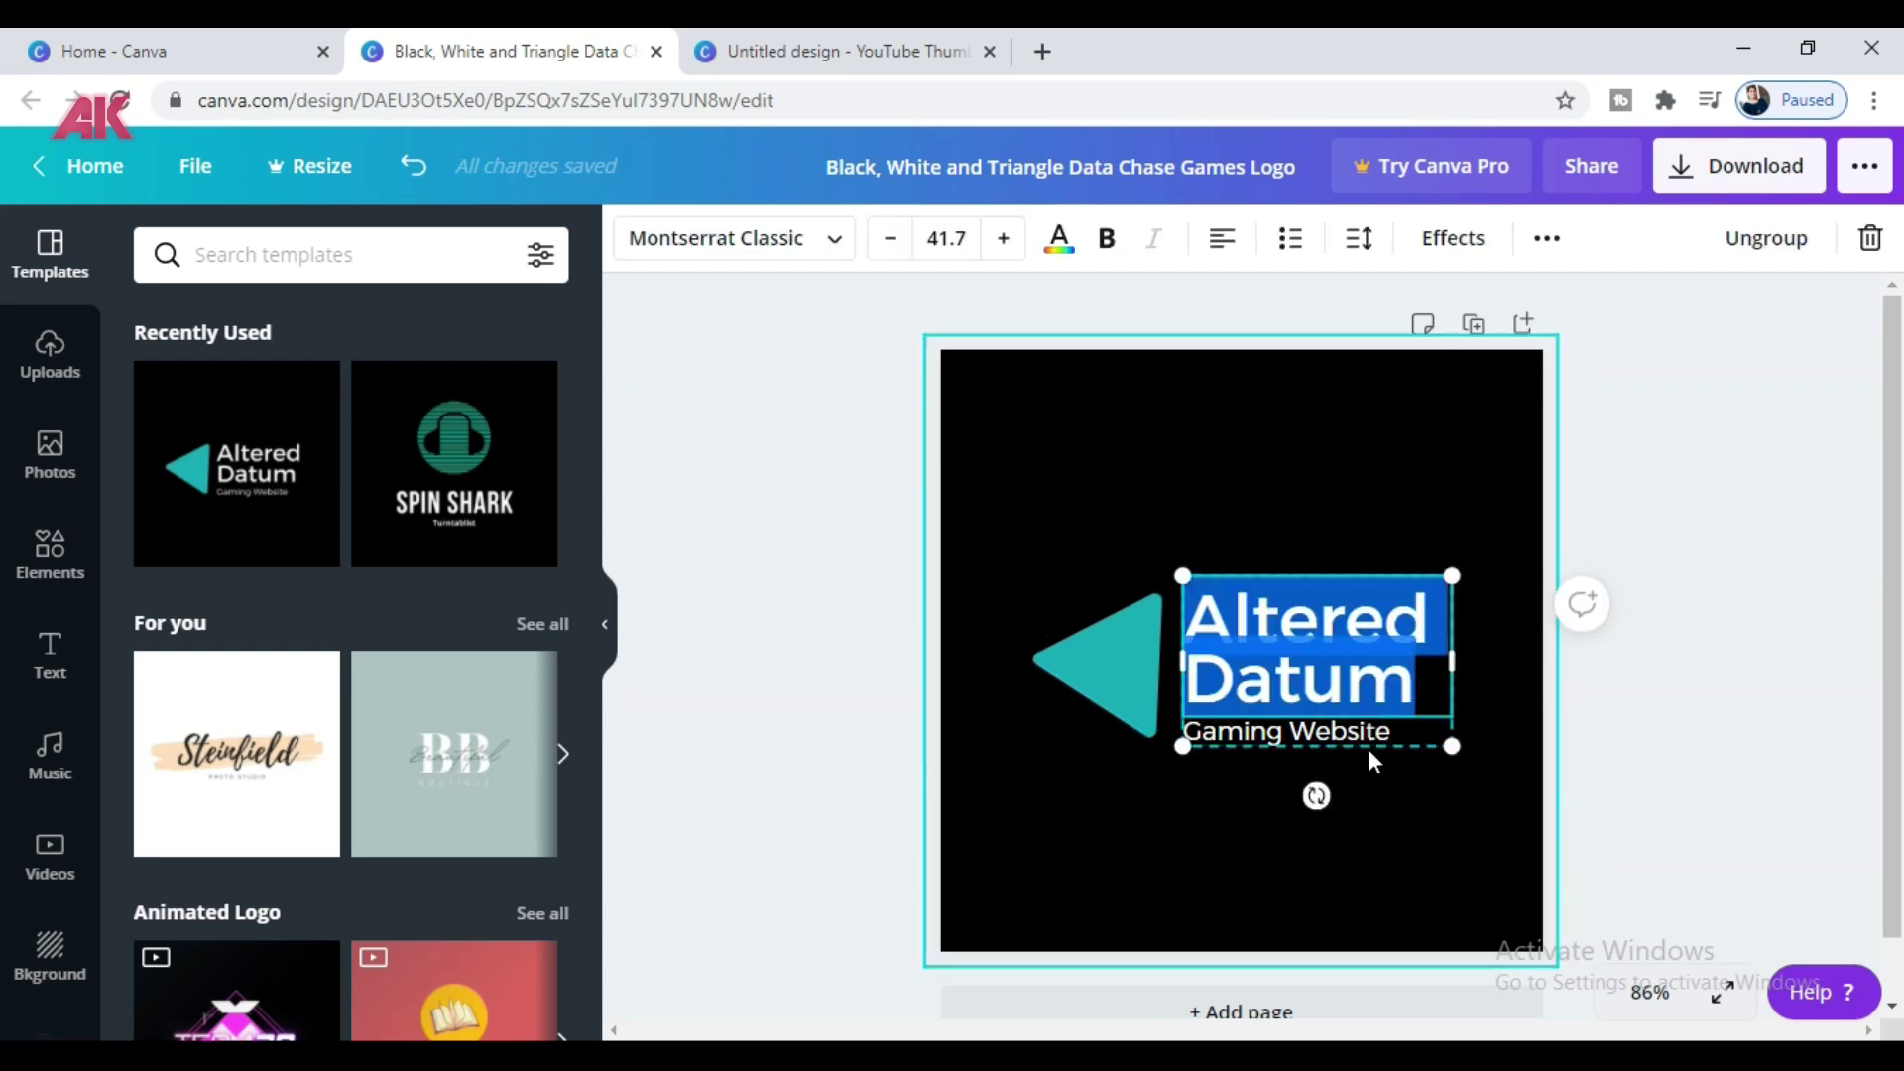
{"action": "type", "text": "archna"}
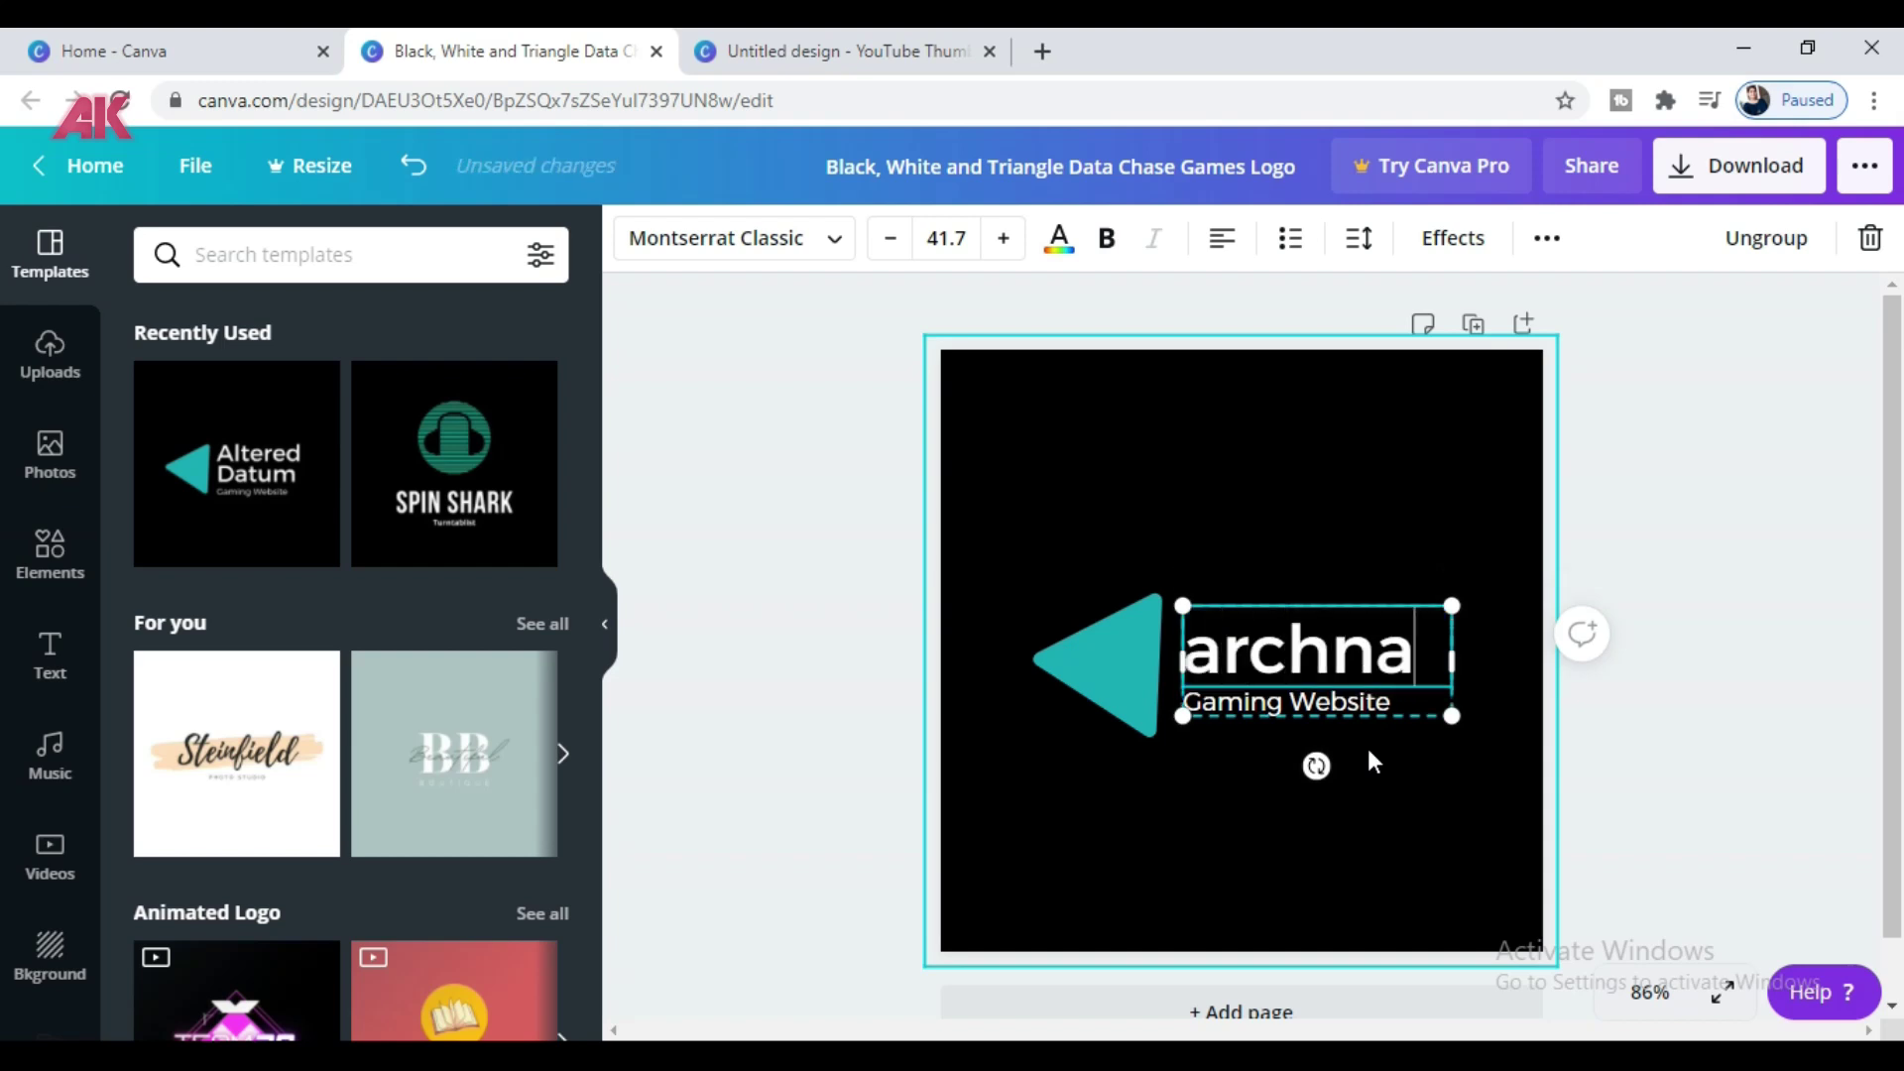
{"action": "left_click", "coordinate": [1450, 800]}
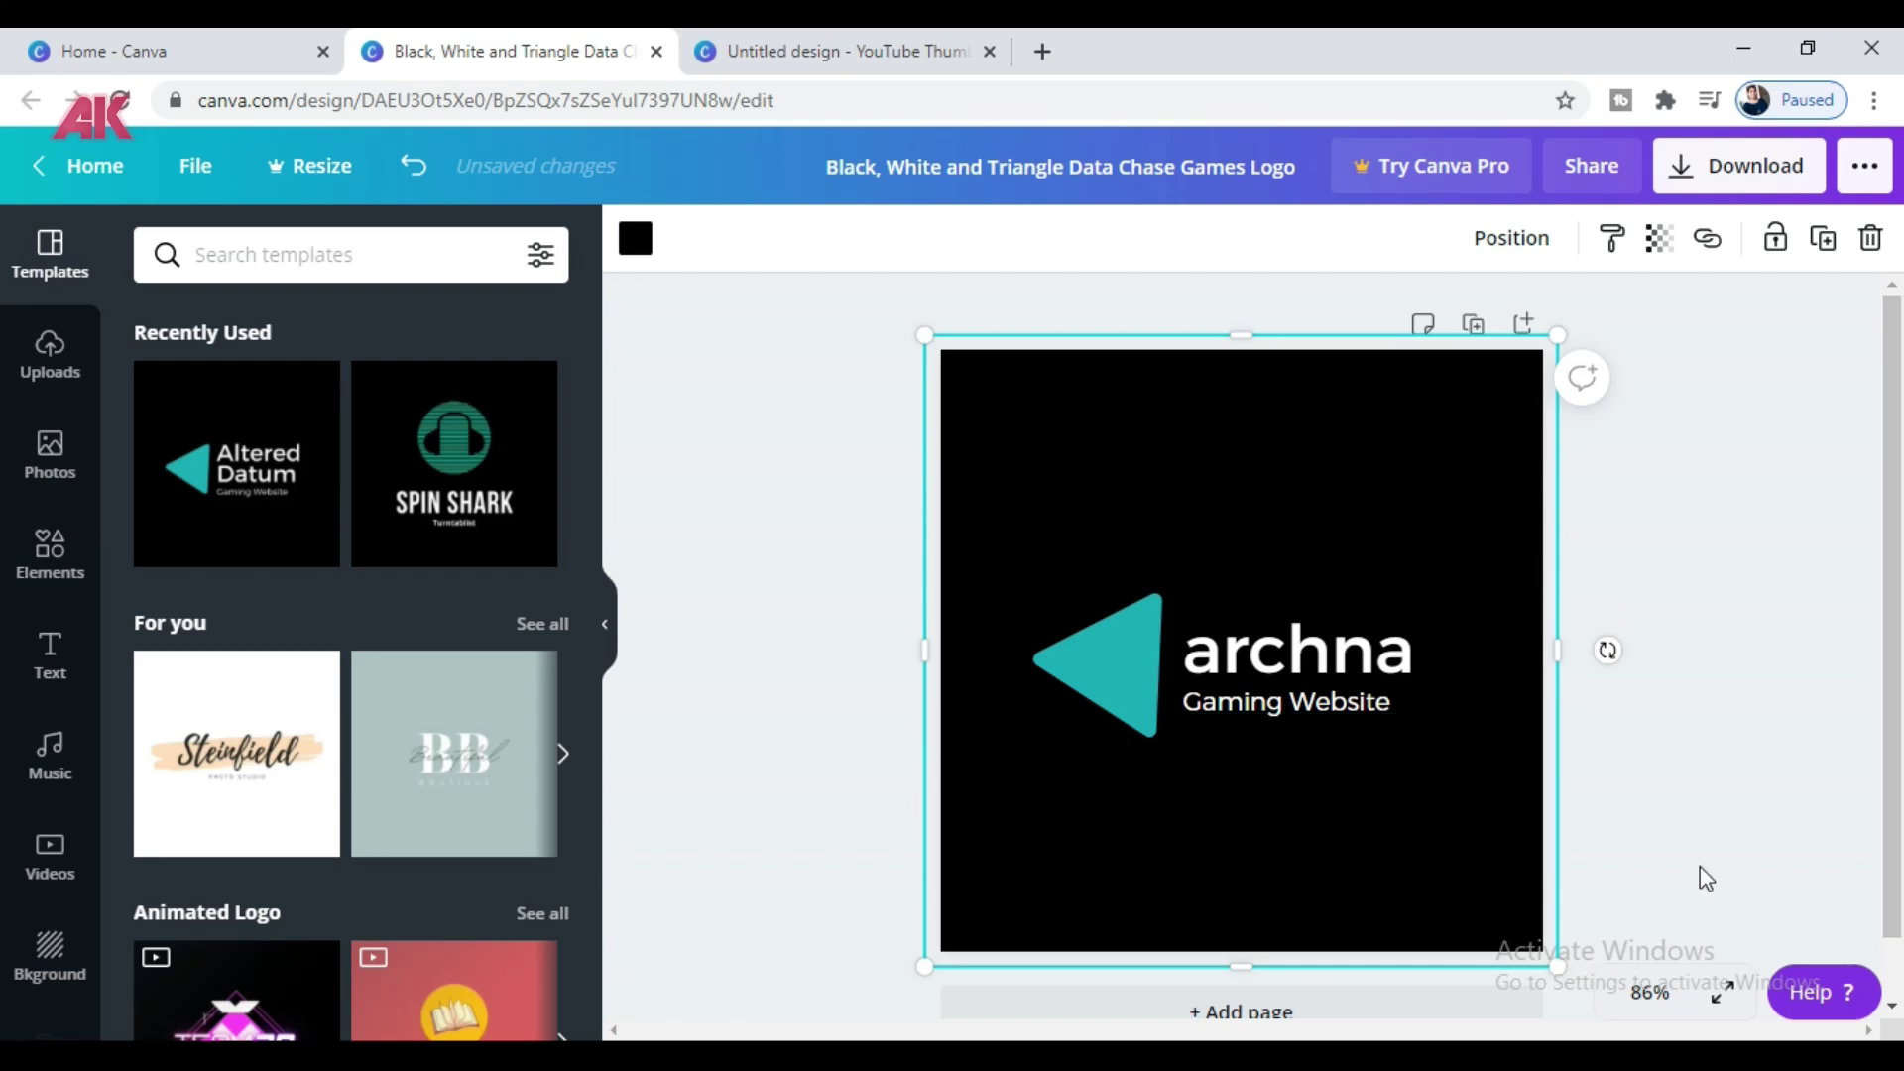
{"action": "left_click", "coordinate": [1735, 649]}
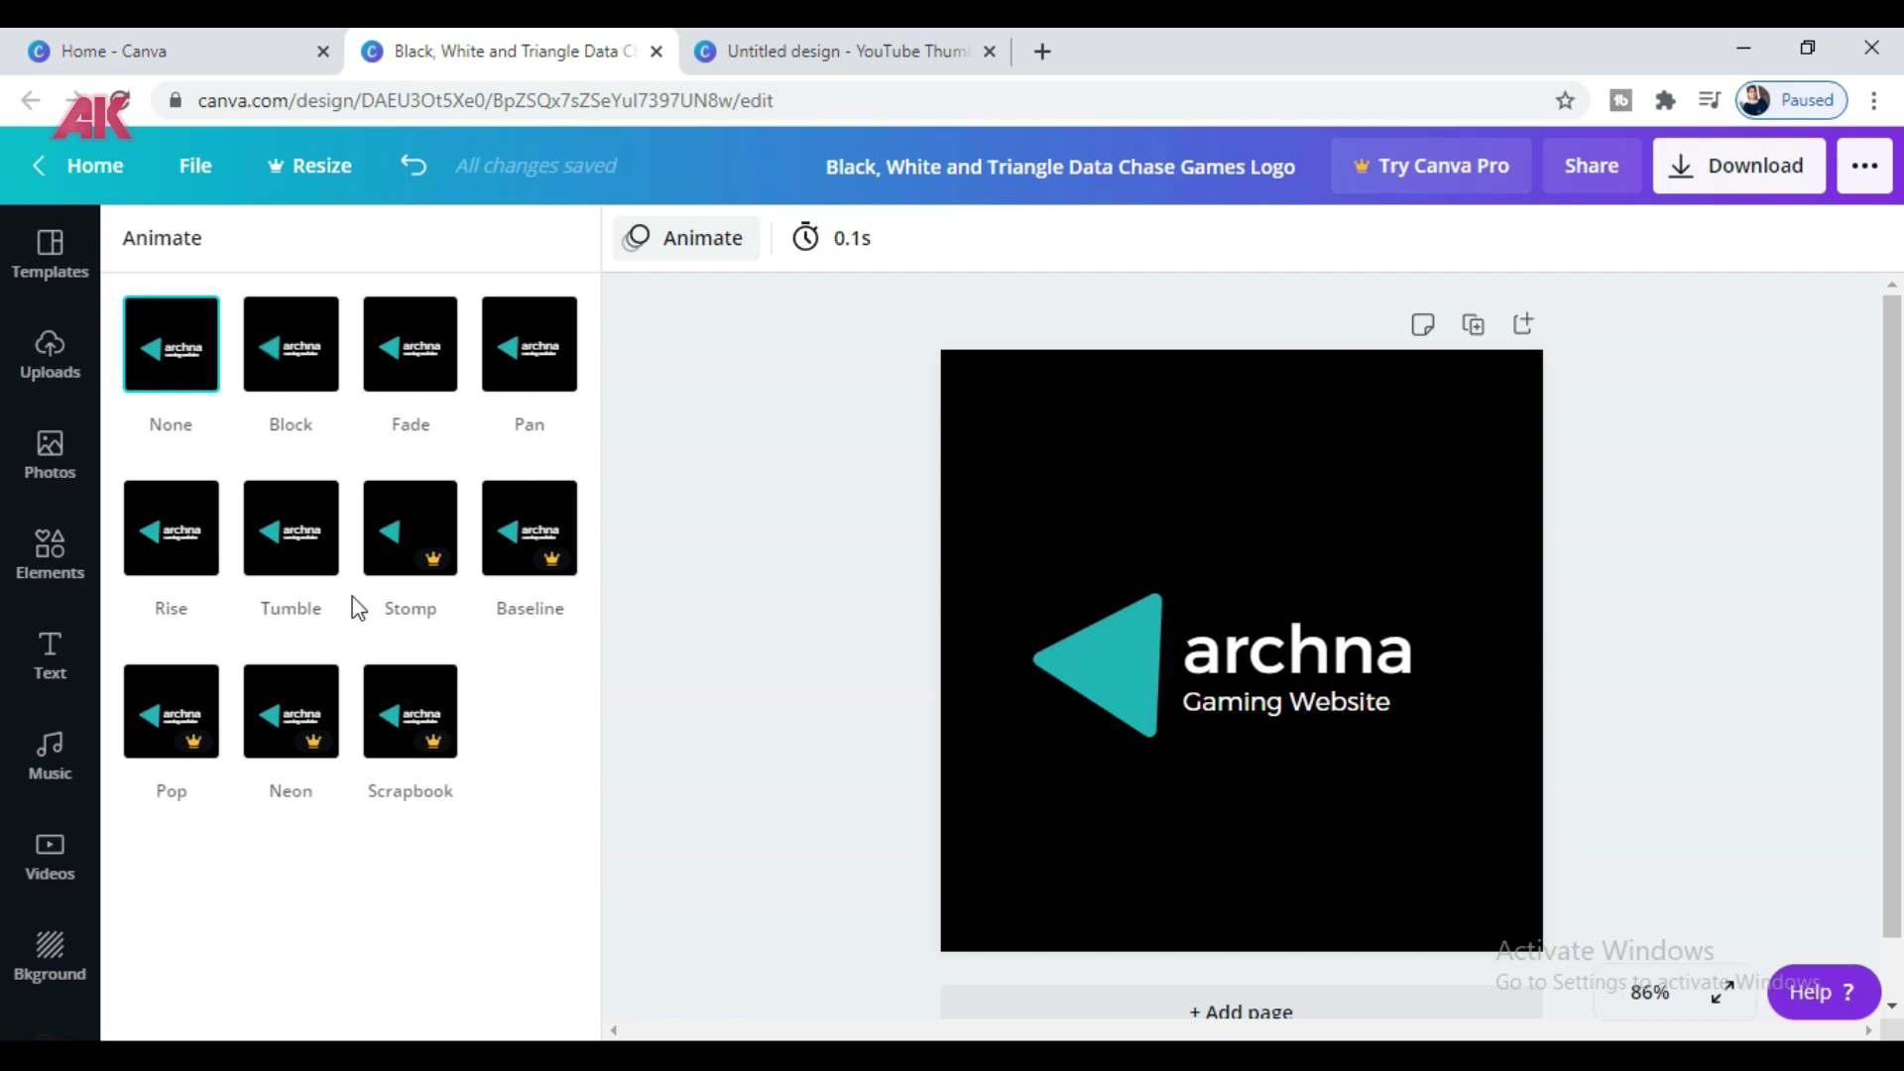
- Apply the Rise animation to the logo page and lengthen its timing from 0.1s to 5.0s
{"action": "left_click", "coordinate": [176, 538]}
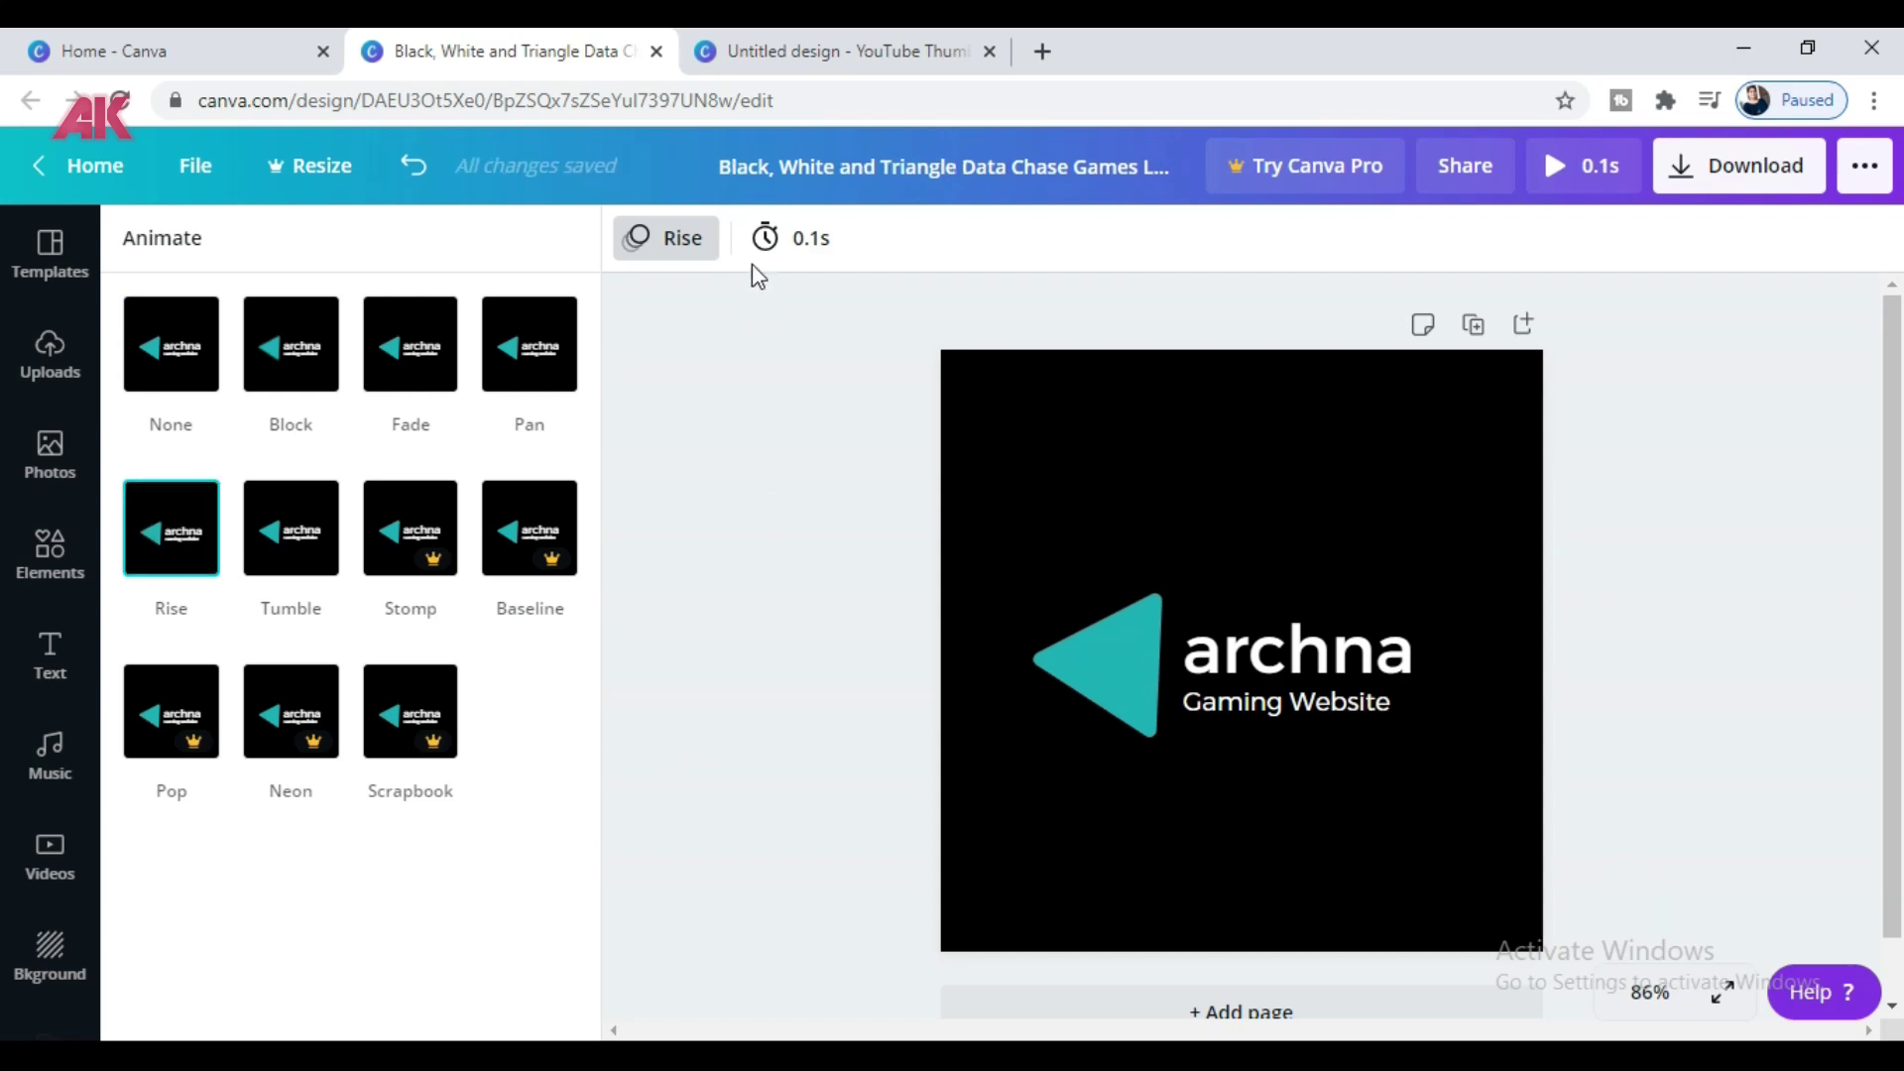
{"action": "left_click", "coordinate": [806, 240]}
{"action": "mouse_move", "coordinate": [893, 334]}
{"action": "left_mouse_down"}
{"action": "mouse_move", "coordinate": [931, 337]}
{"action": "mouse_move", "coordinate": [916, 347]}
{"action": "left_mouse_up"}
{"action": "left_click", "coordinate": [1121, 412]}
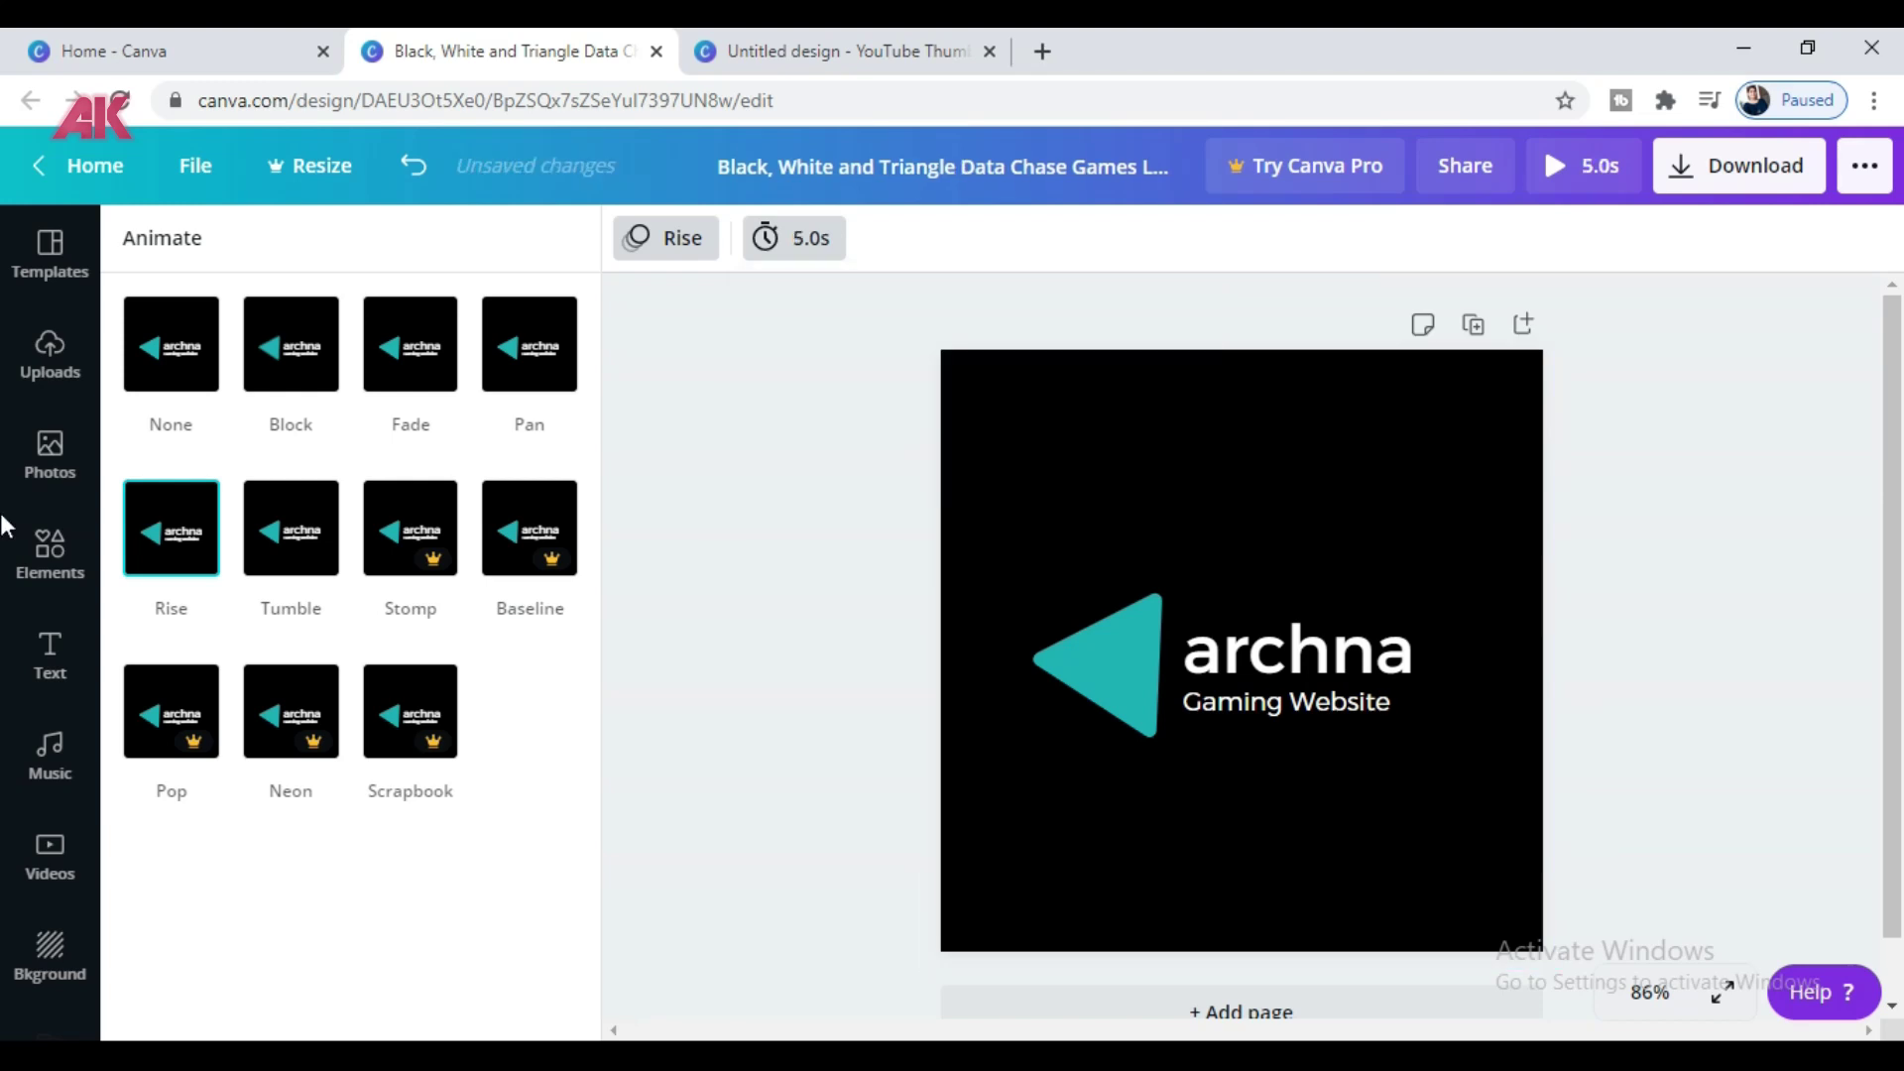